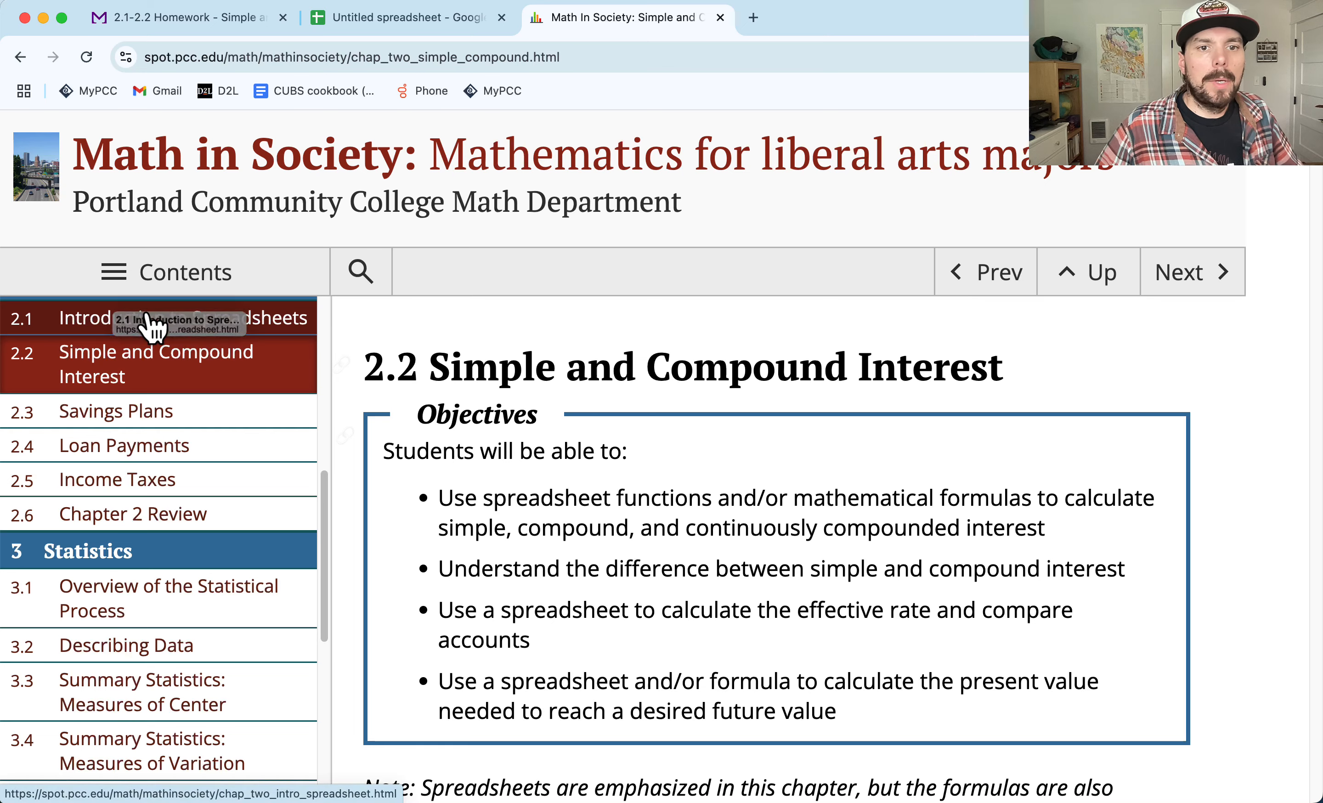
Step: Review the objectives of section 2.1 Introduction to Spreadsheets and return to section 2.2 Simple and Compound Interest
left_click(124, 322)
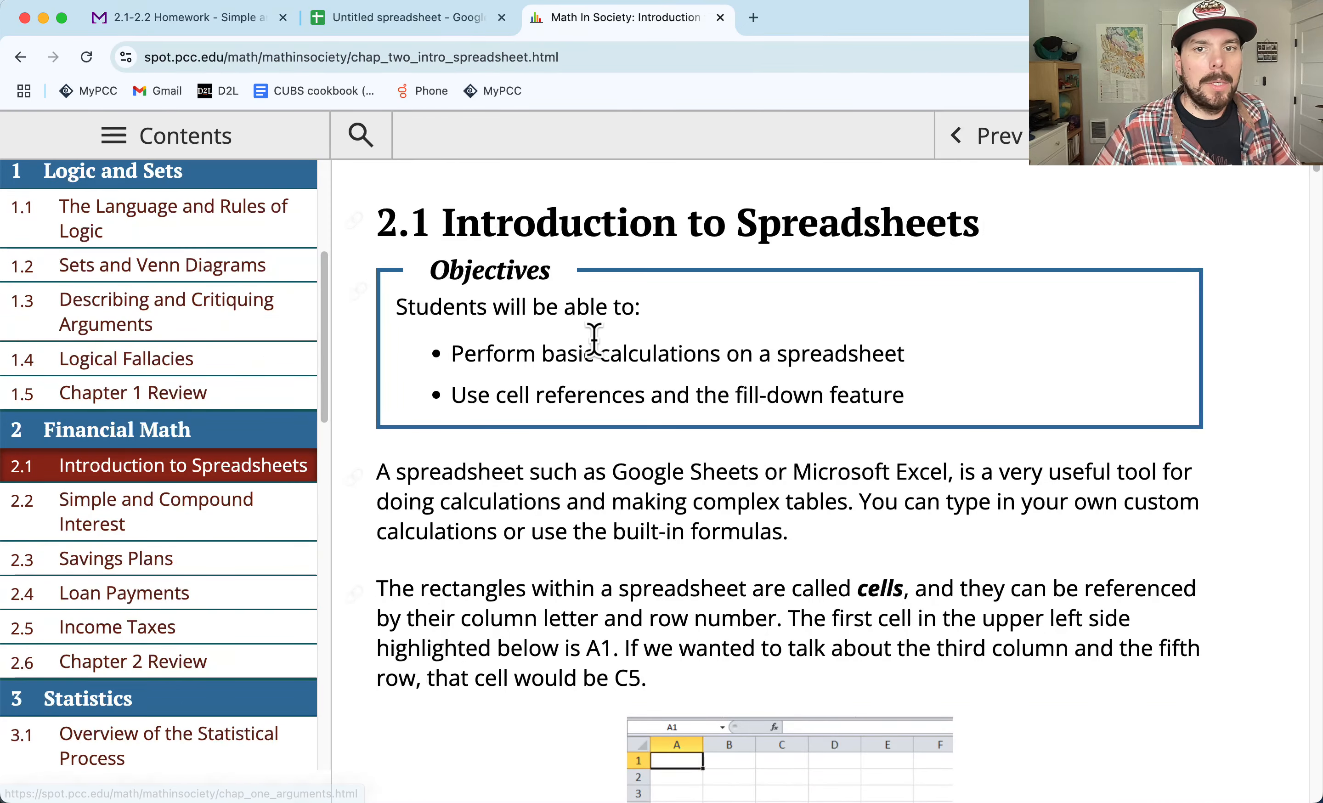
triple_click(445, 211)
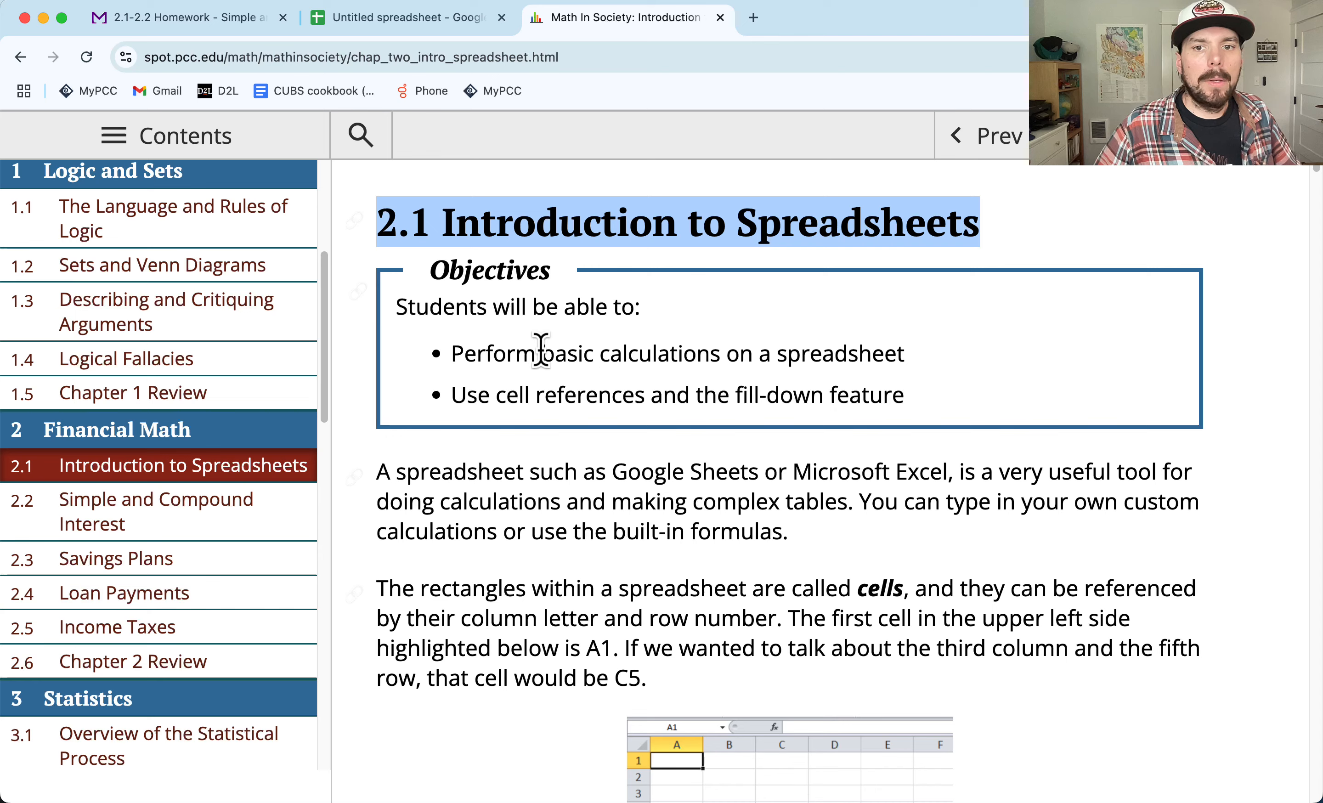
left_click(508, 398)
left_click_drag(507, 397, 920, 418)
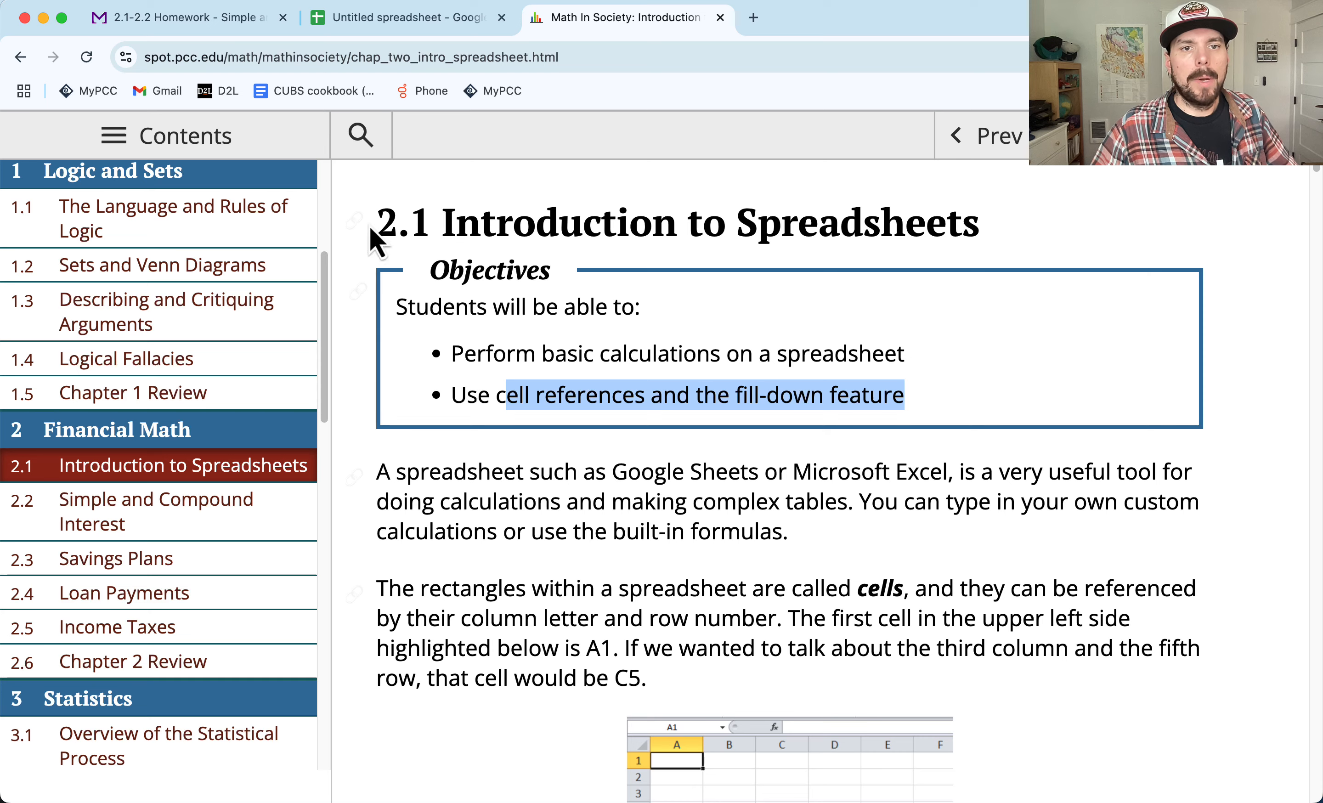
left_click_drag(373, 233, 862, 200)
left_click(54, 504)
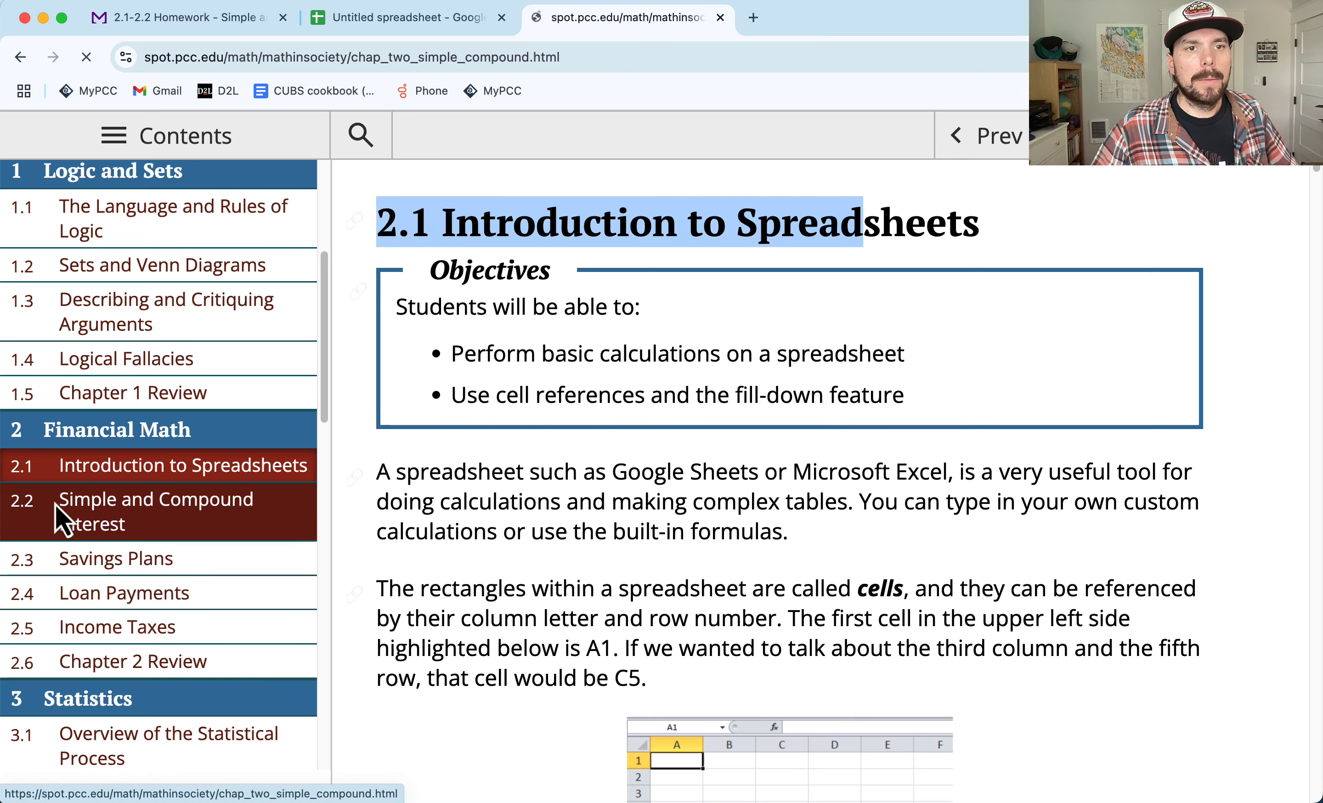
Step: Switch to the untitled Google Sheets spreadsheet and rename it Financial Math
left_click(403, 17)
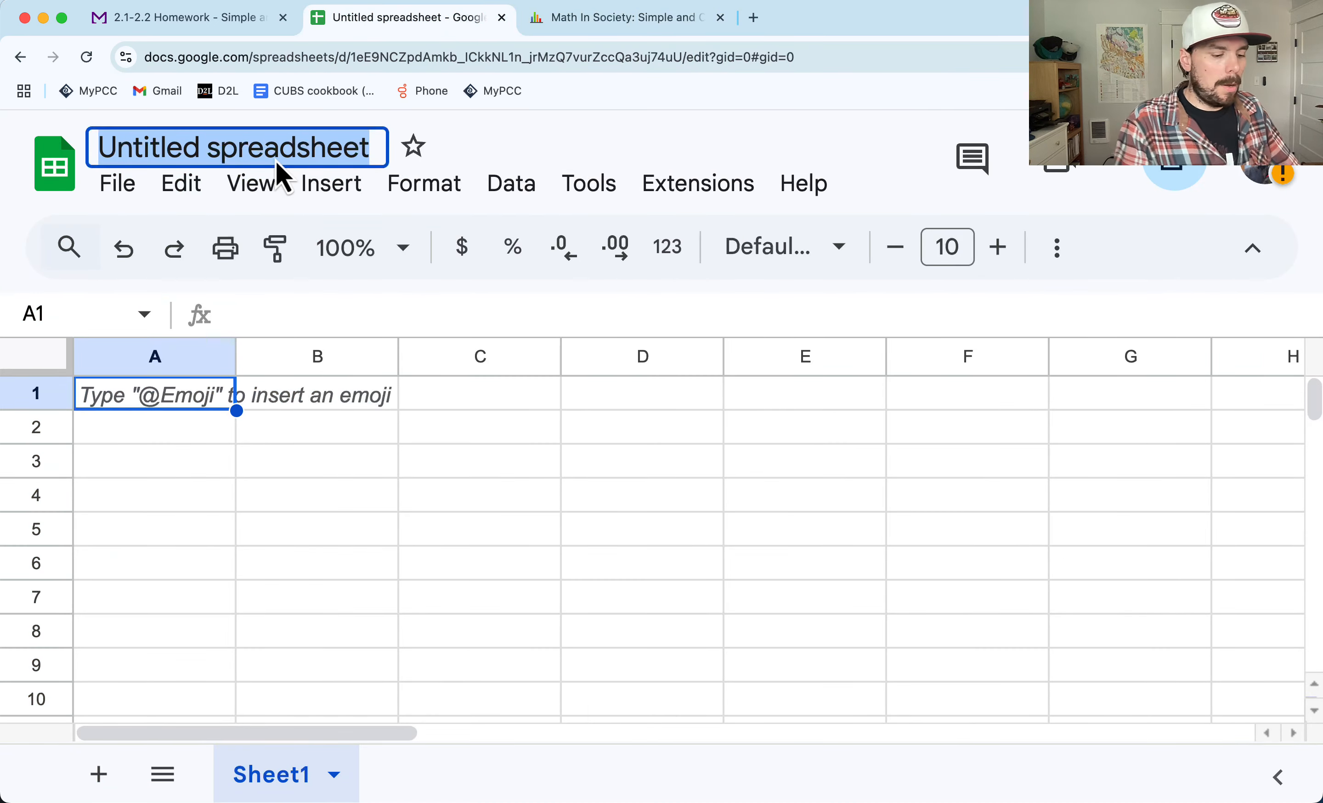
type("Financial M")
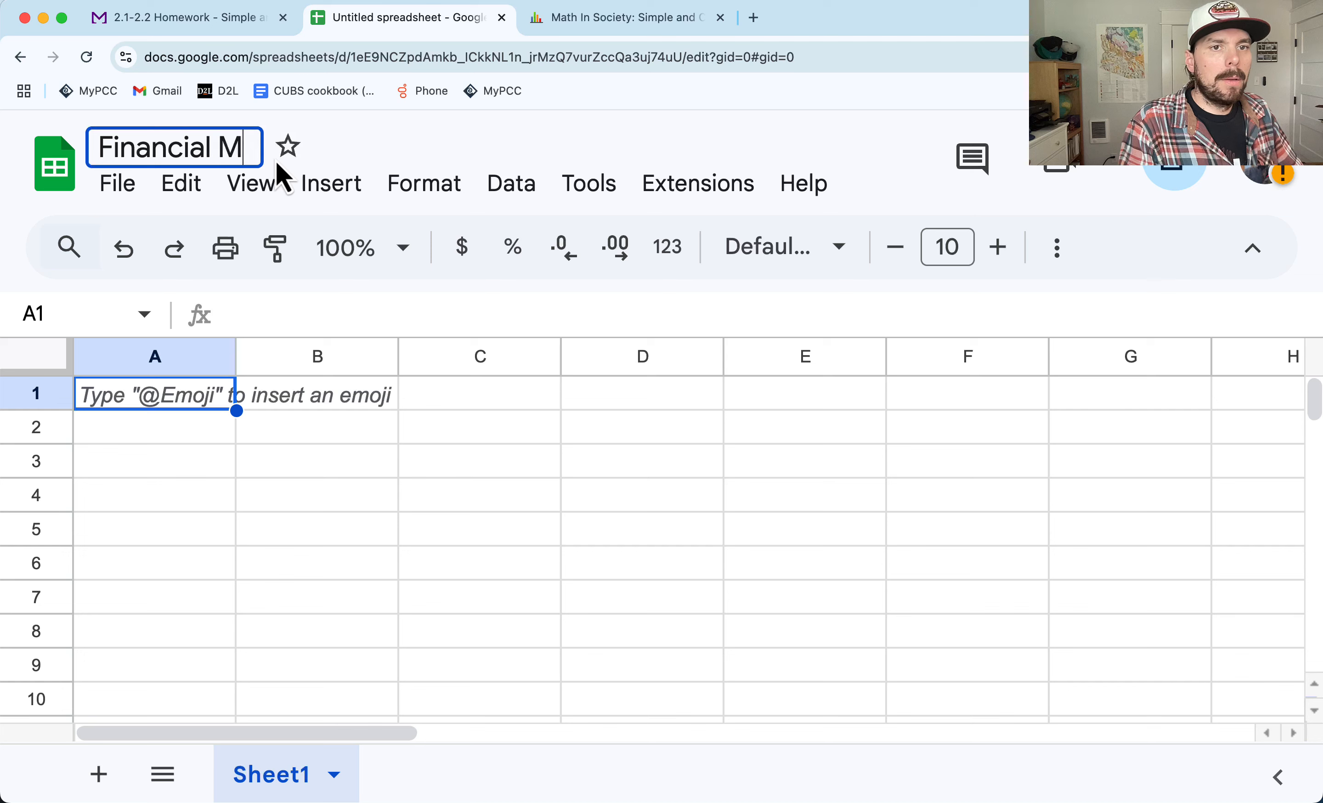
type("ath")
key("Return")
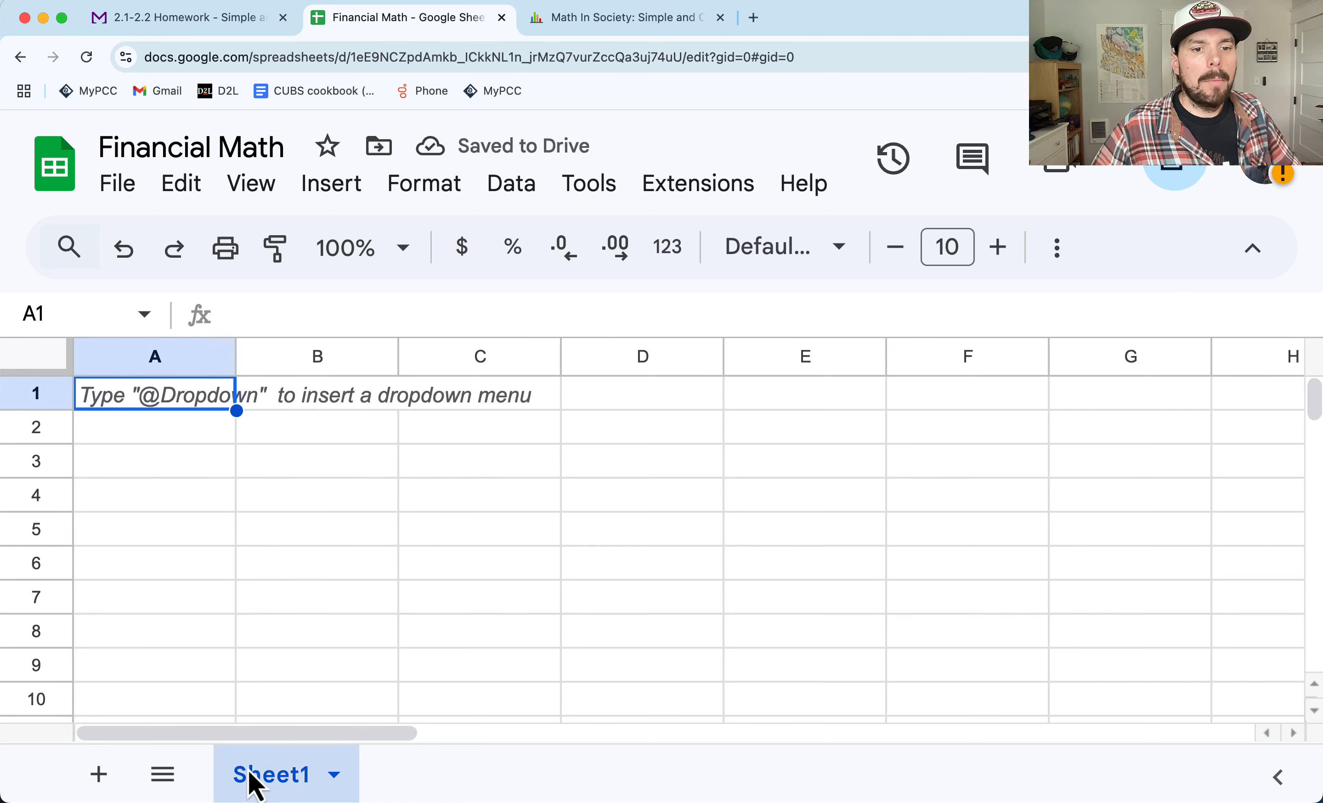
Step: Rename the first sheet of the spreadsheet as Simple Interest
double_click(250, 773)
type("Sim")
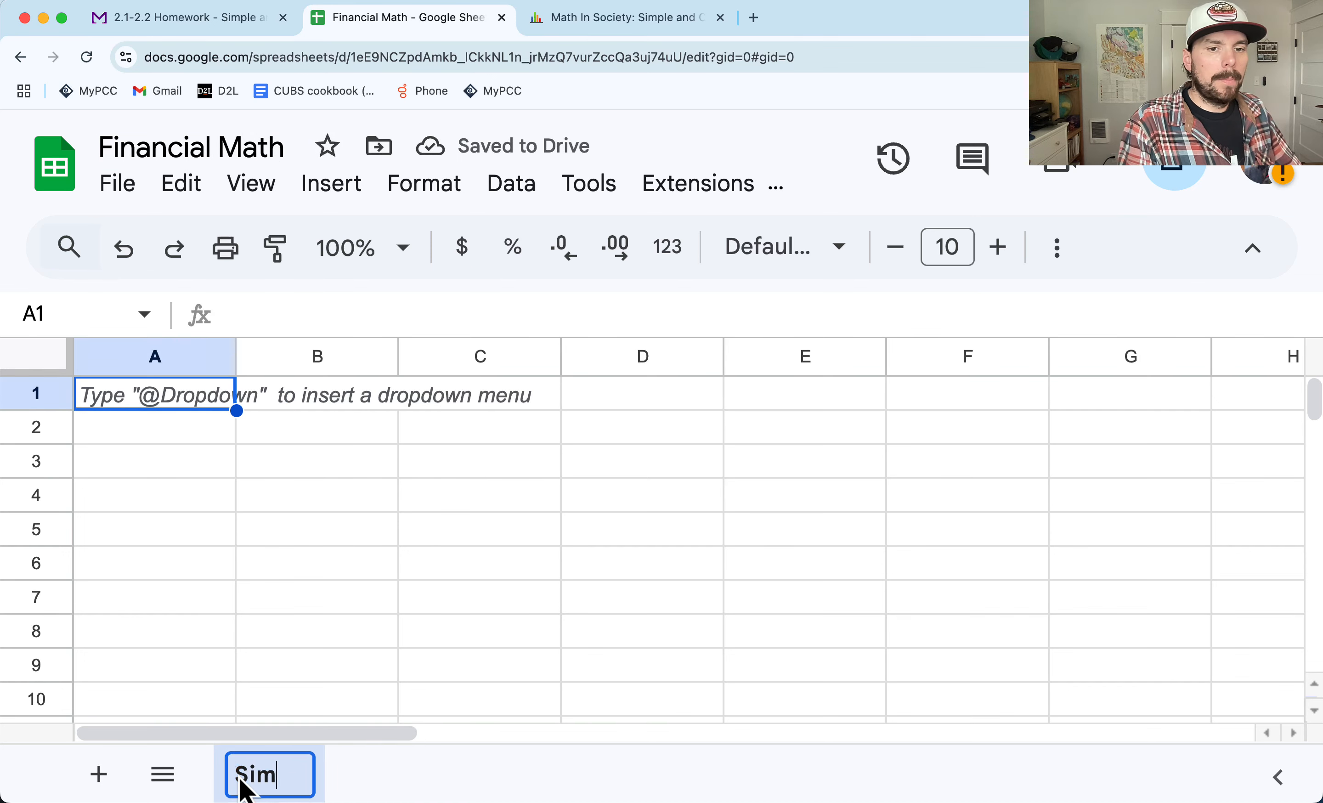
type("ple Interest")
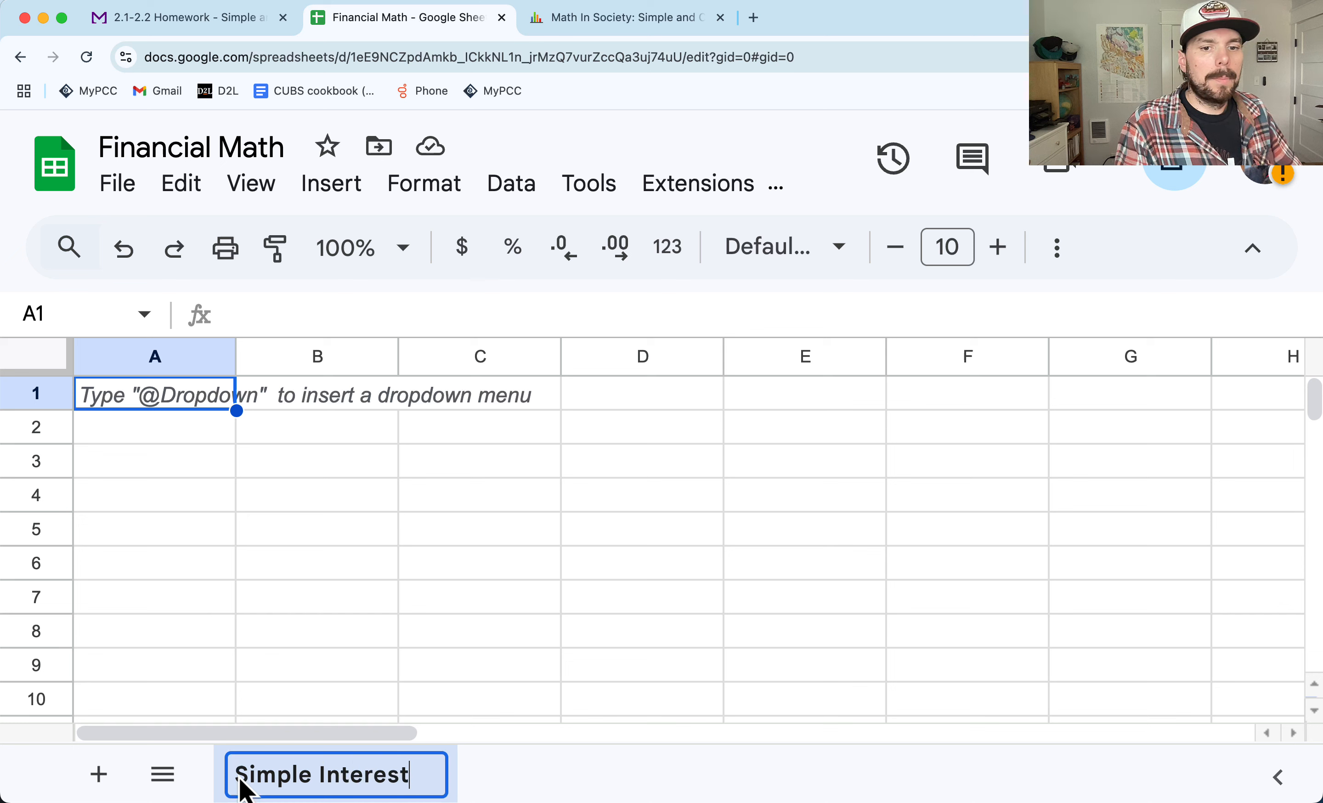
key("Return")
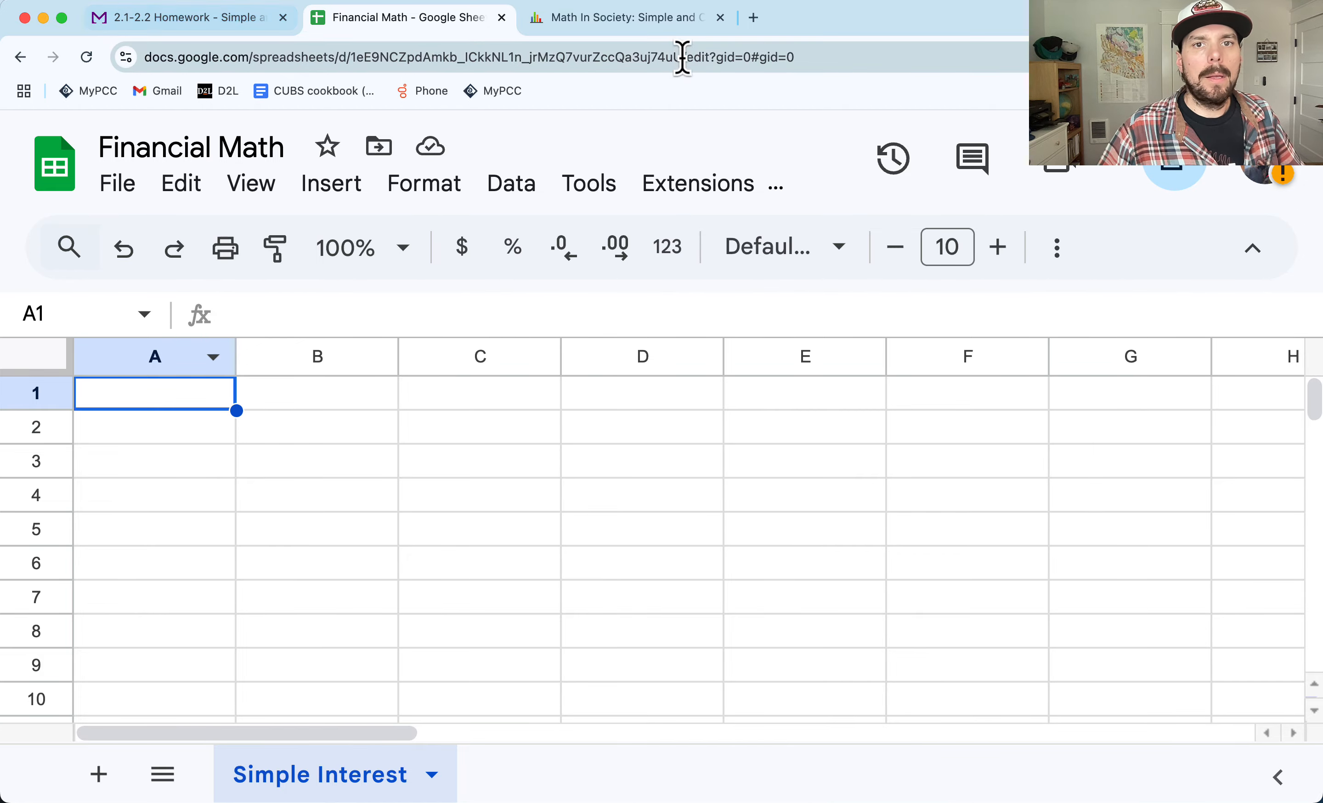
Step: Switch to the Math in Society textbook page and review the Simple Interest over Time formulas in section 2.2
left_click(671, 22)
scroll(878, 526, "down", 20)
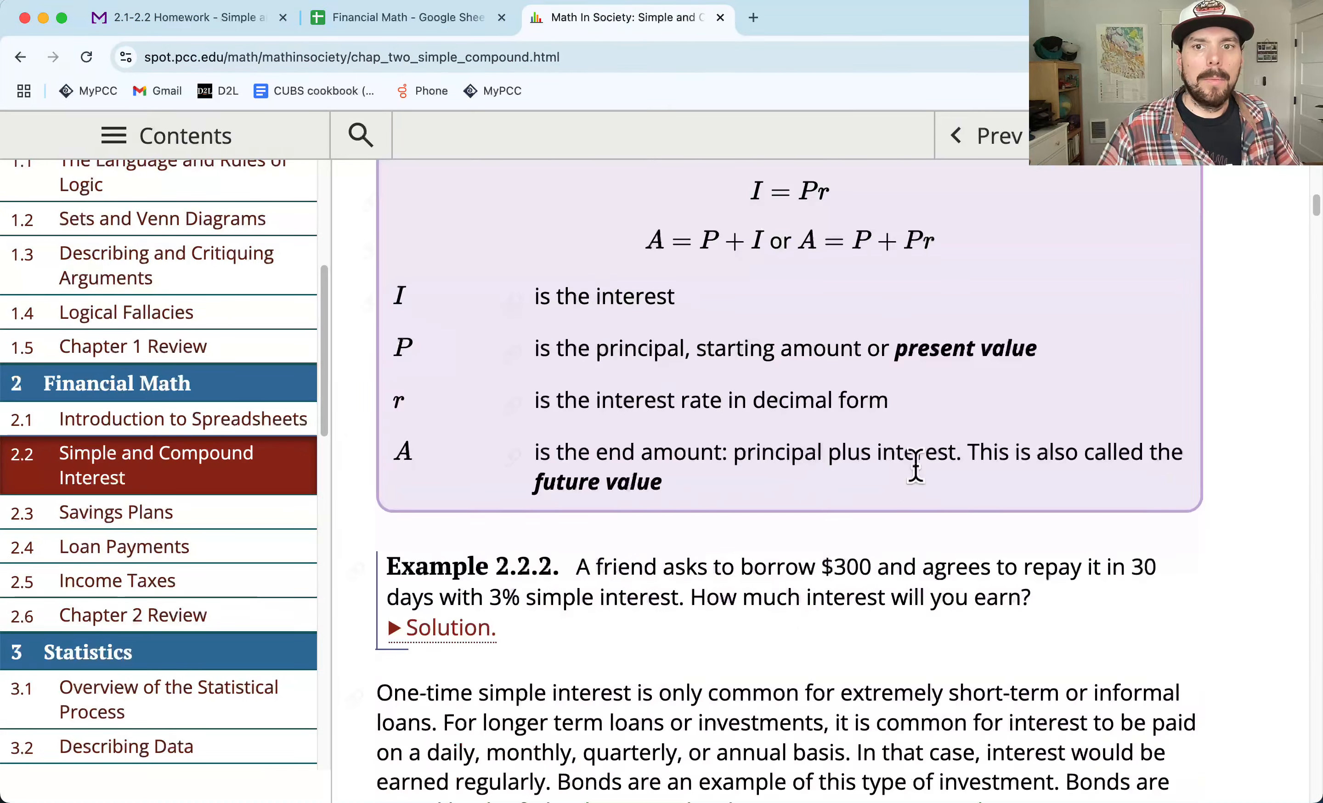
scroll(942, 452, "down", 15)
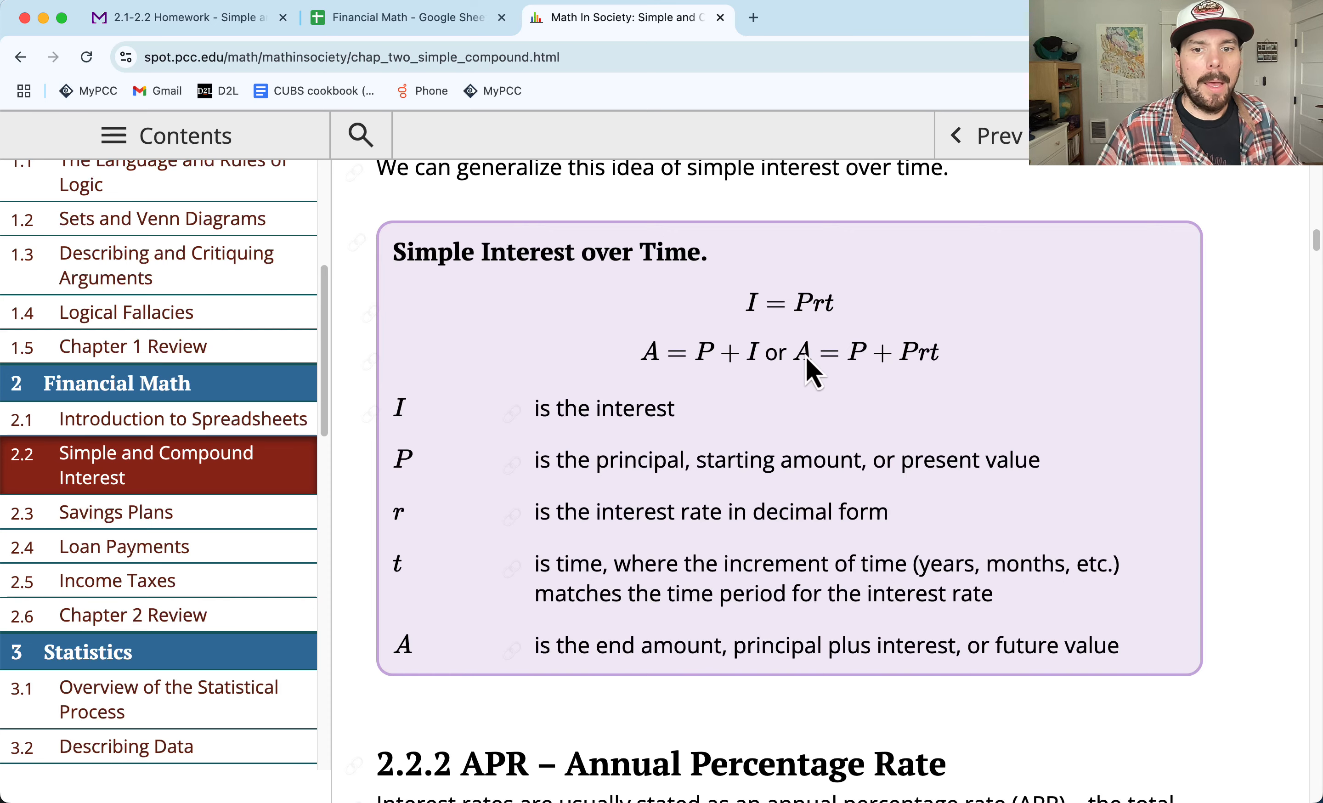
Step: Return to the Financial Math spreadsheet and enter the headers Question, Principle and Rate in cells A1 to C1
left_click(379, 17)
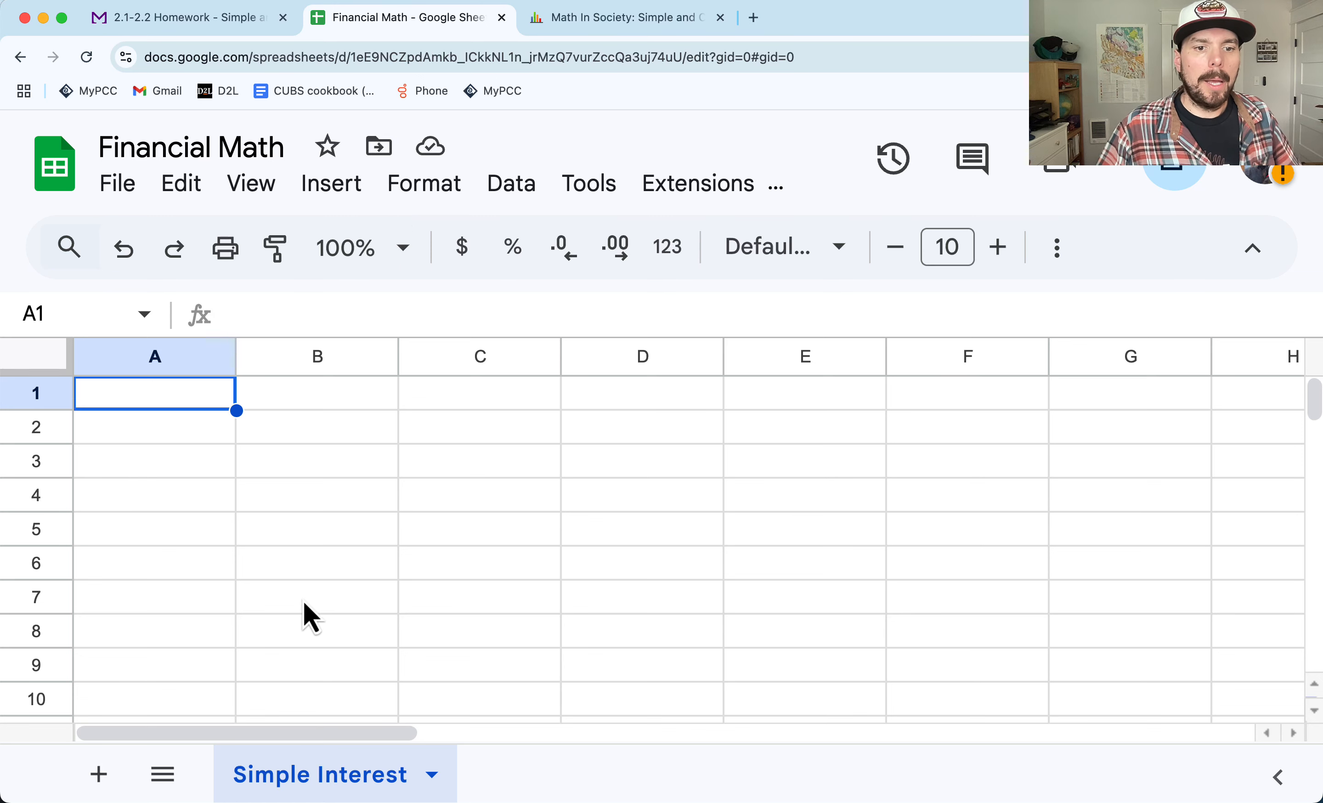
type("Qu")
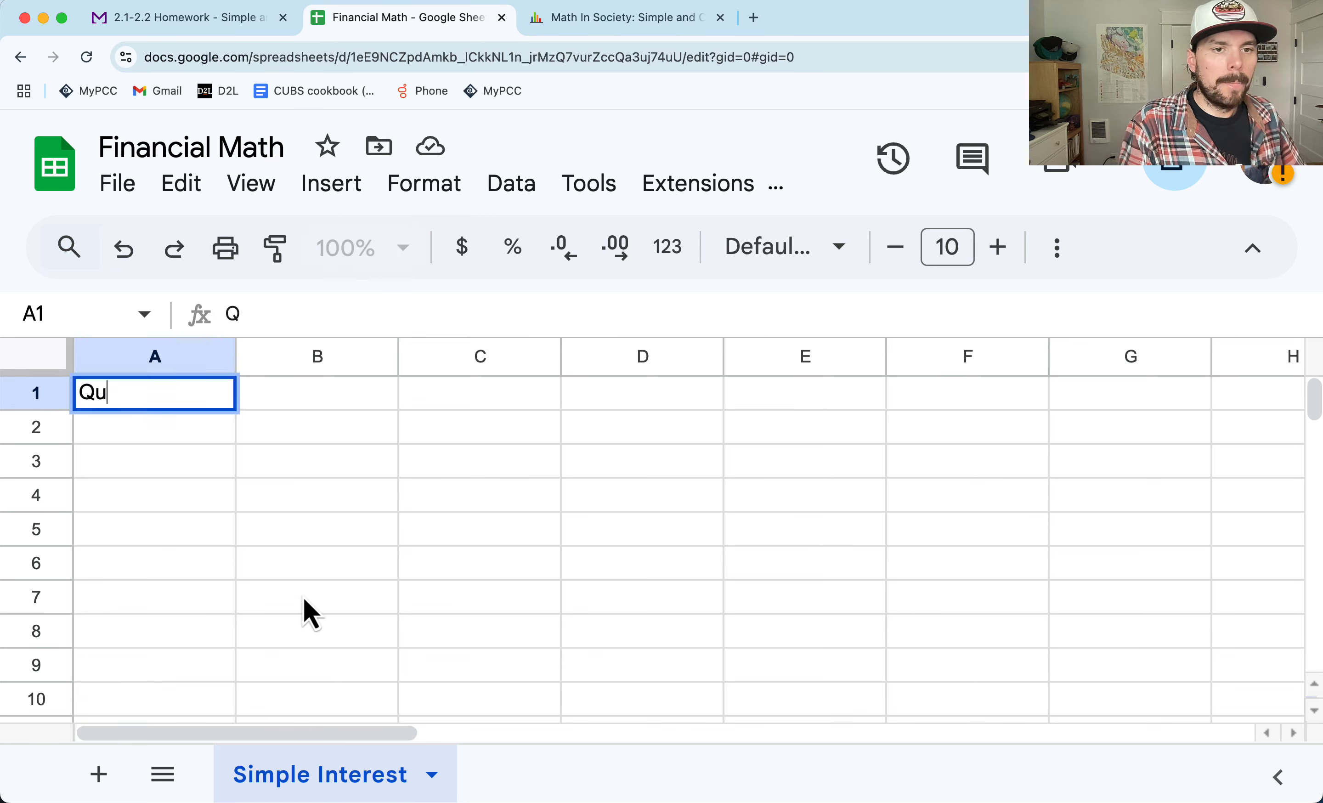
type("estion")
key("Tab")
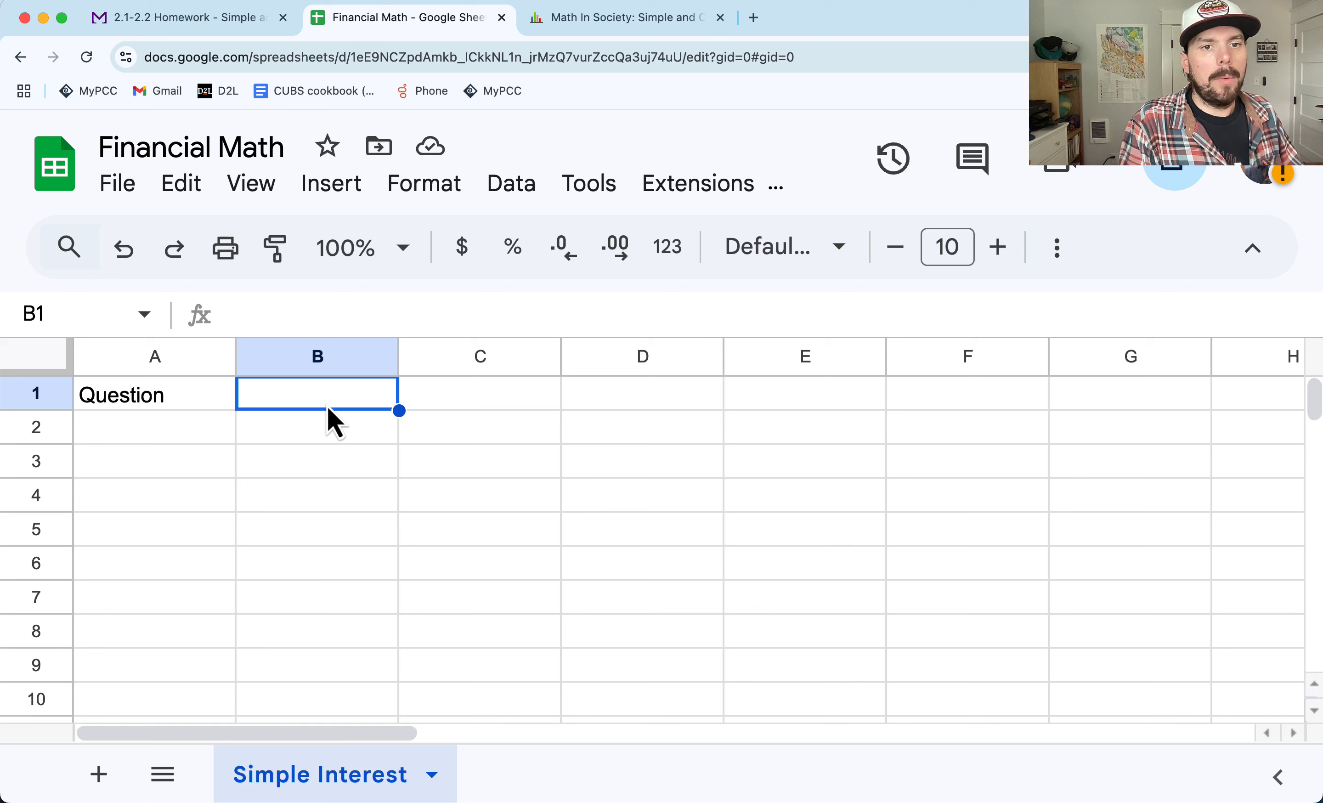
type("Prim")
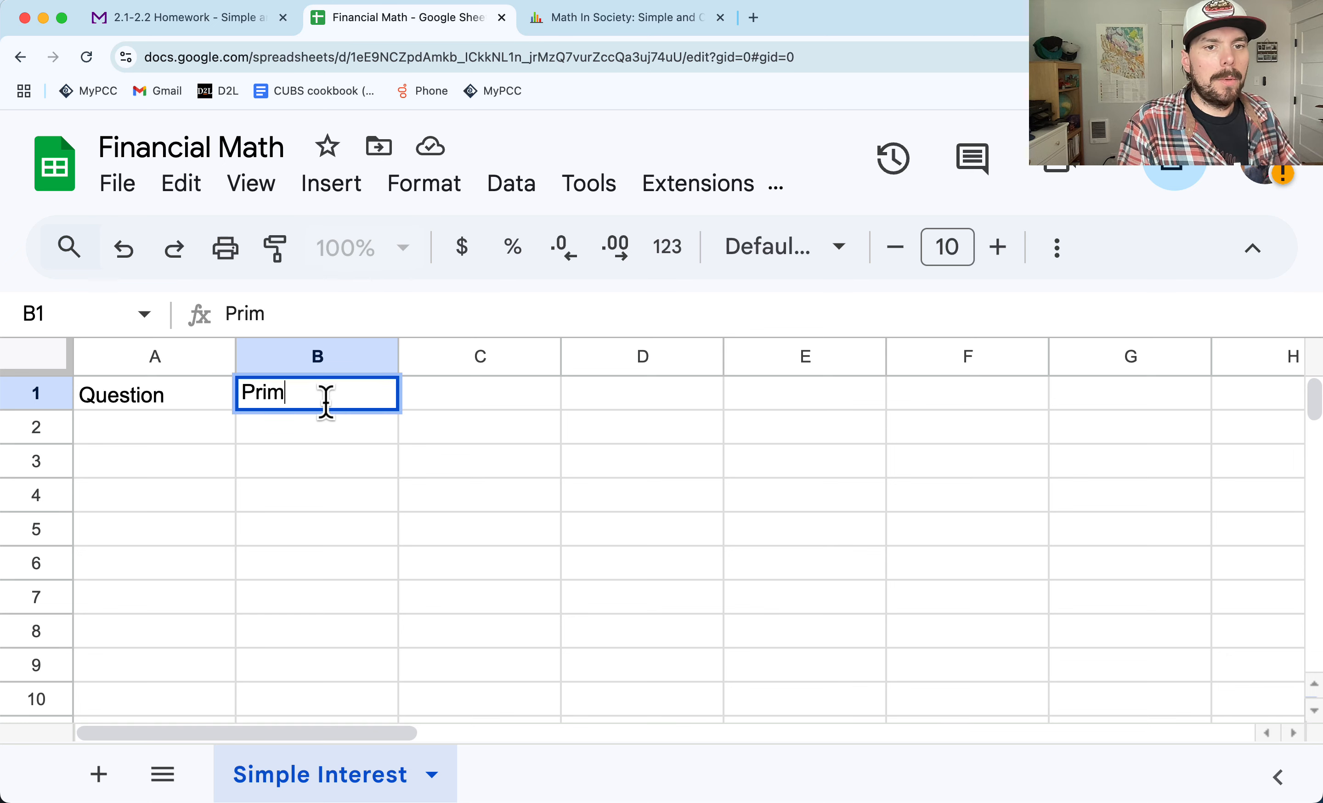
key("BackSpace")
type("nciple")
key("Tab")
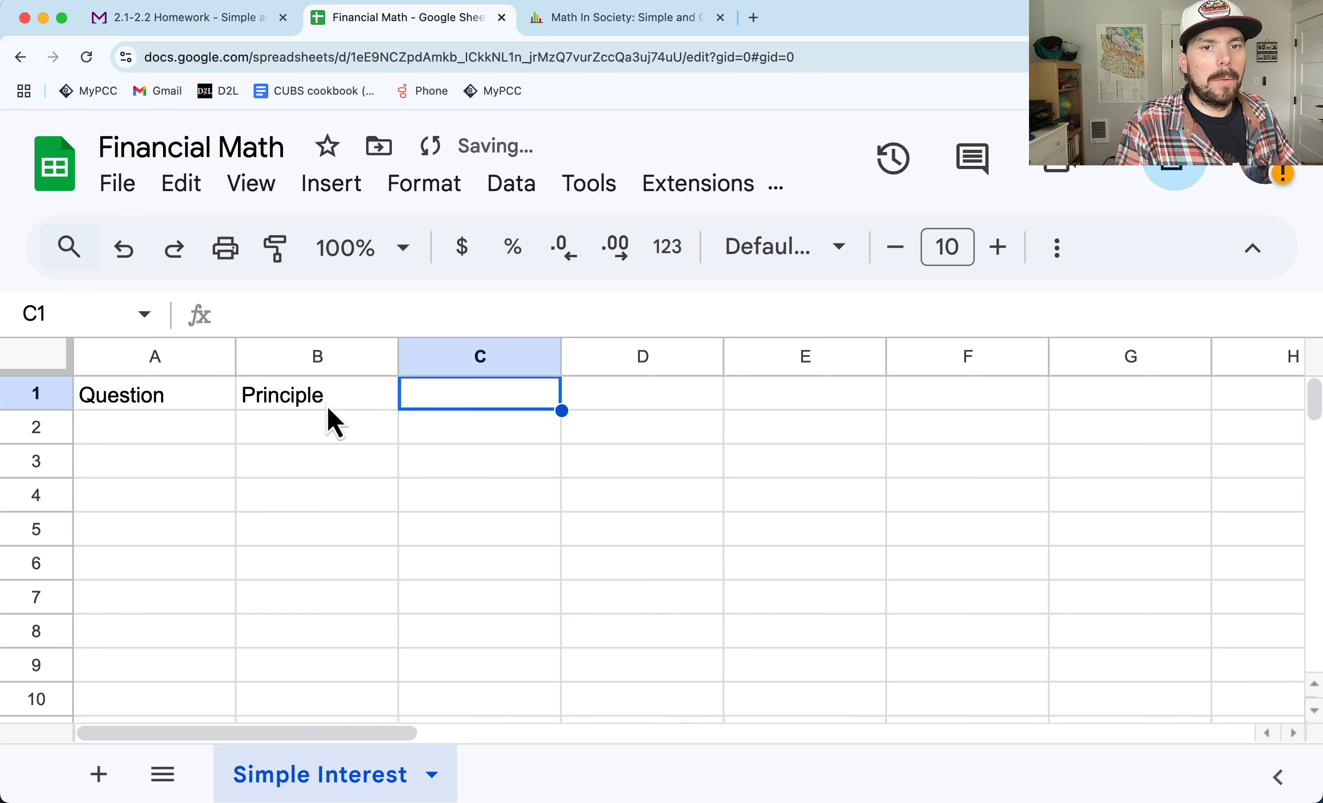
type("Rate")
key("Tab")
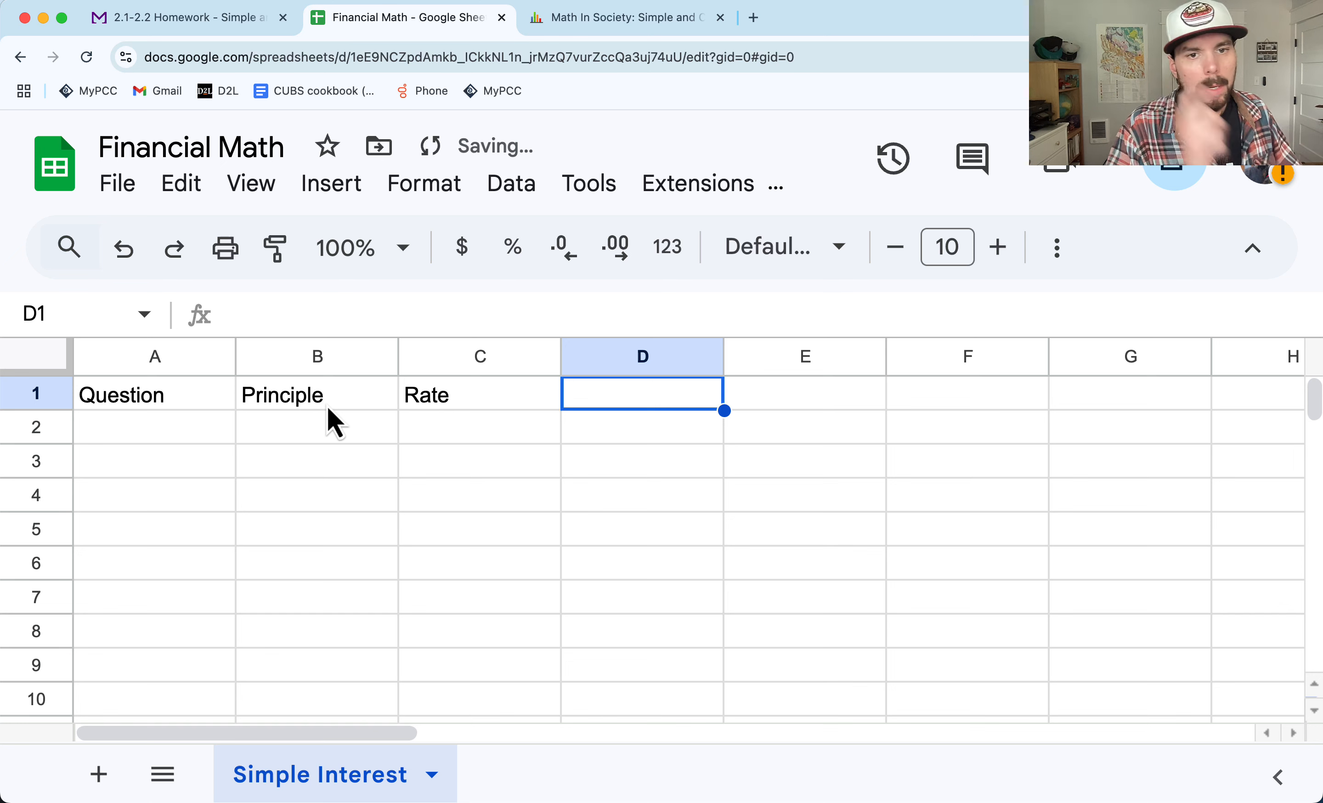
Step: Enter the header Time (years) in cell D1, correcting its closing parenthesis
type("Time (")
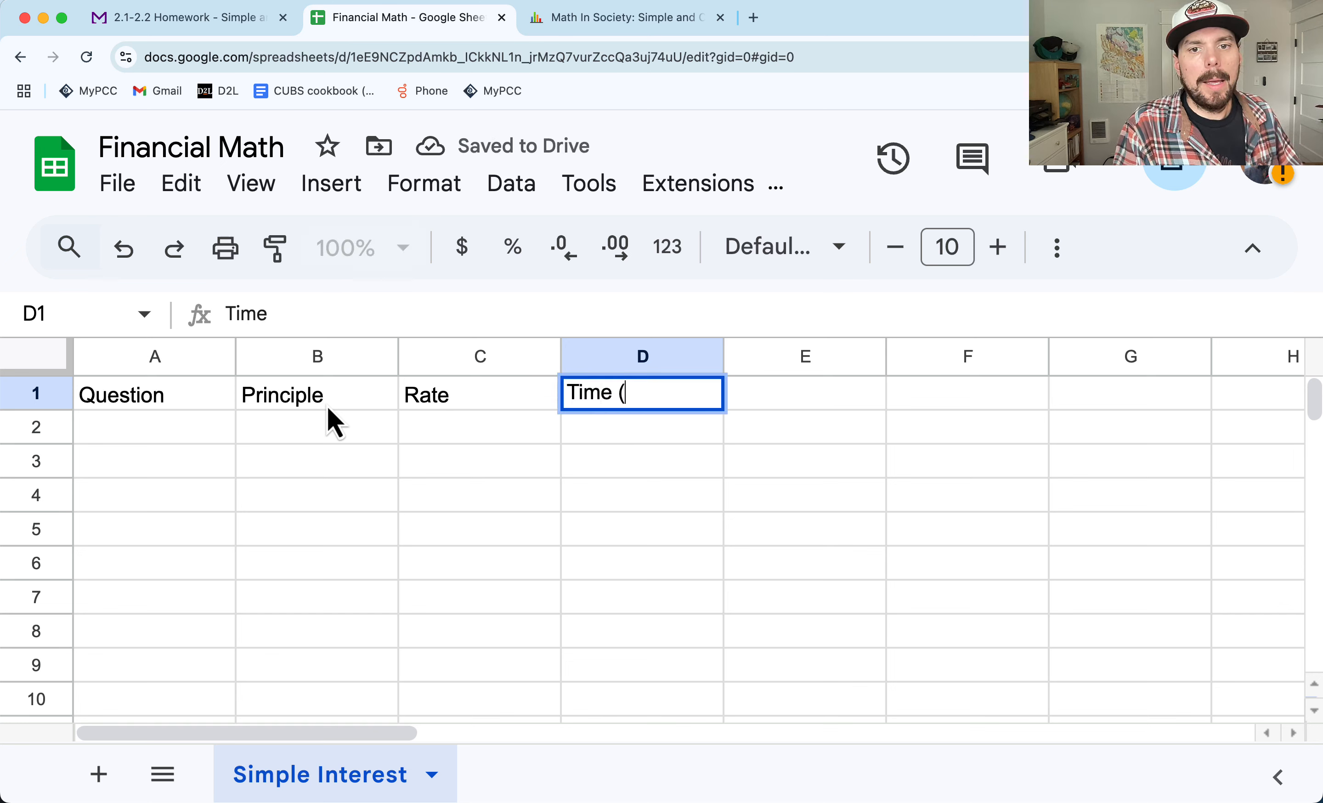
type("years(")
key("Tab")
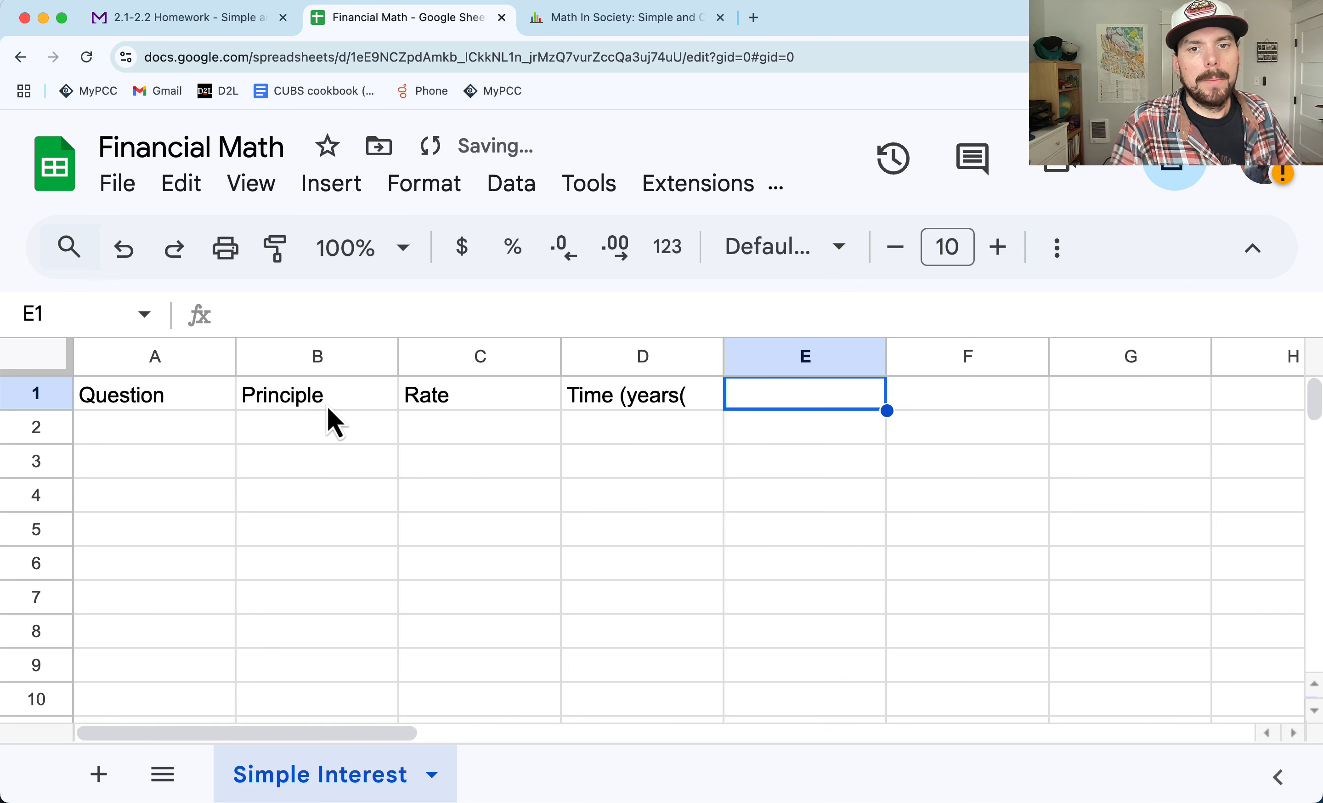
left_click(653, 403)
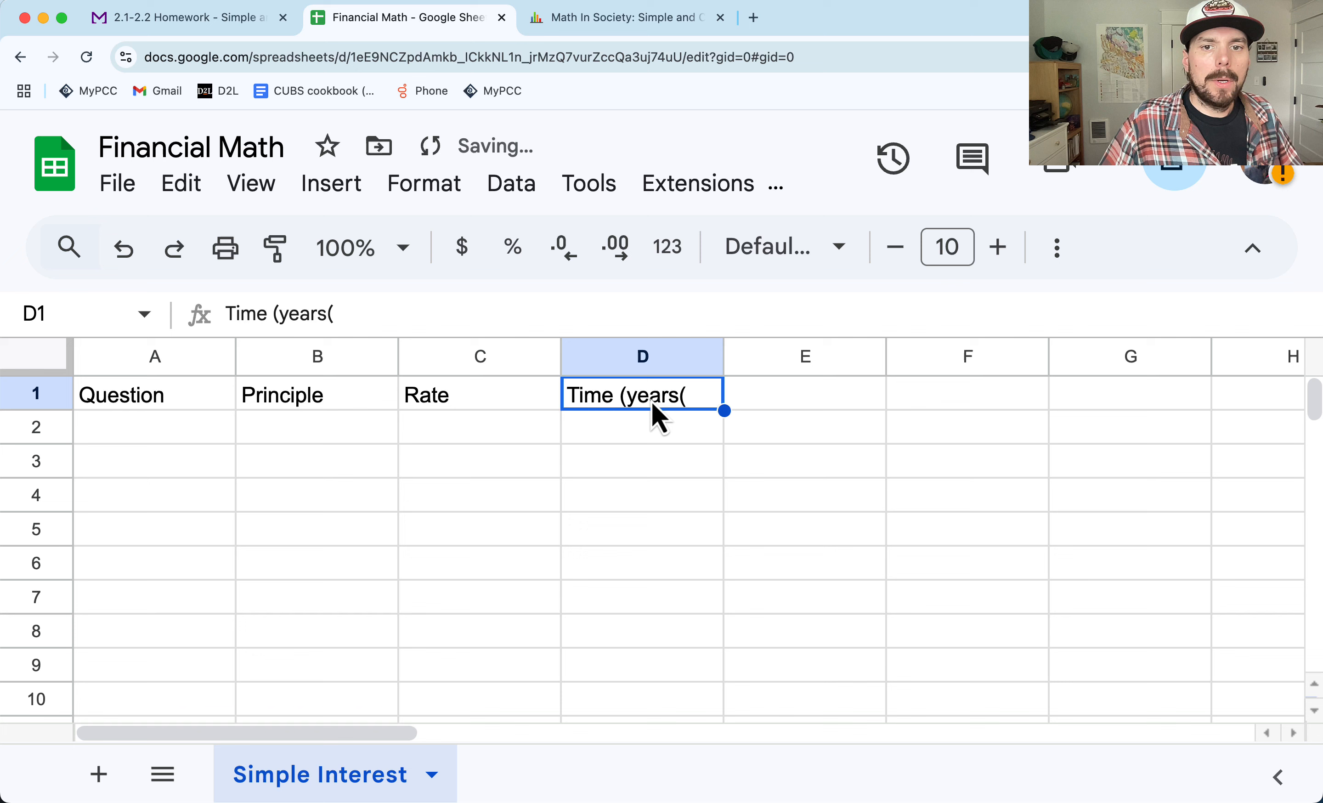
double_click(693, 394)
key("BackSpace")
type(")")
key("Tab")
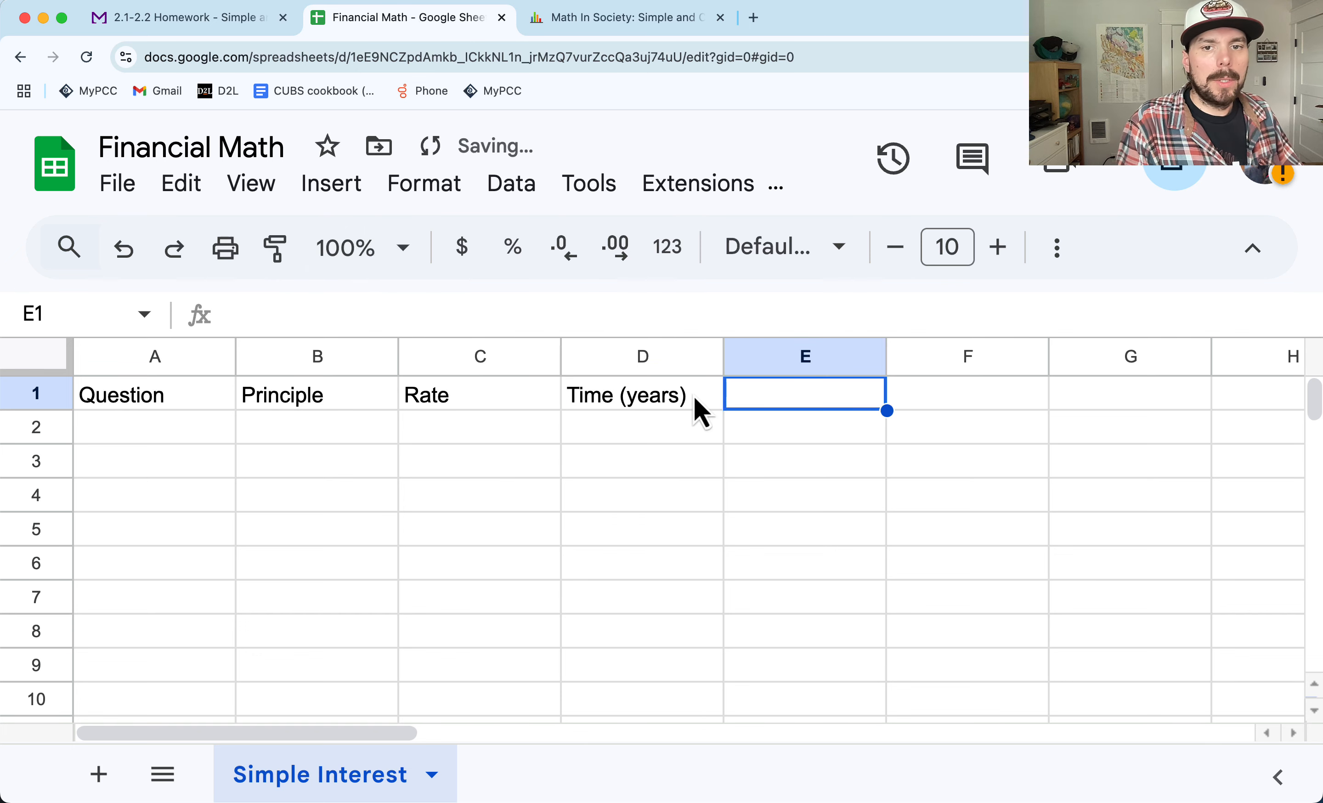
Step: Enter the headers Interest in cell E1 and Future Value in cell F1
type("Interest")
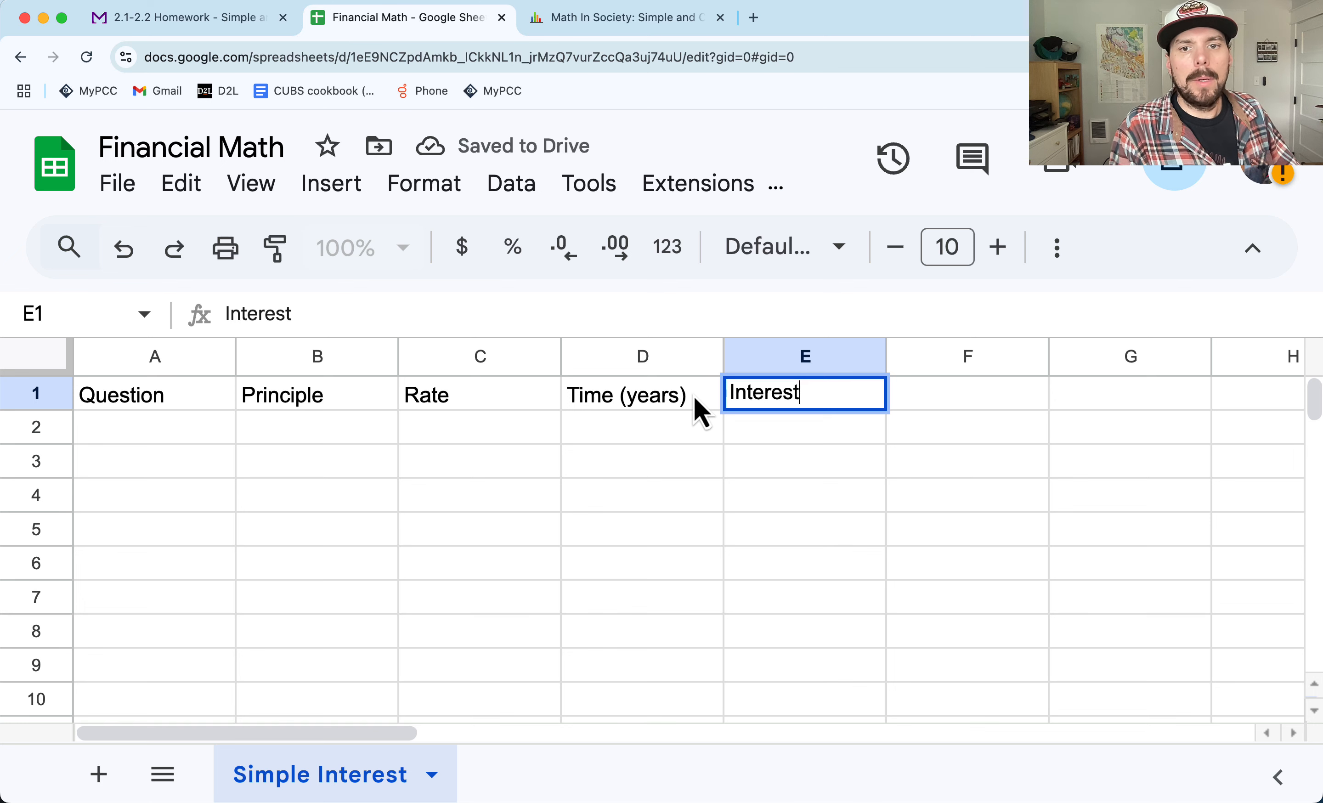
key("Tab")
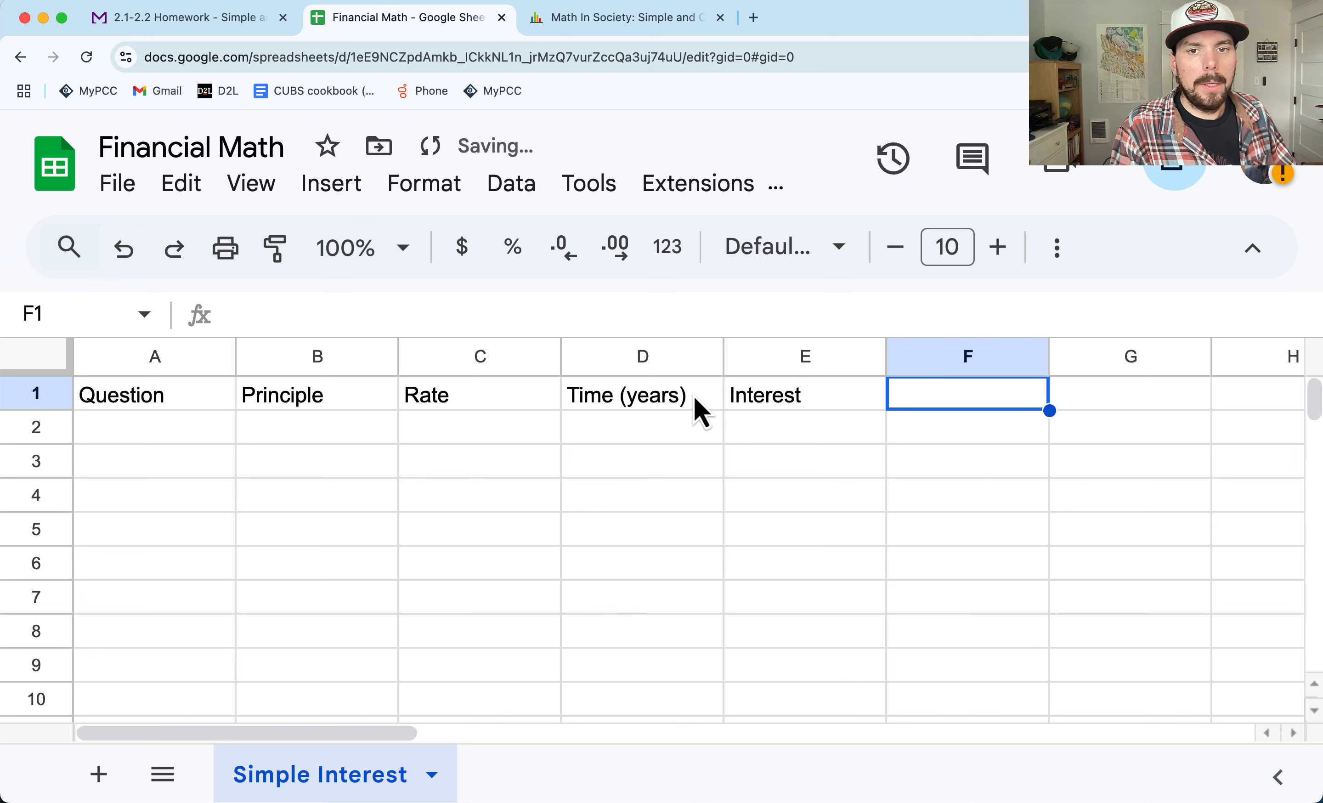
type("Fu")
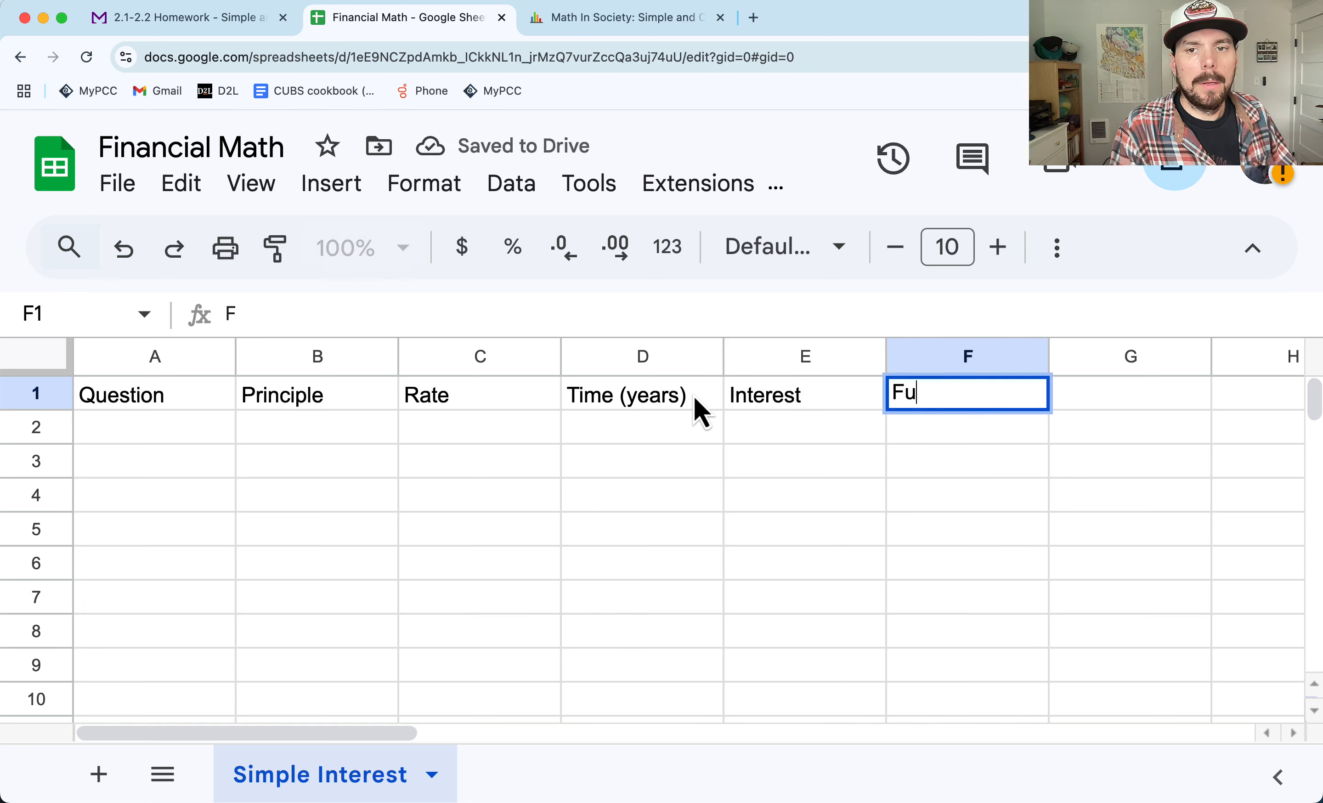
type("ture Value")
key("Return")
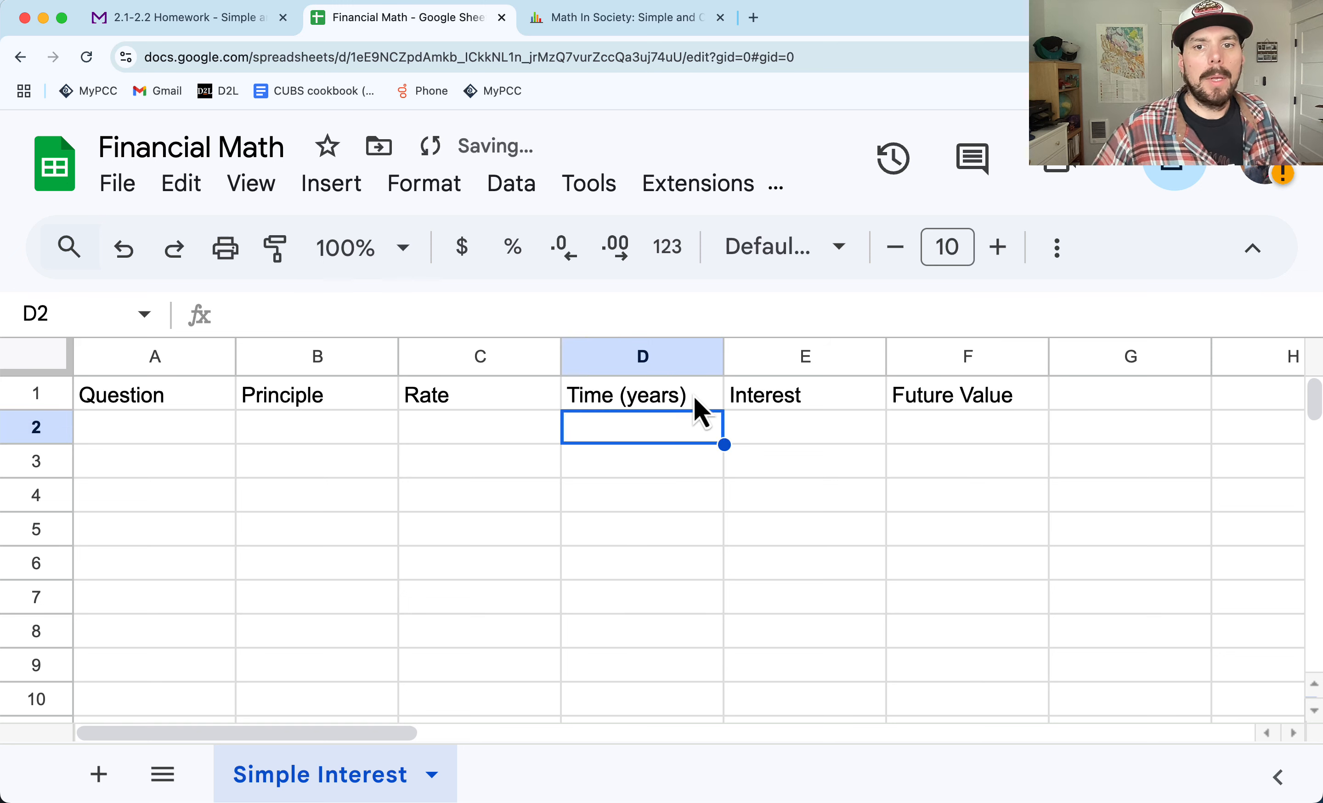
left_click_drag(310, 353, 626, 359)
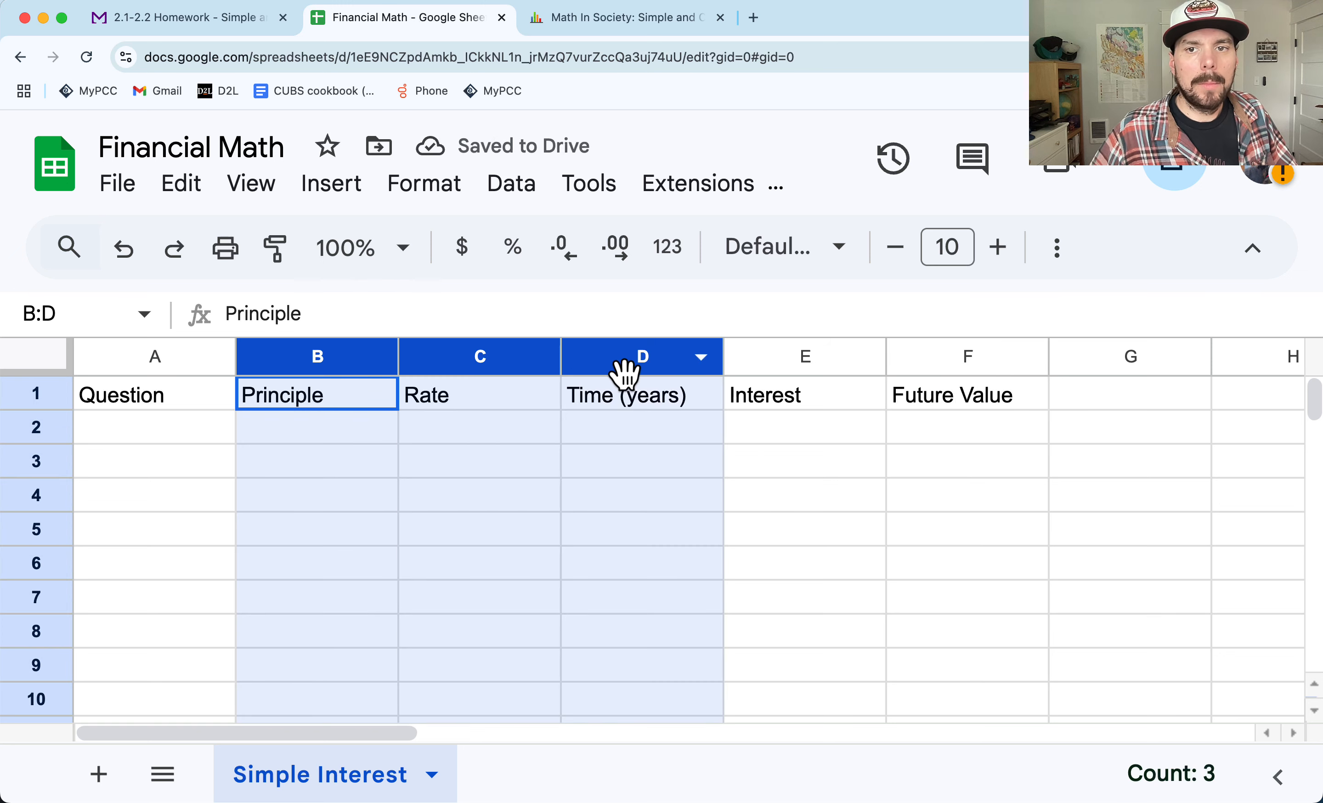
left_click(1059, 249)
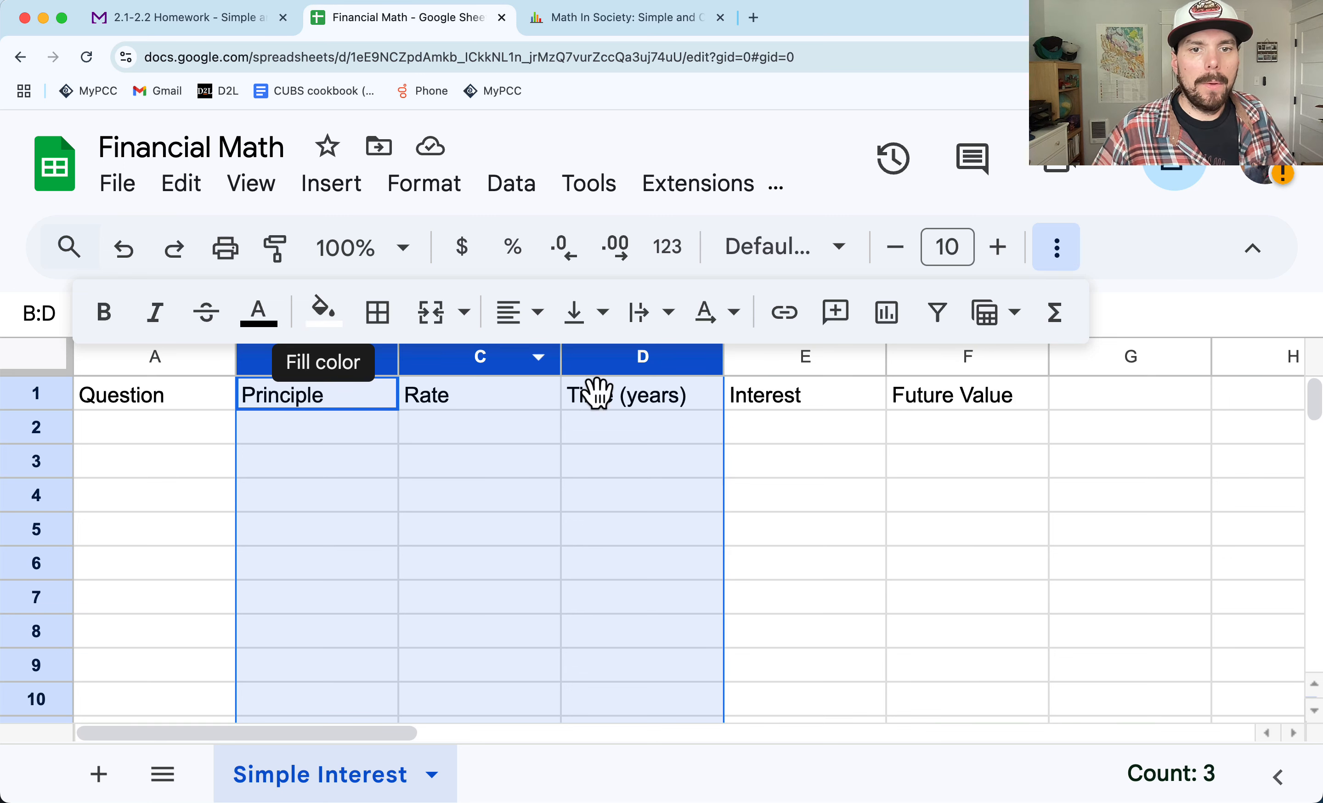
left_click(833, 499)
left_click(1050, 241)
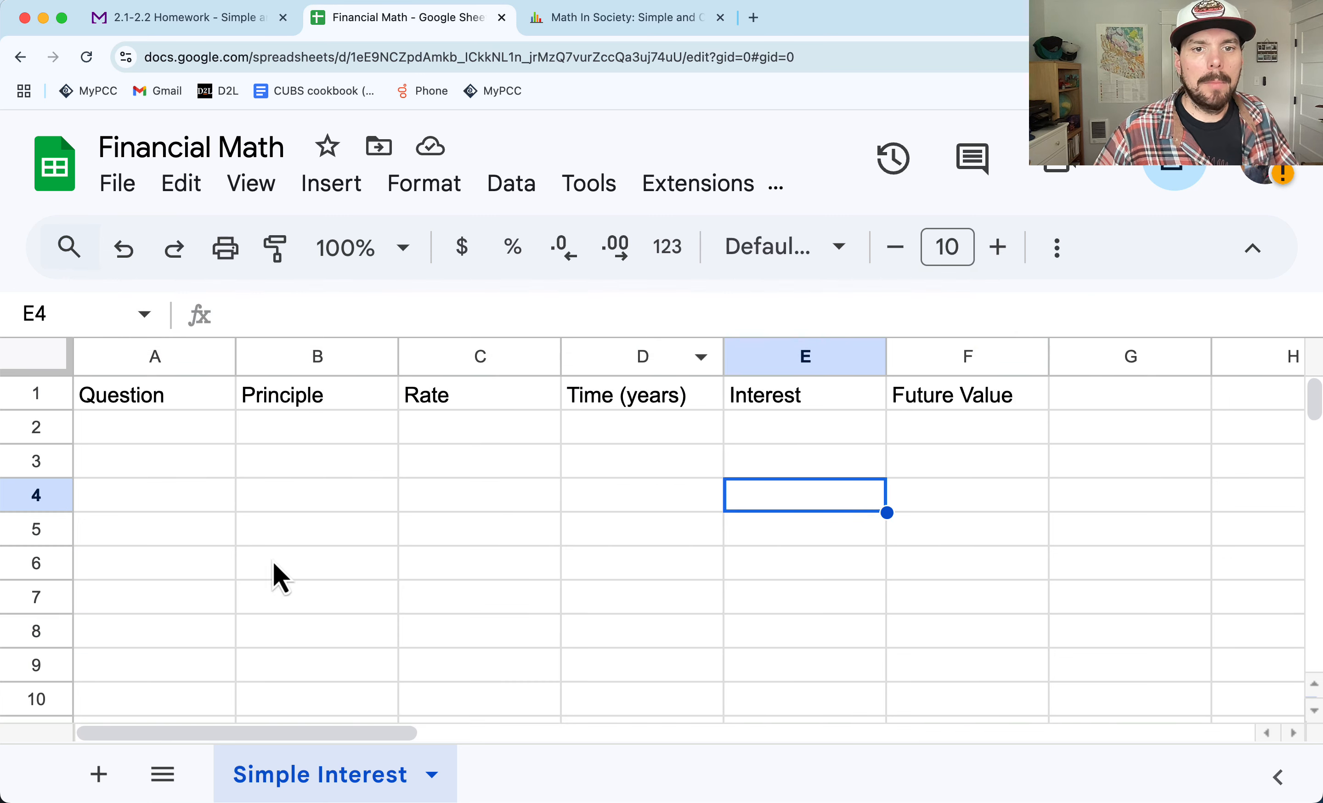
Step: Enter question number 1 in cell A2 and select the Principle cell B2 beside it
left_click(164, 443)
type("1")
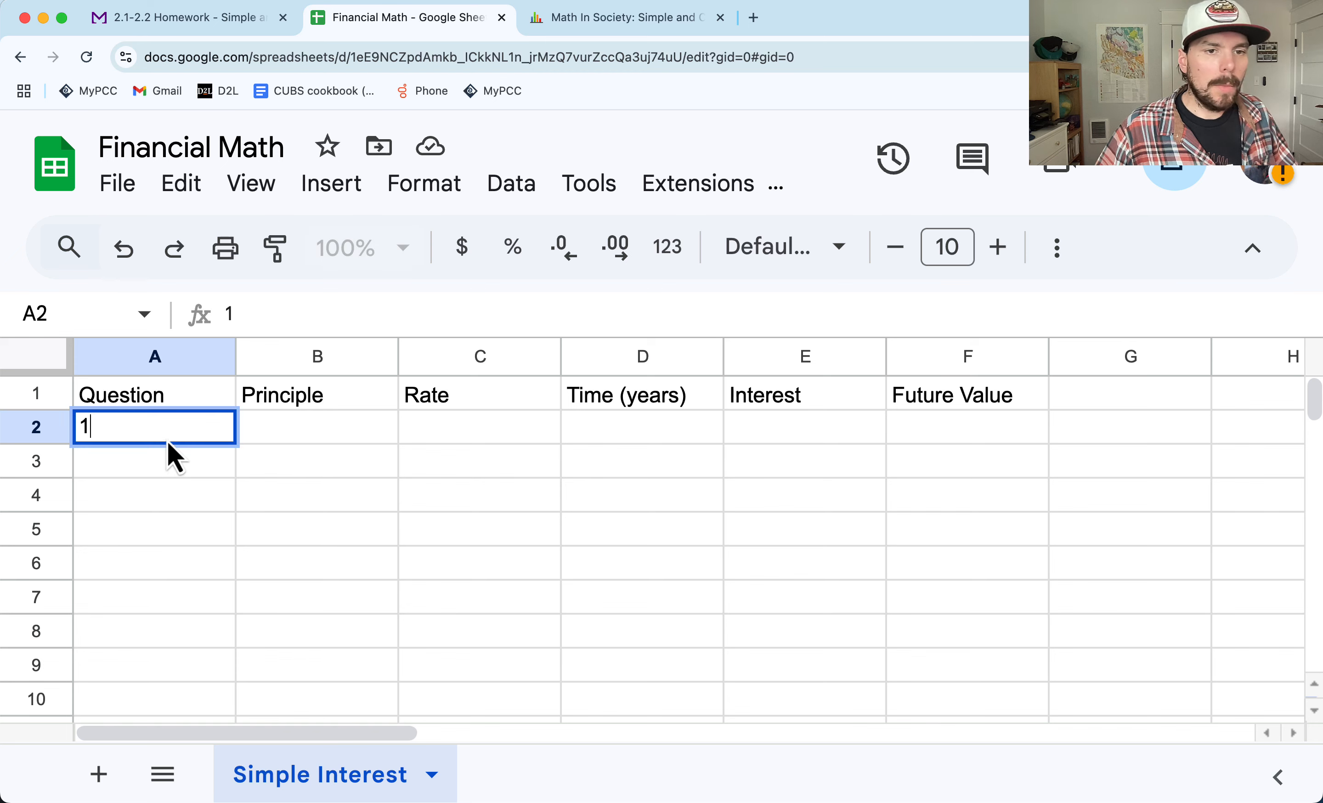
key("Return")
left_click(244, 438)
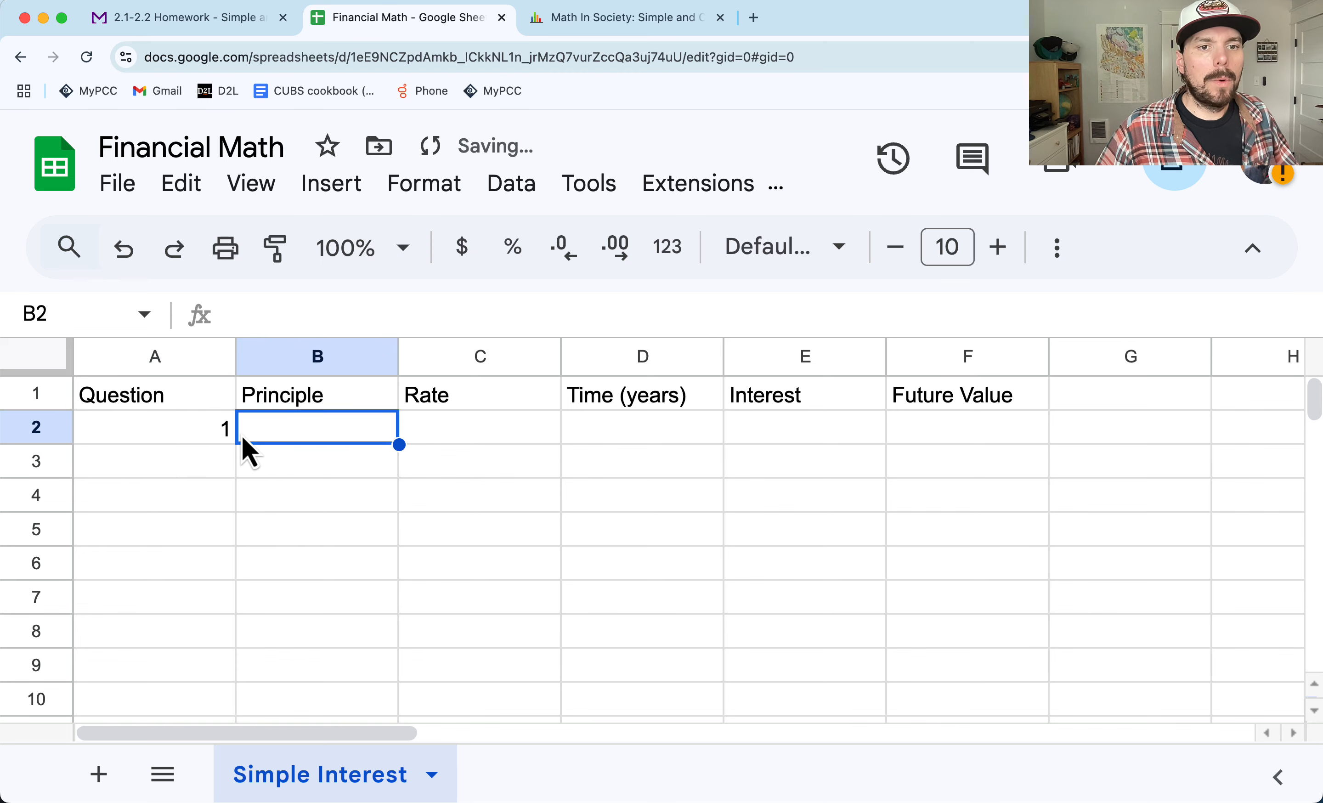
Step: Switch to the MyOpenMath 2.1-2.2 homework, open Question 1 and request a similar question
left_click(226, 31)
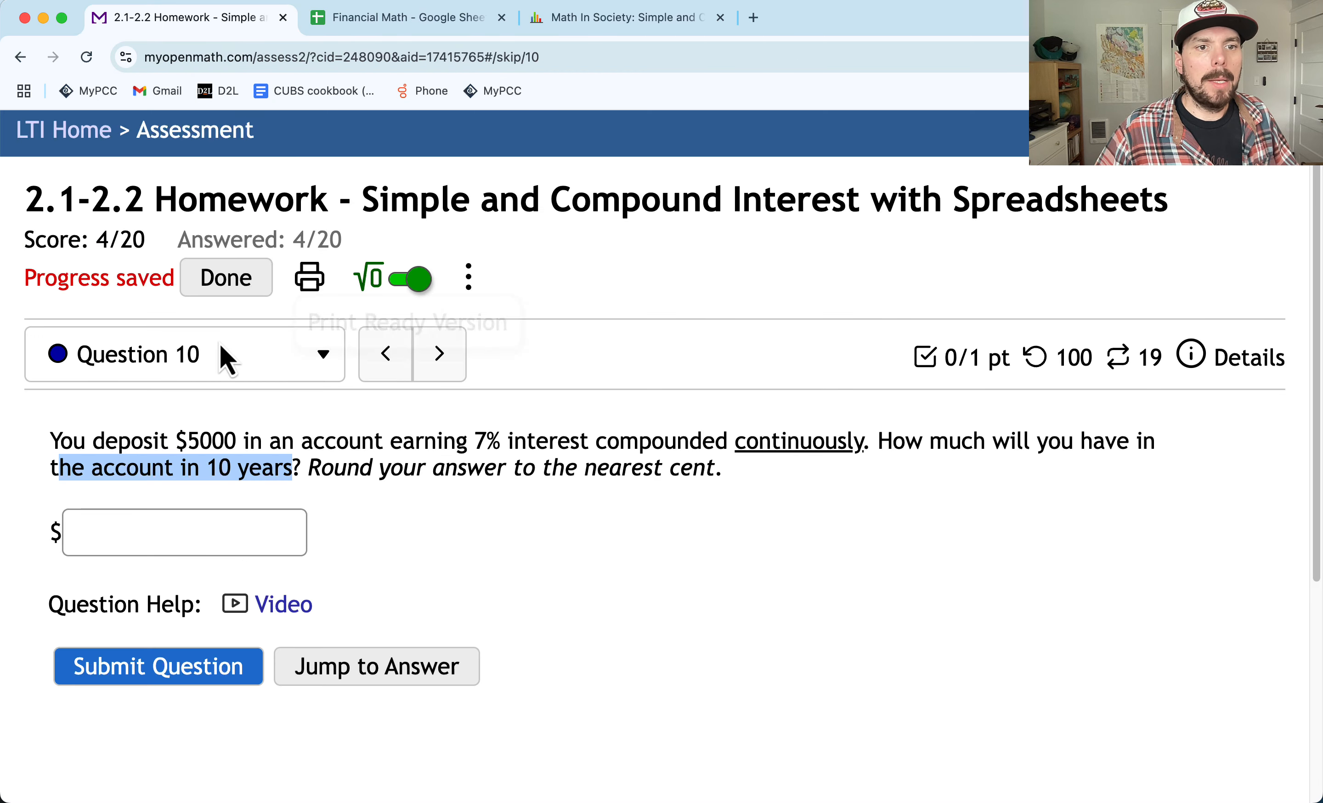
left_click(222, 355)
scroll(238, 433, "up", 10)
left_click(225, 441)
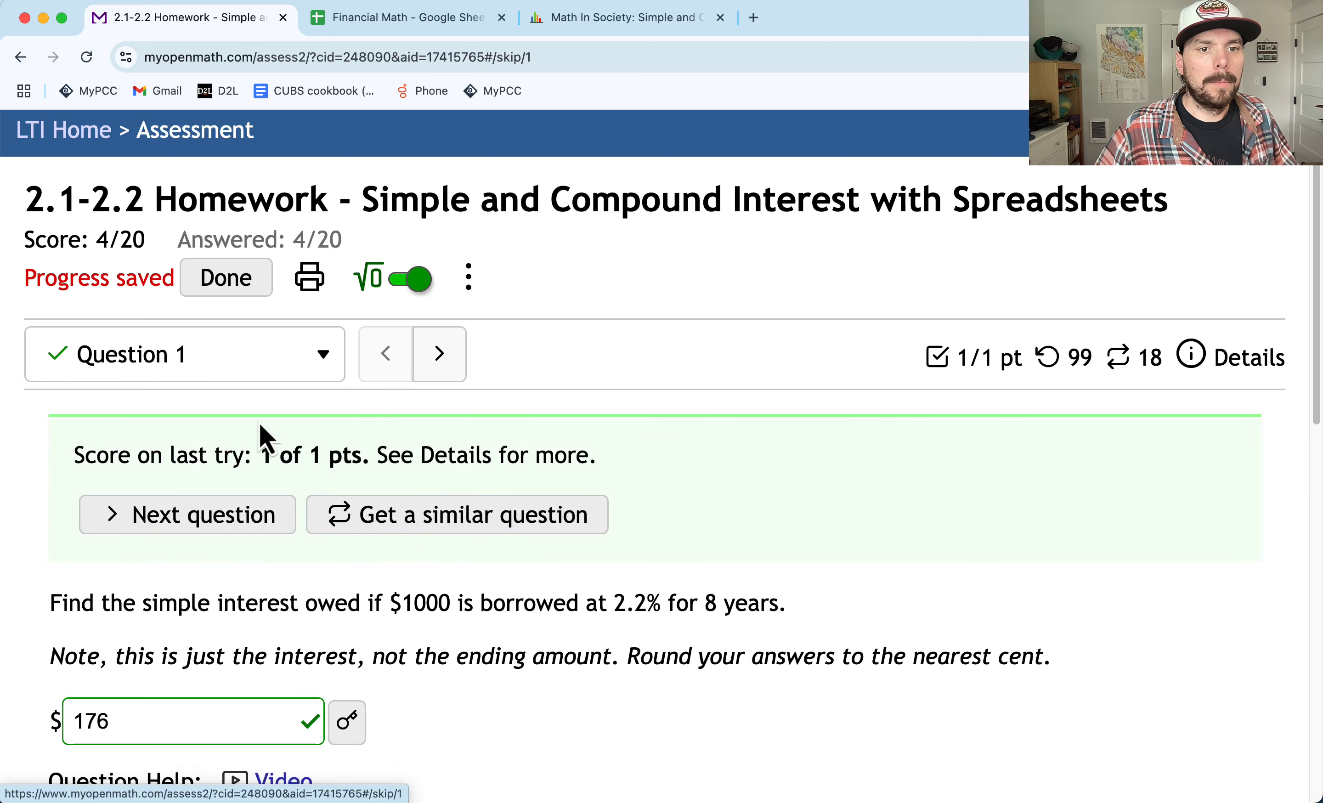
left_click(379, 519)
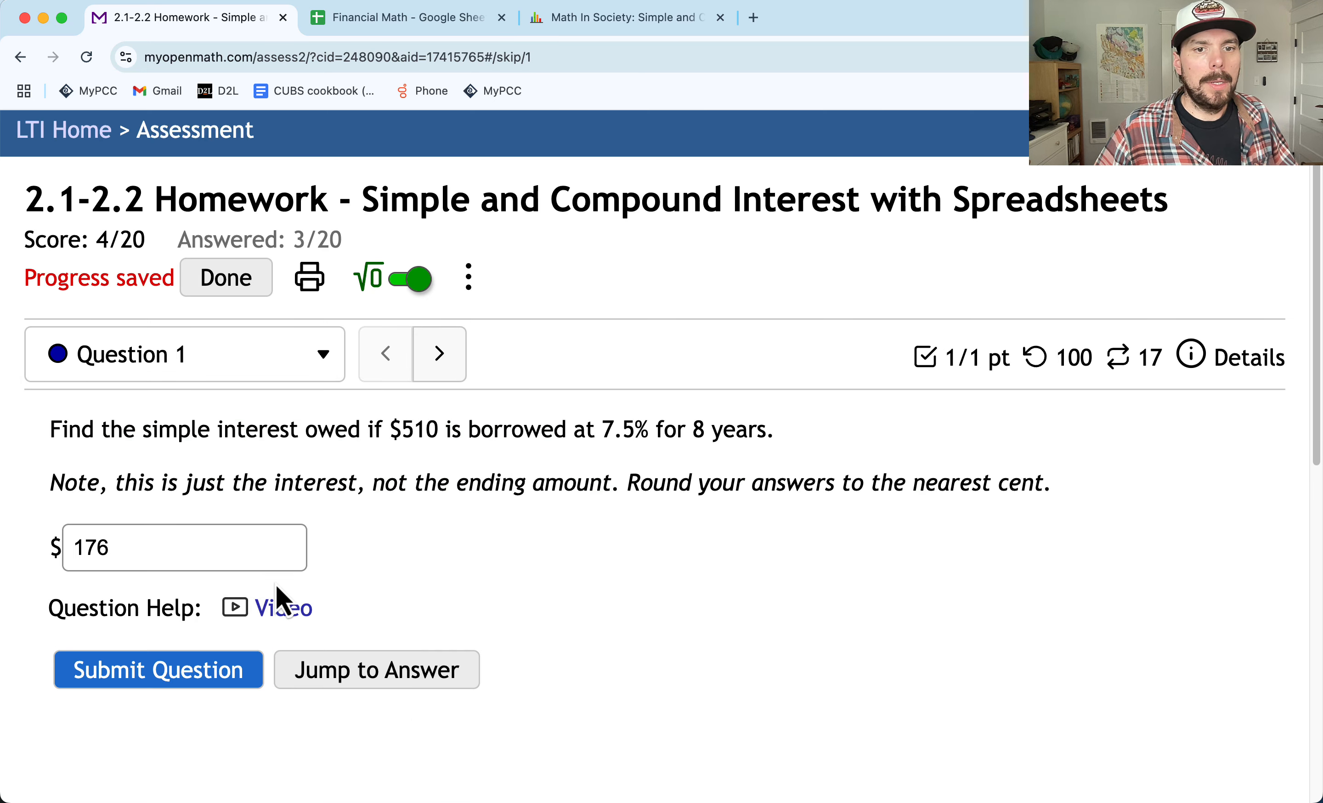
Step: Clear the leftover answer 176 from the Question 1 answer box
left_click(175, 551)
key("BackSpace")
key("BackSpace")
key("BackSpace")
left_click(534, 466)
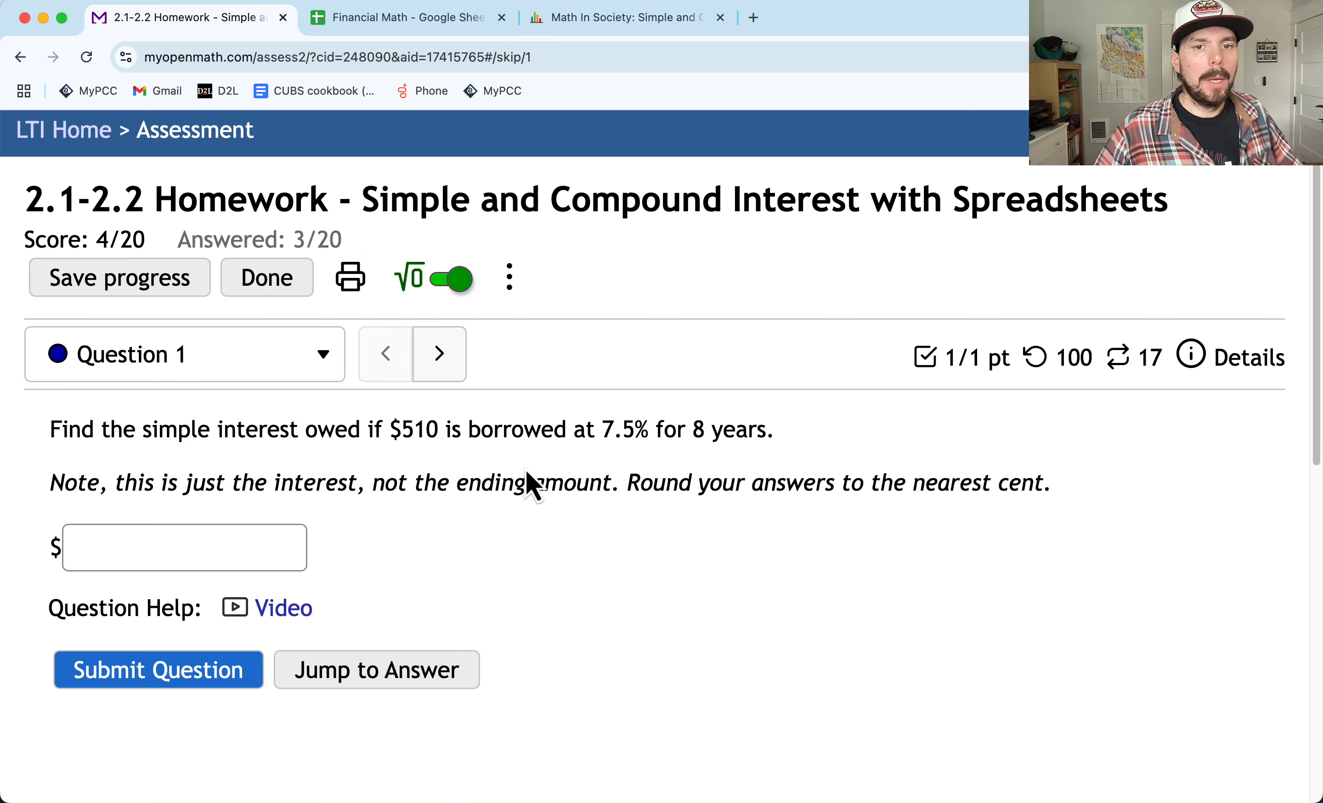
Step: Read the borrowed amount in Question 1, switch to the Financial Math spreadsheet and enter 510 in the Principle cell B2
scroll(459, 444, "down", 2)
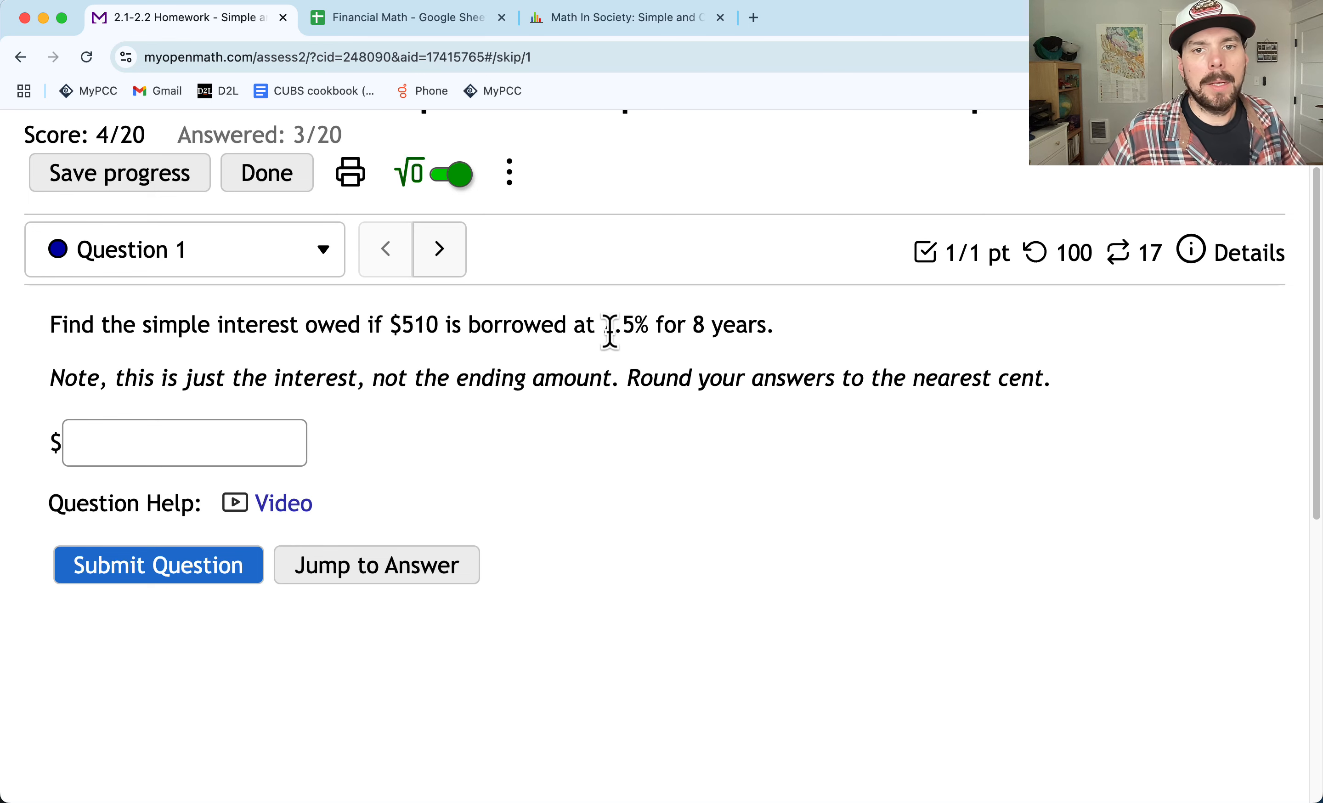
left_click(422, 28)
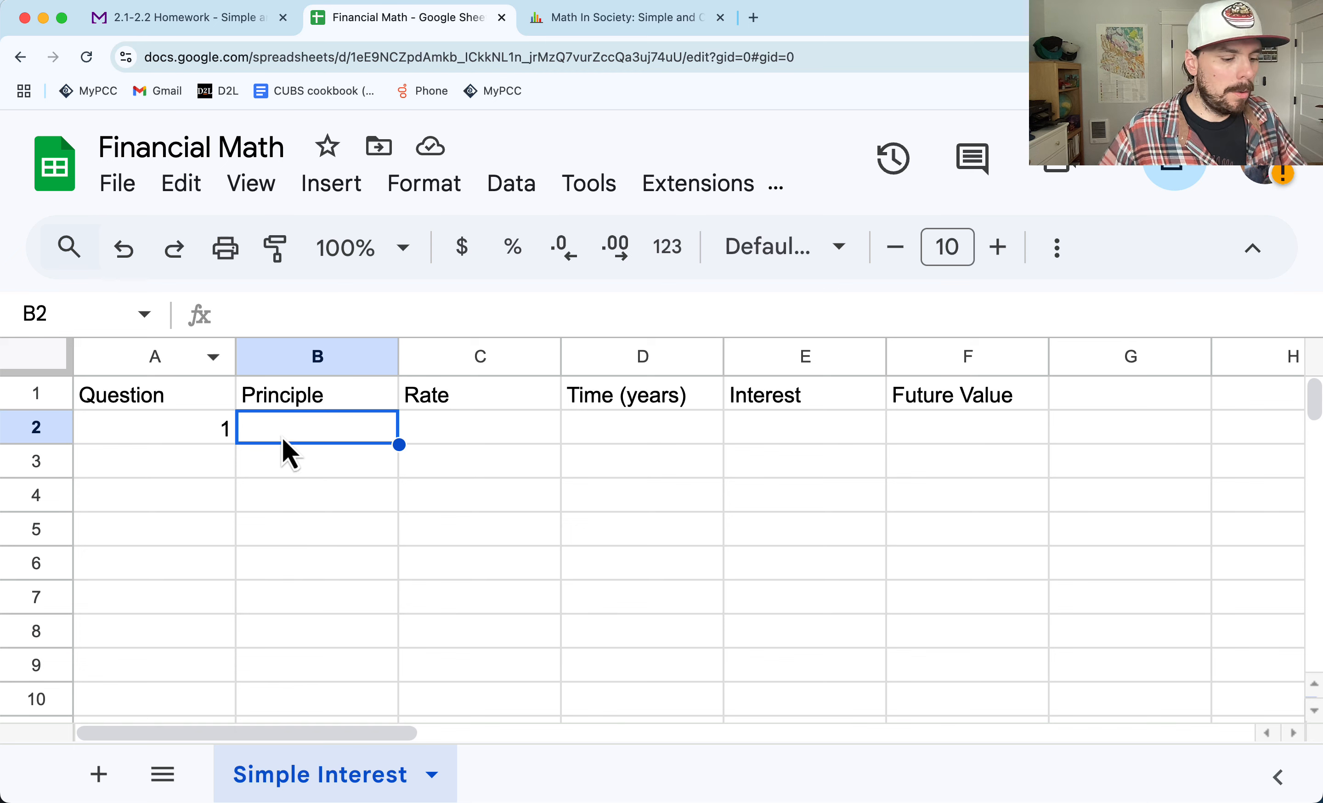
type("510")
key("Tab")
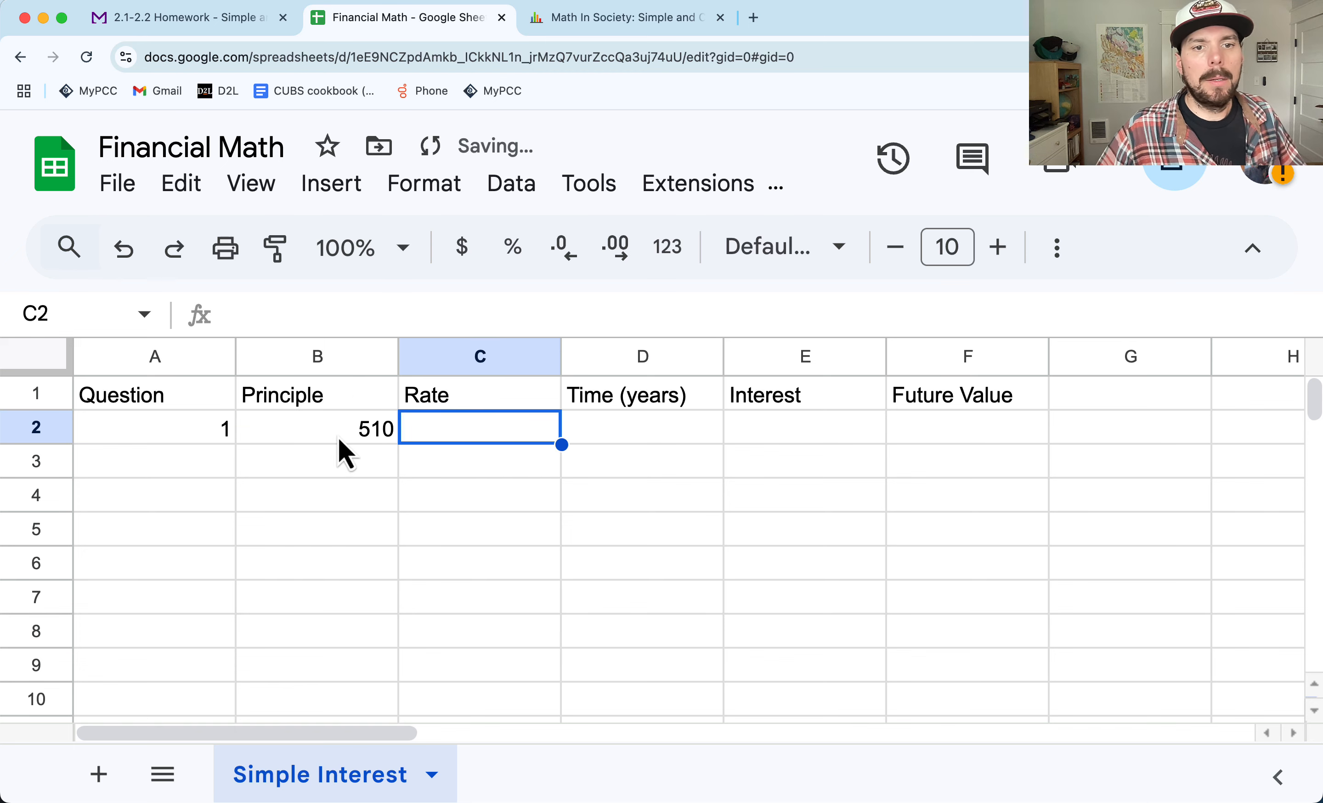
Step: Check the interest rate in homework Question 1 and enter it as 7.5% in the Rate cell C2
left_click(599, 21)
left_click(372, 33)
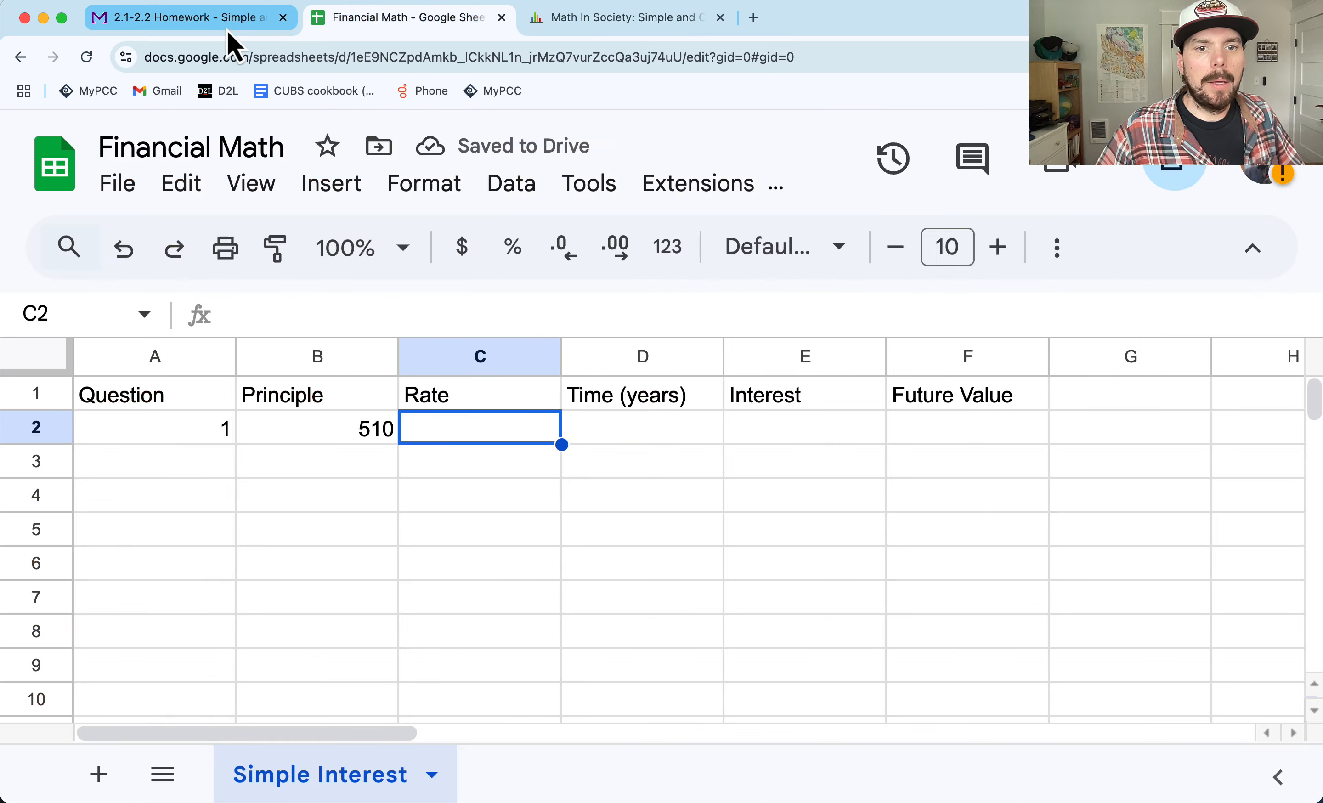
left_click(231, 39)
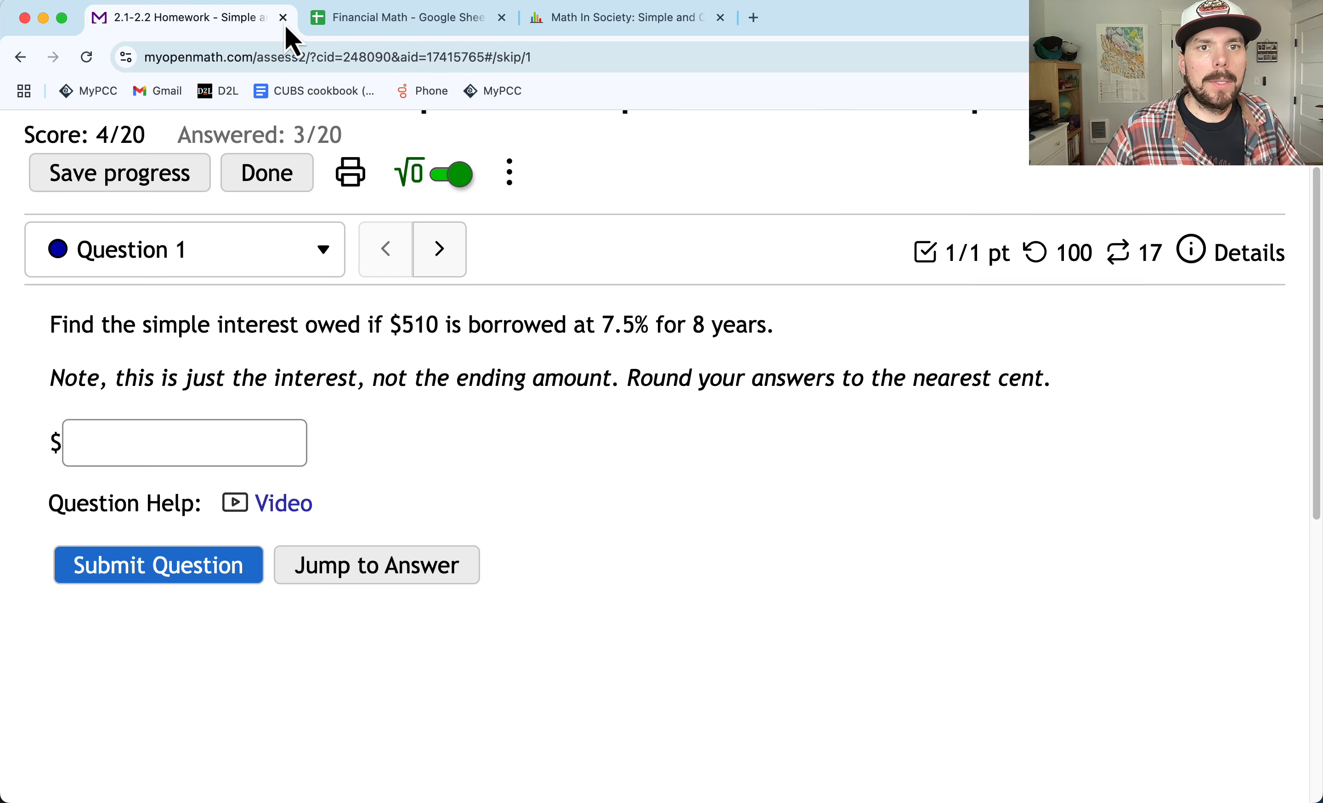
left_click(357, 33)
type("7.5")
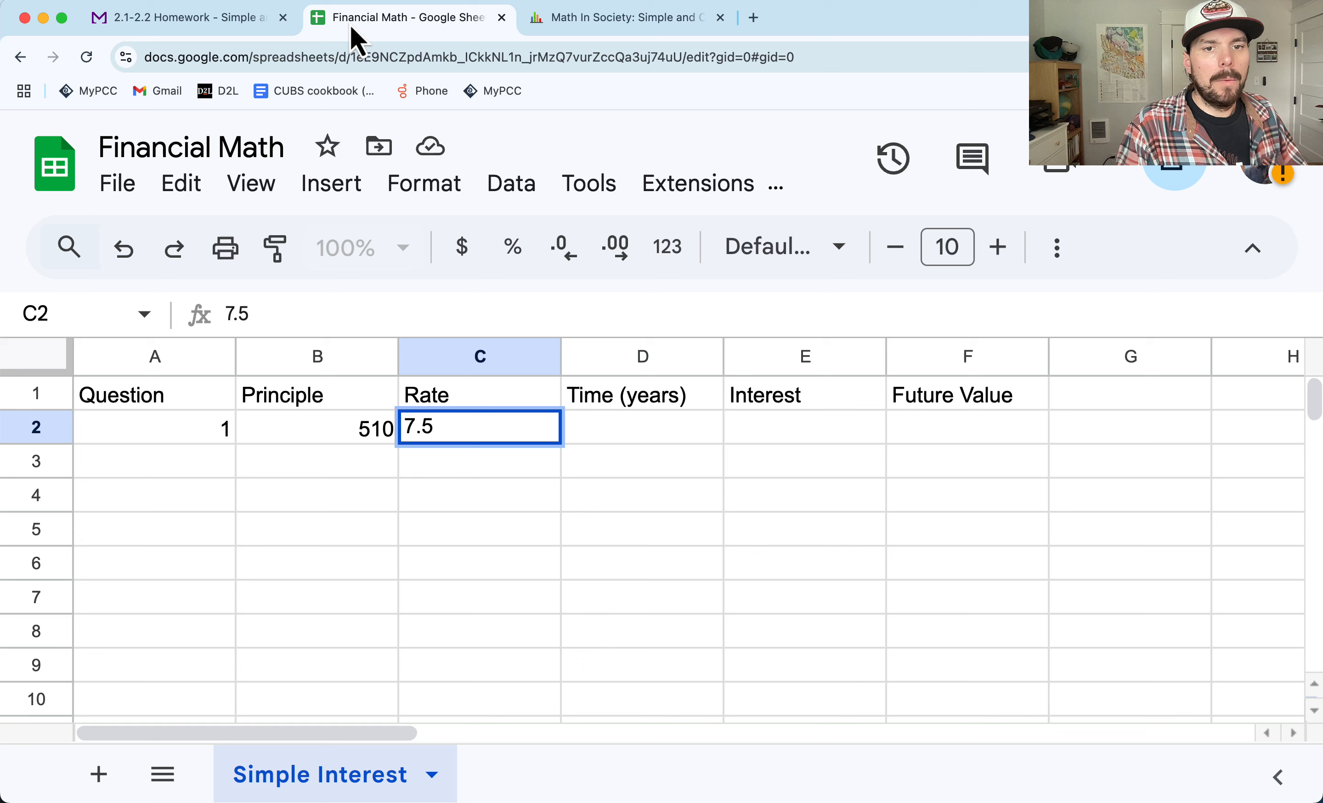
key("Tab")
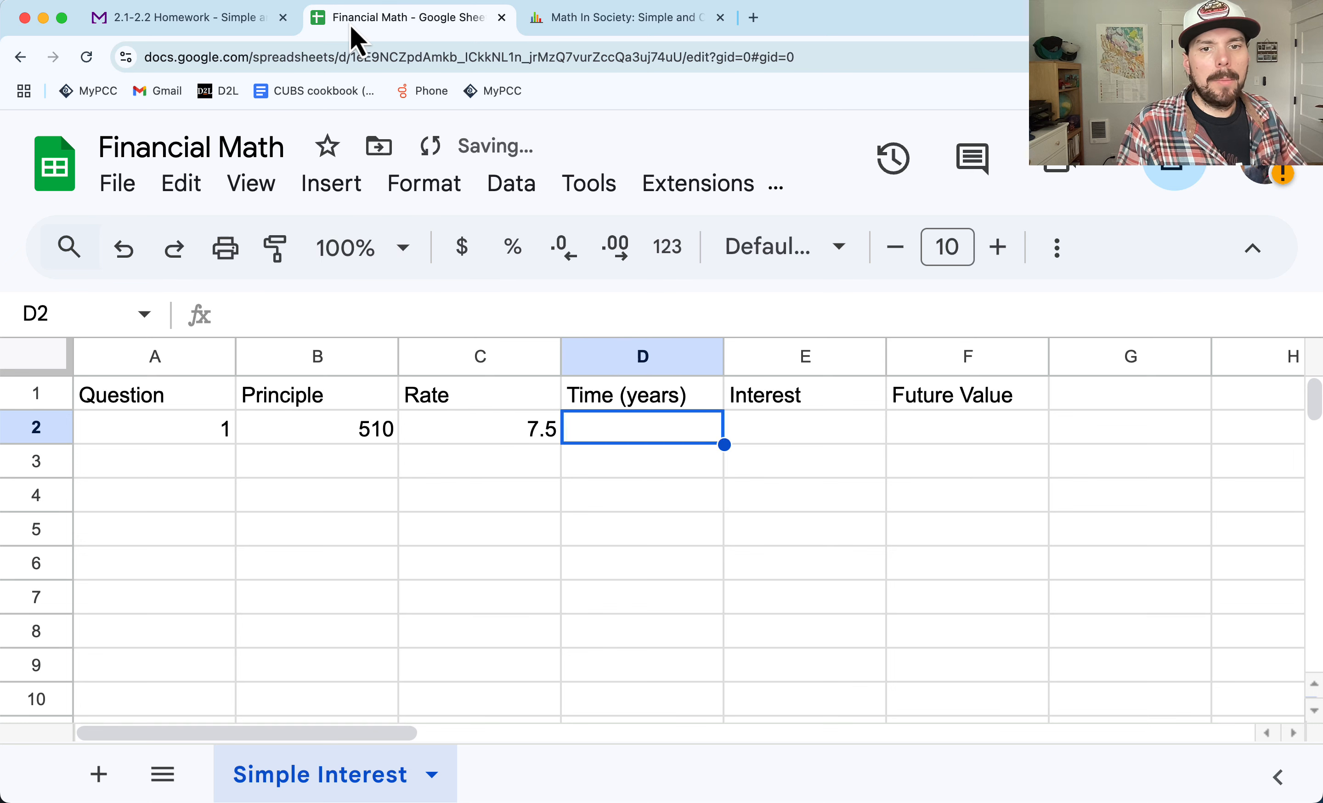
left_click(512, 428)
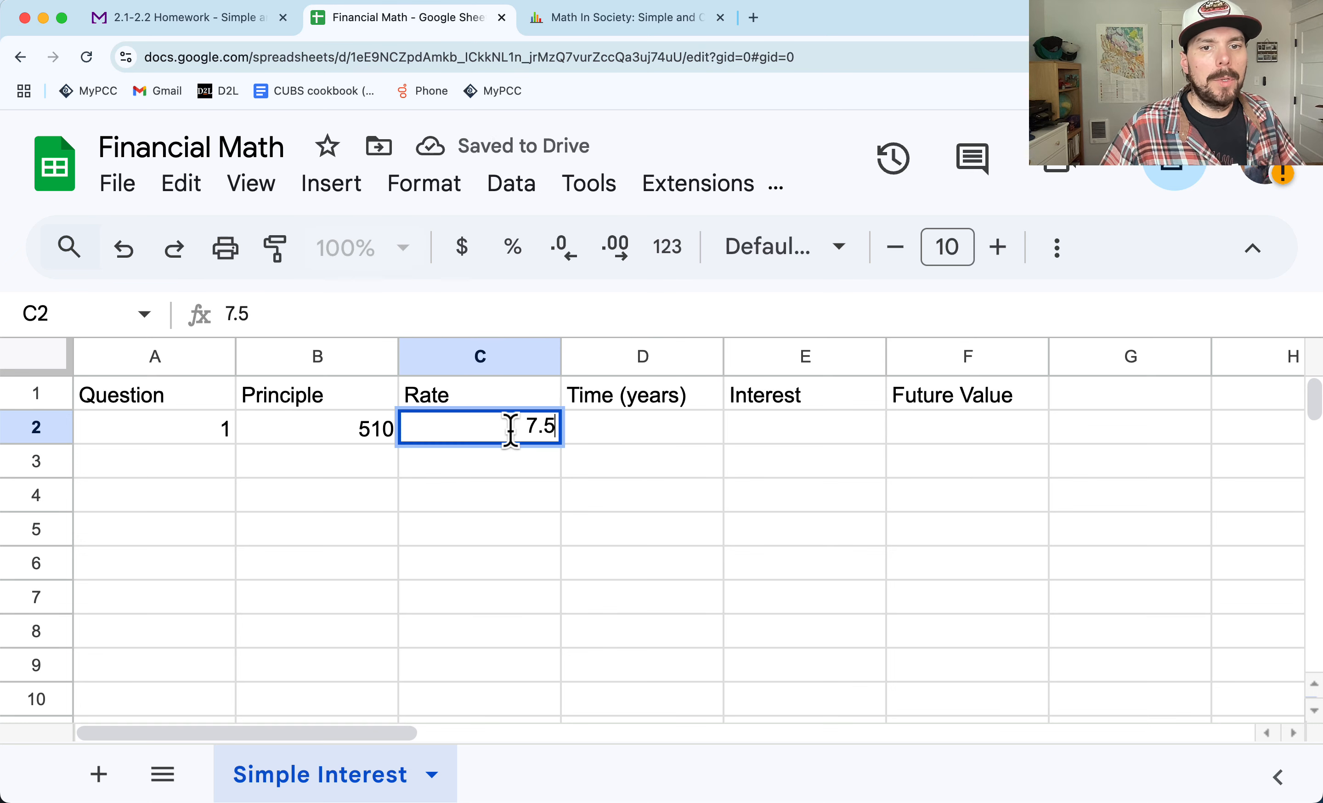
type("%")
key("Tab")
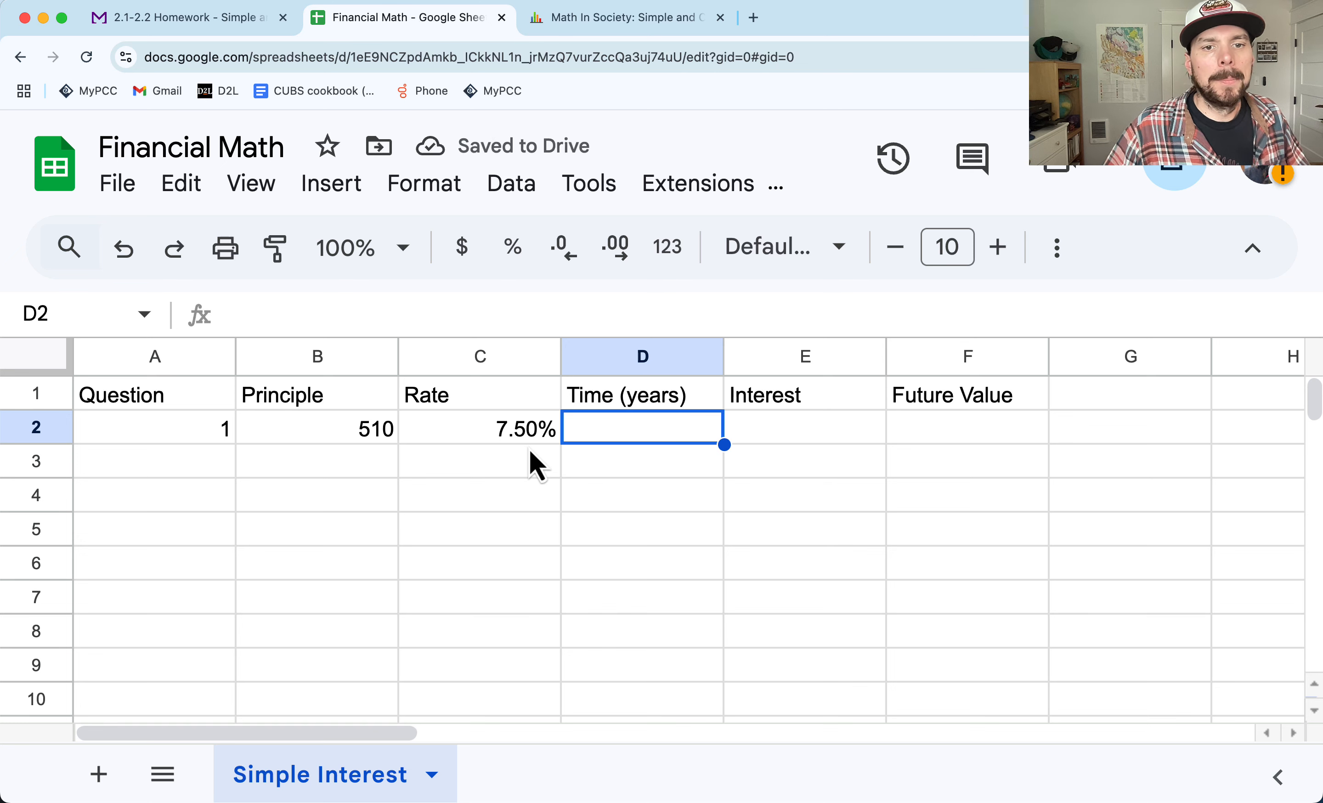
Step: Format the whole Principle column B as currency and the whole Rate column C as percent
left_click(341, 362)
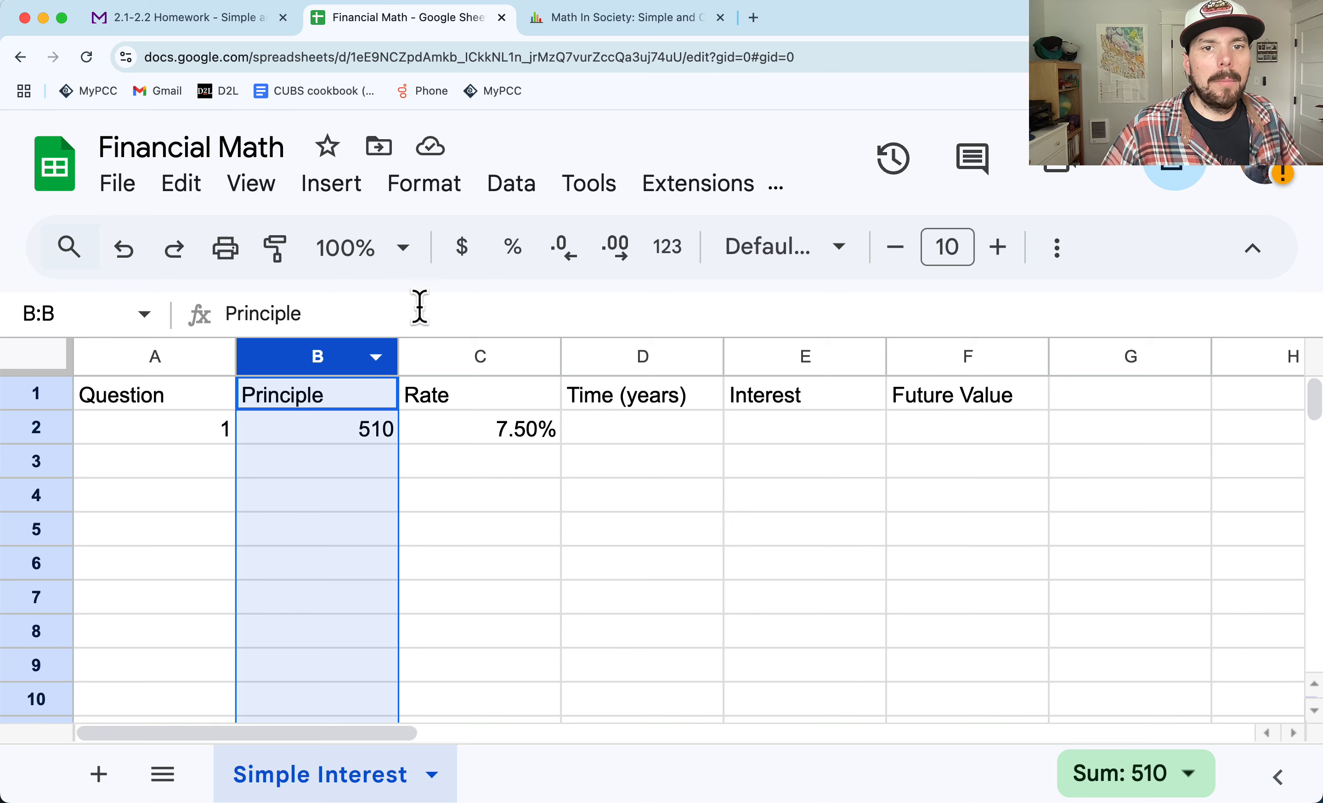
left_click(466, 255)
left_click(465, 365)
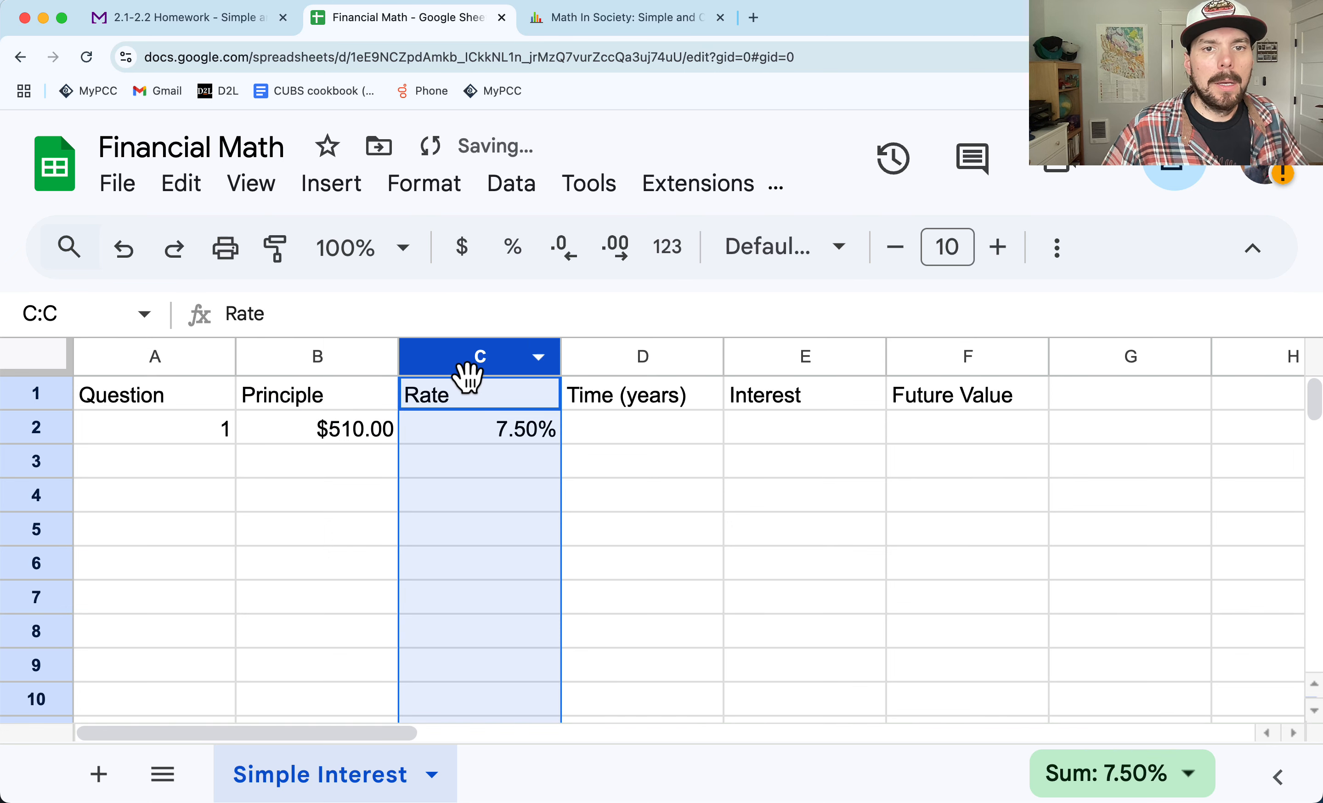
left_click(531, 256)
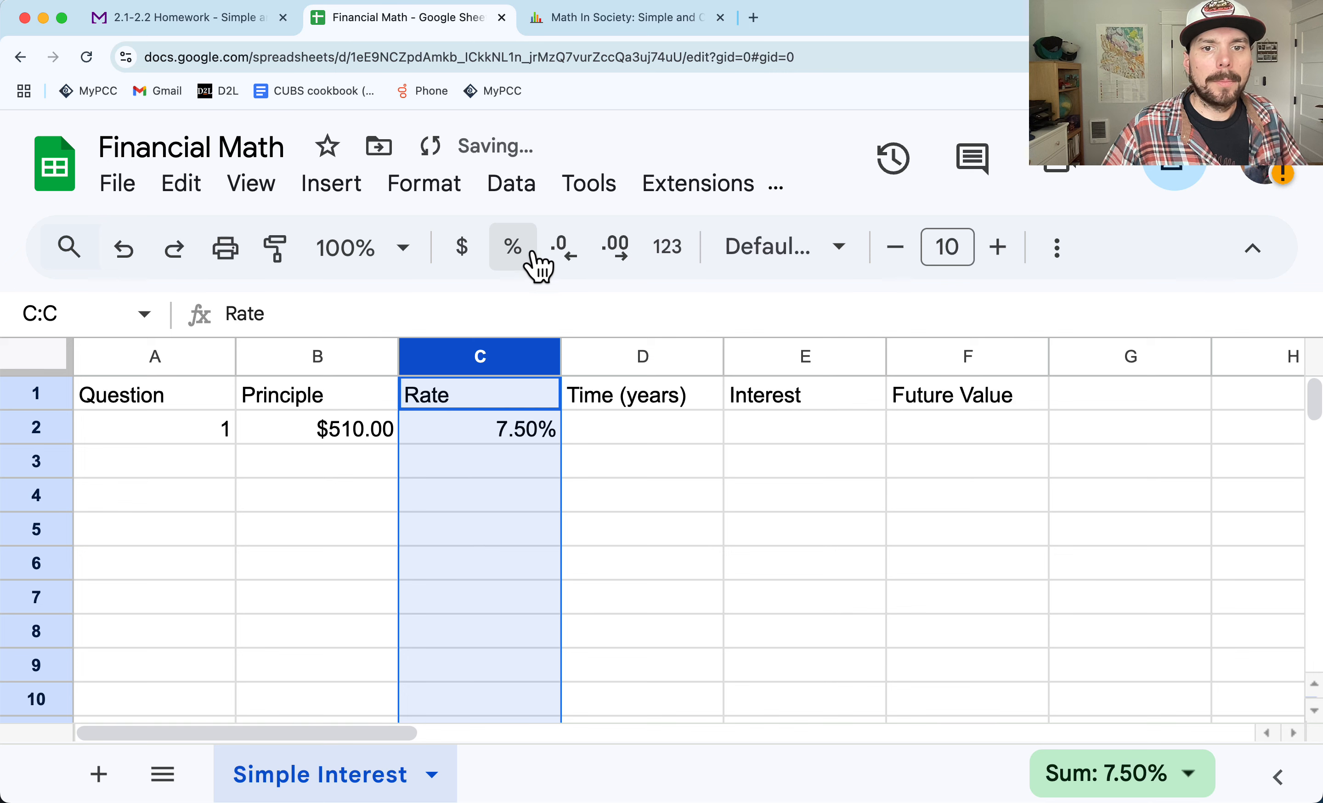
Step: Format the whole Interest column E and Future Value column F as currency
left_click(644, 361)
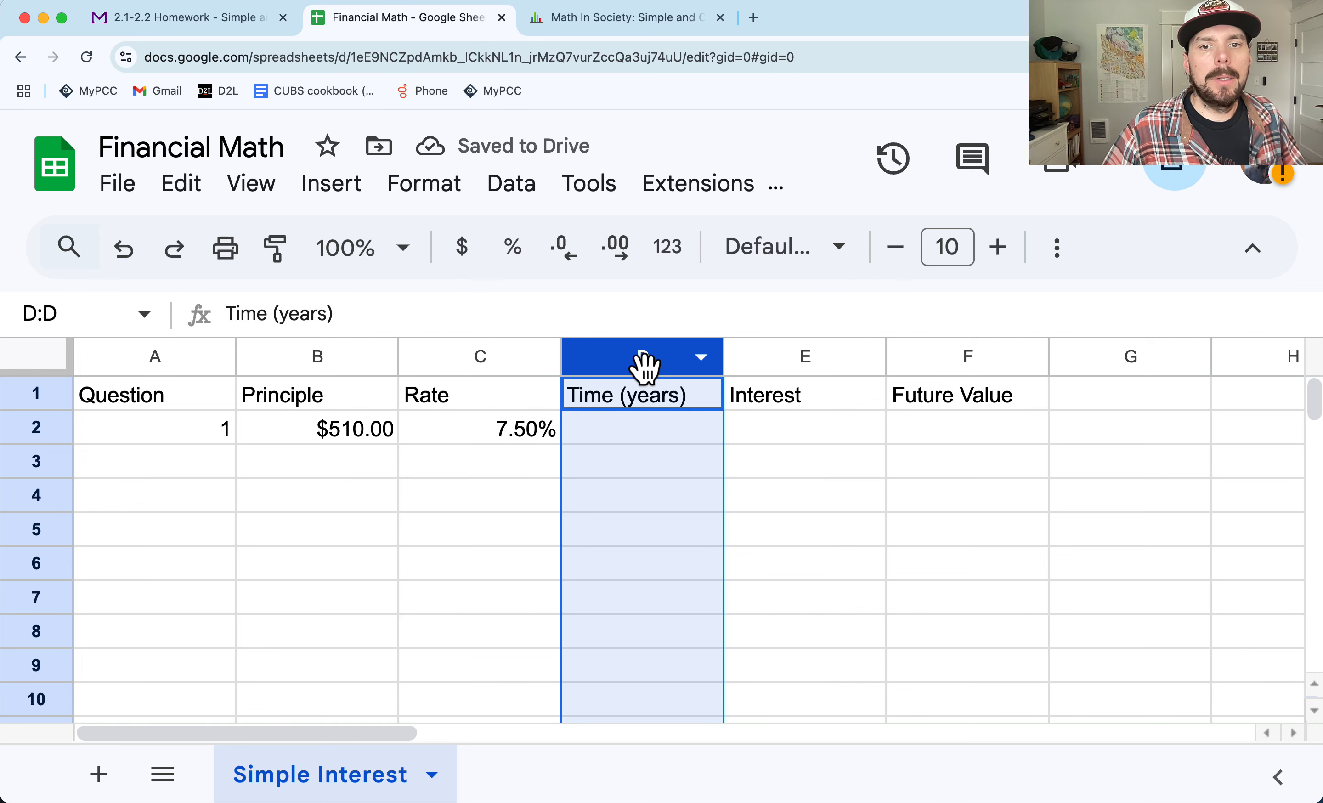
left_click(823, 362)
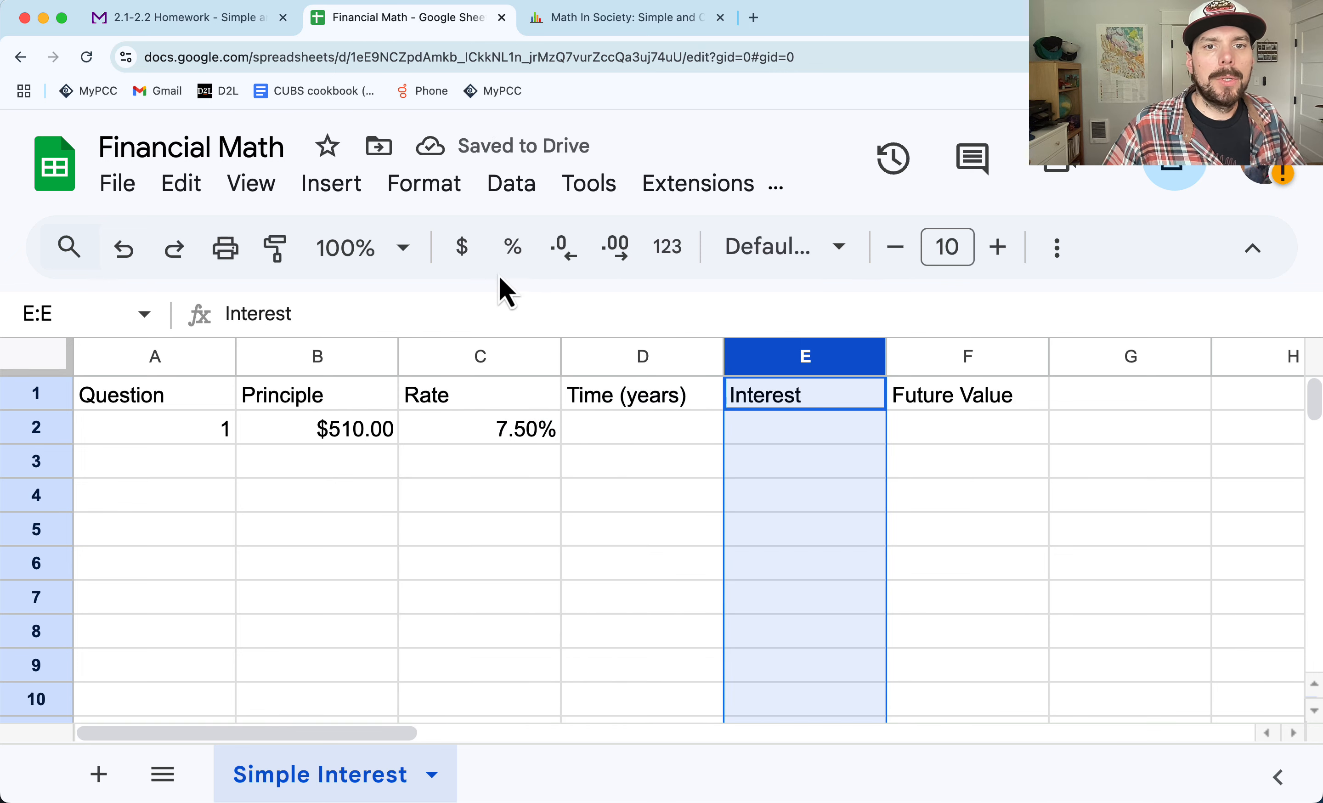
left_click(467, 250)
left_click(982, 361)
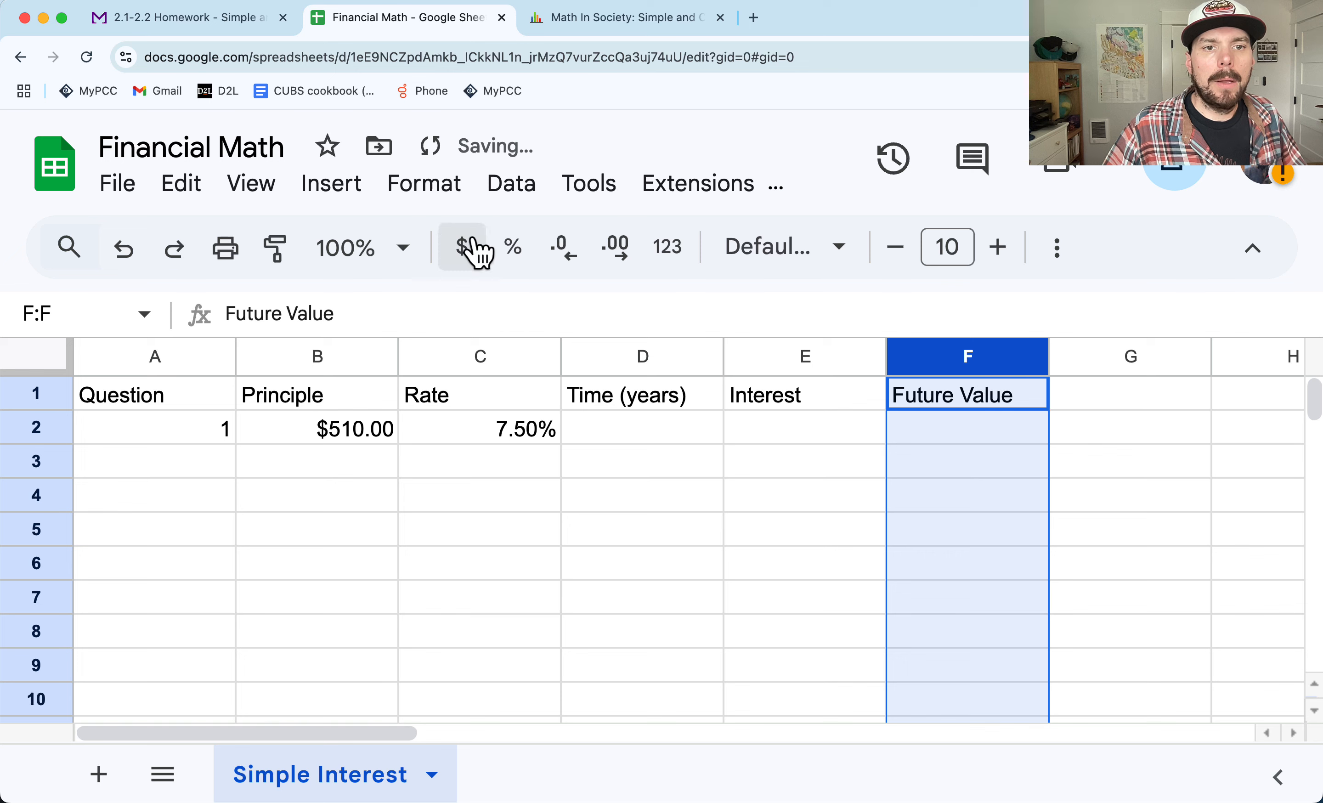
Step: Set the number format of the whole Question column A to plain text
left_click(136, 361)
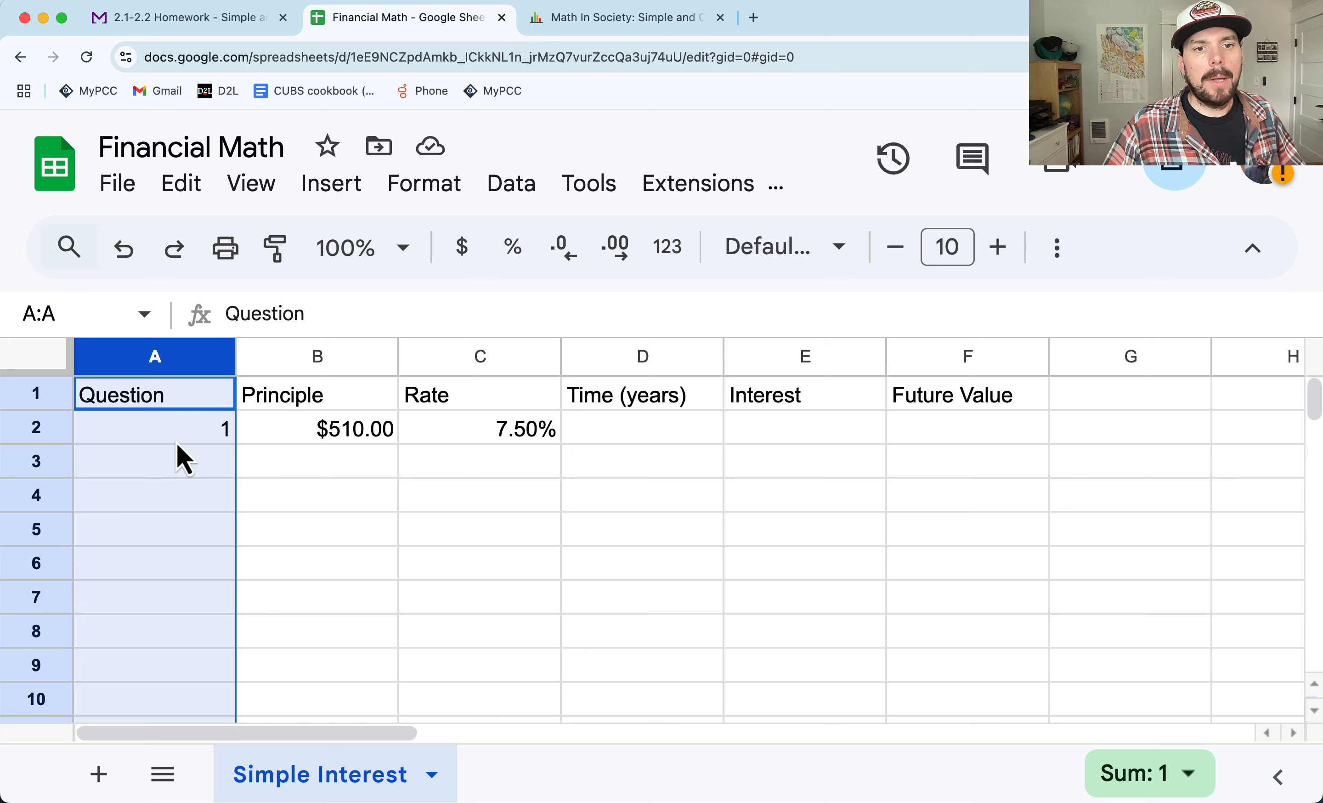
left_click(429, 194)
mouse_move(836, 432)
left_click(923, 433)
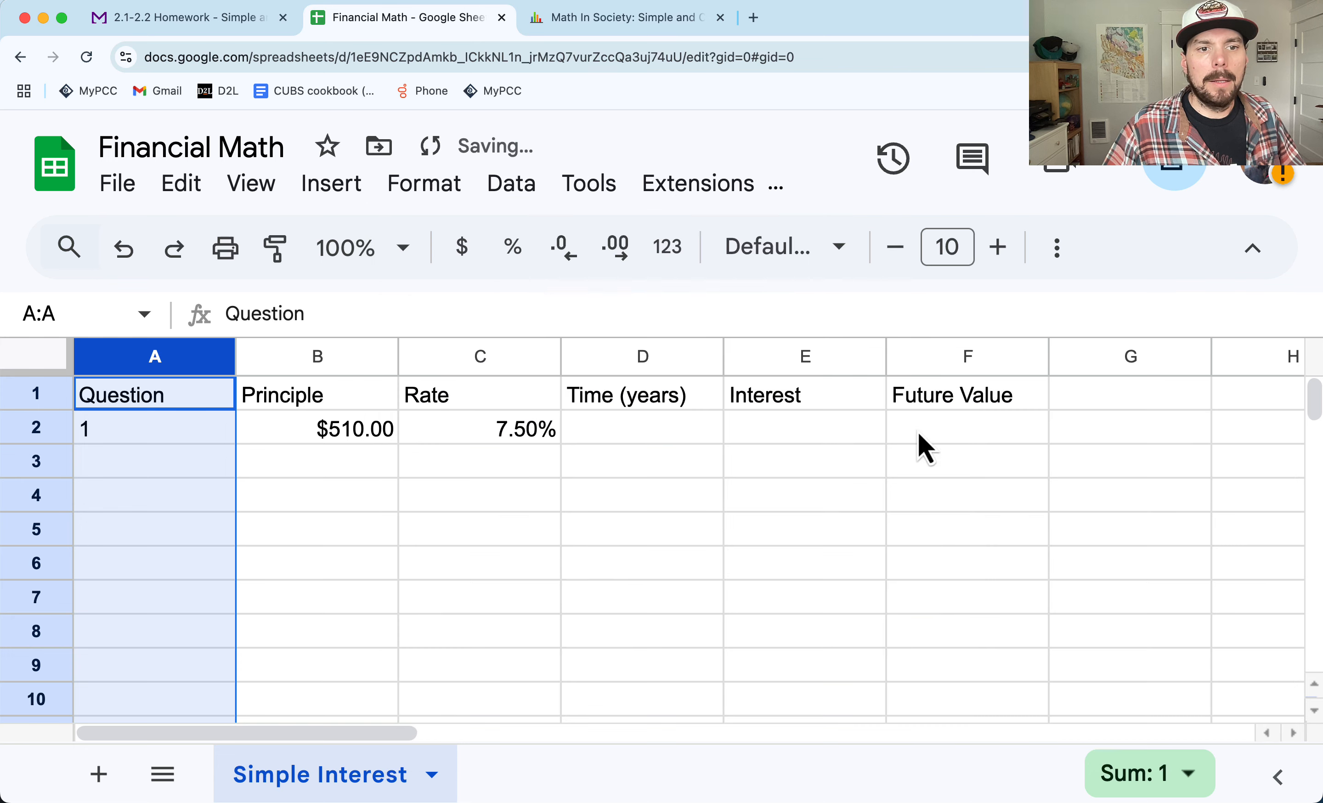
left_click(363, 512)
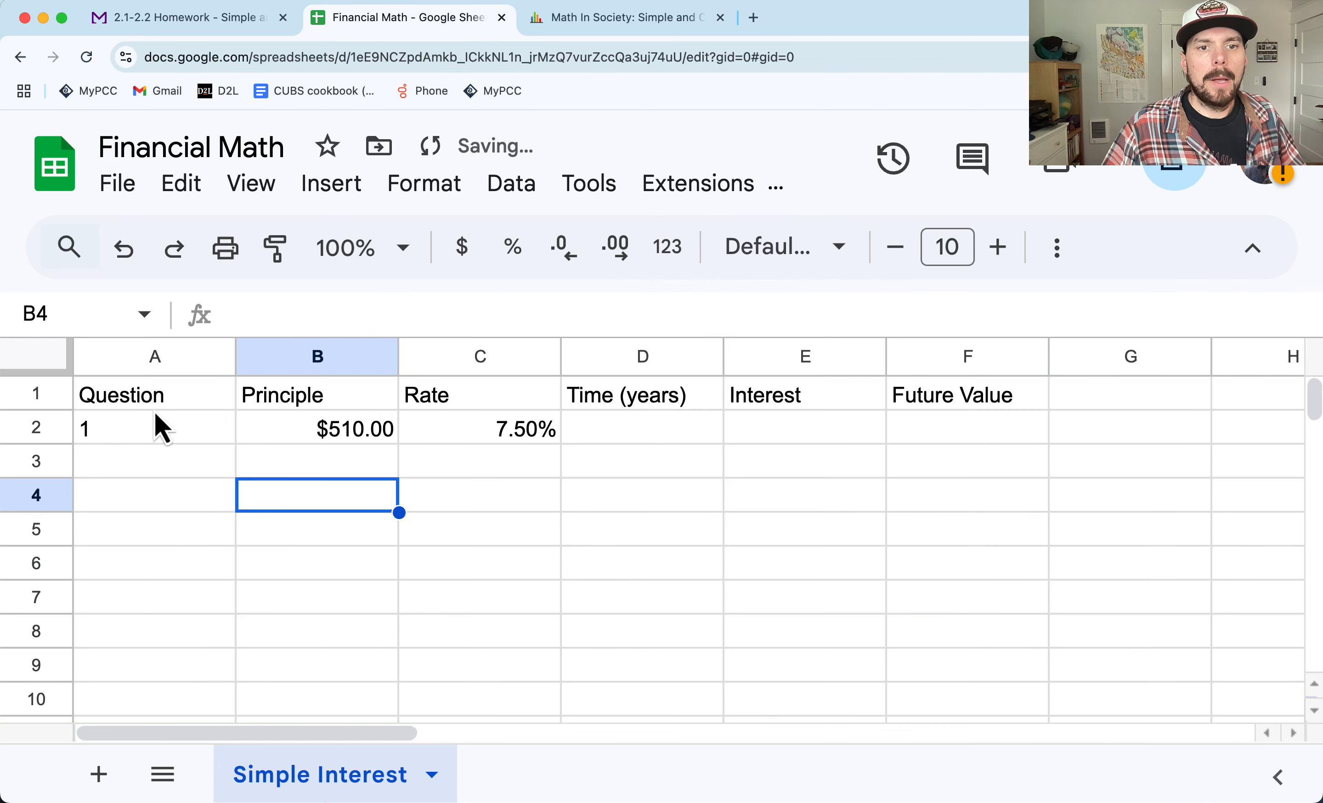
Step: Check the loan term in homework Question 1 and enter 8 in the Time (years) cell D2
left_click(311, 433)
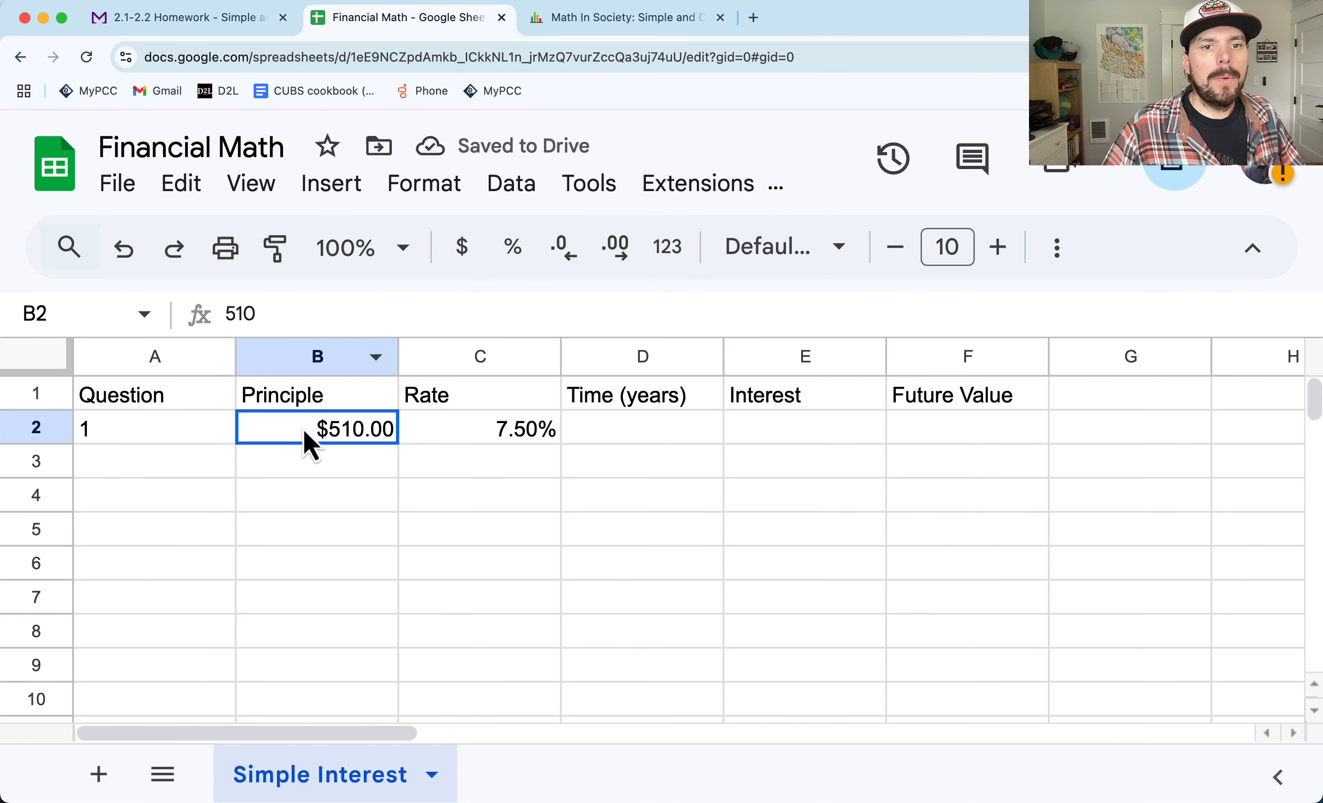
left_click(440, 424)
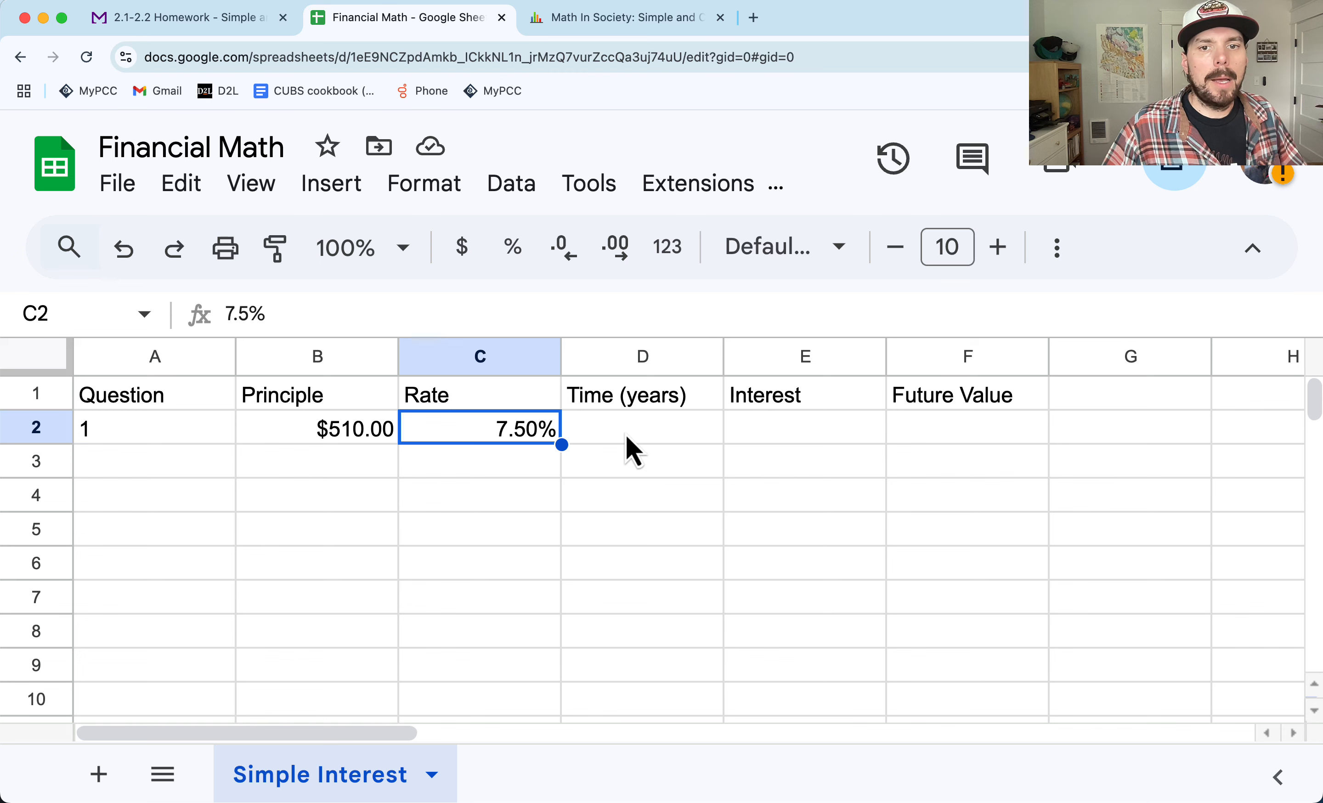
left_click(628, 437)
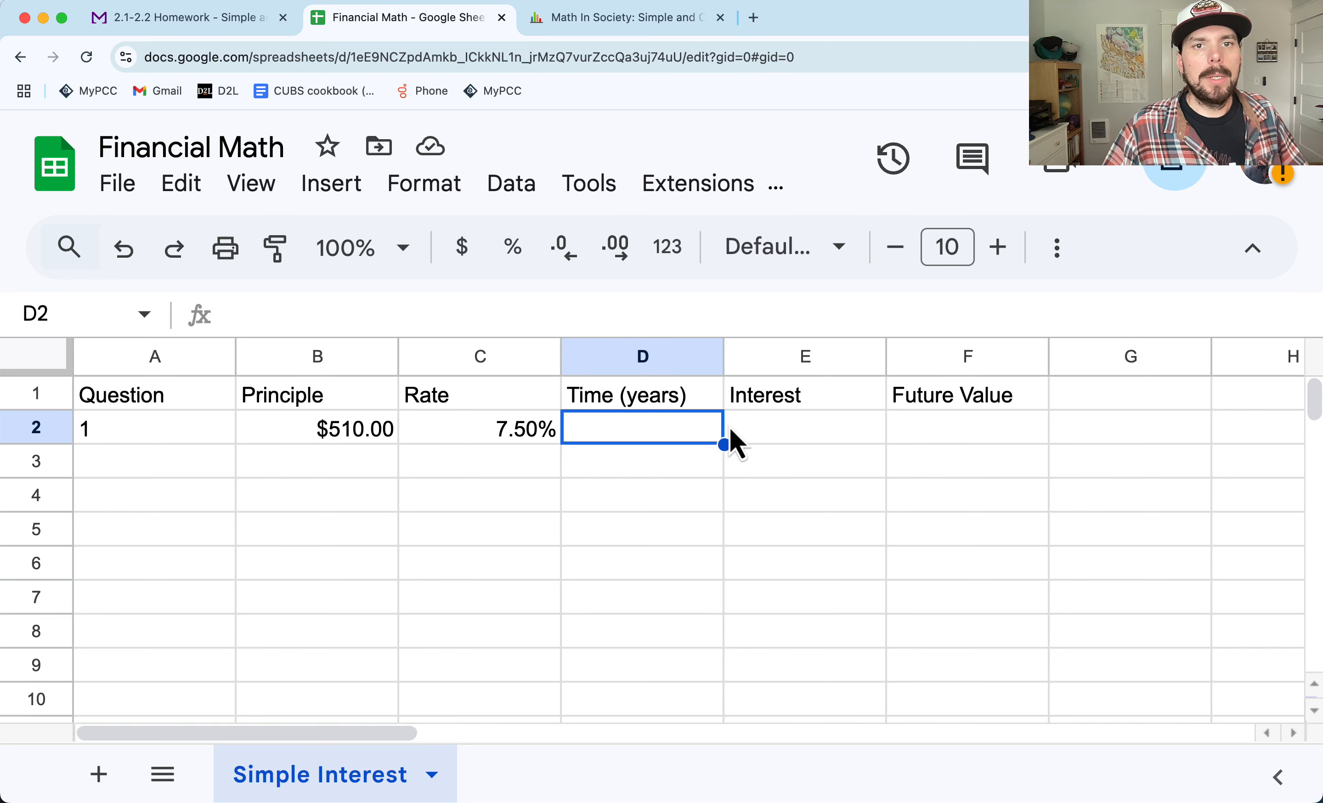
left_click(238, 21)
left_click(441, 20)
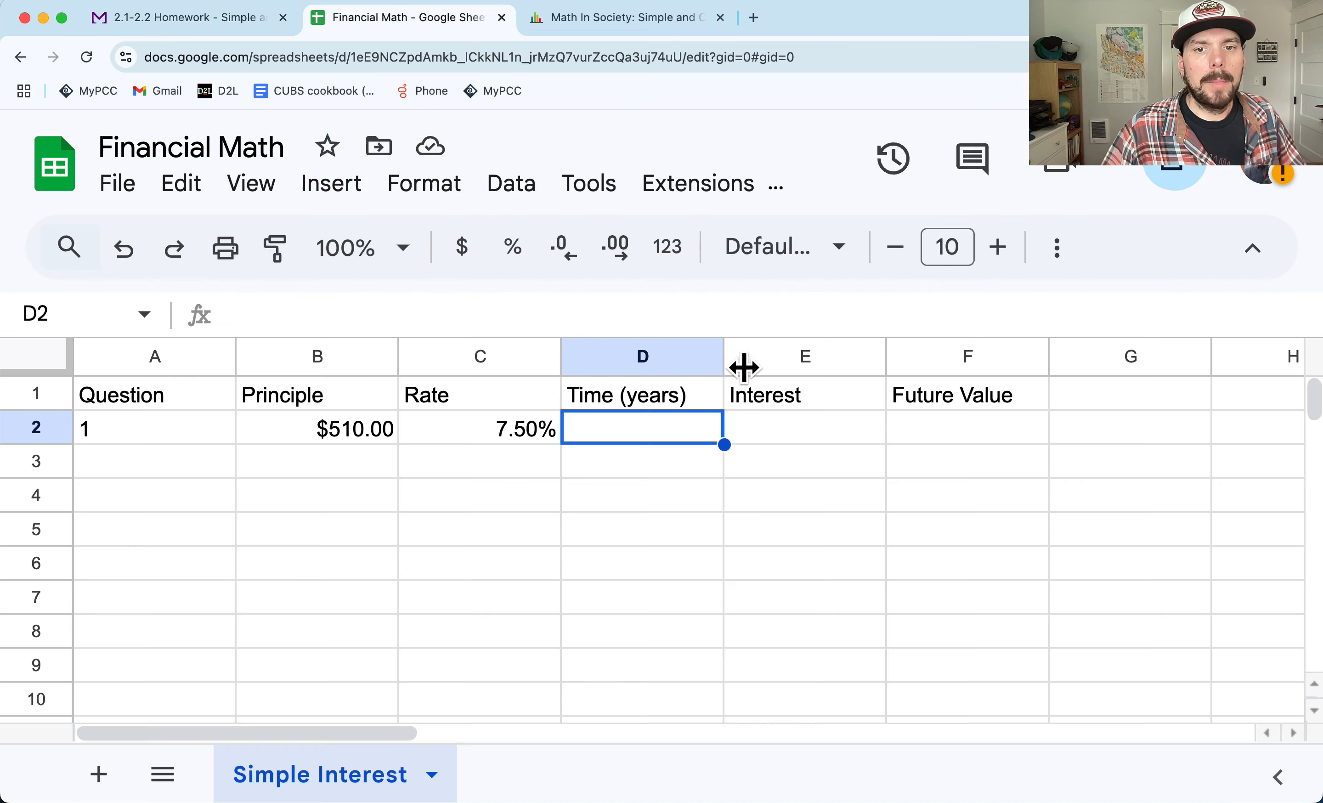
type("8")
Step: Enter the formula =B2*C2*D2 in the Interest cell E2 to multiply principle, rate and time
left_click(826, 439)
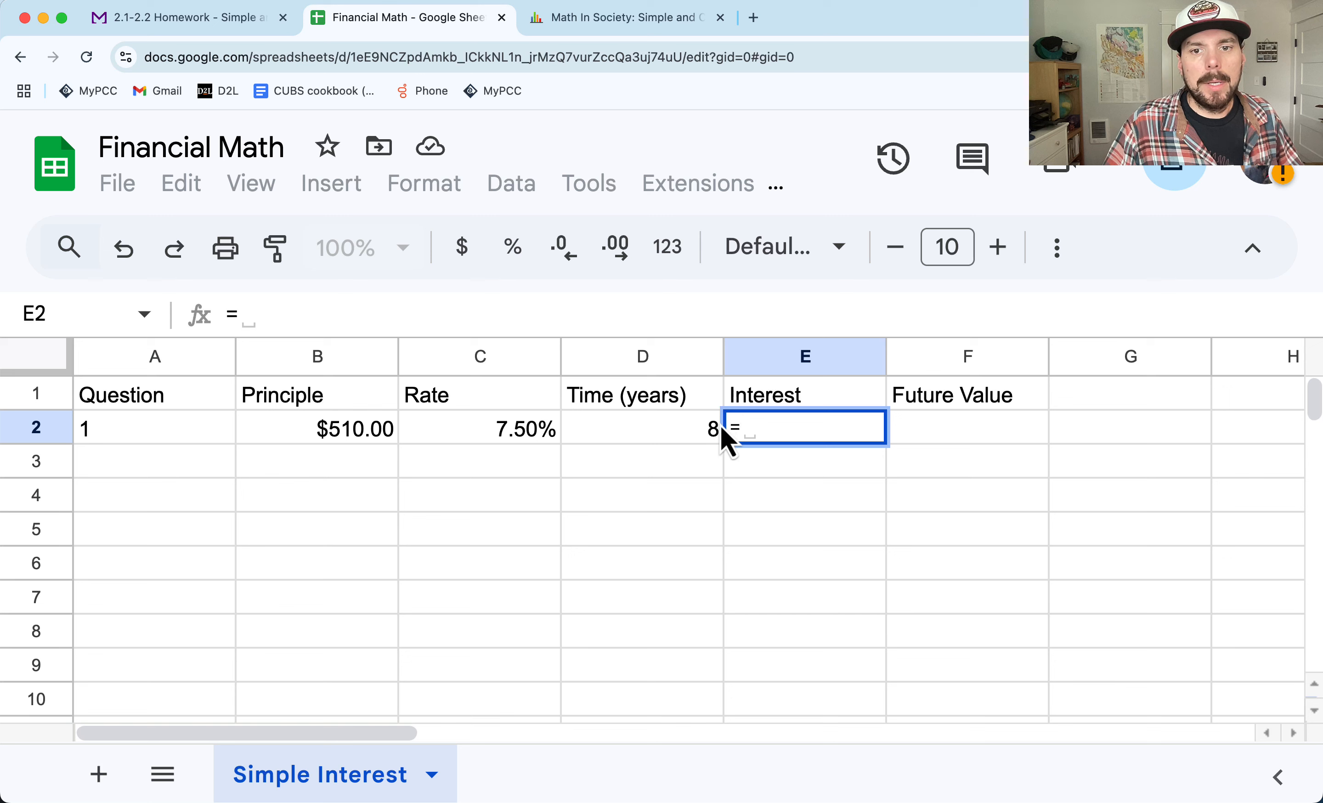
left_click(337, 441)
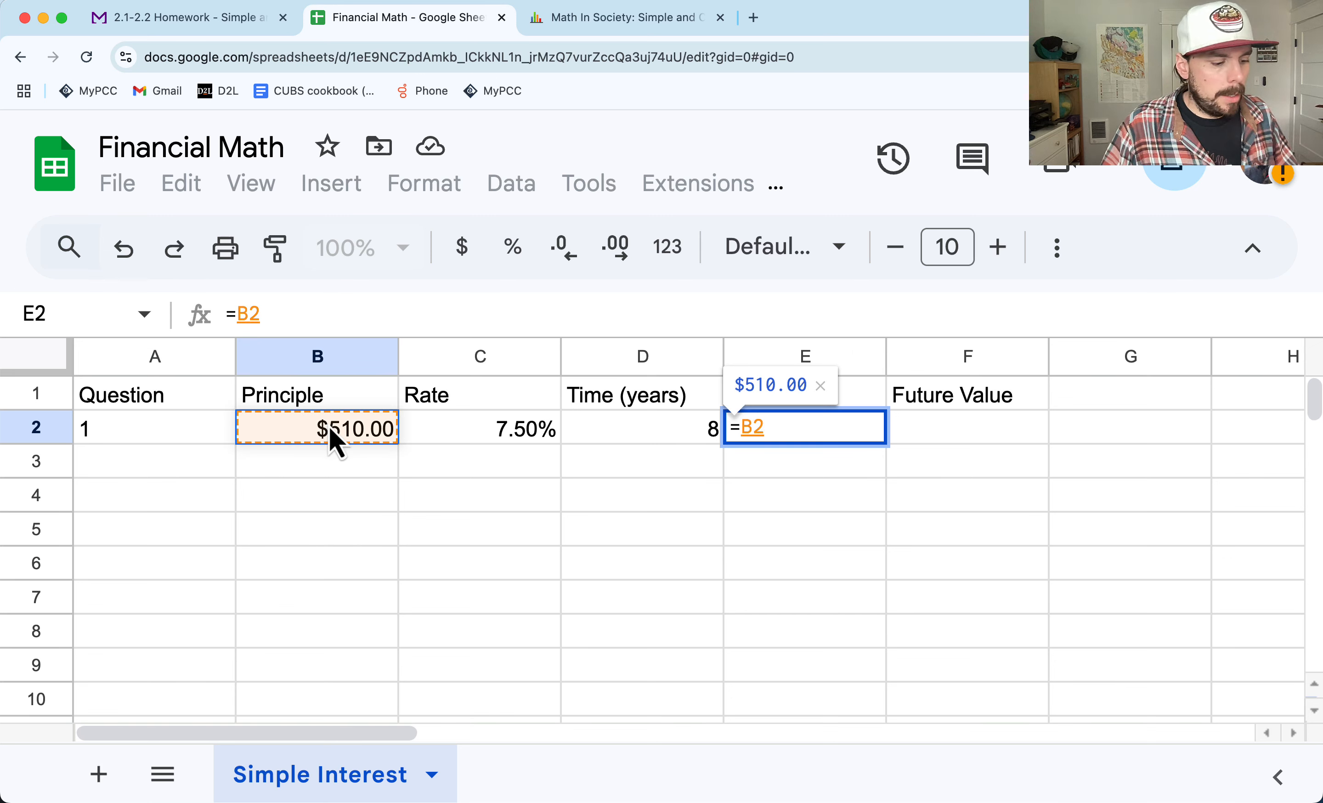
type("*")
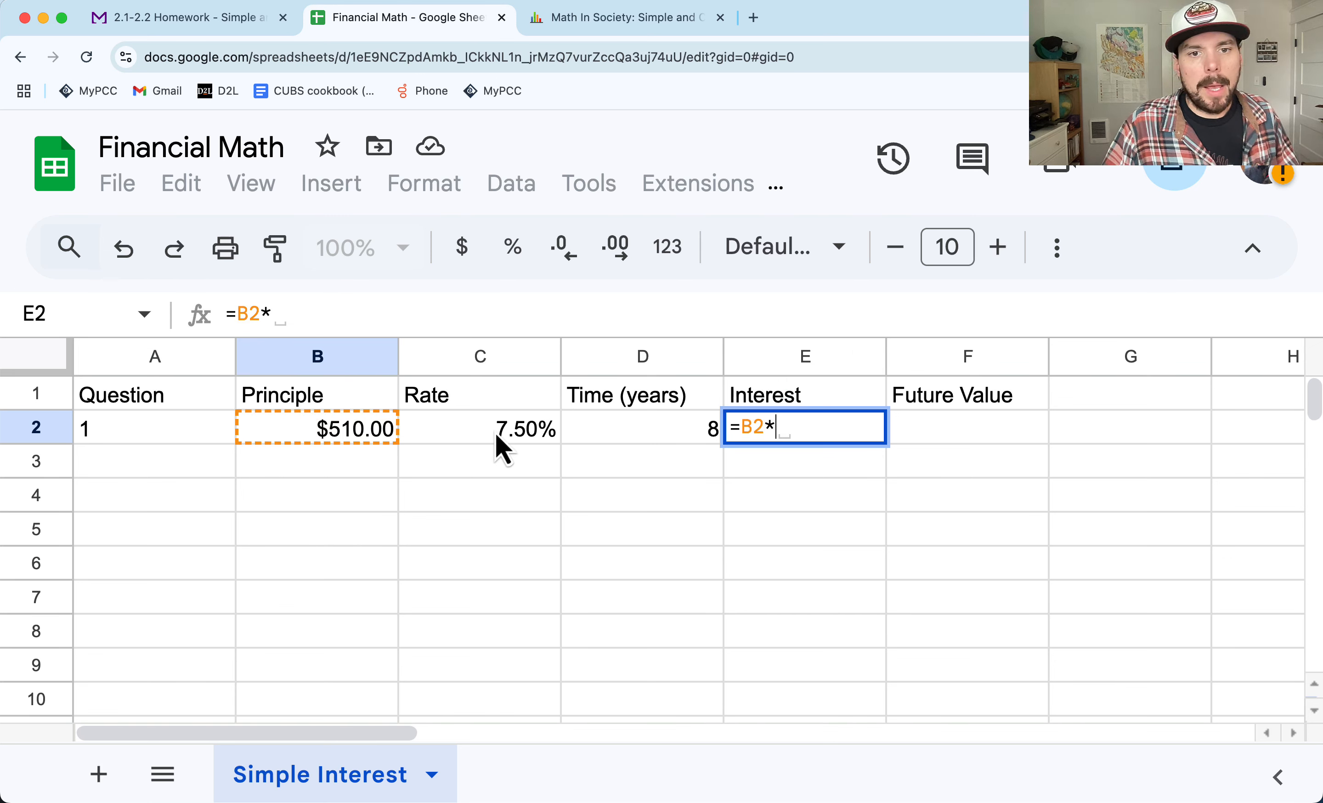
left_click(511, 440)
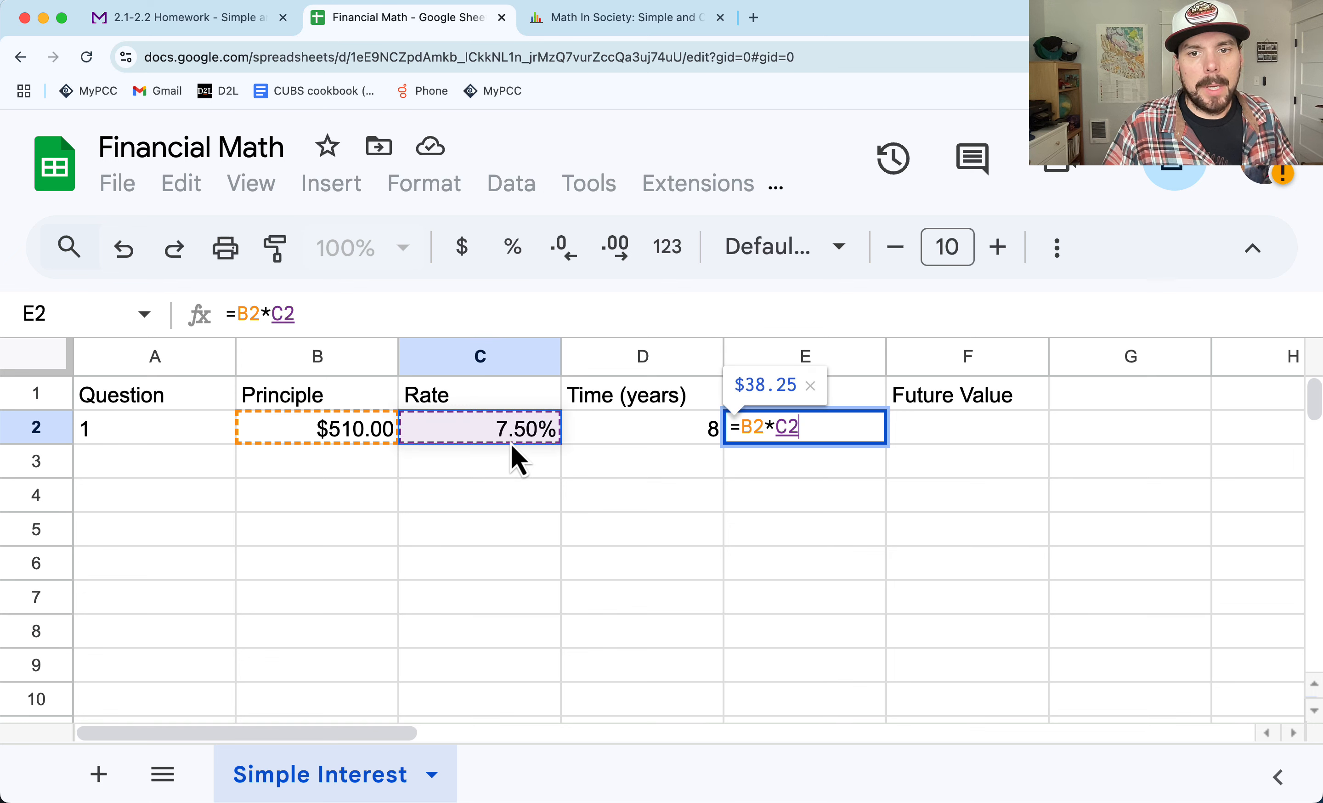
type("*")
left_click(604, 442)
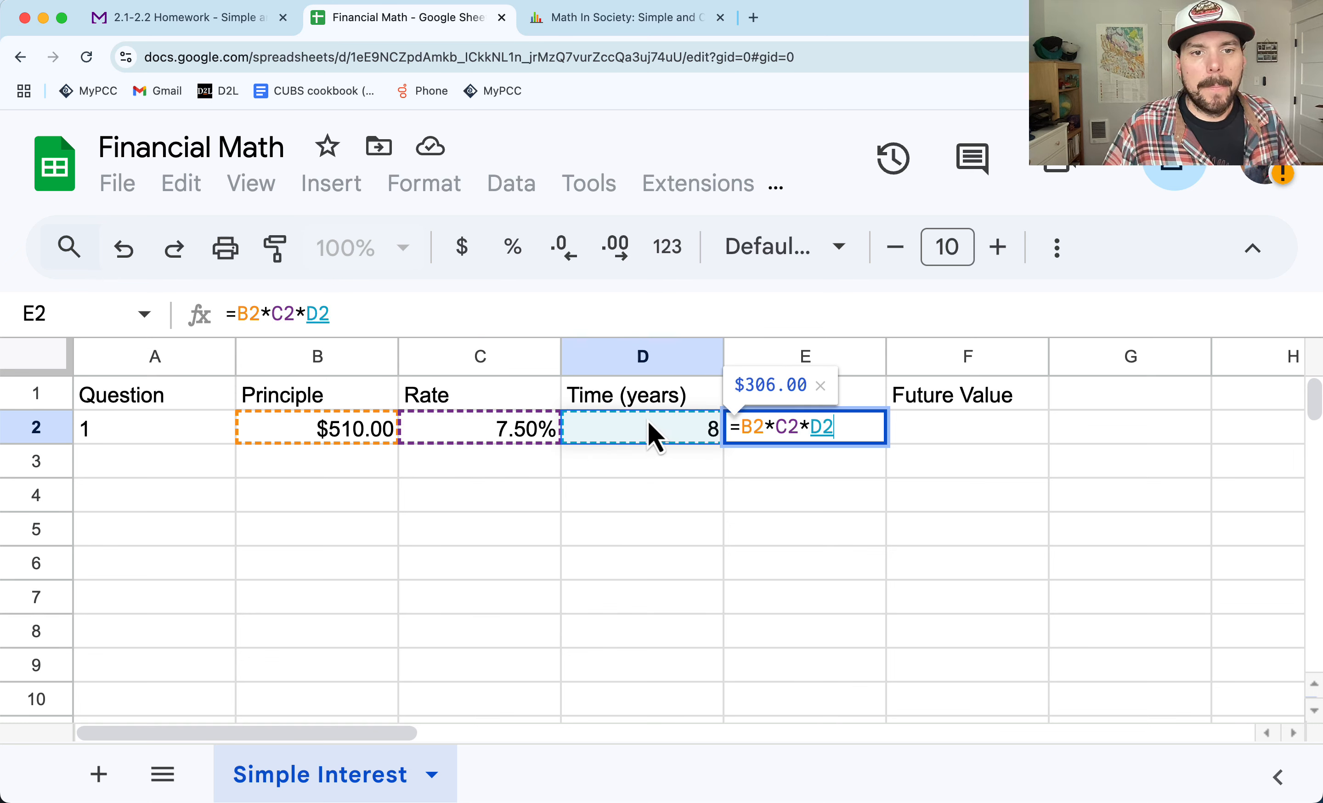
left_click_drag(775, 385, 751, 386)
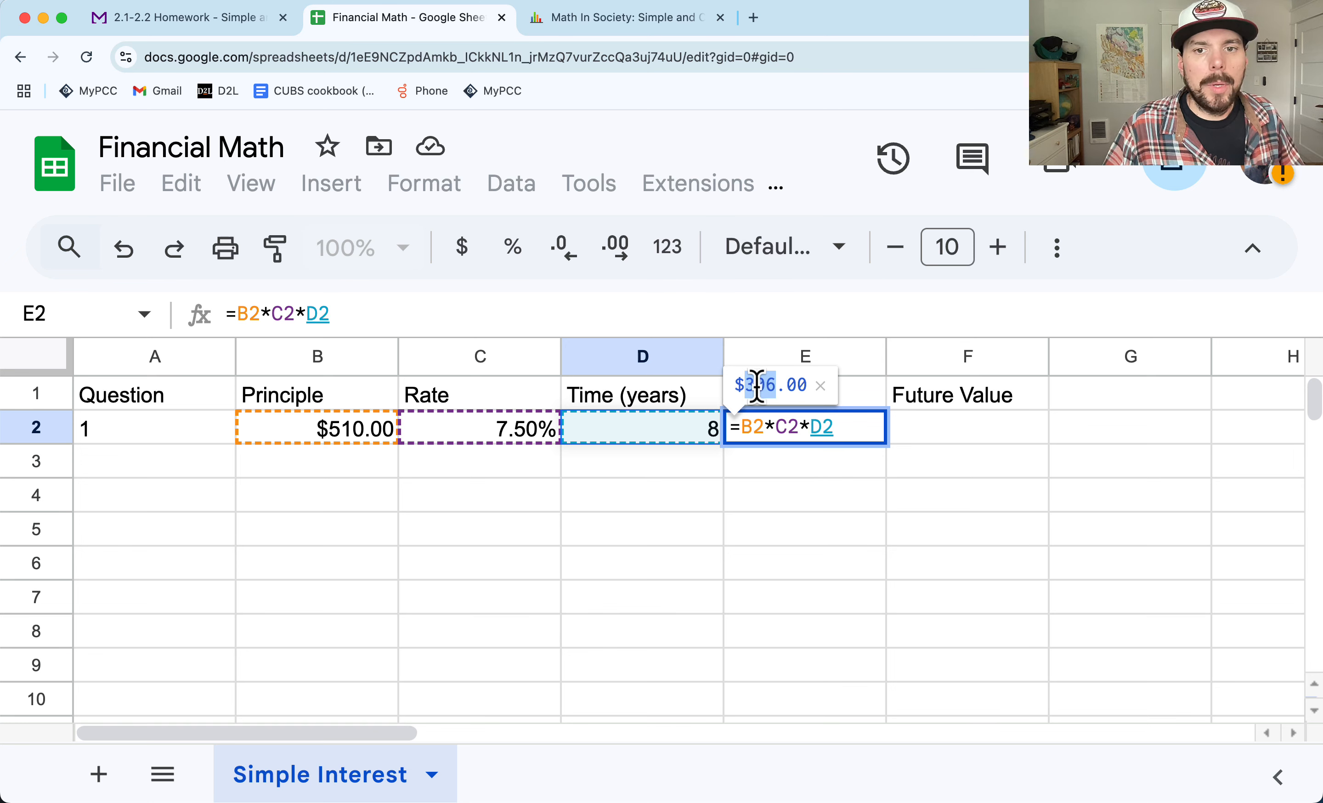
left_click(863, 434)
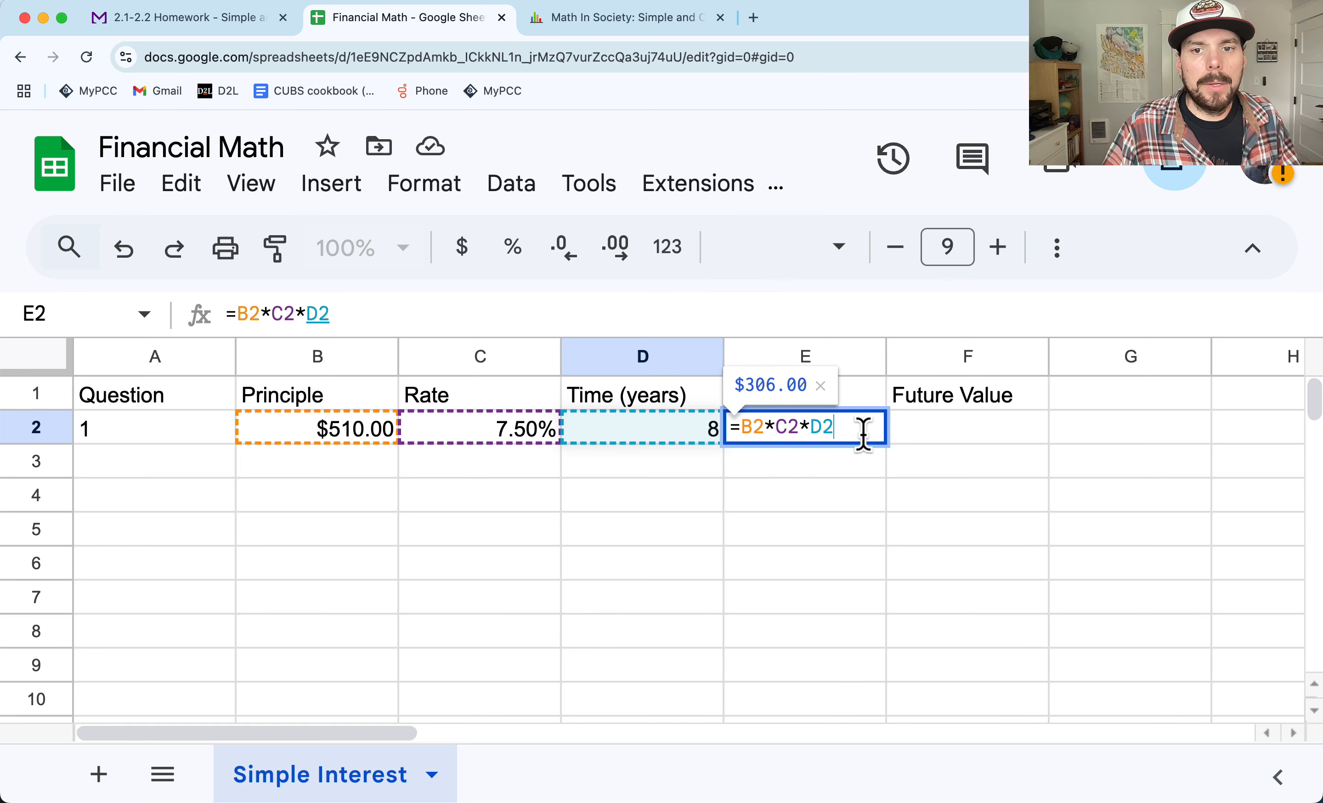
key("Return")
Step: Switch to the MyOpenMath homework, enter 306 as the Question 1 answer and submit it
left_click(222, 22)
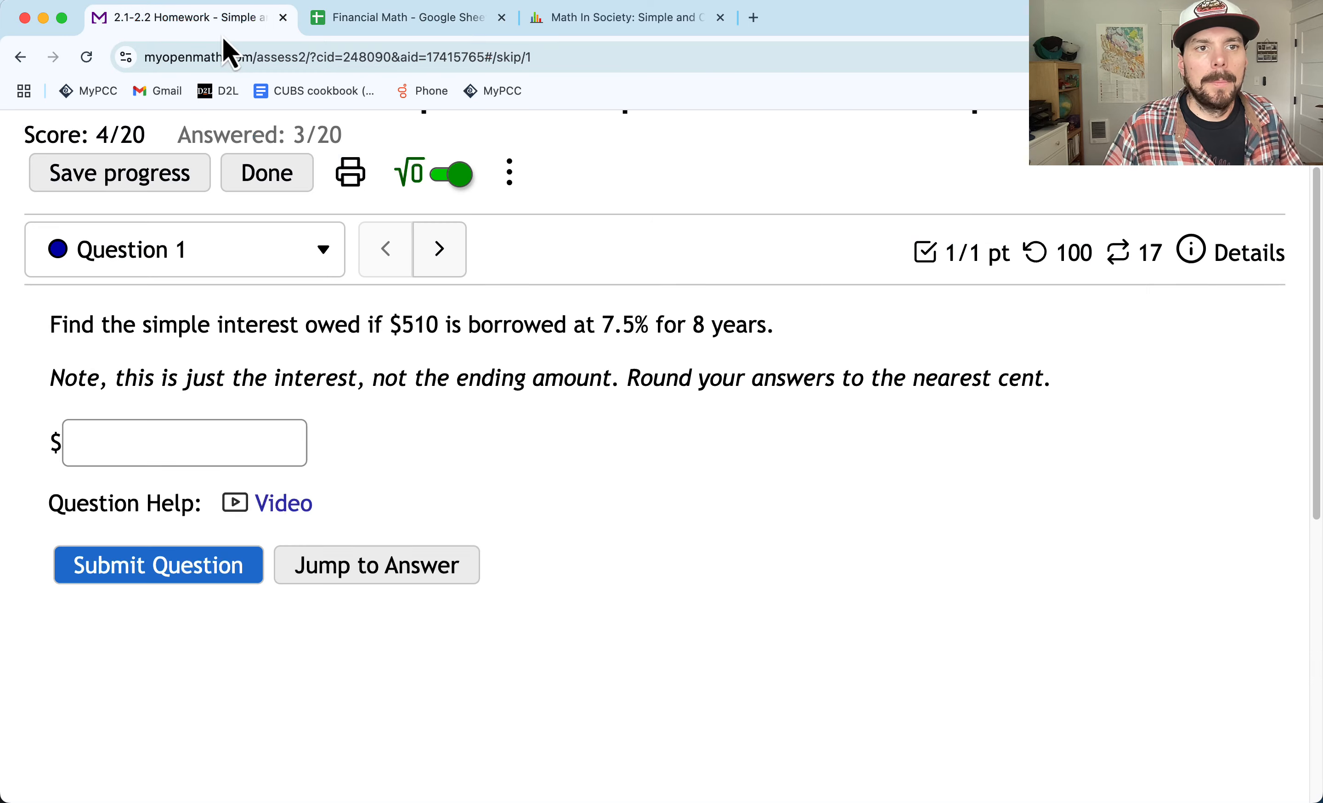
left_click(208, 443)
type("306")
left_click(159, 567)
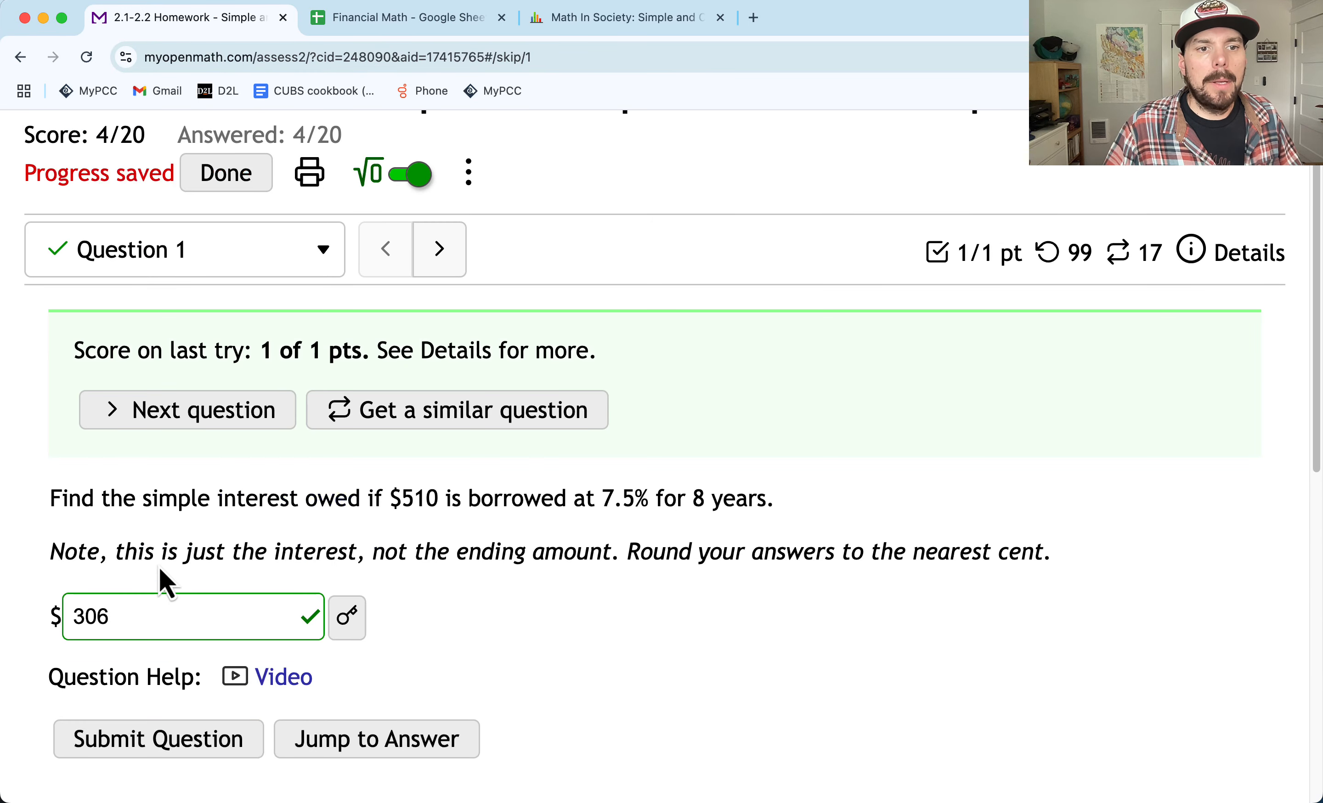
Step: Return to the Financial Math spreadsheet and examine the formula in Interest cell E2 together with its result preview
left_click(428, 18)
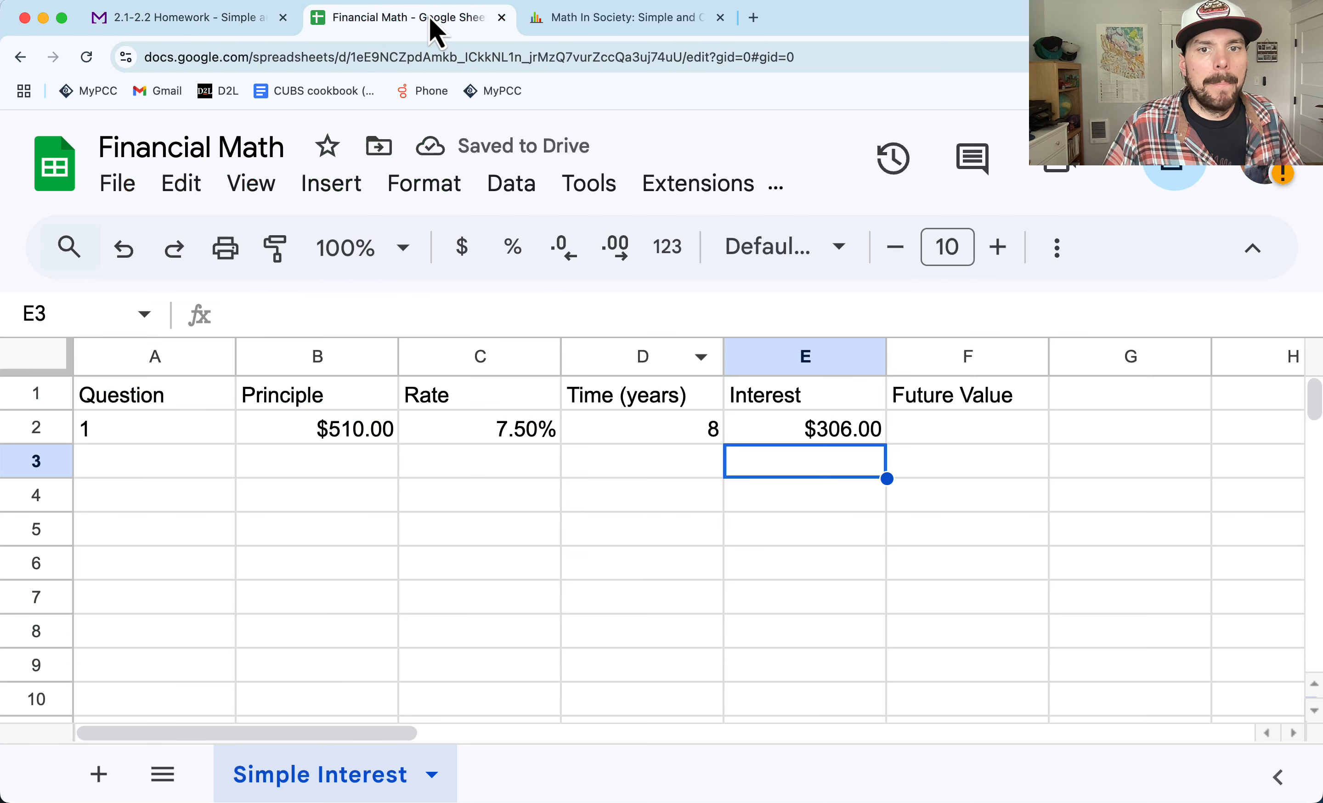
left_click(821, 433)
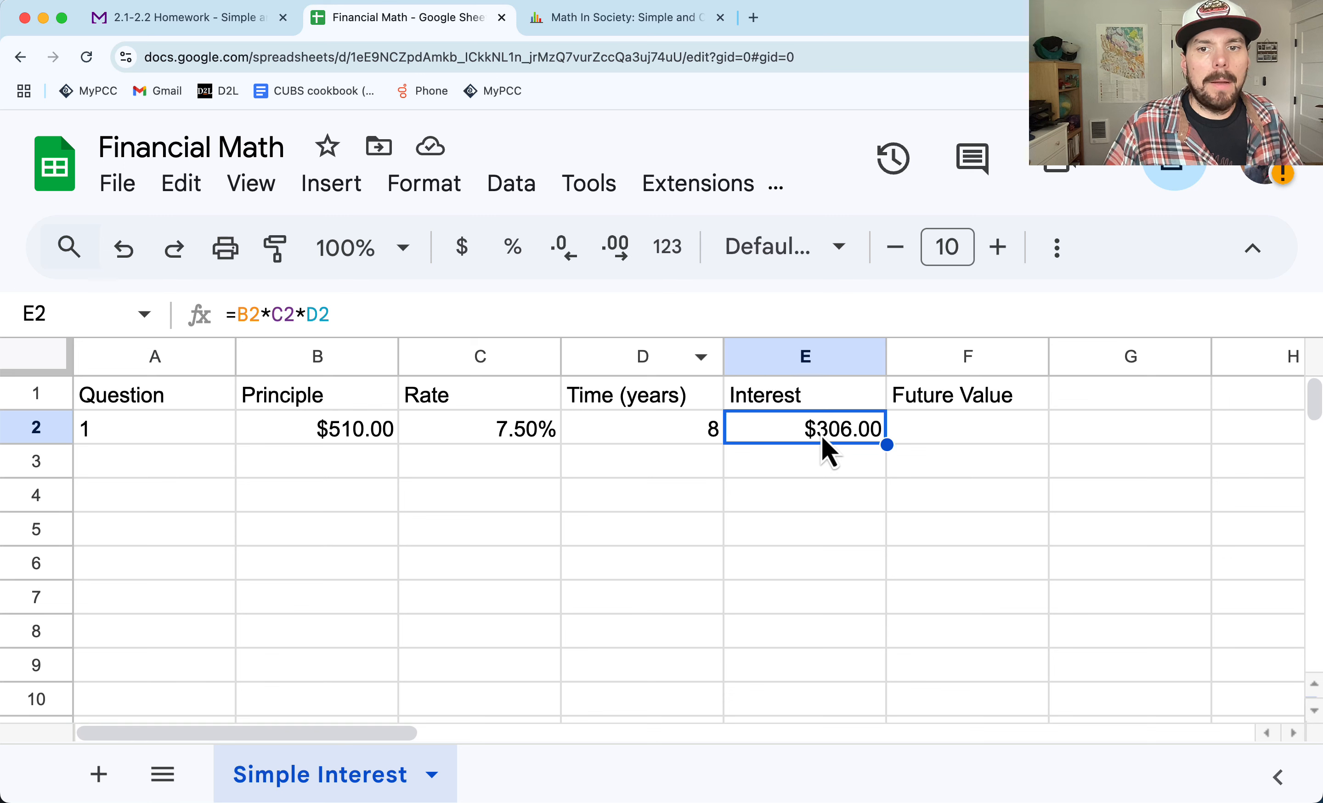
double_click(827, 450)
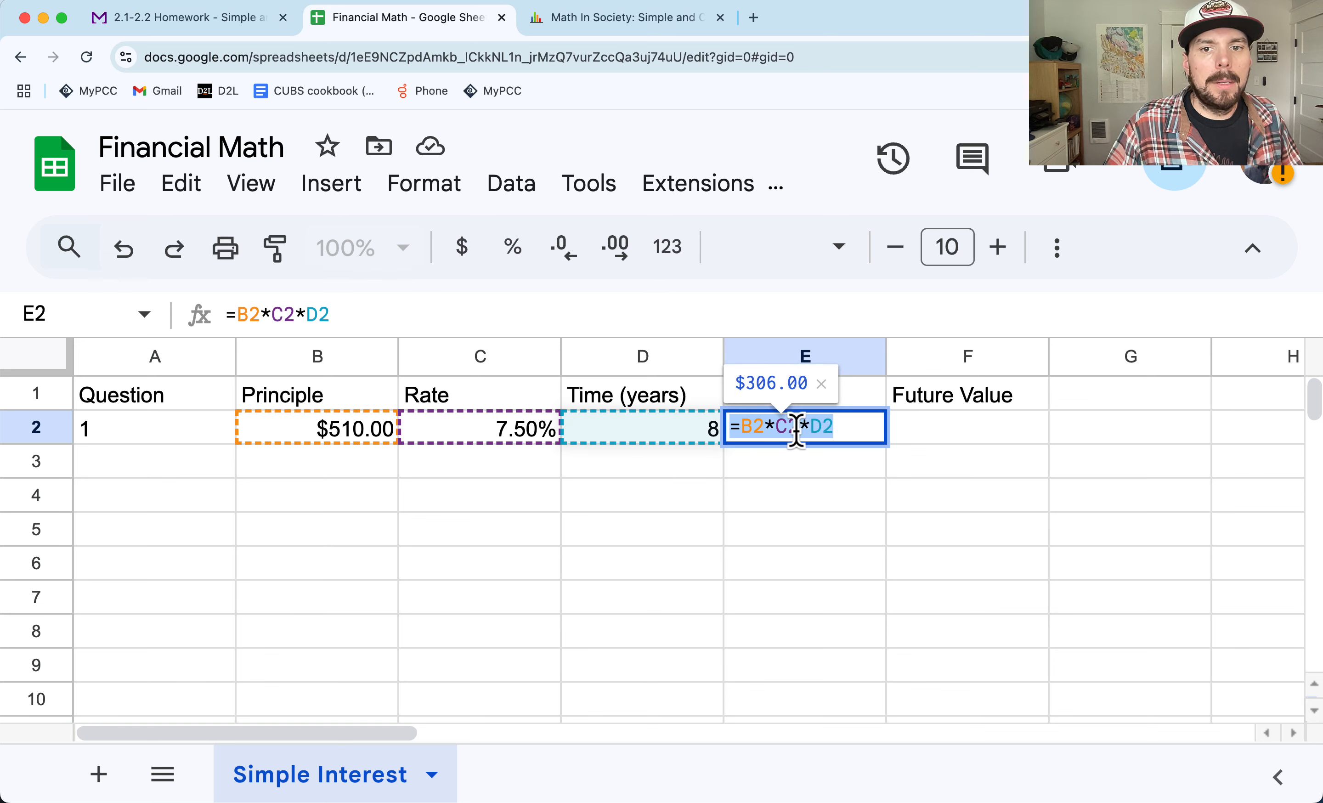
left_click_drag(748, 382, 814, 390)
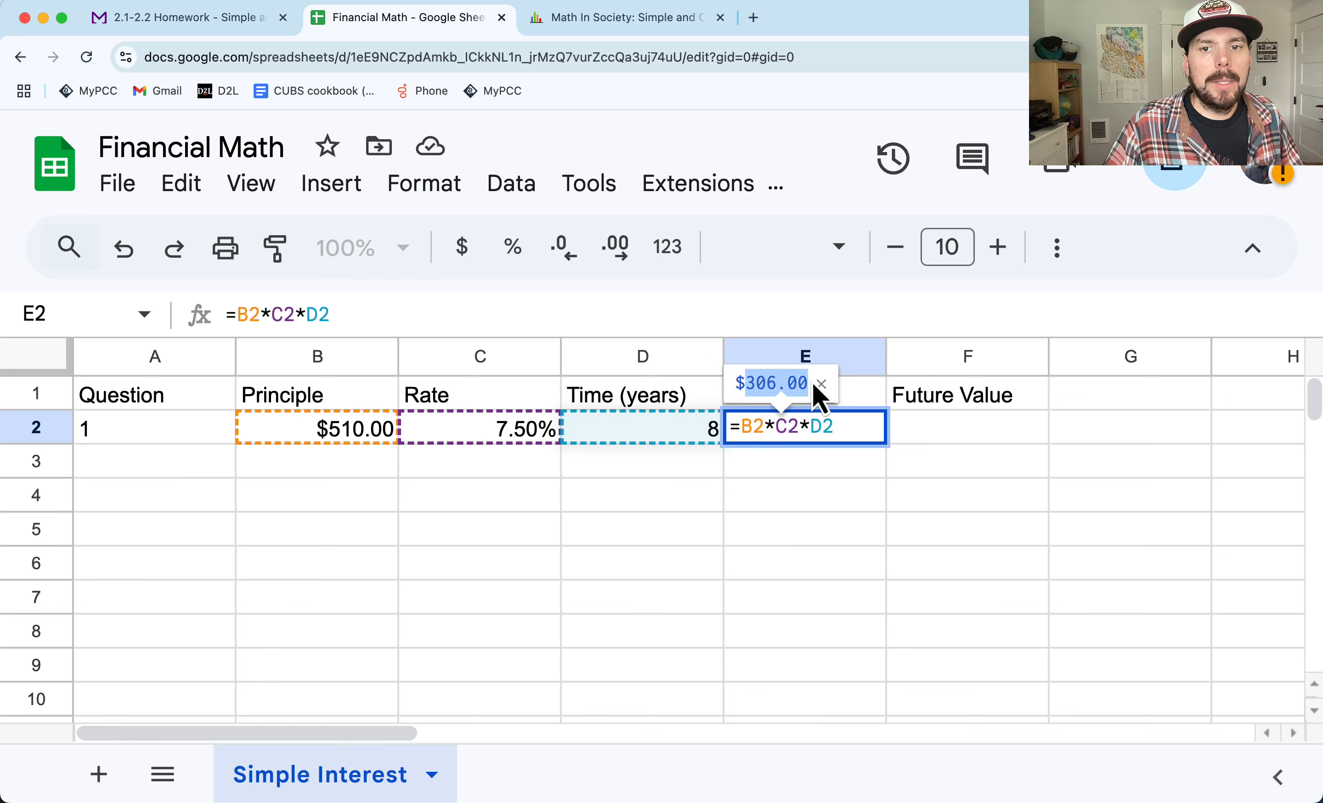
key("Return")
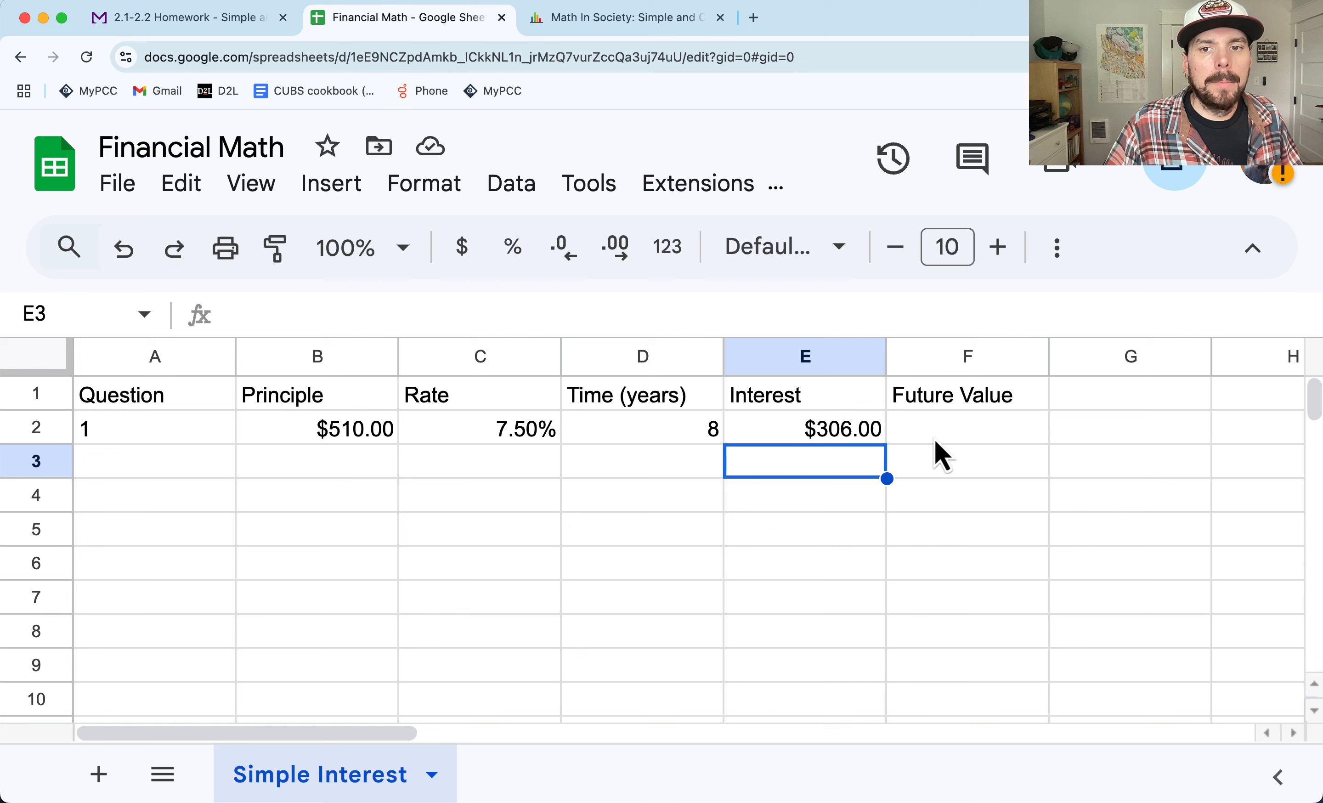
left_click(865, 435)
double_click(854, 438)
left_click(914, 465)
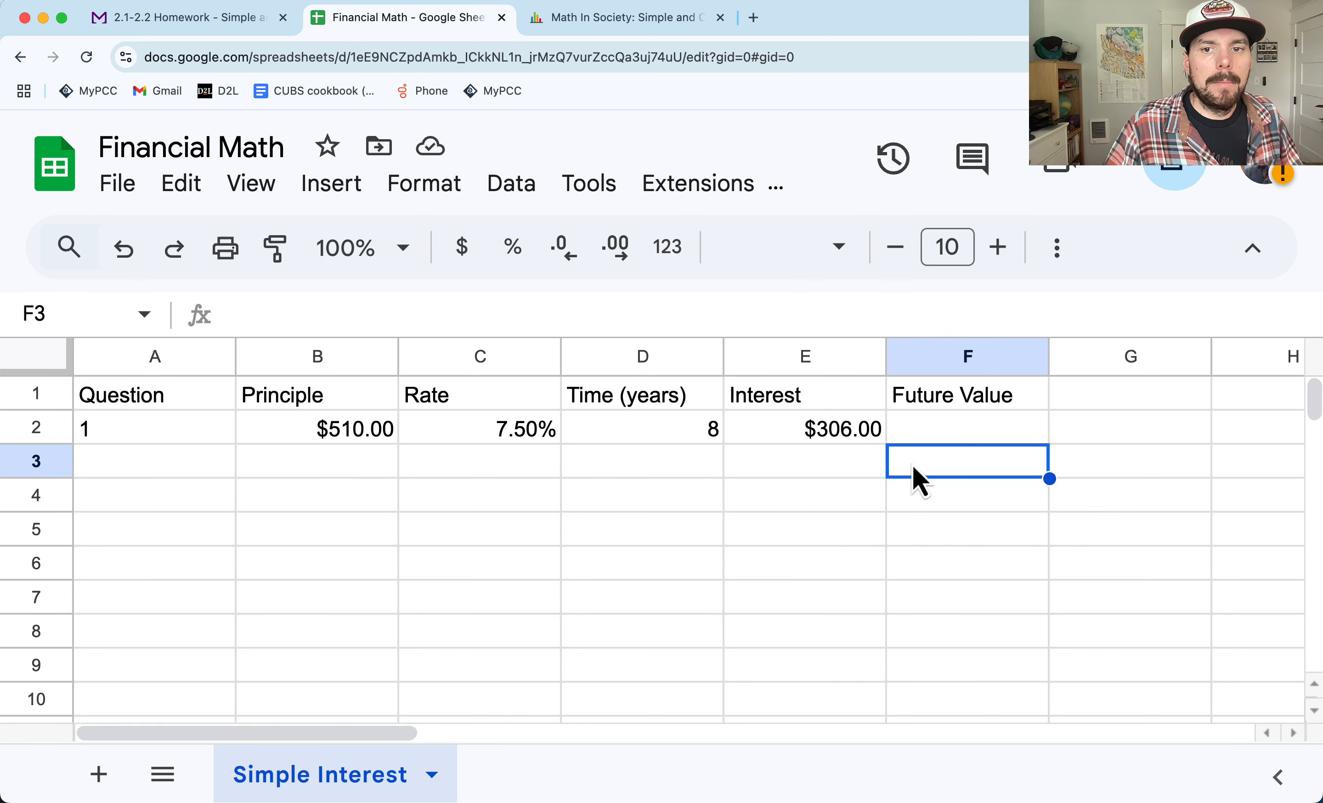
left_click(876, 438)
left_click_drag(885, 444, 863, 659)
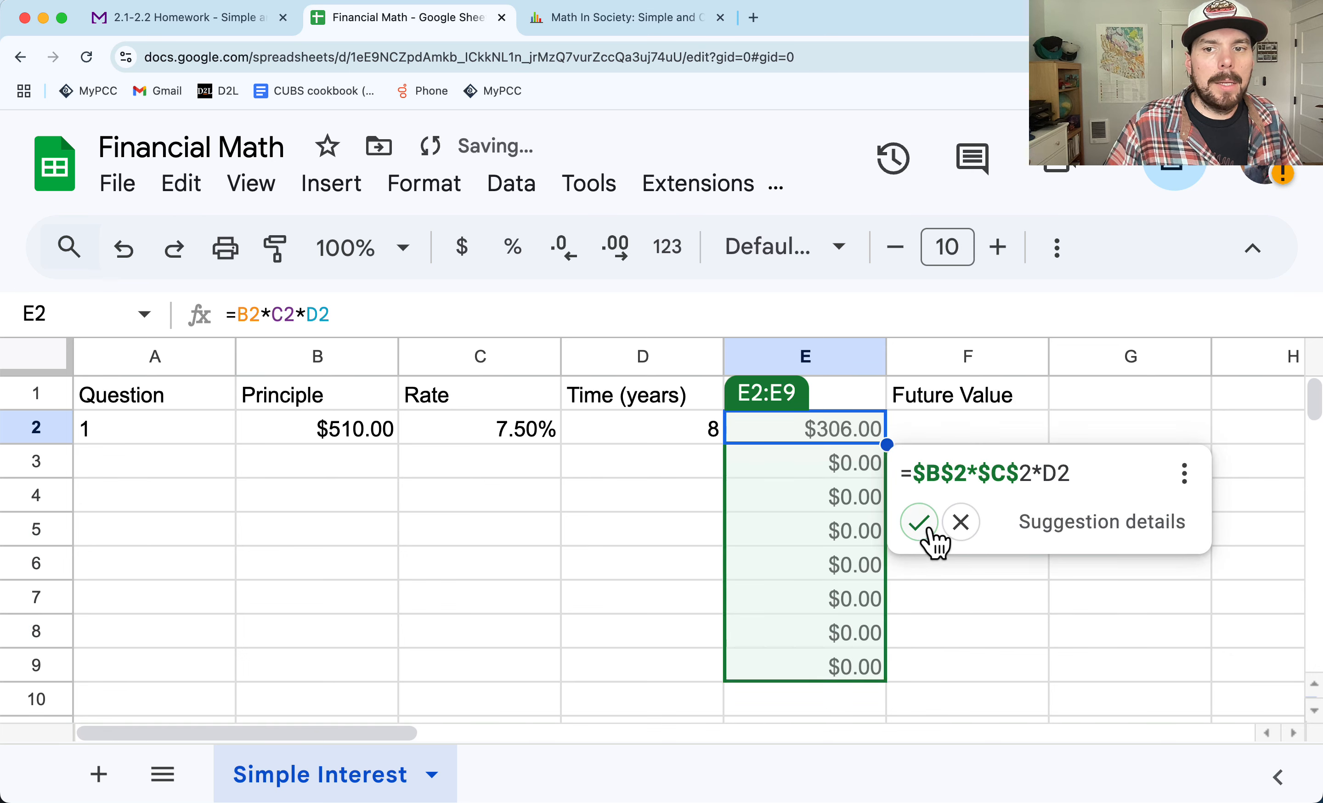
left_click(972, 523)
Step: Enter the formula =B2+E2 in the Future Value cell F2 to add principle and interest
left_click(948, 448)
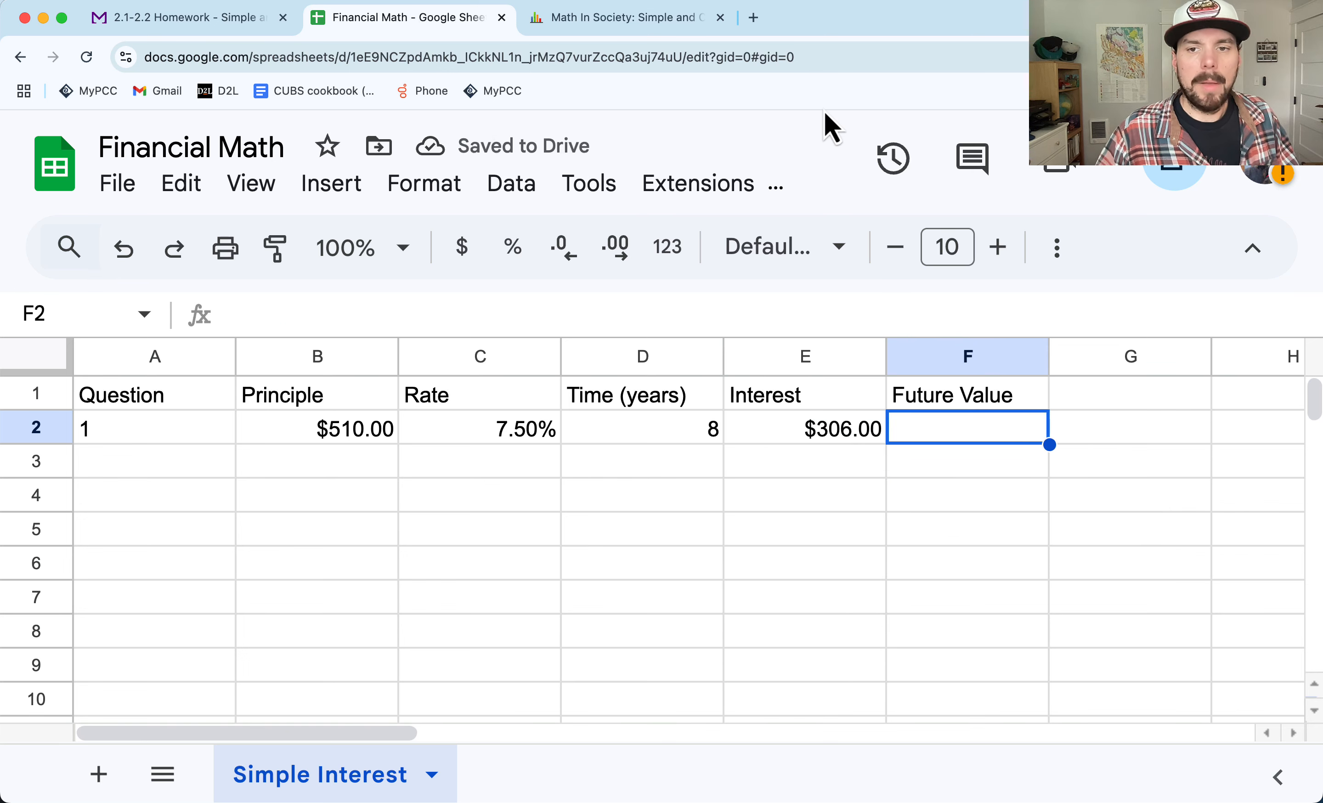
type("=")
left_click(351, 439)
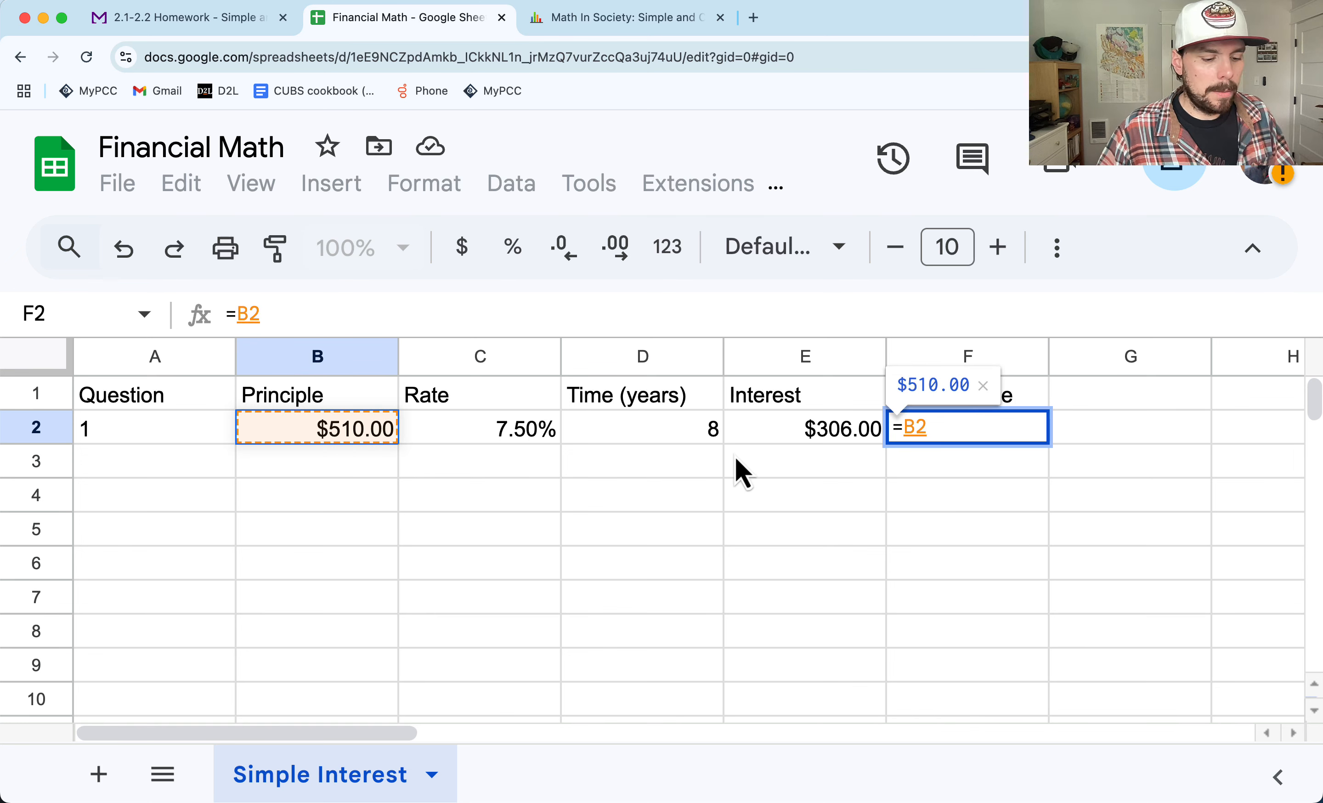
type("+")
left_click(794, 439)
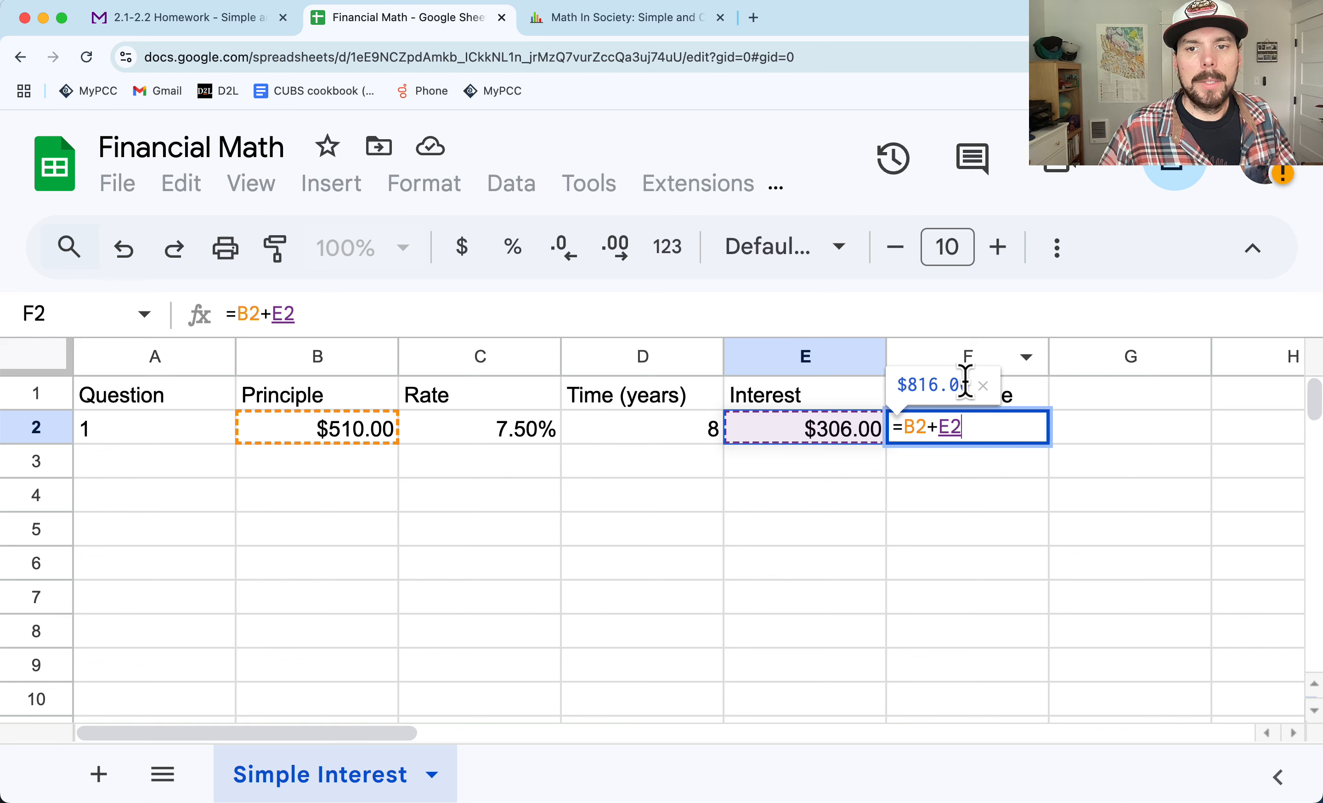
key("Return")
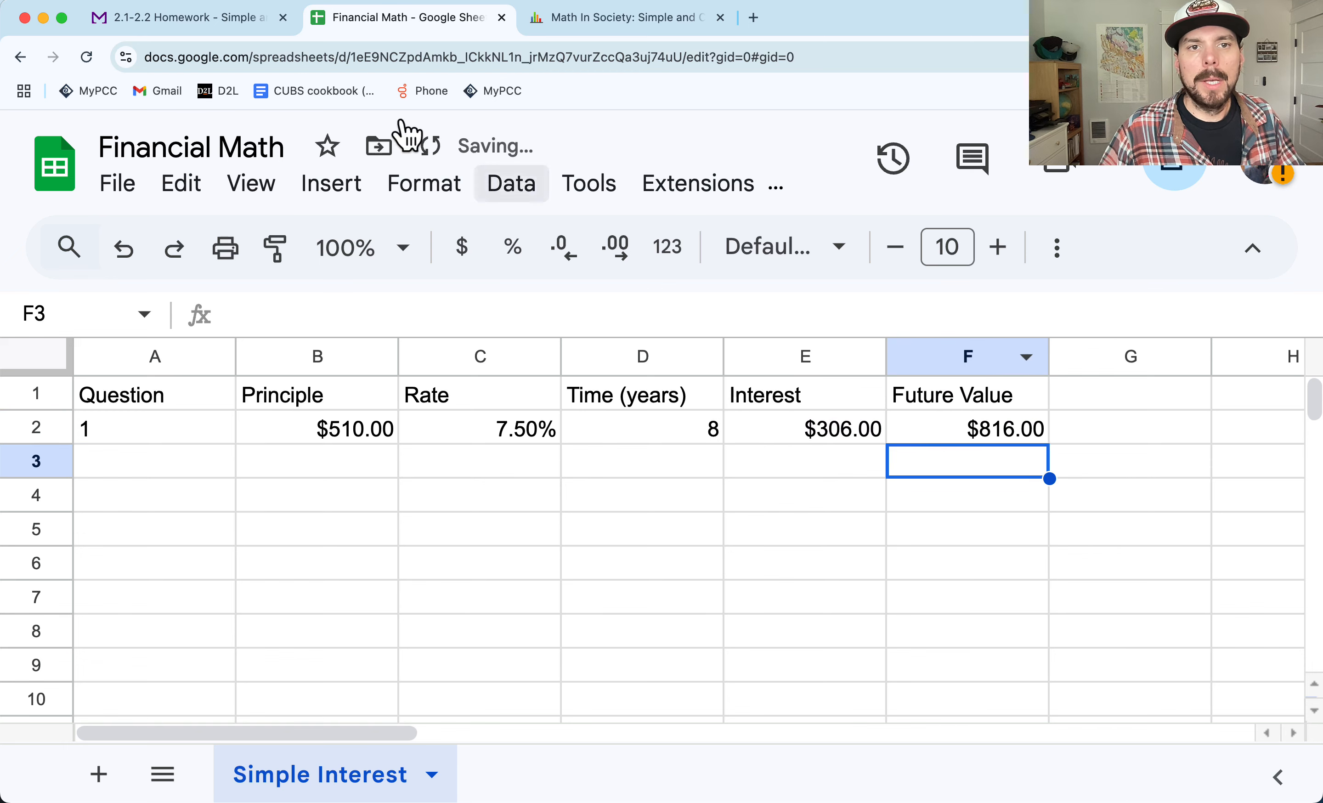
Step: Switch to the MyOpenMath homework, advance to Question 3 and read what it asks for
left_click(250, 20)
left_click(446, 257)
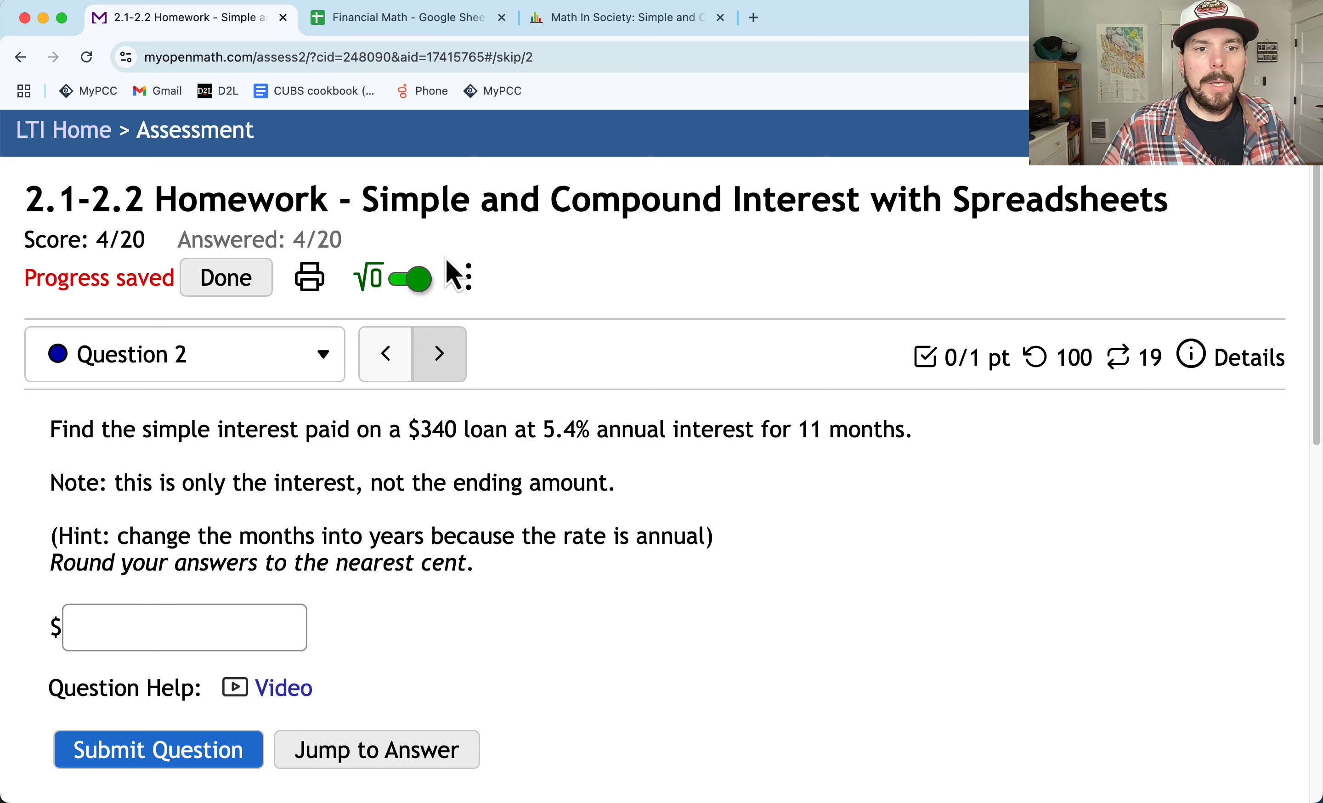
left_click(439, 361)
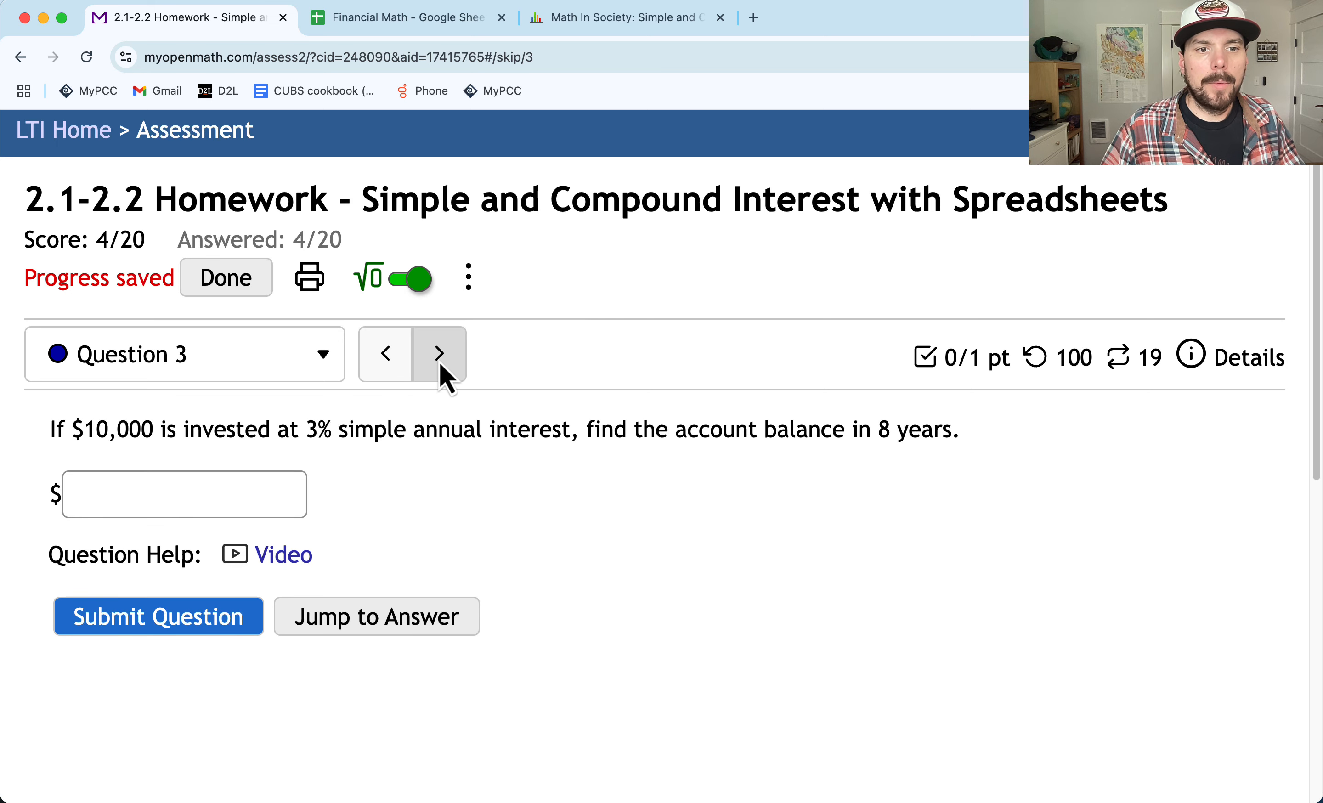
left_click_drag(553, 429, 966, 427)
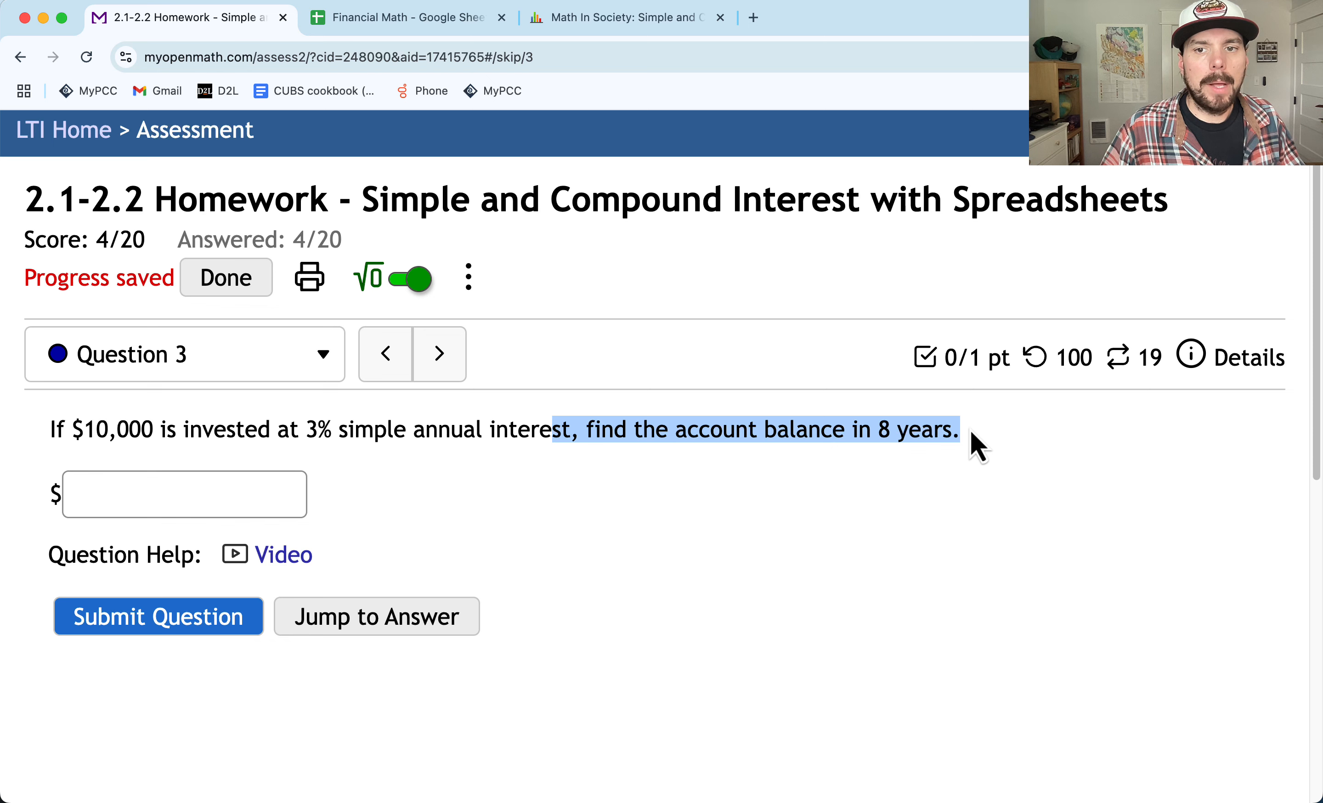
Step: Return to the Financial Math spreadsheet and enter 3 as the question number in cell A3
left_click(448, 21)
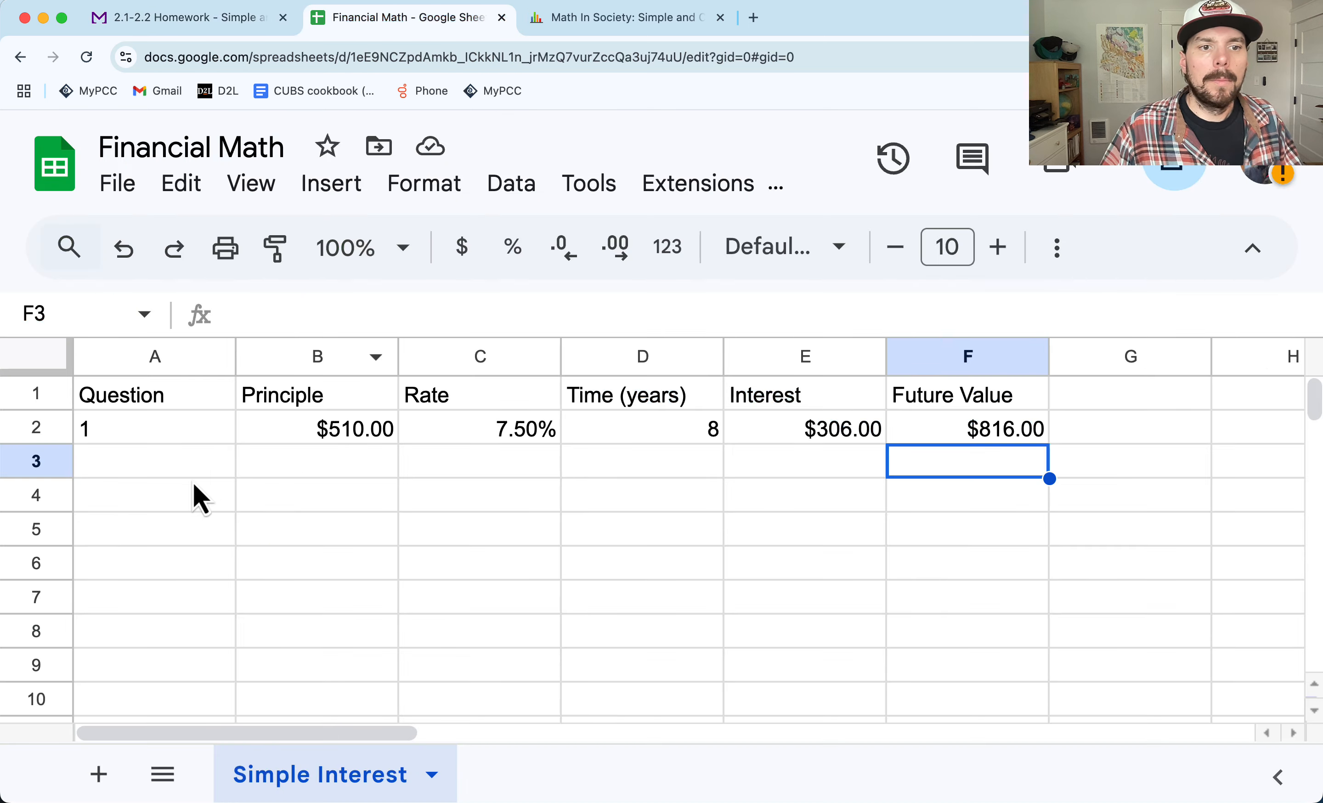
left_click(171, 468)
type("3")
left_click(296, 467)
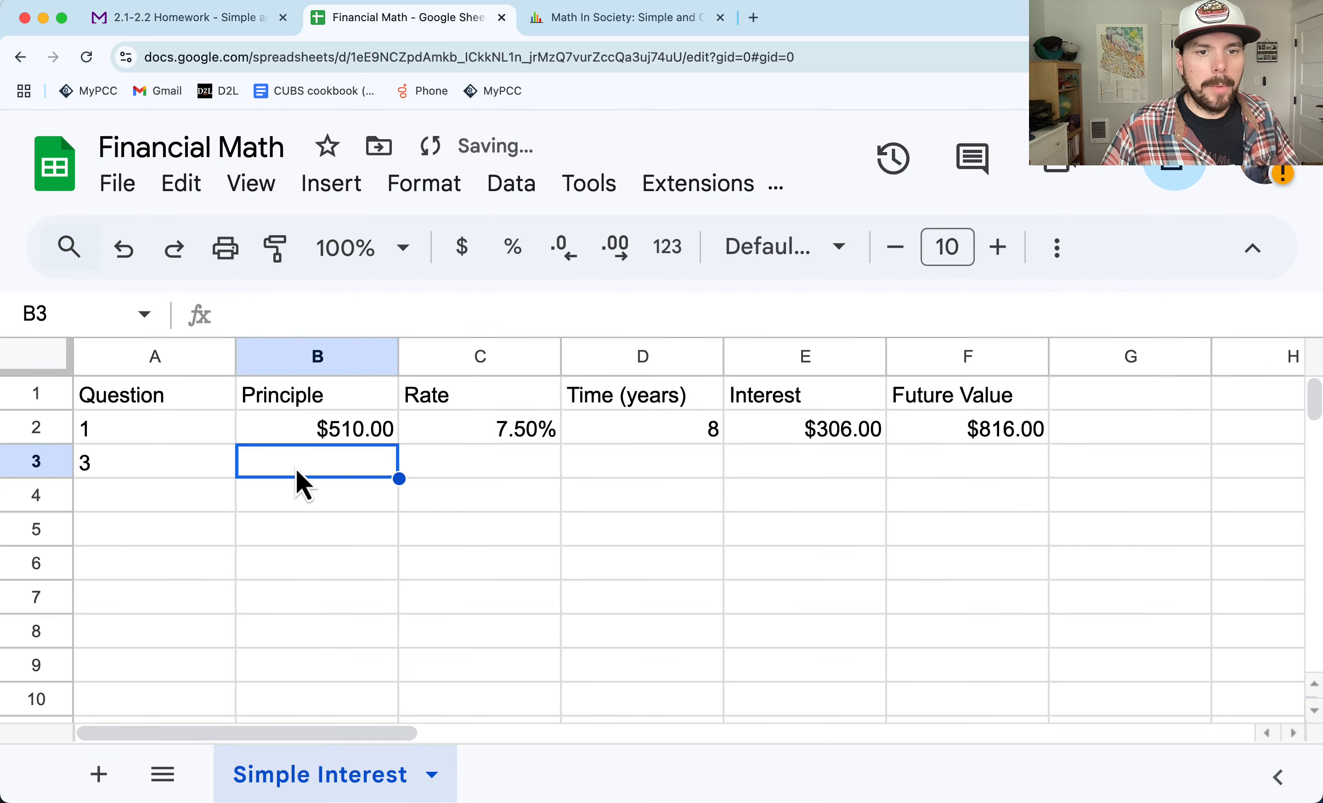
Step: Check the values in homework Question 3 and enter principle 10000, rate 3% and time 8 in row 3 of the spreadsheet
left_click(238, 28)
left_click(330, 429)
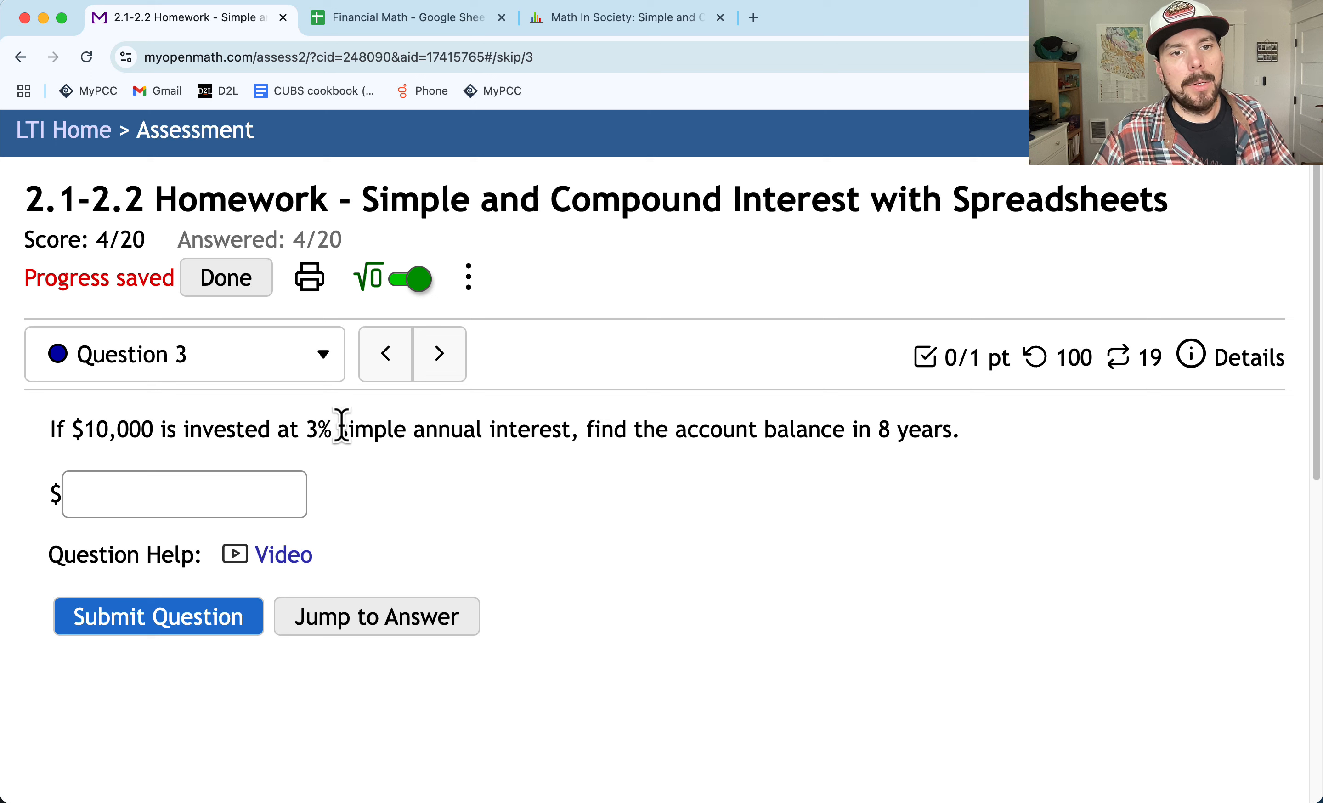
left_click_drag(344, 429, 405, 429)
left_click(144, 451)
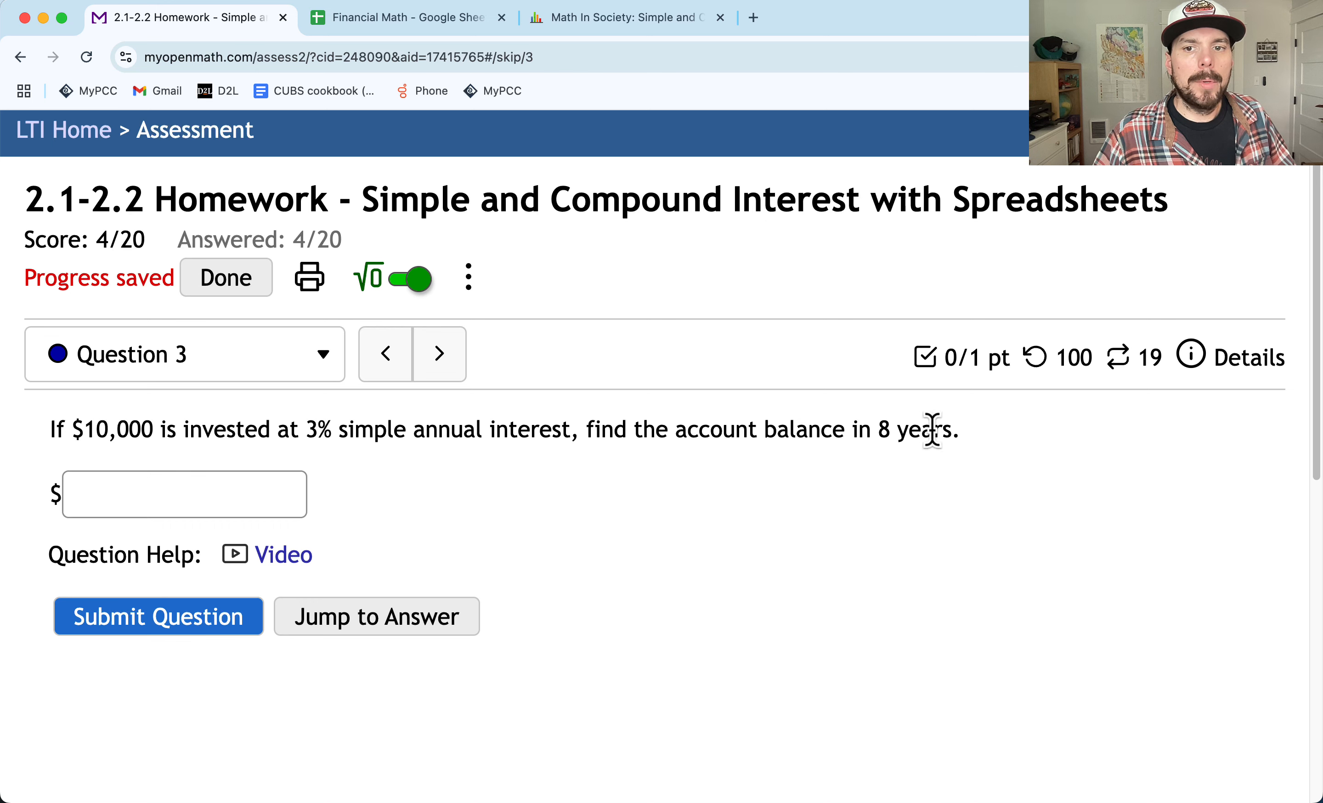
left_click(396, 21)
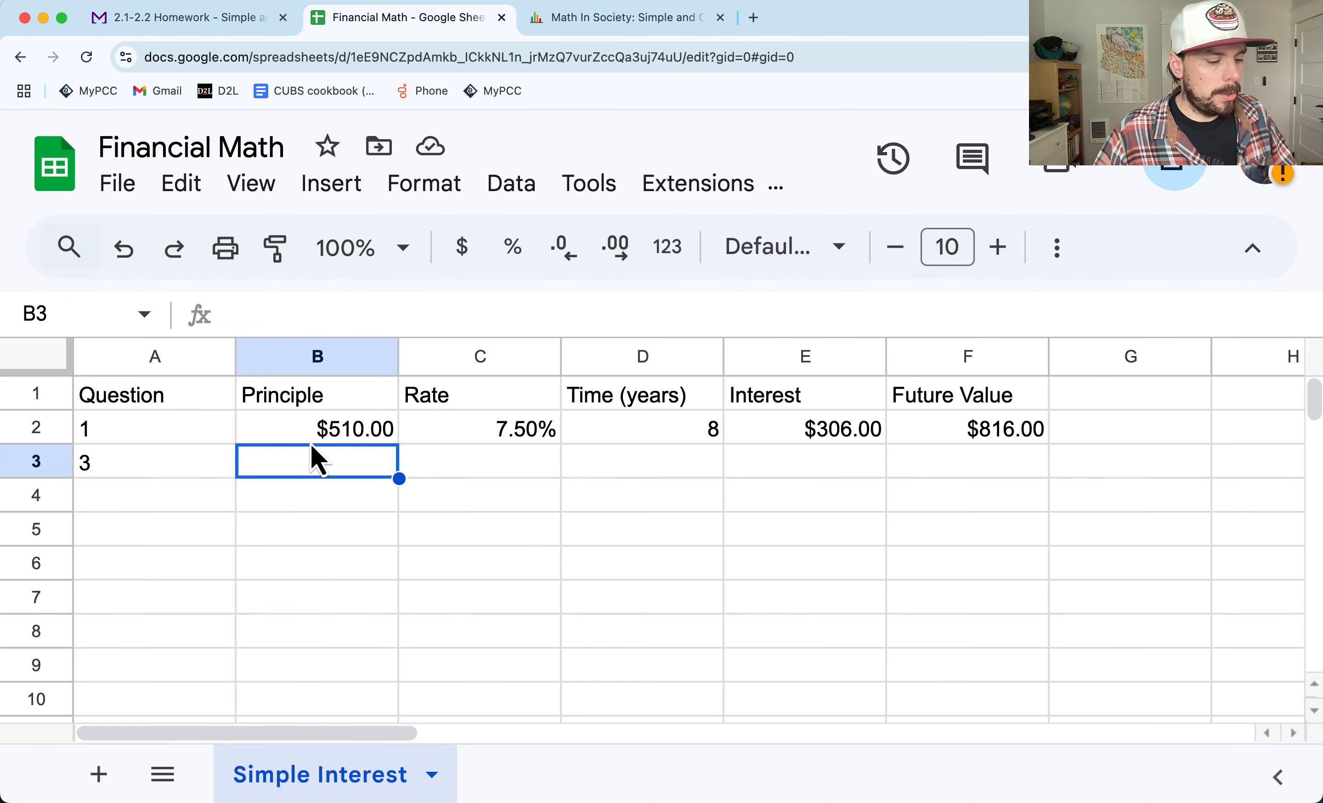
type("10000")
key("Tab")
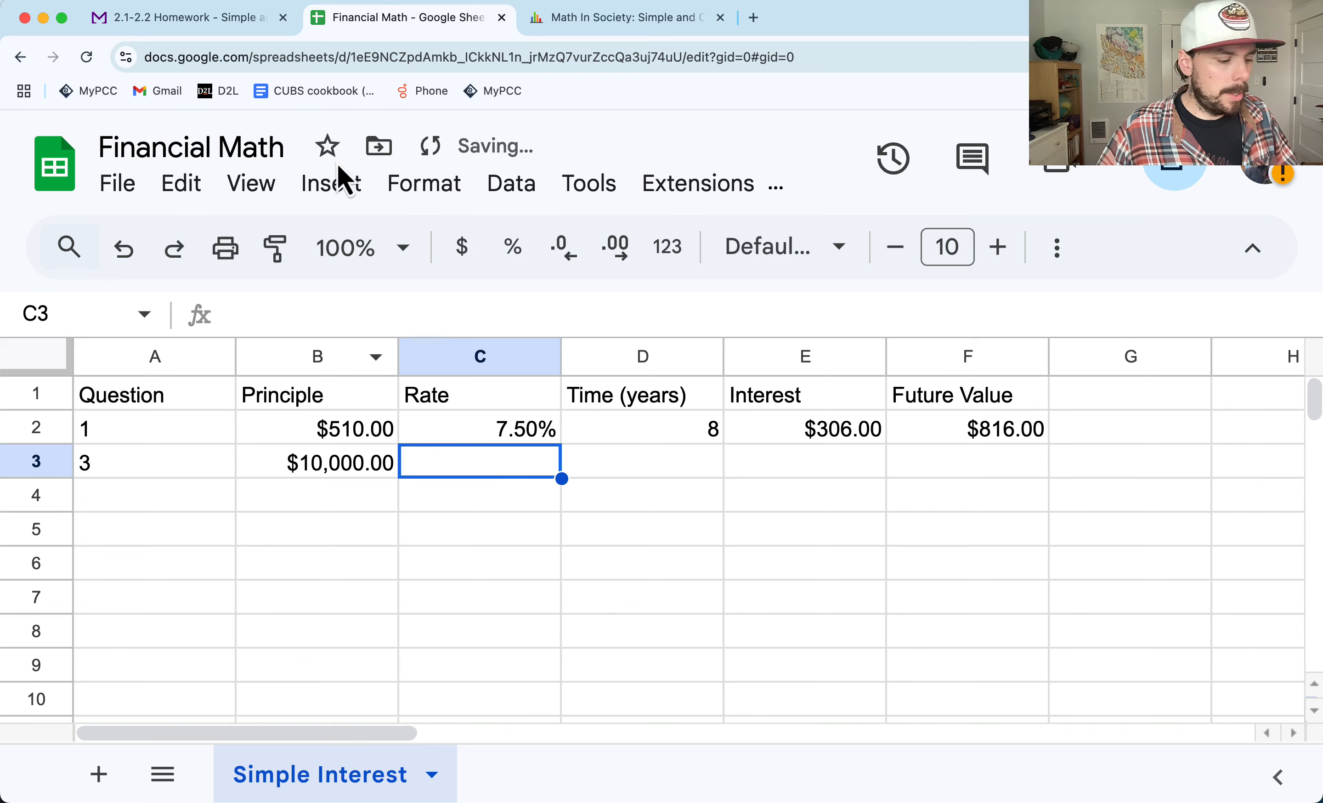
type("3%")
key("Tab")
type("8")
key("Tab")
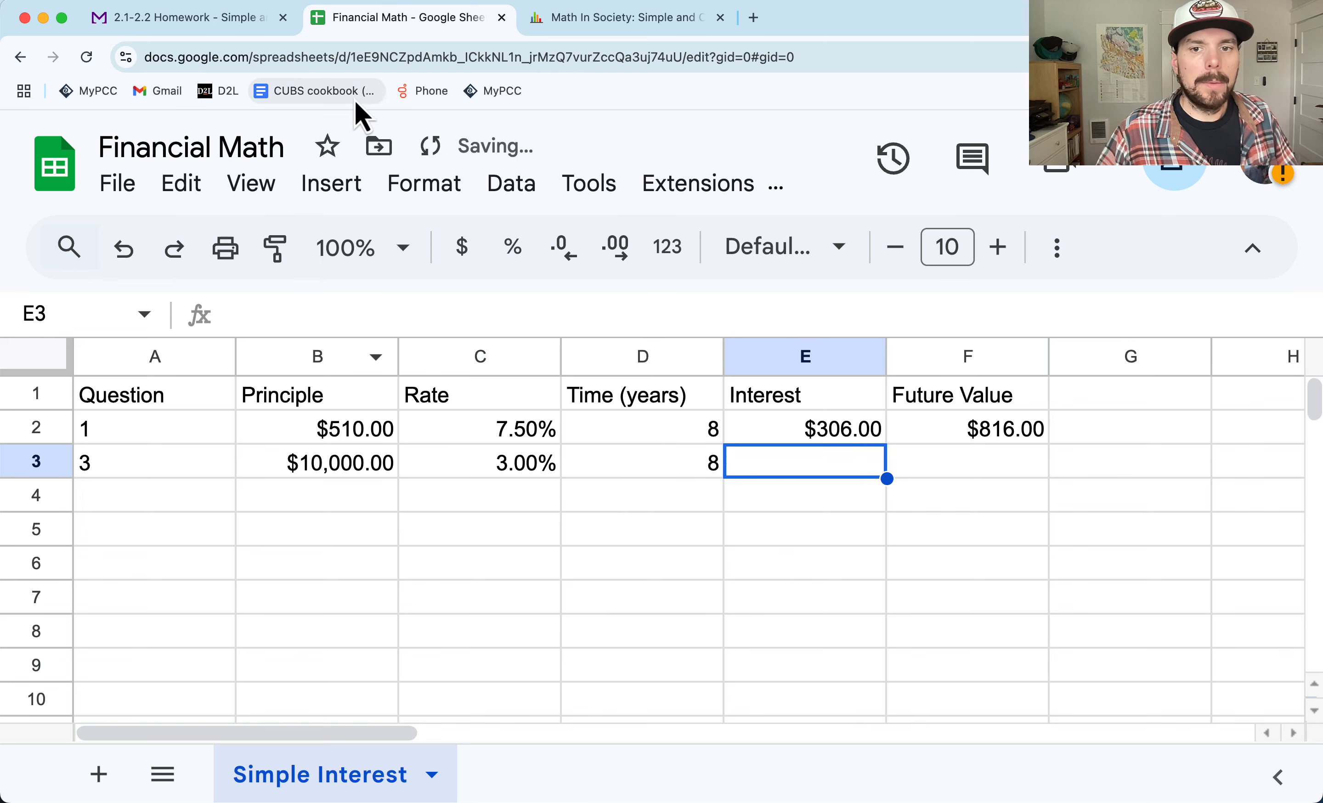
Step: Recheck homework Question 3, then examine the existing Interest and Future Value formulas in cells E2 and F2 of the spreadsheet
left_click(232, 18)
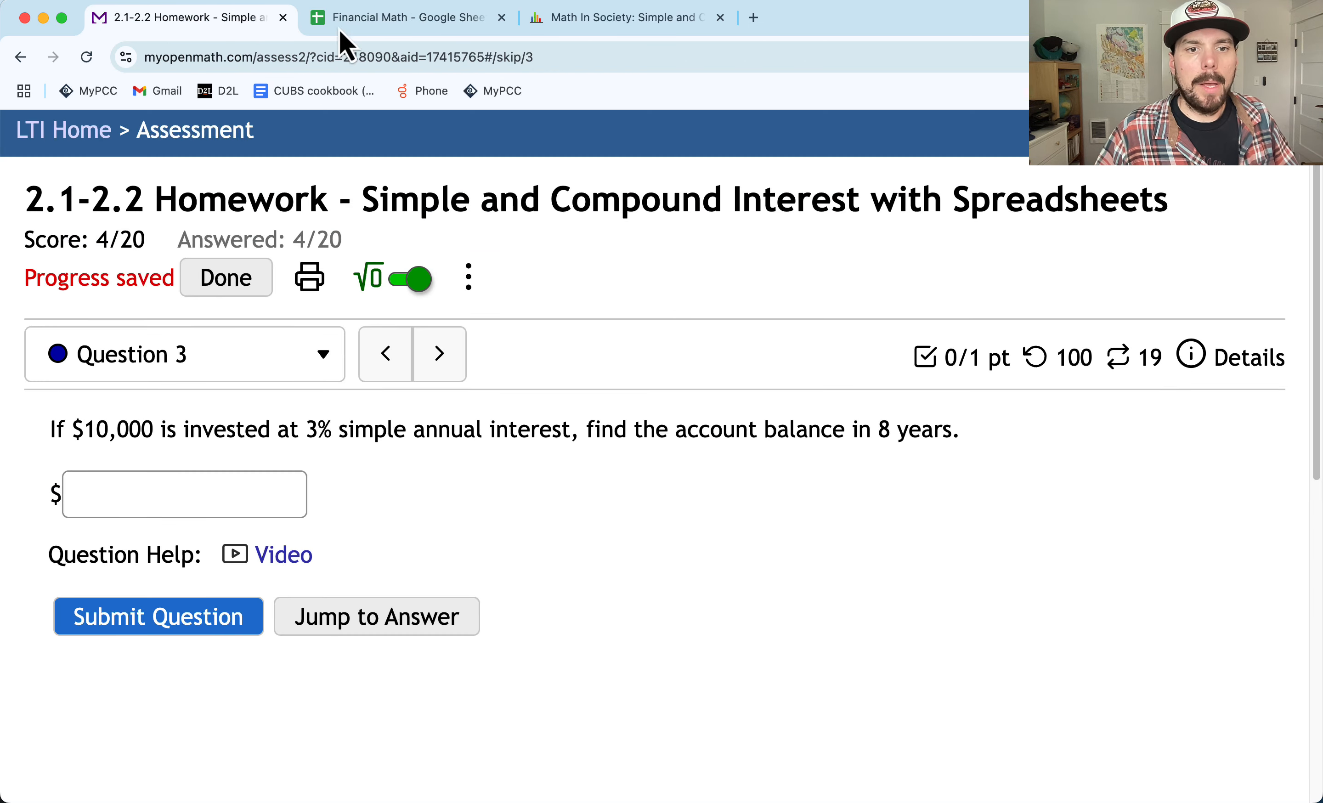
left_click(412, 25)
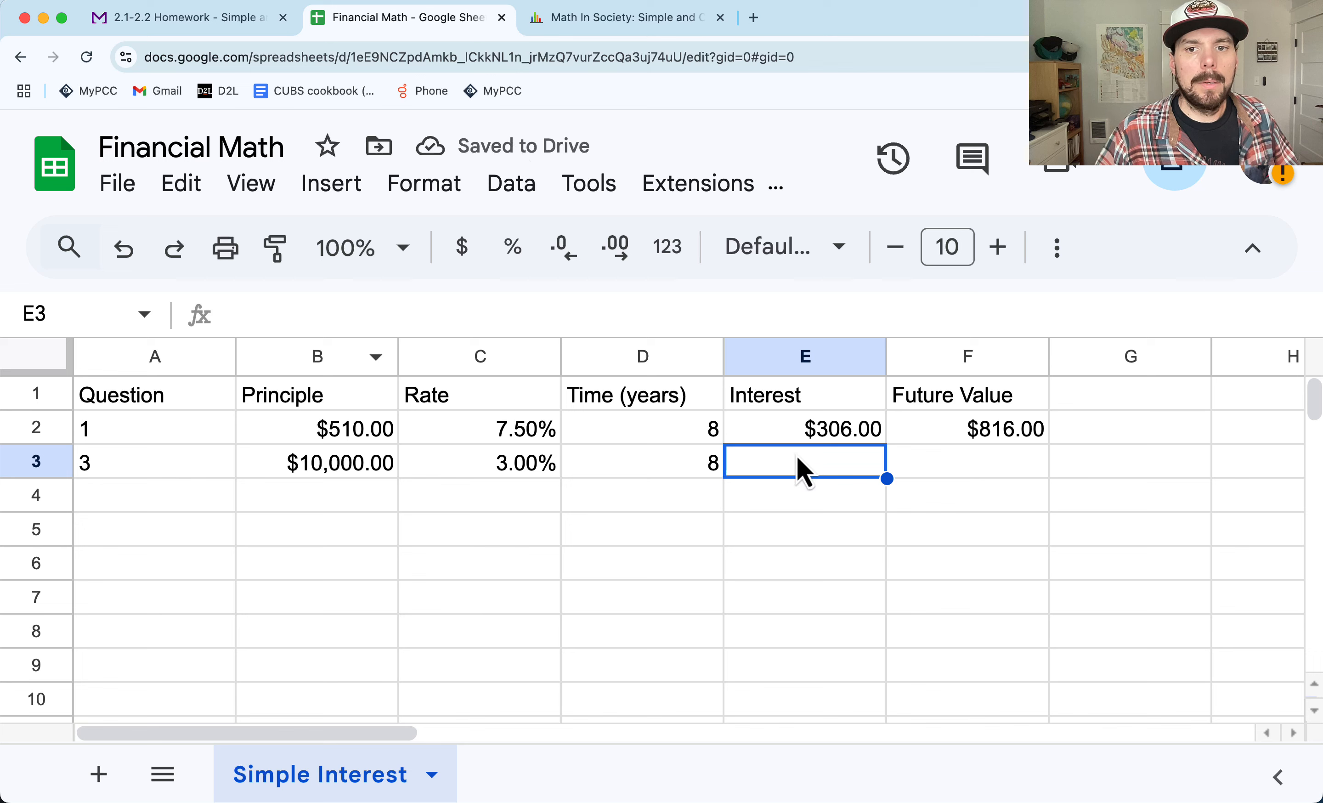
left_click(842, 436)
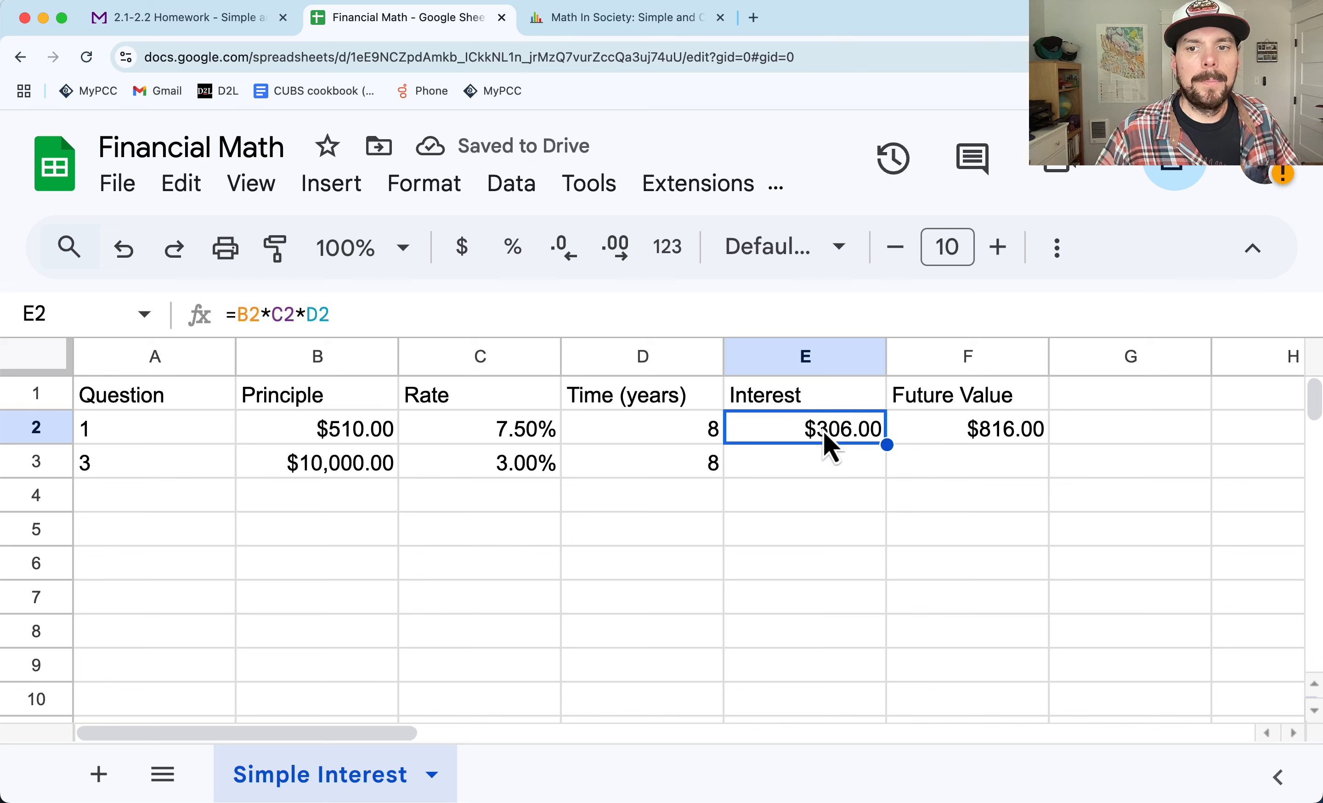
left_click(1100, 431)
left_click(920, 436)
left_click(851, 439, "shift")
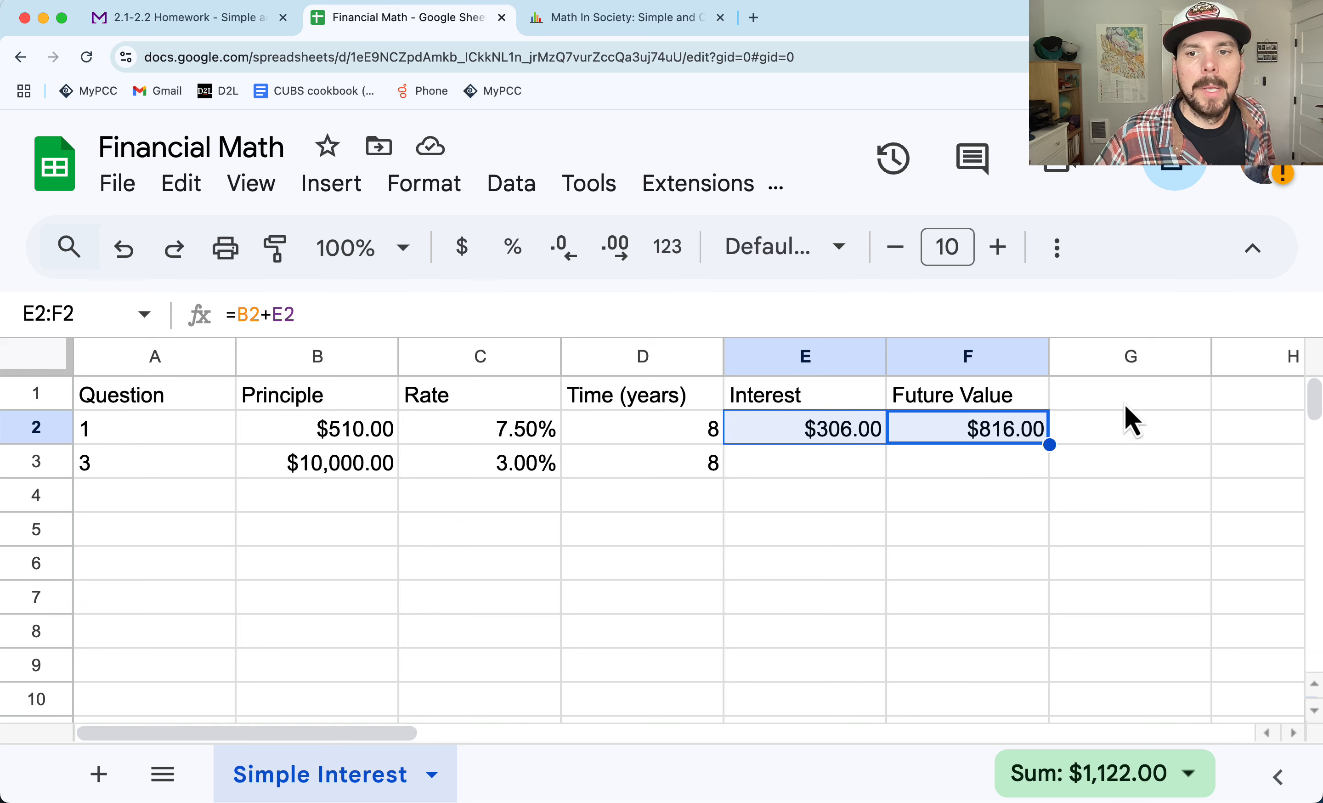
left_click(1244, 598)
left_click(966, 433)
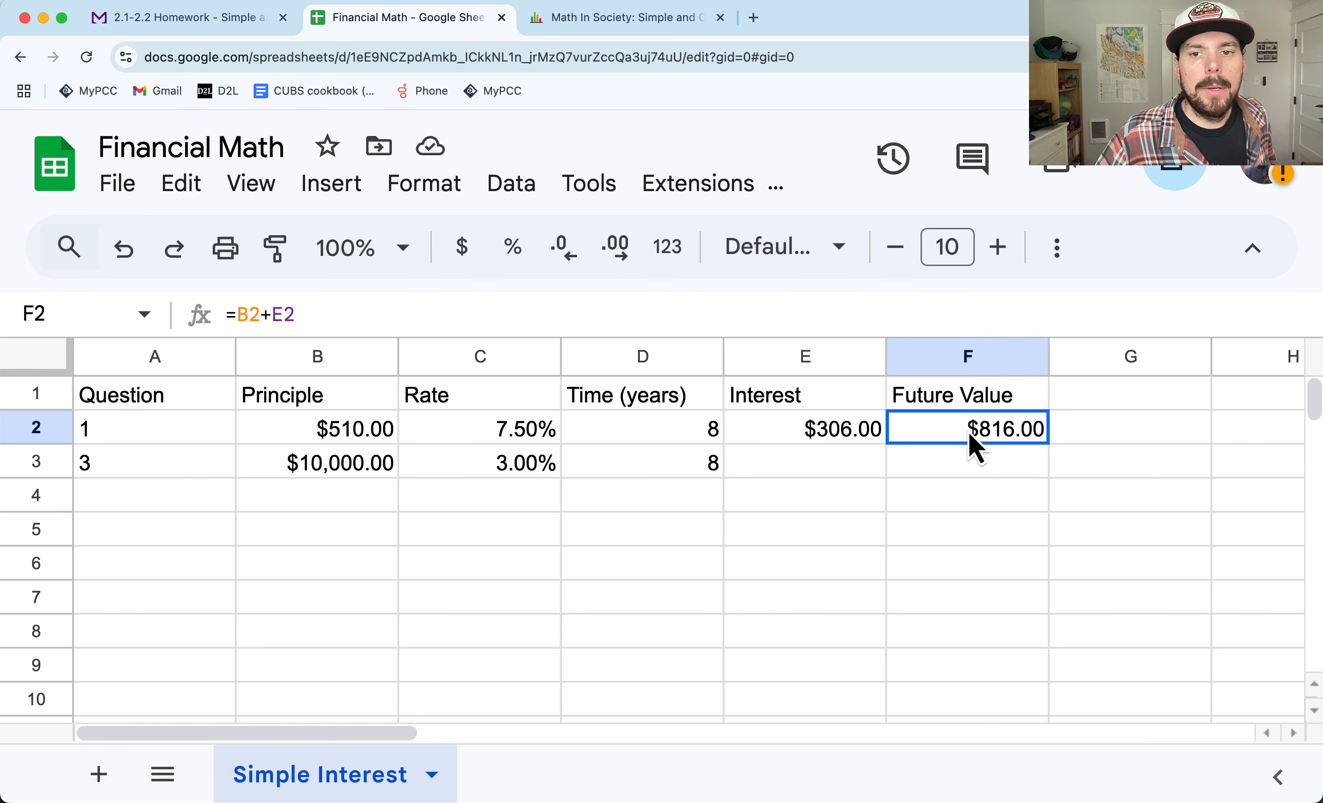
left_click(801, 439, "shift")
left_click(918, 435)
left_click(817, 433, "shift")
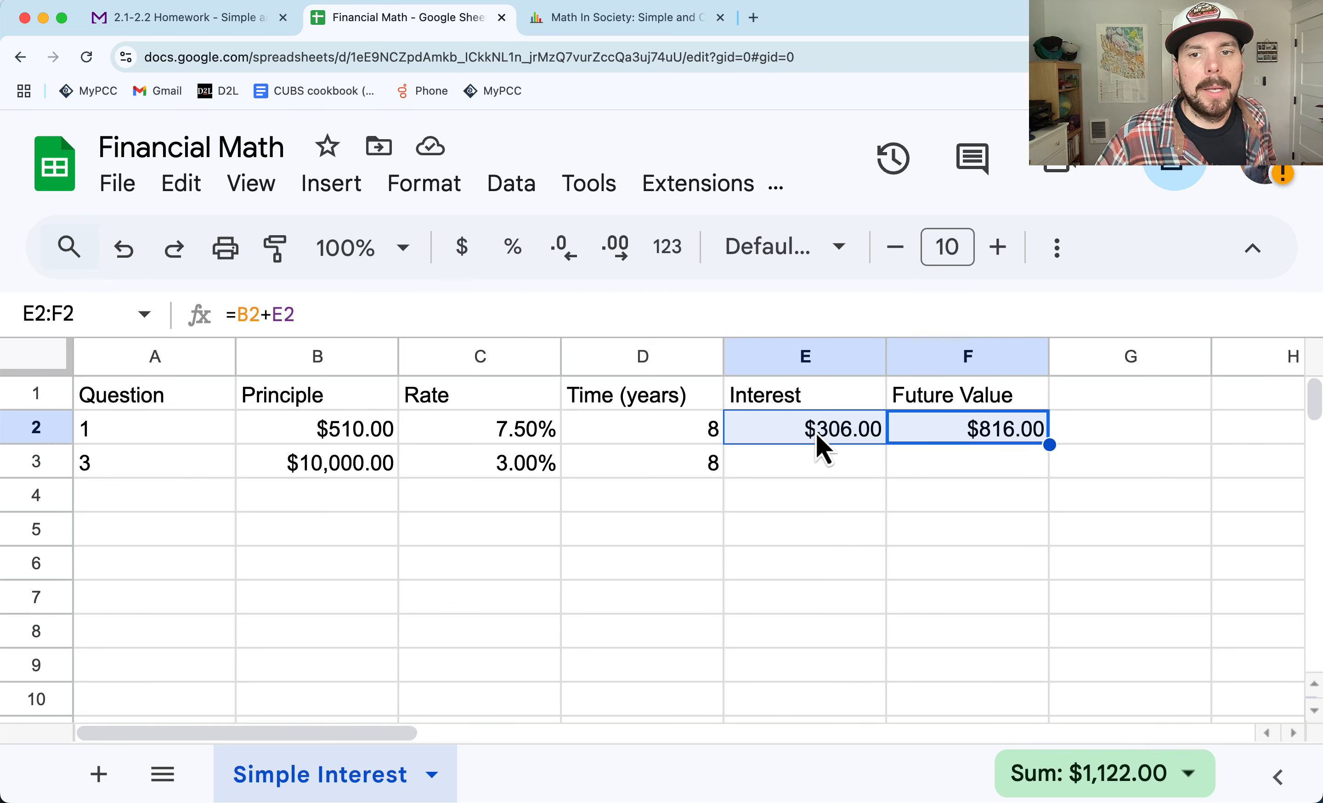
left_click(989, 438)
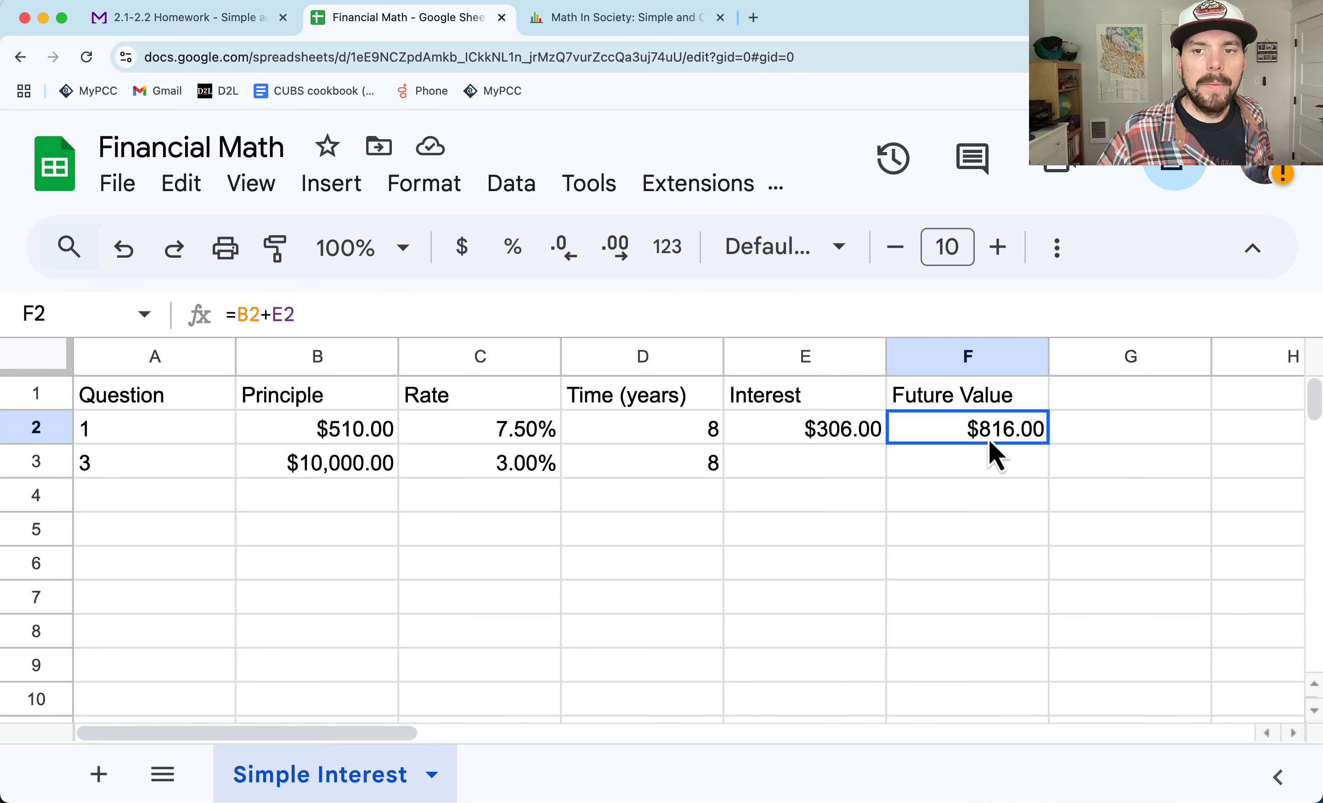
double_click(988, 435)
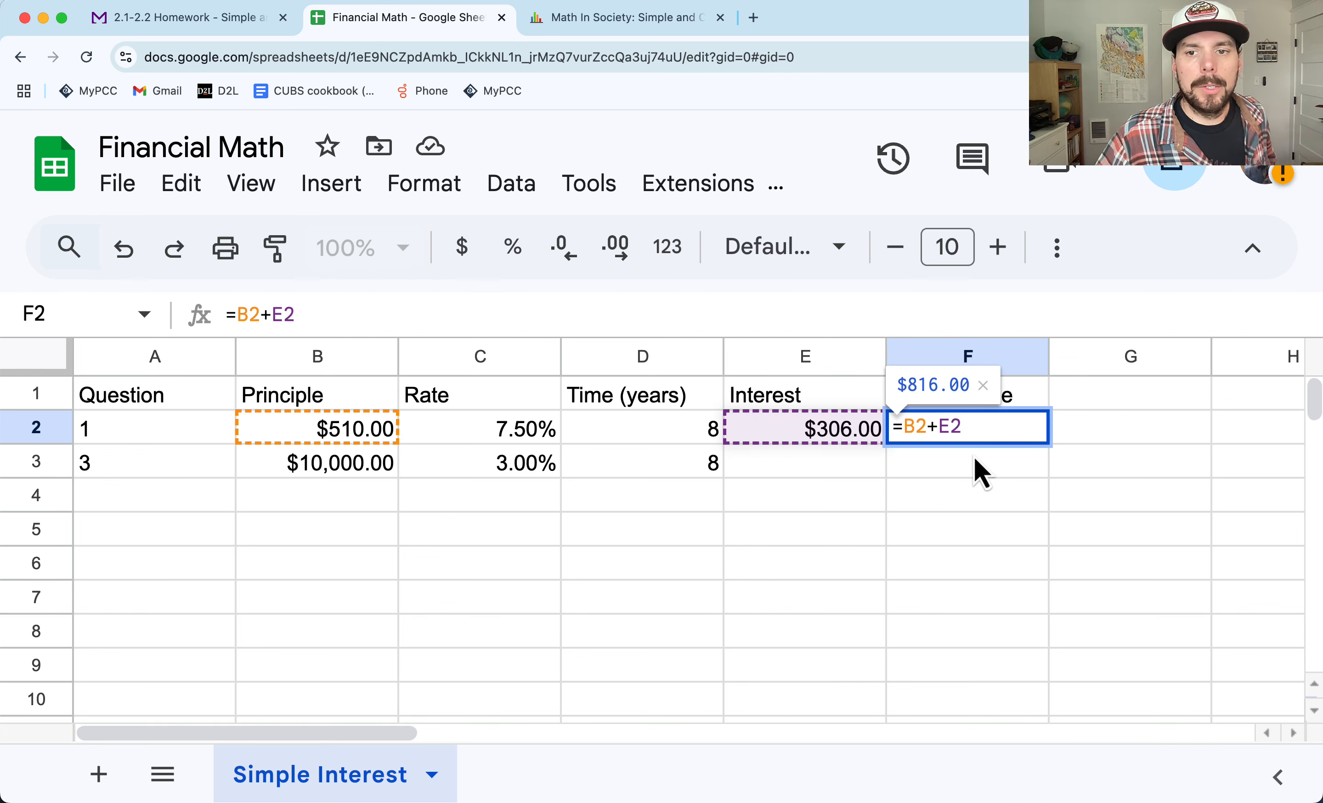
key("Escape")
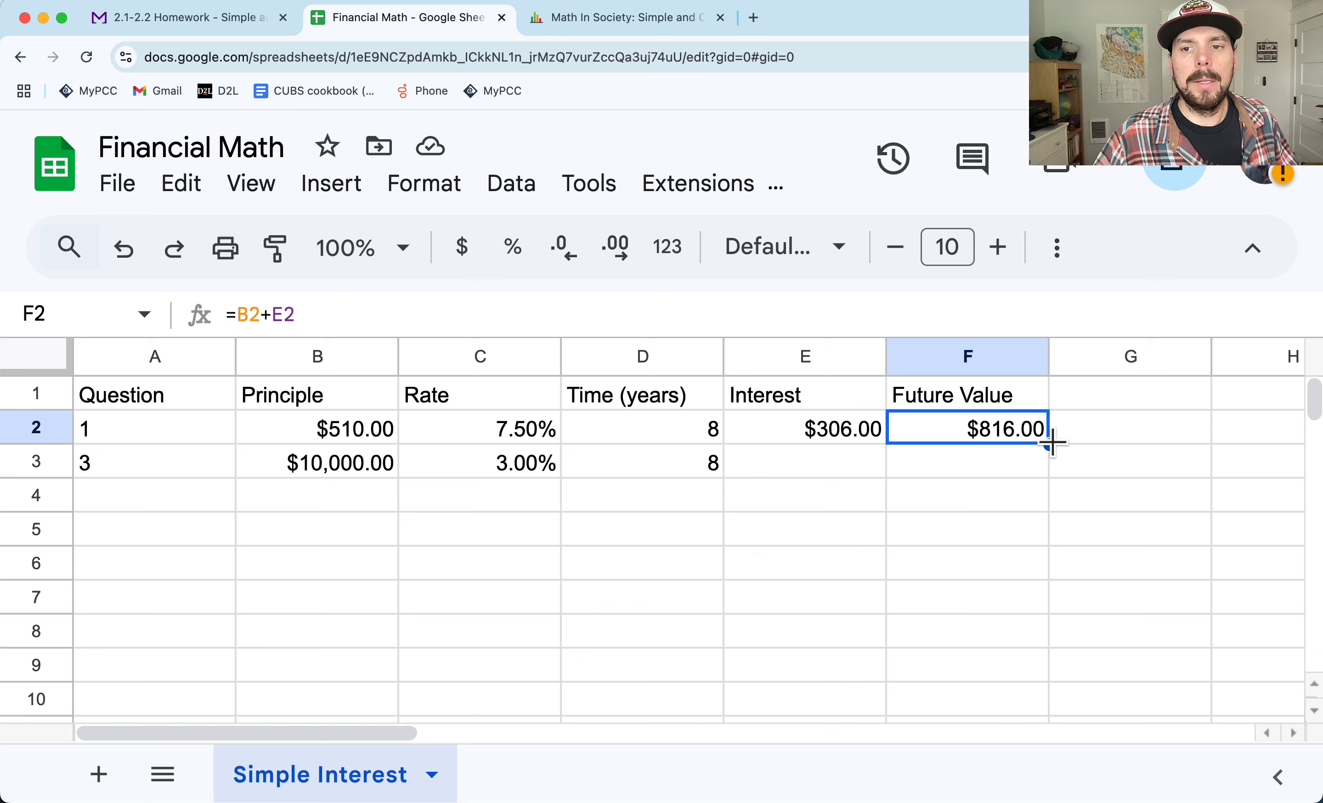
Step: Fill the Interest and Future Value formulas from E2:F2 down into row 3
left_click(839, 433)
left_click_drag(839, 430, 930, 433)
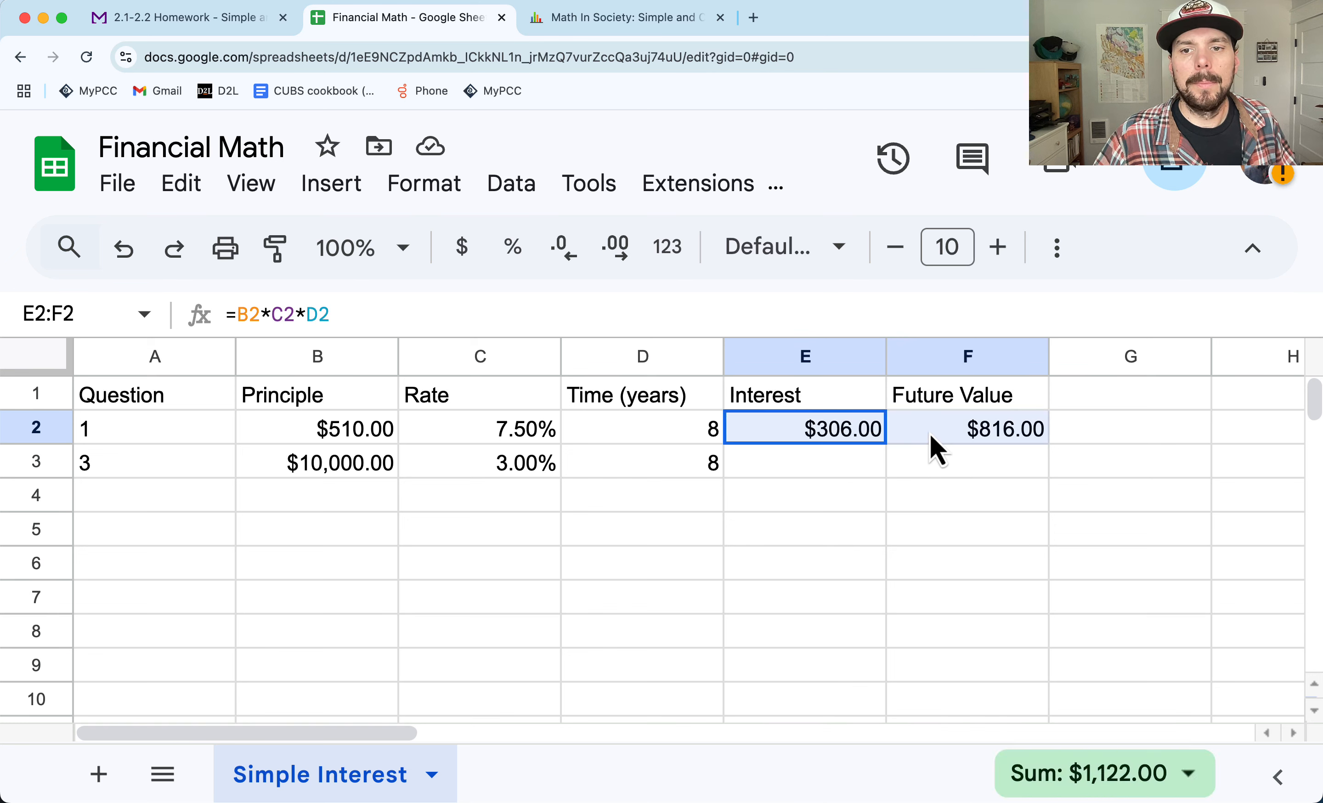
left_click_drag(1049, 445, 1039, 478)
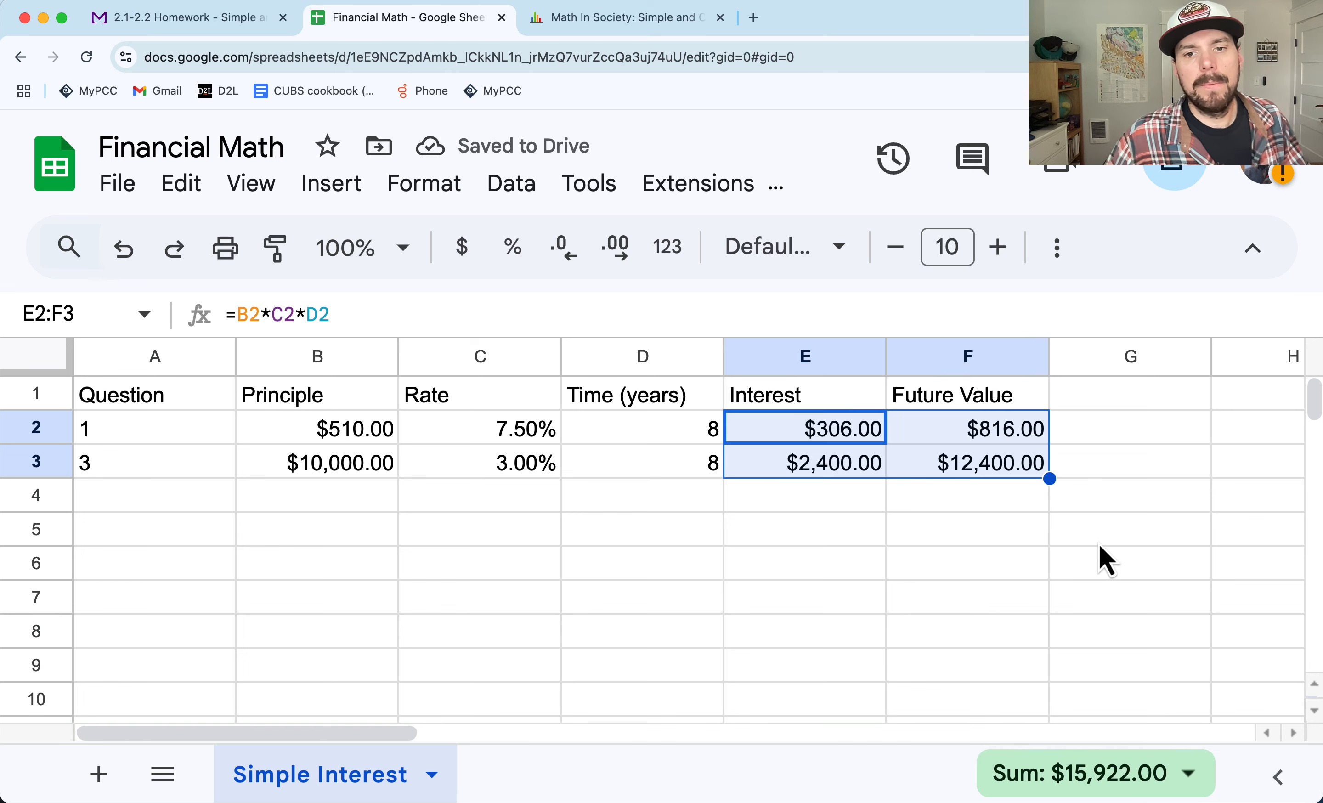
Step: Copy the future value 12,400 from cell F3, paste it as the homework Question 3 answer and submit it
double_click(995, 463)
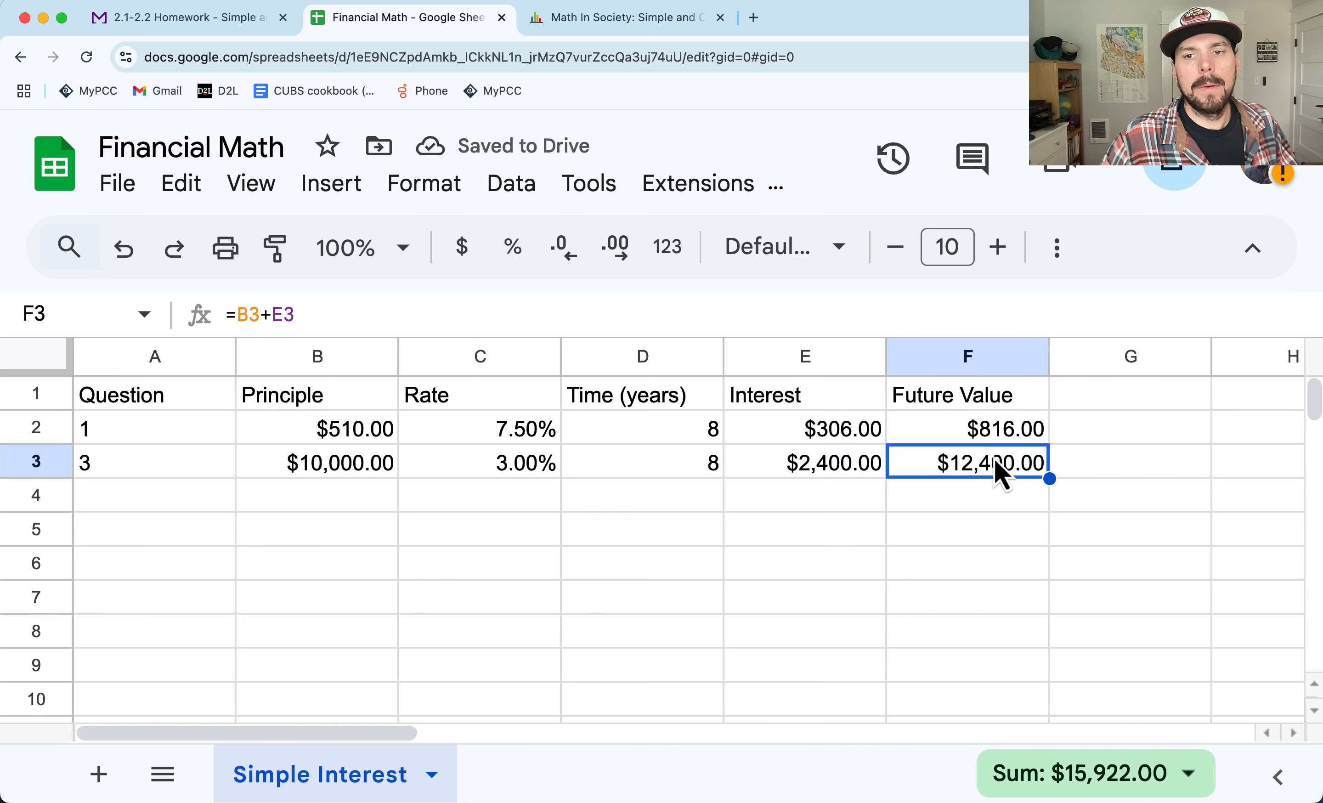
left_click_drag(970, 418, 909, 432)
key("super+c")
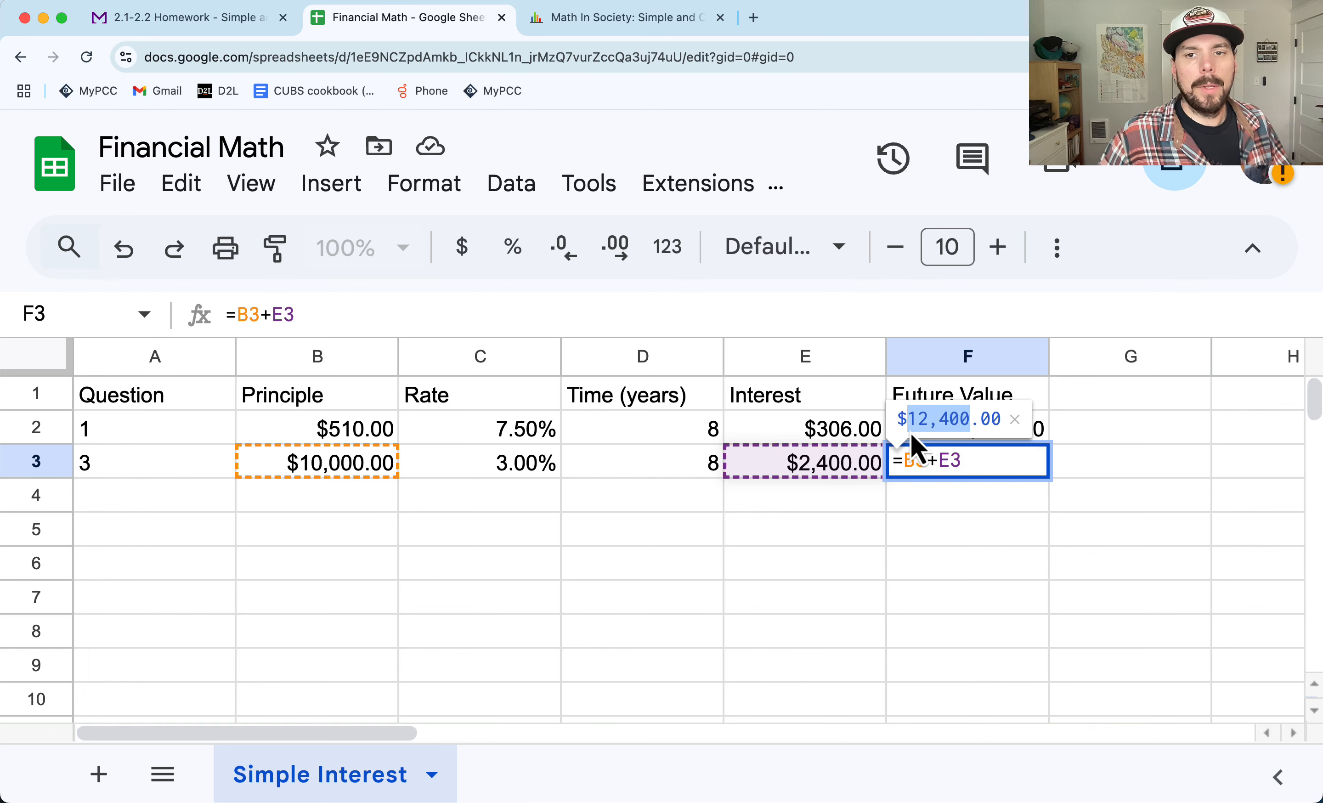
left_click(138, 22)
left_click(83, 473)
key("super+v")
left_click(156, 621)
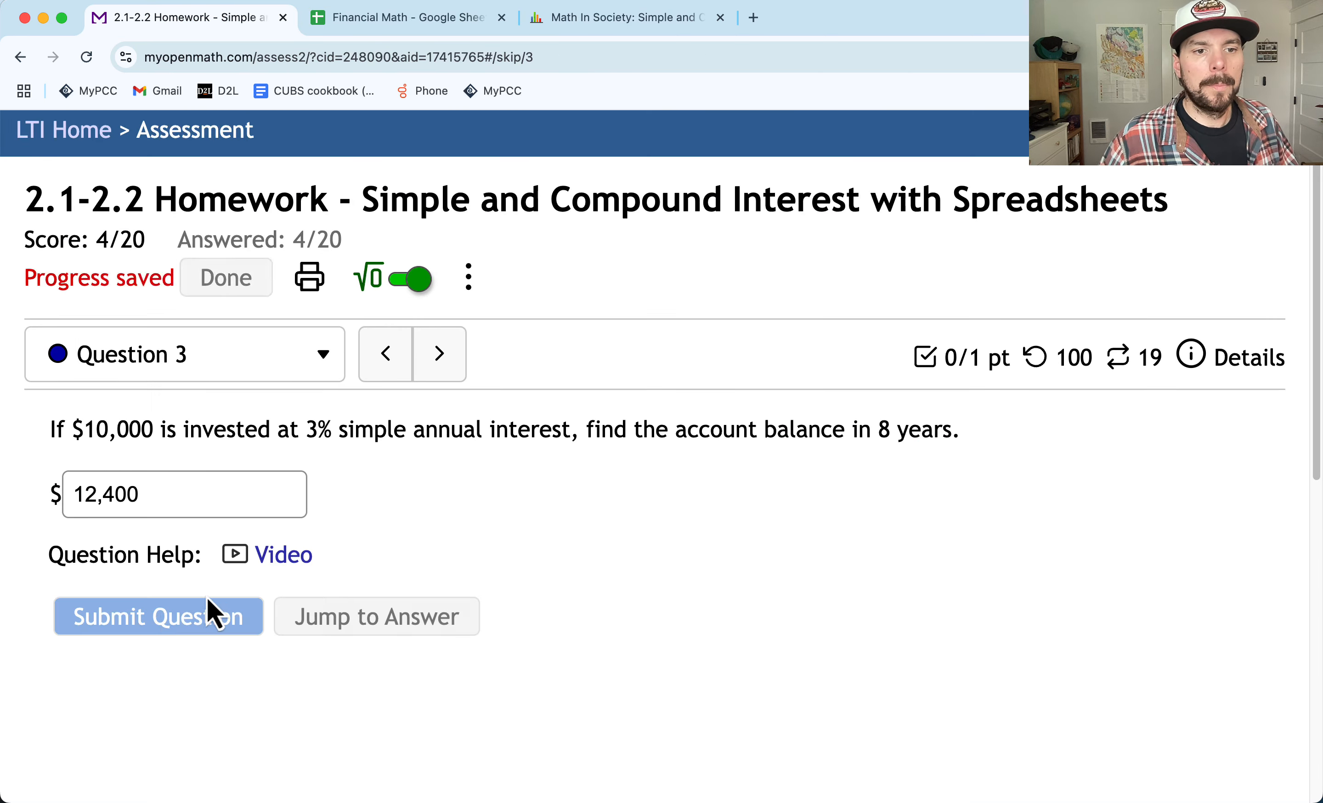
Step: Advance to homework Question 4, read its interest and account balance parts, and move on to Question 5
scroll(414, 244, "up", 3)
left_click(425, 208)
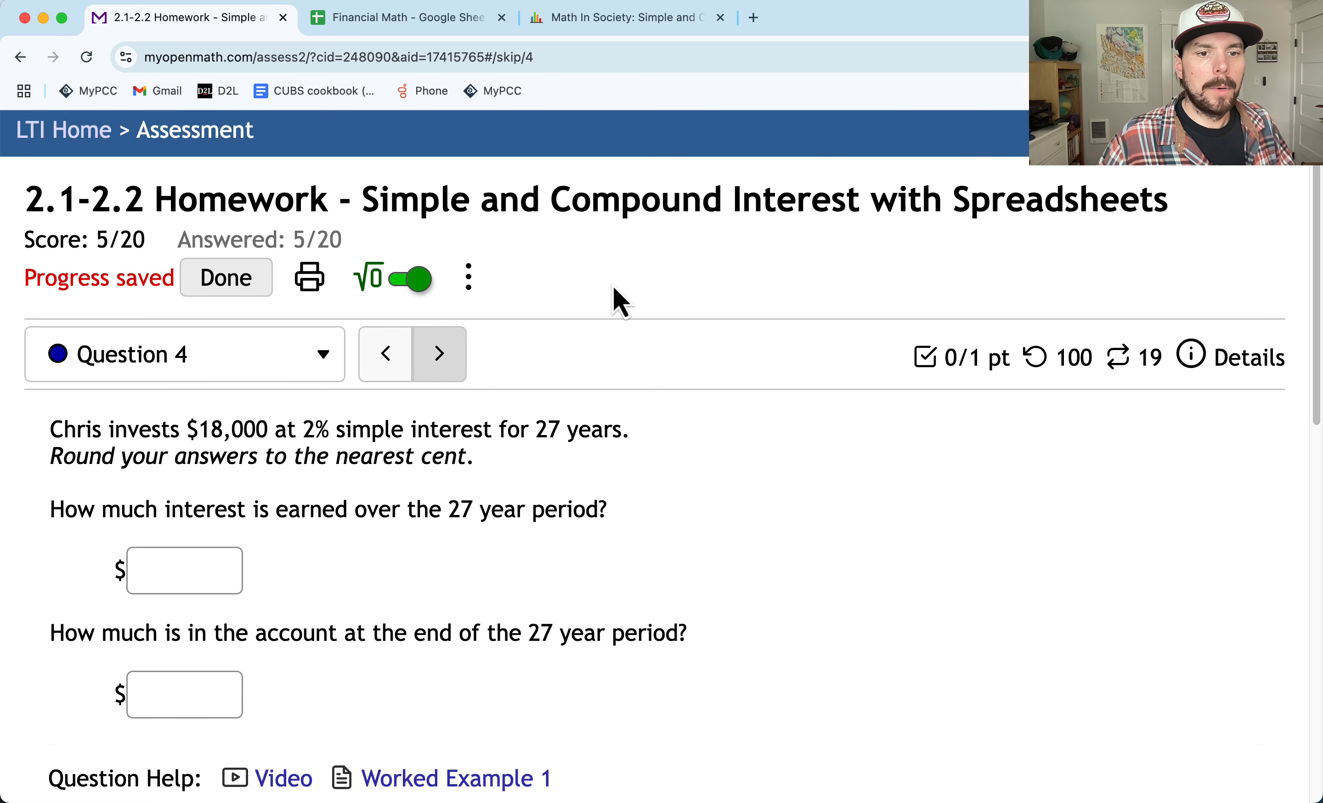
scroll(141, 411, "down", 1)
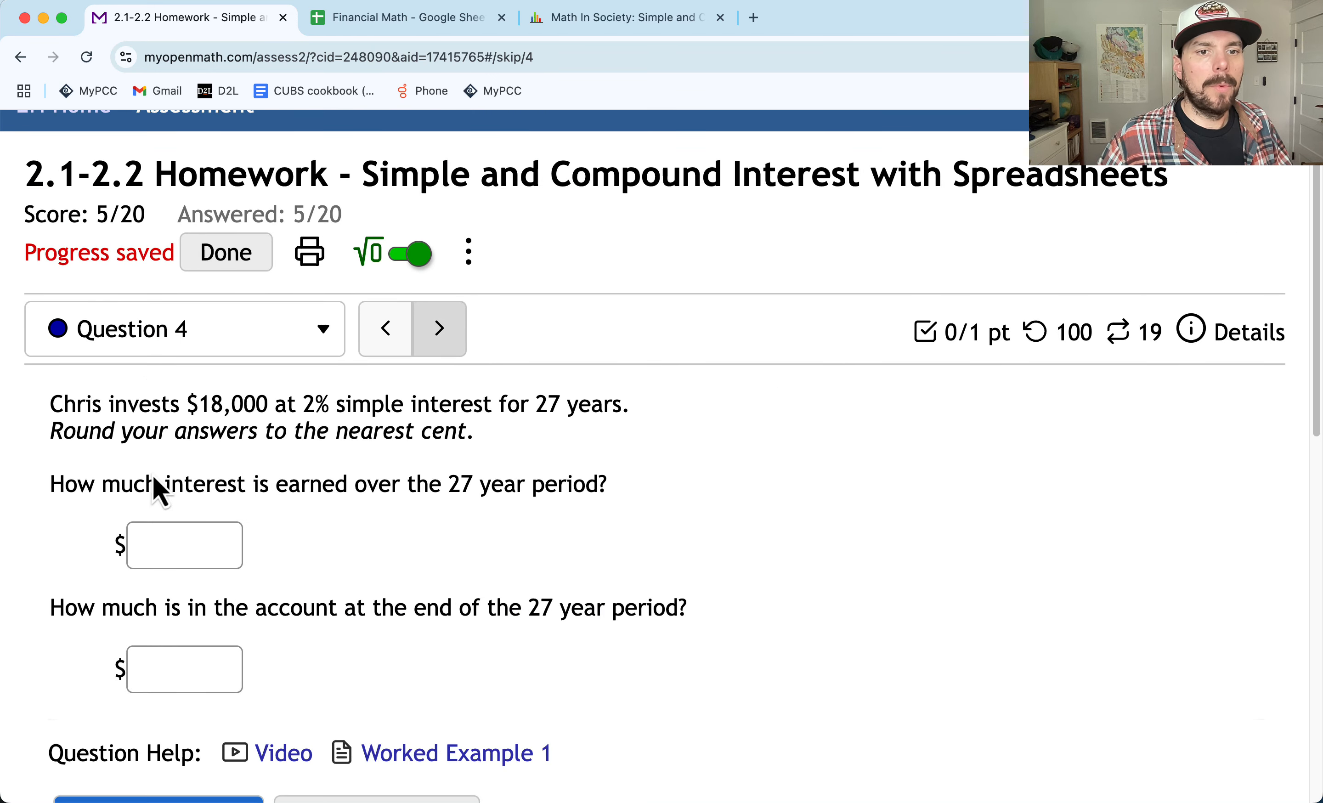
left_click_drag(172, 482, 215, 483)
left_click_drag(188, 607, 452, 606)
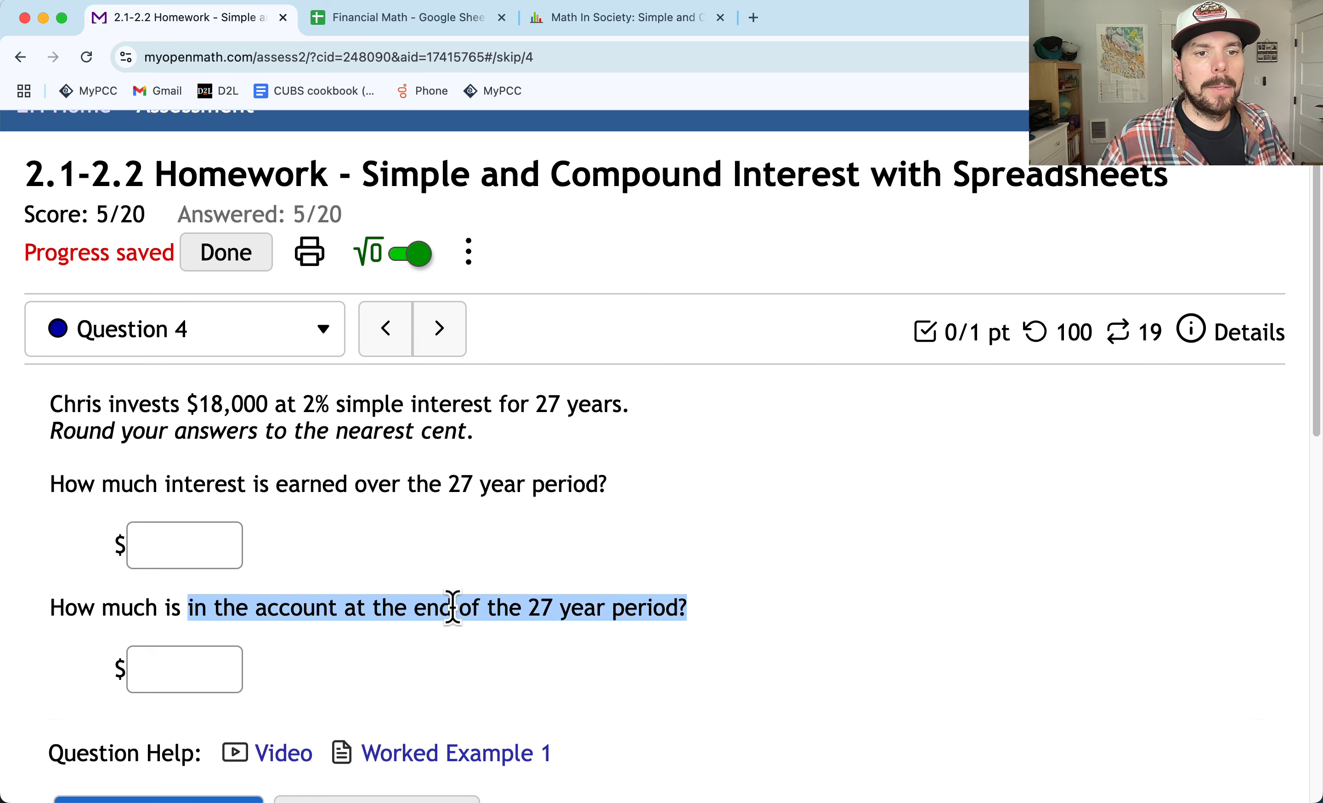
left_click(442, 346)
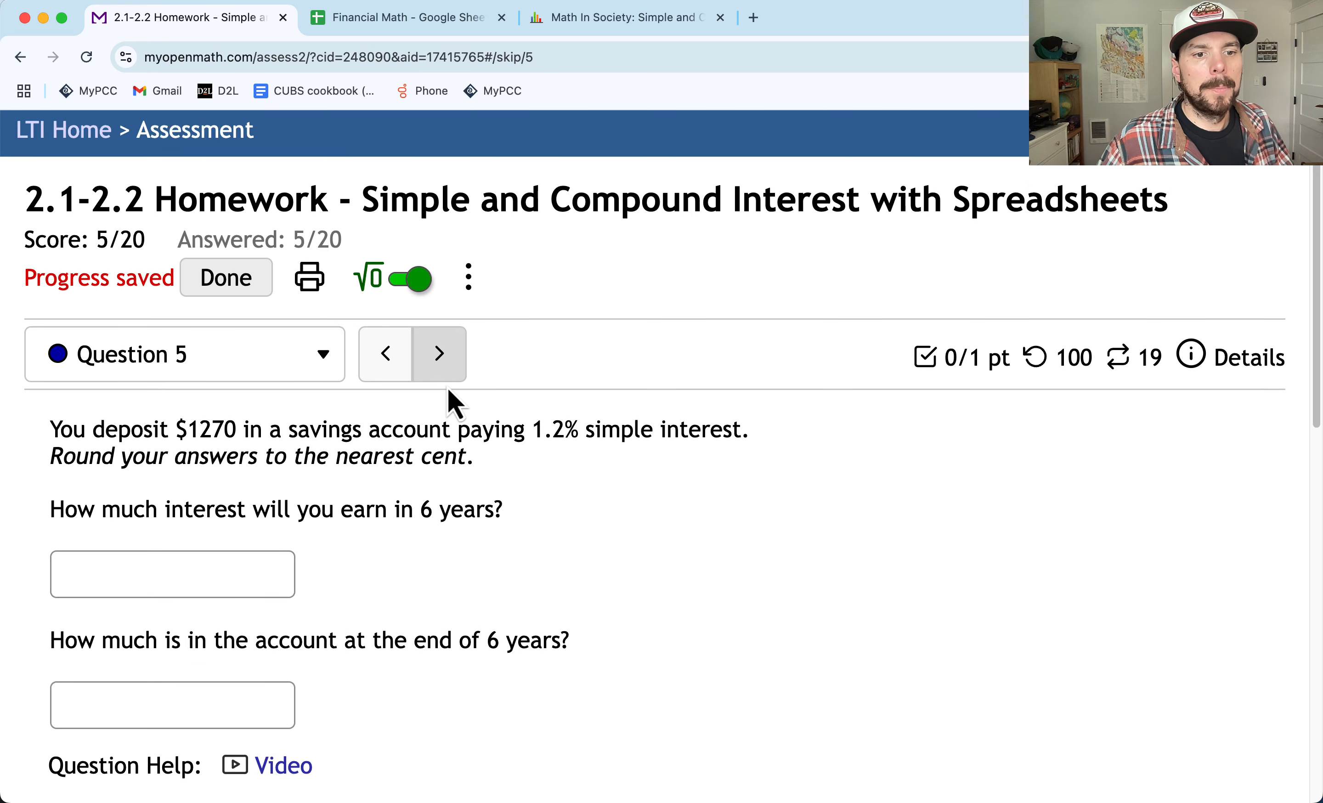
Step: Advance to homework Question 6, get a similar version of it, and read its simple and compounded interest parts
left_click(448, 361)
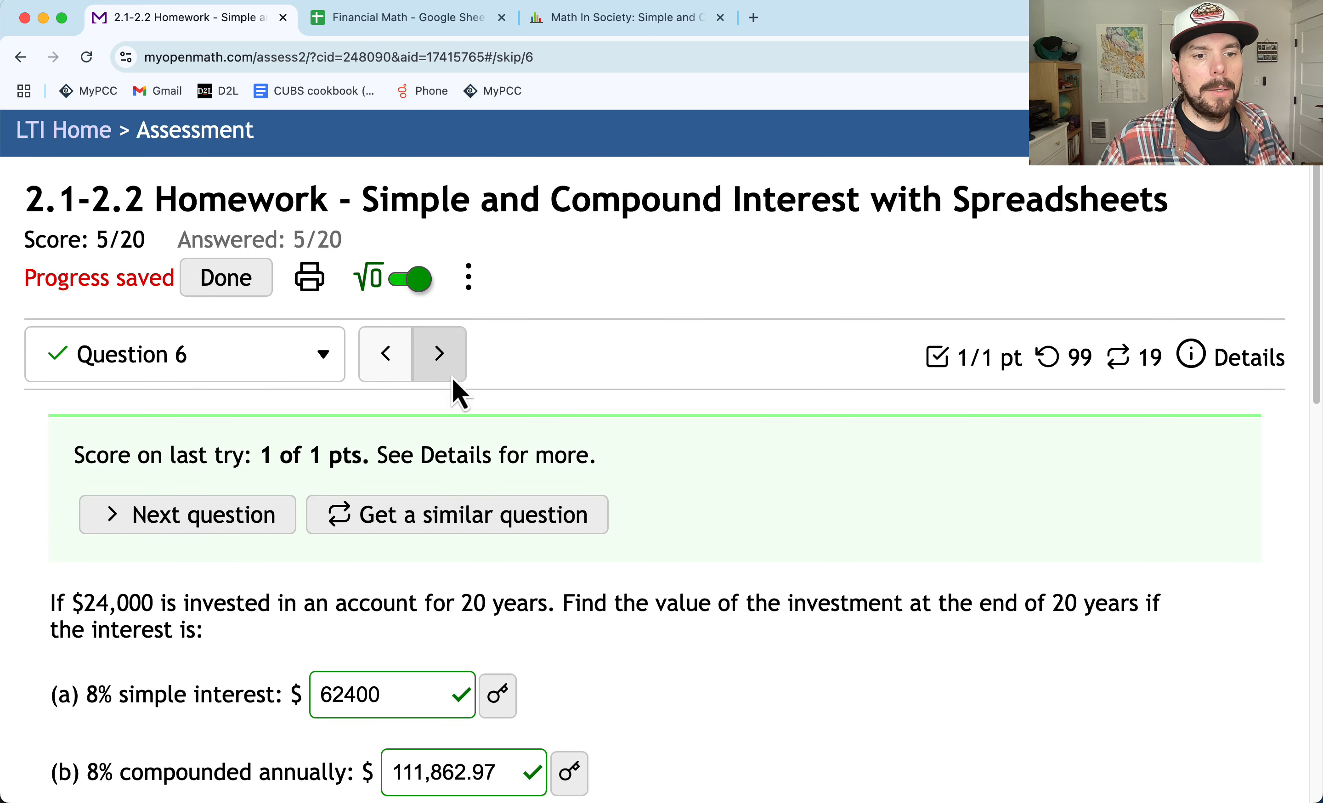
left_click(382, 521)
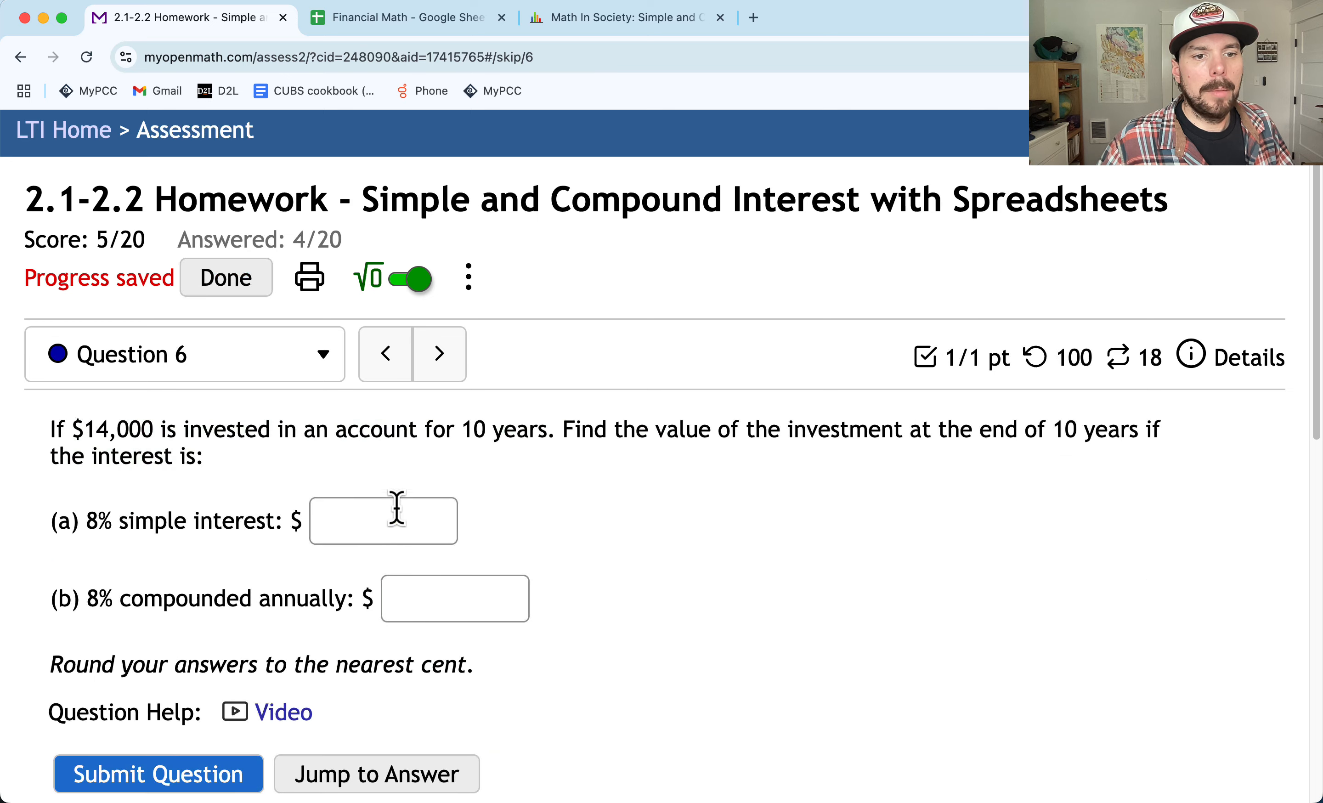
scroll(390, 528, "down", 3)
double_click(157, 479)
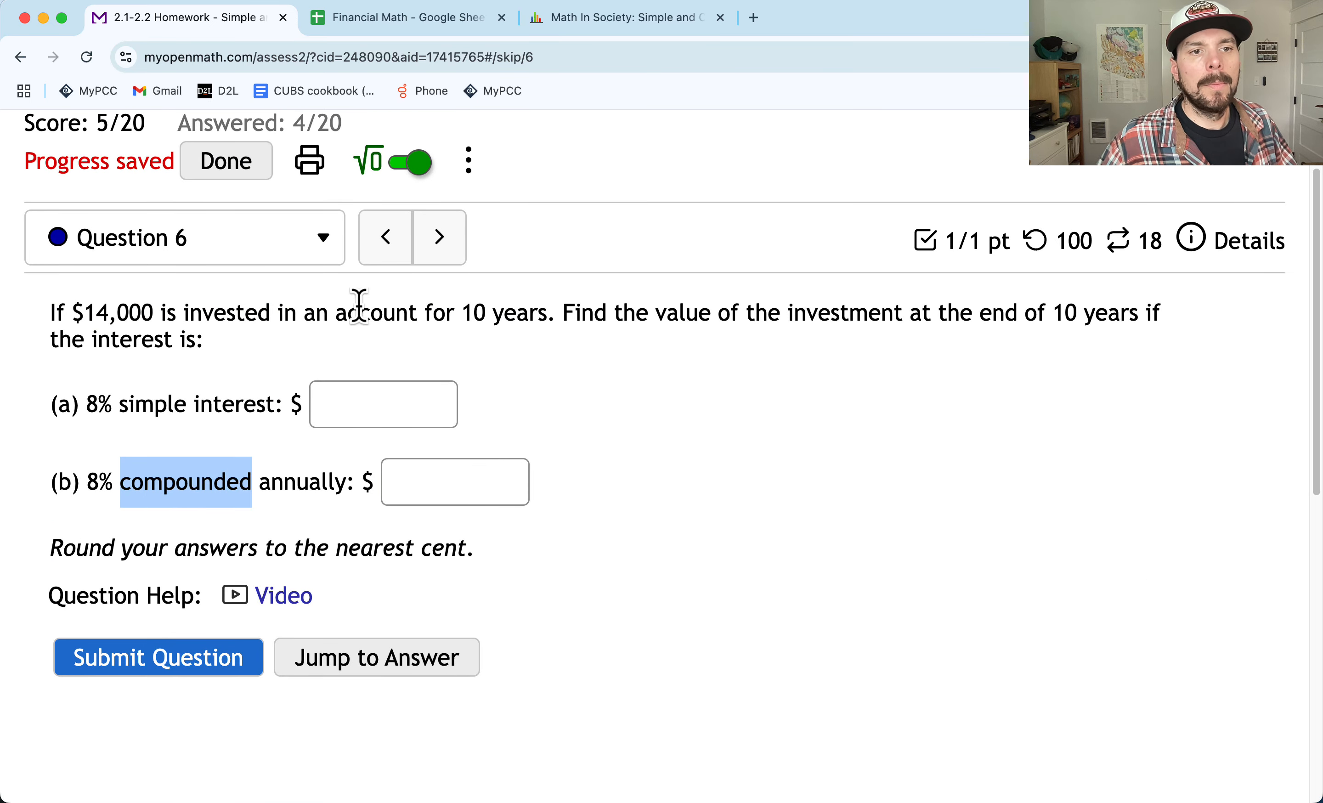
Step: Return to the Simple Interest sheet and label row 4 as question 6a in cell A4
left_click(373, 19)
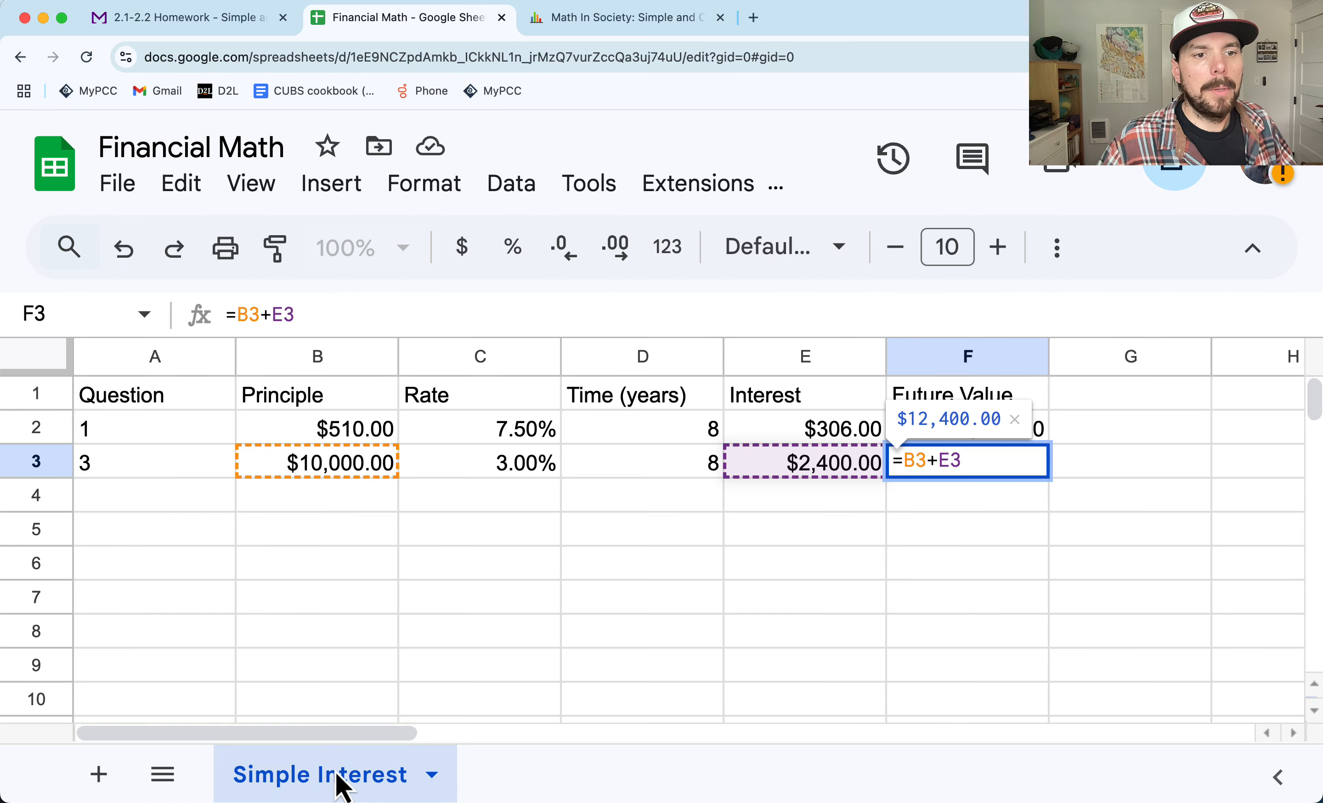
left_click(152, 502)
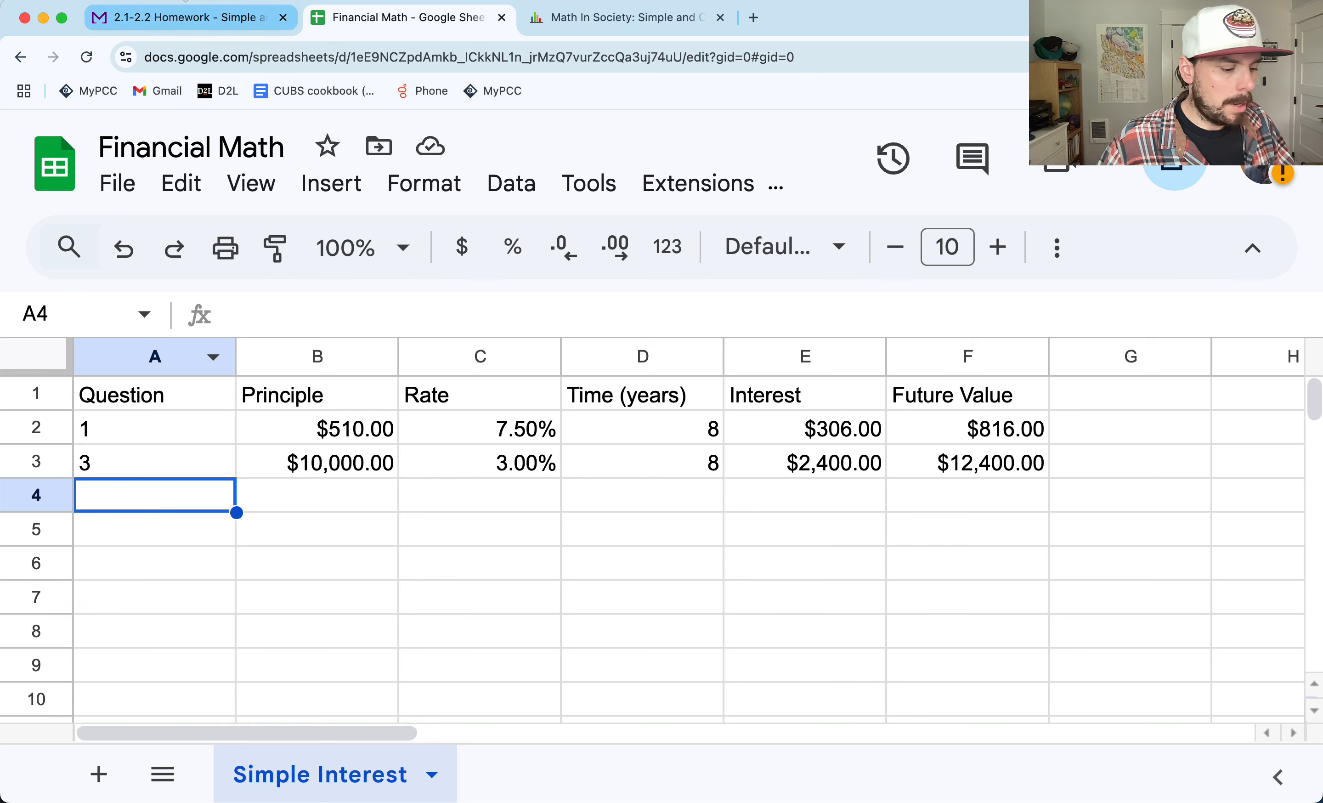
type("6a")
key("Tab")
Step: Recheck homework Question 6 part (a) and enter its principal 14000, rate 8% and time 10 years in row 4
left_click(178, 19)
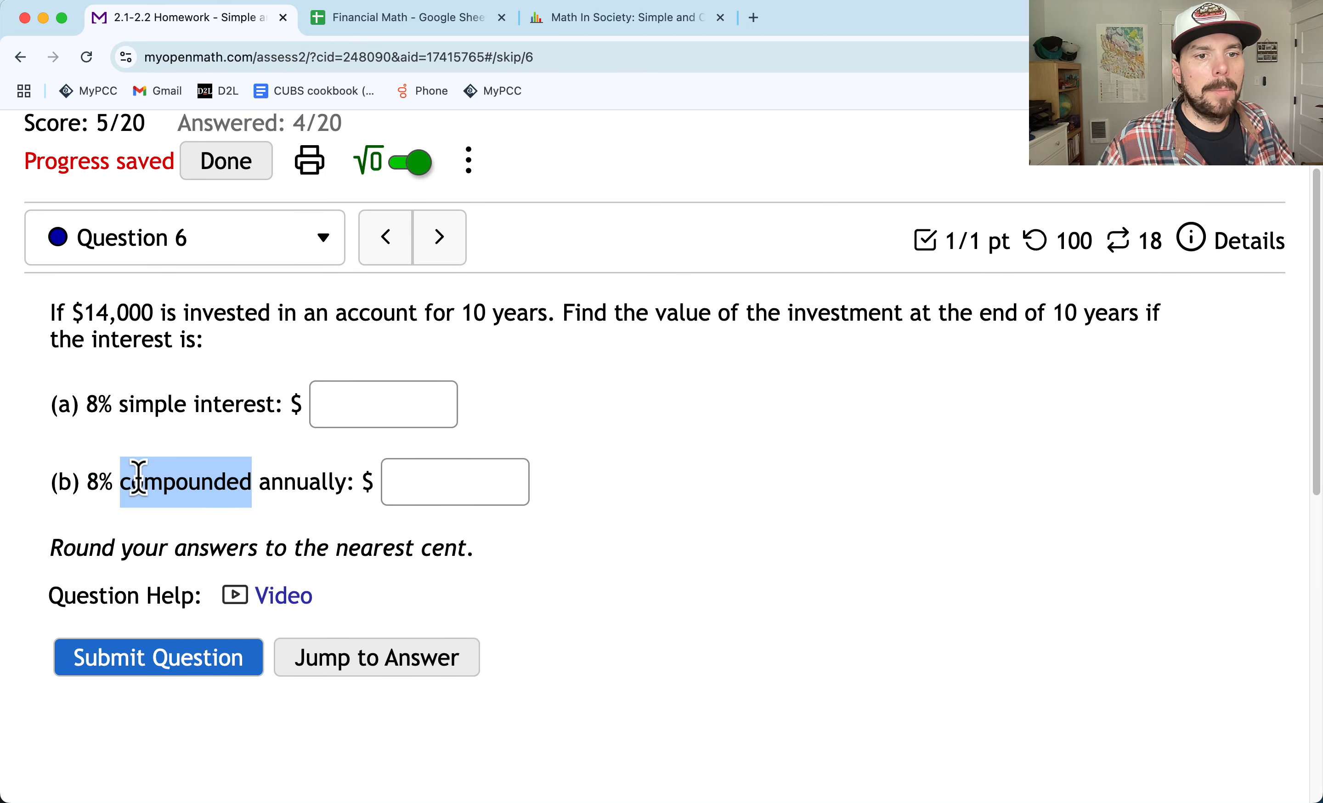
left_click(187, 416)
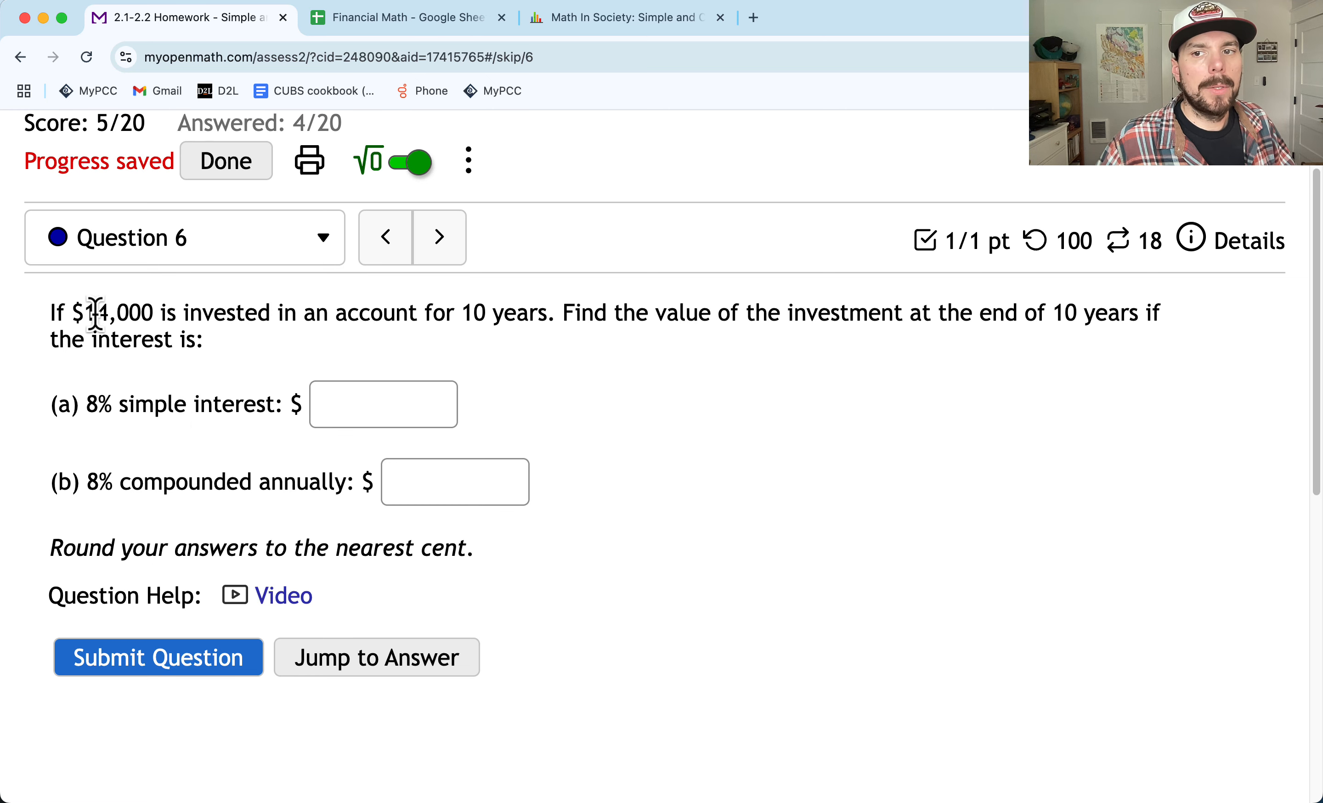
left_click_drag(120, 405, 86, 405)
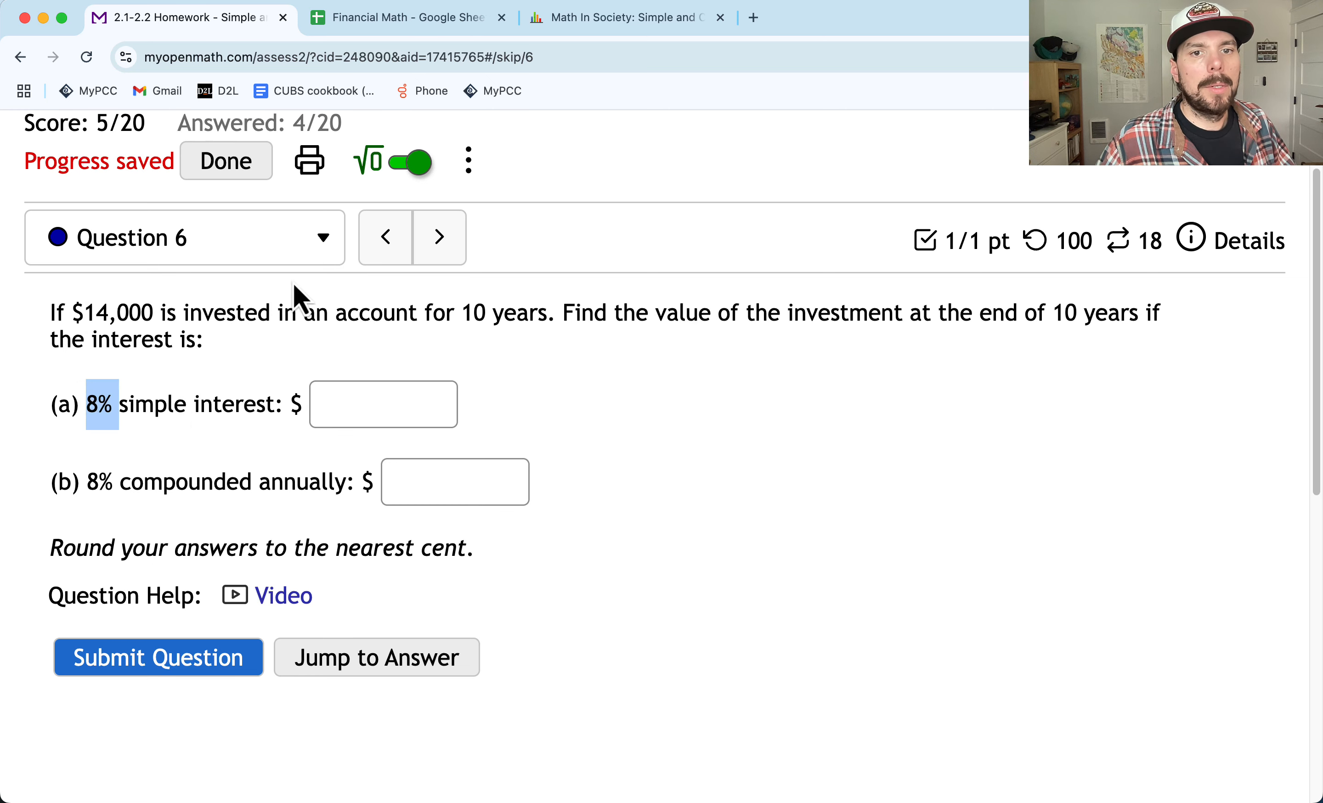
left_click(433, 19)
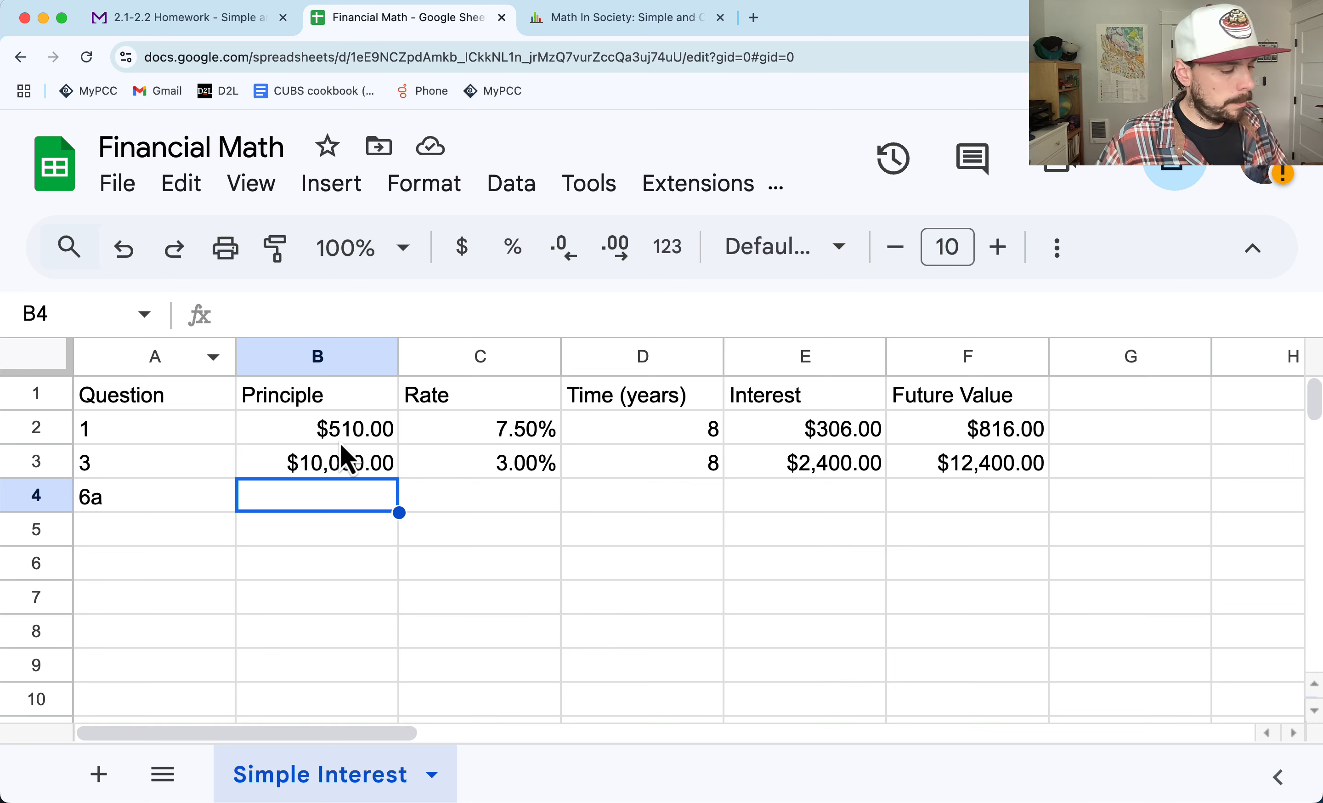
type("14000")
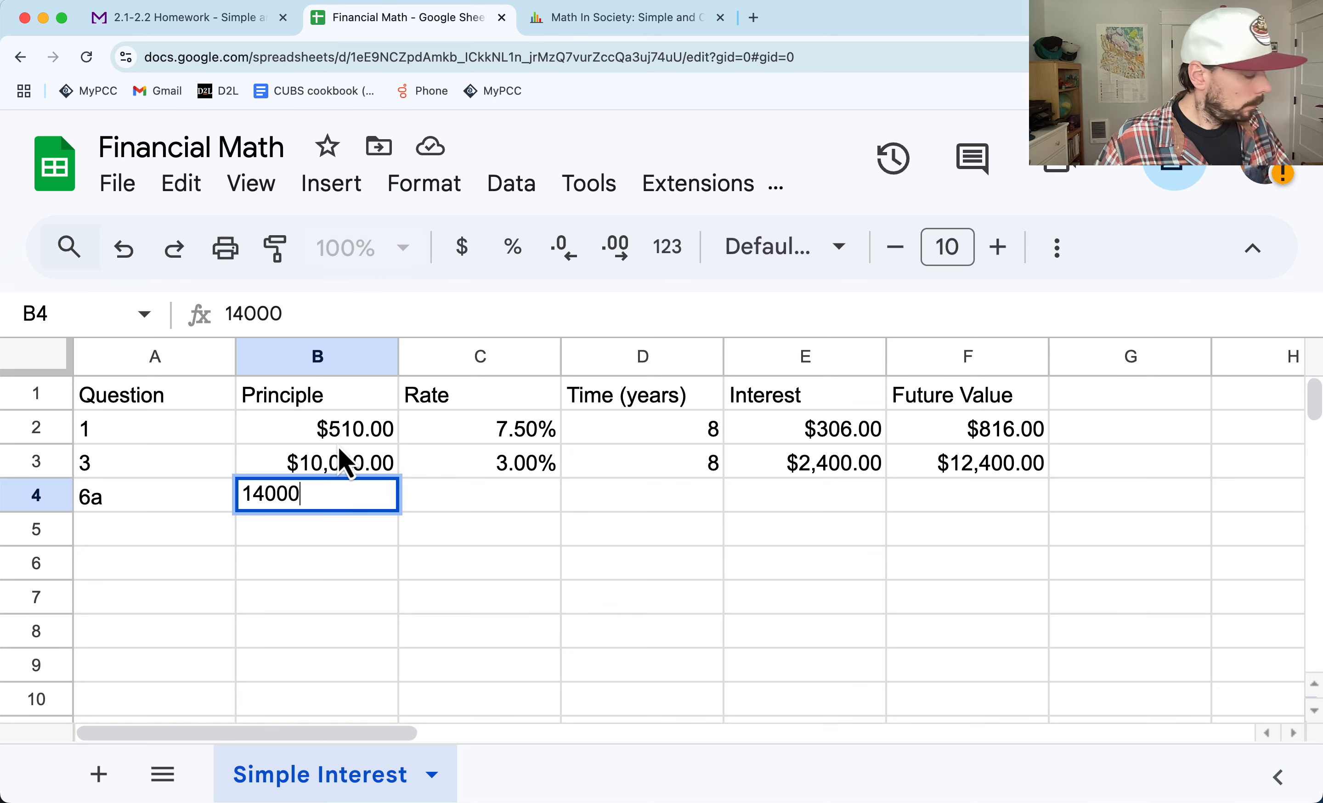
key("Tab")
type("8%")
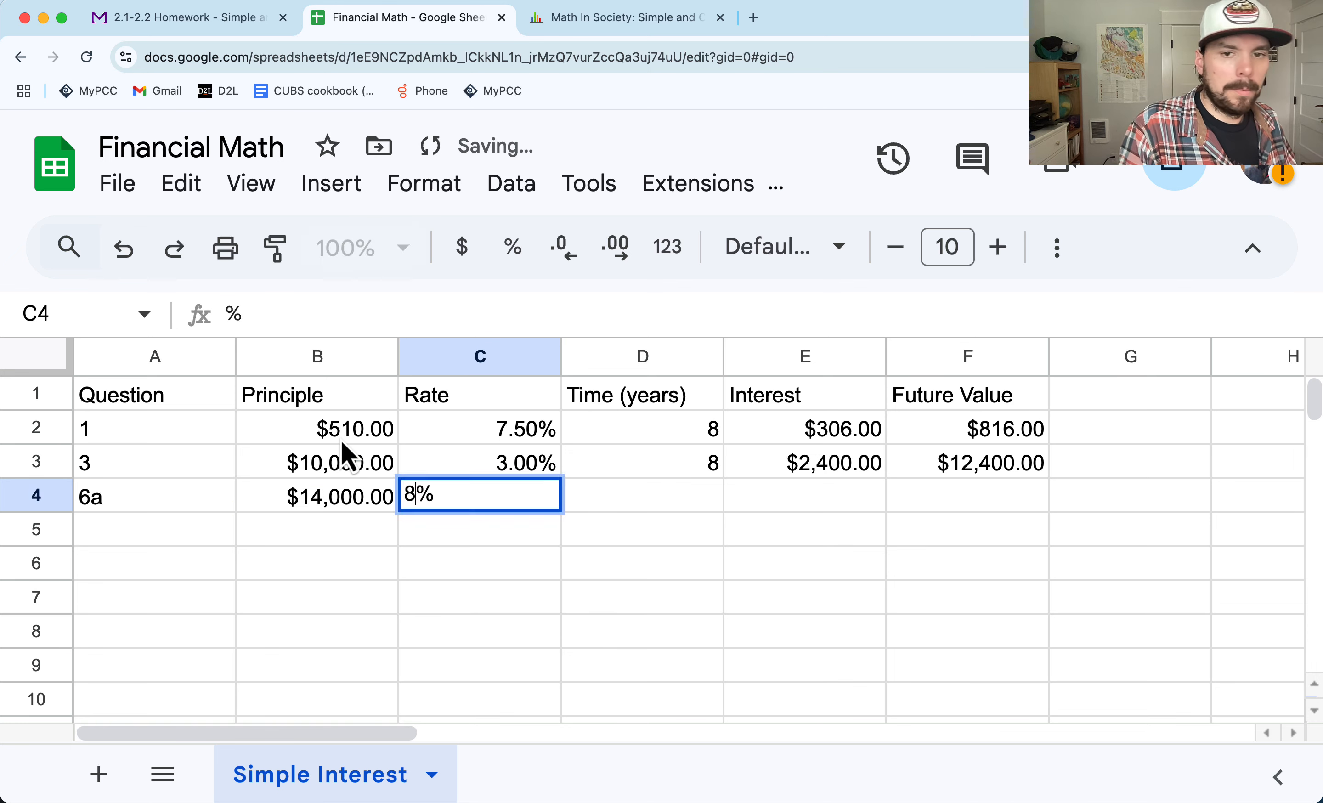
key("Tab")
type("10")
key("Tab")
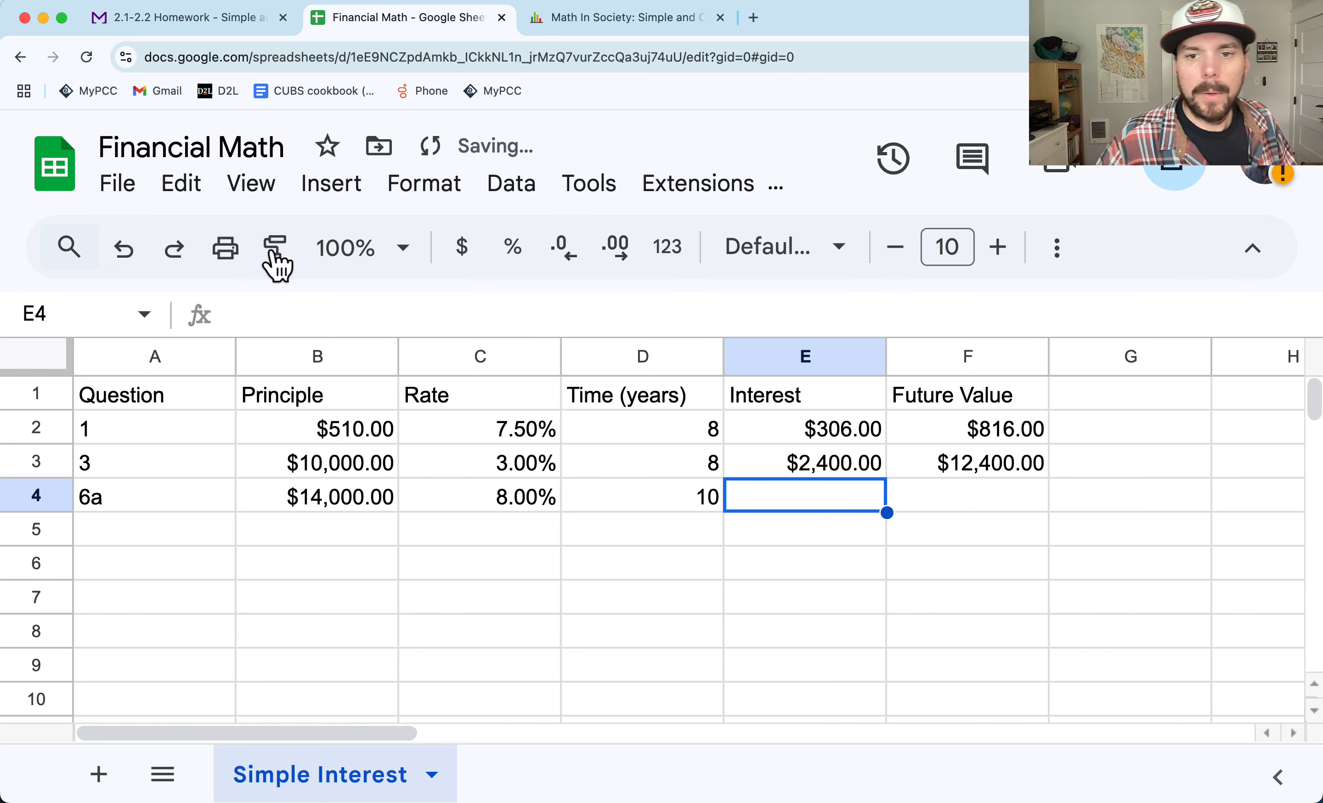
Step: Fill the Interest and Future Value formulas from E3:F3 down into row 4, and recheck what homework Question 6 asks for
left_click_drag(860, 464, 957, 472)
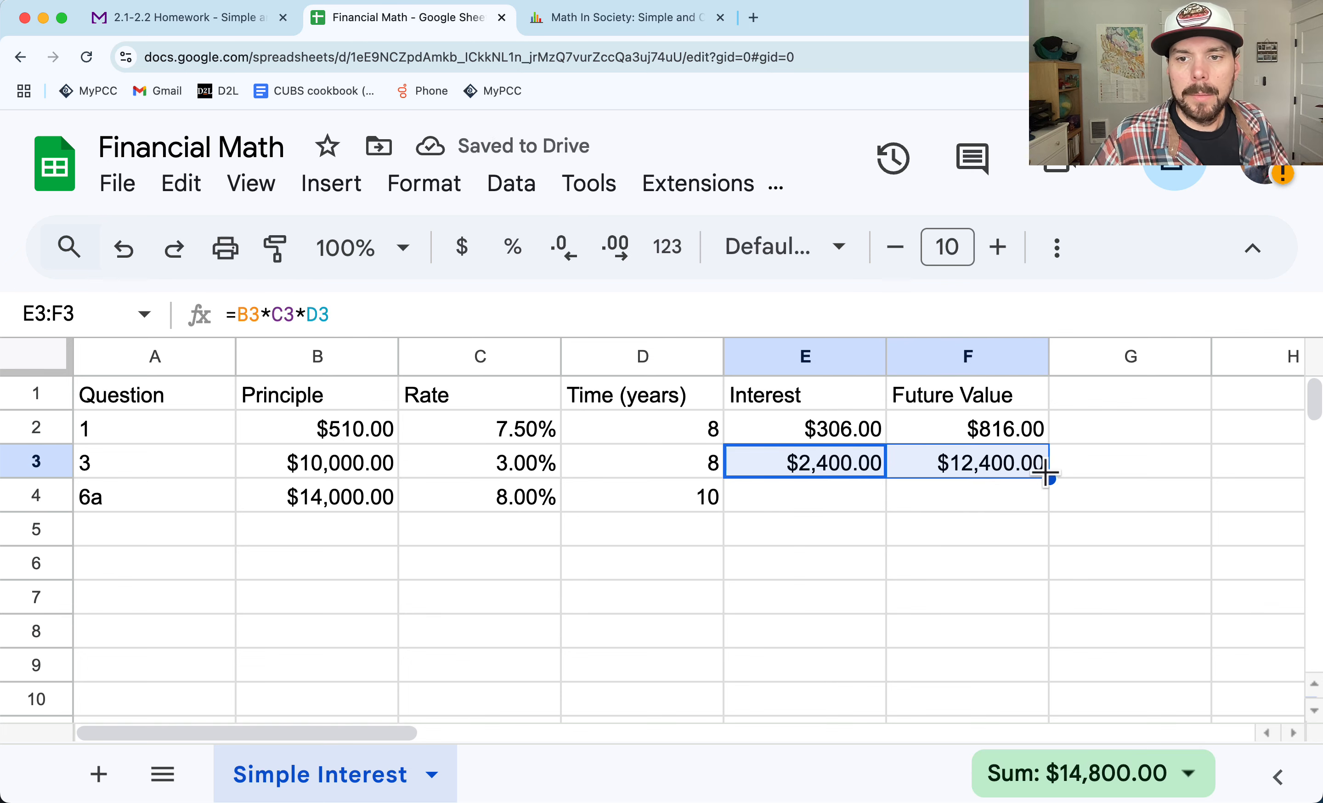
left_click_drag(1047, 475, 1055, 501)
left_click(196, 22)
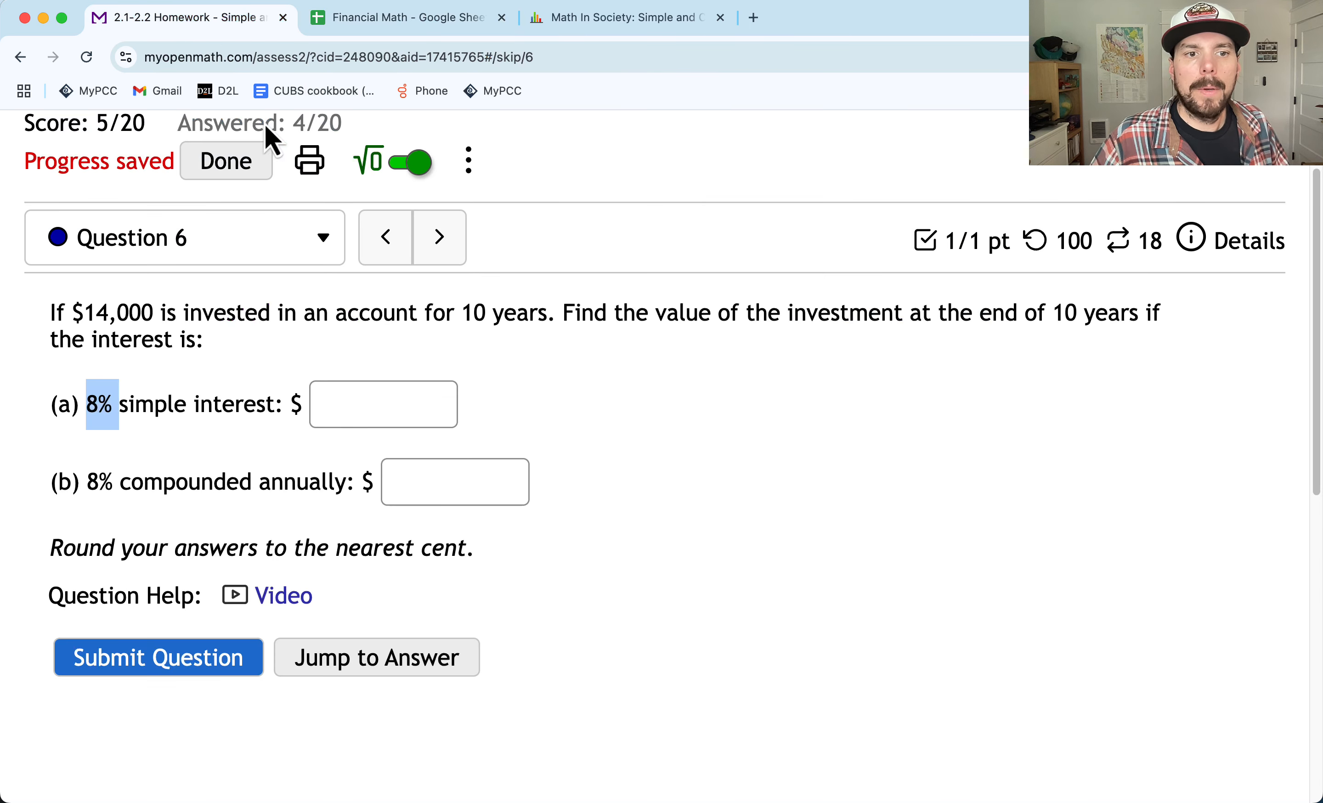
left_click(614, 319)
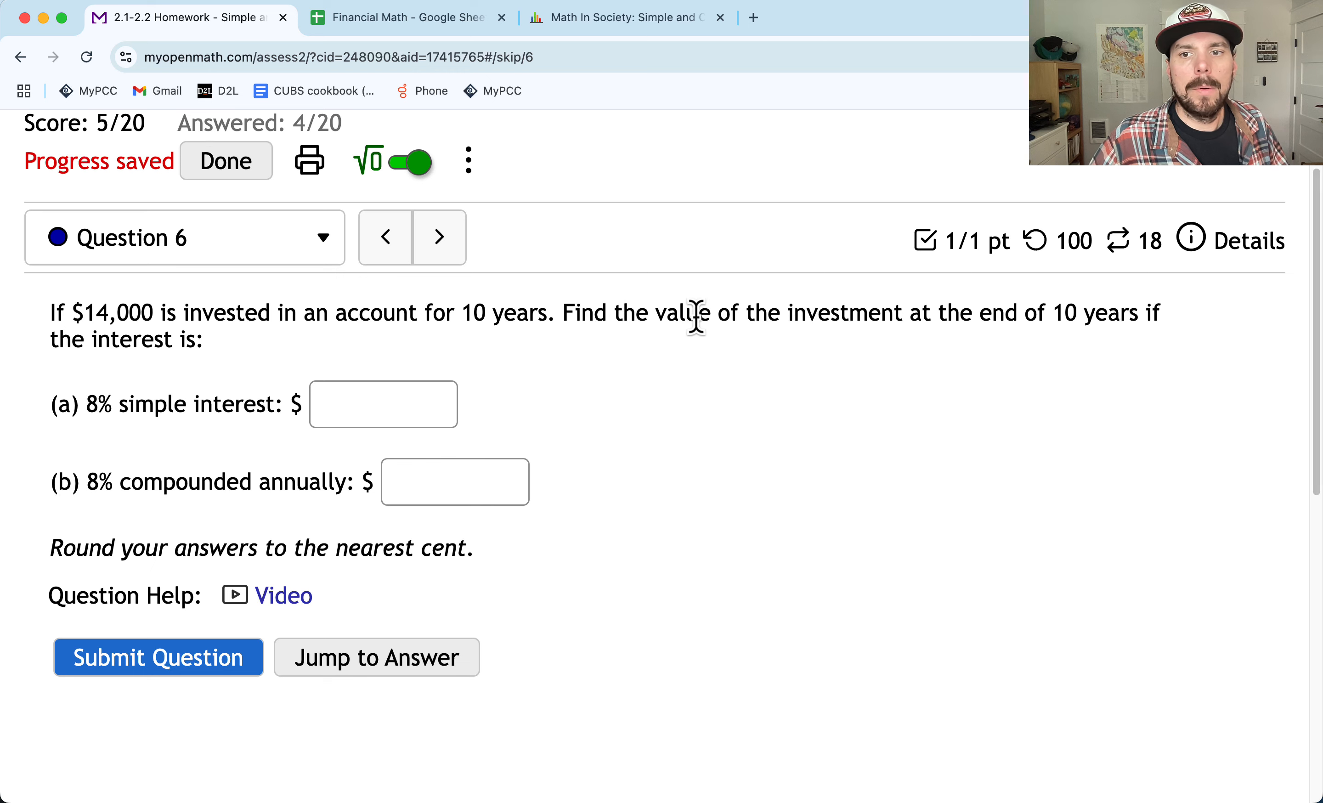
left_click_drag(648, 313, 997, 309)
Step: Take the future value 25,200 from cell F4, enter it as the homework Question 6 part (a) answer and submit the question
left_click(476, 18)
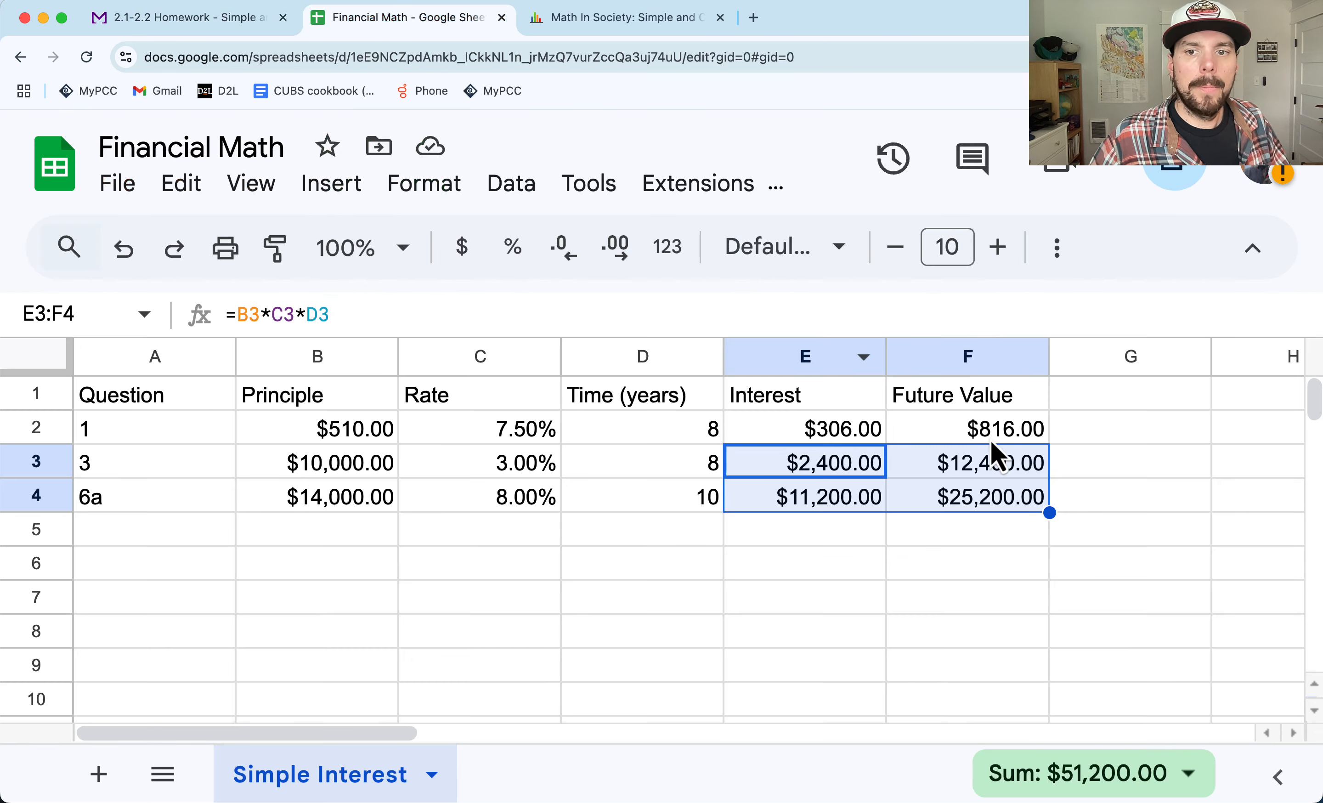
left_click(993, 470)
double_click(991, 498)
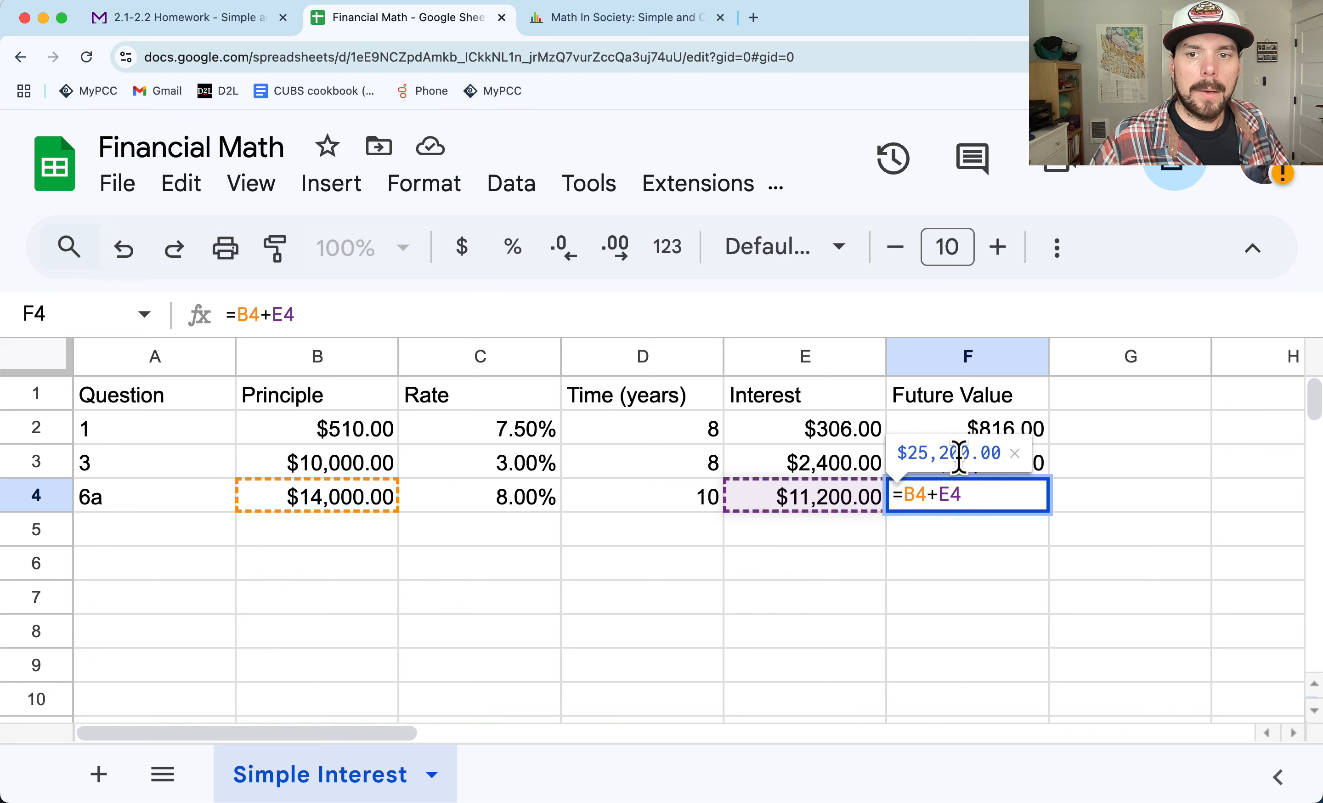
left_click_drag(970, 453, 918, 463)
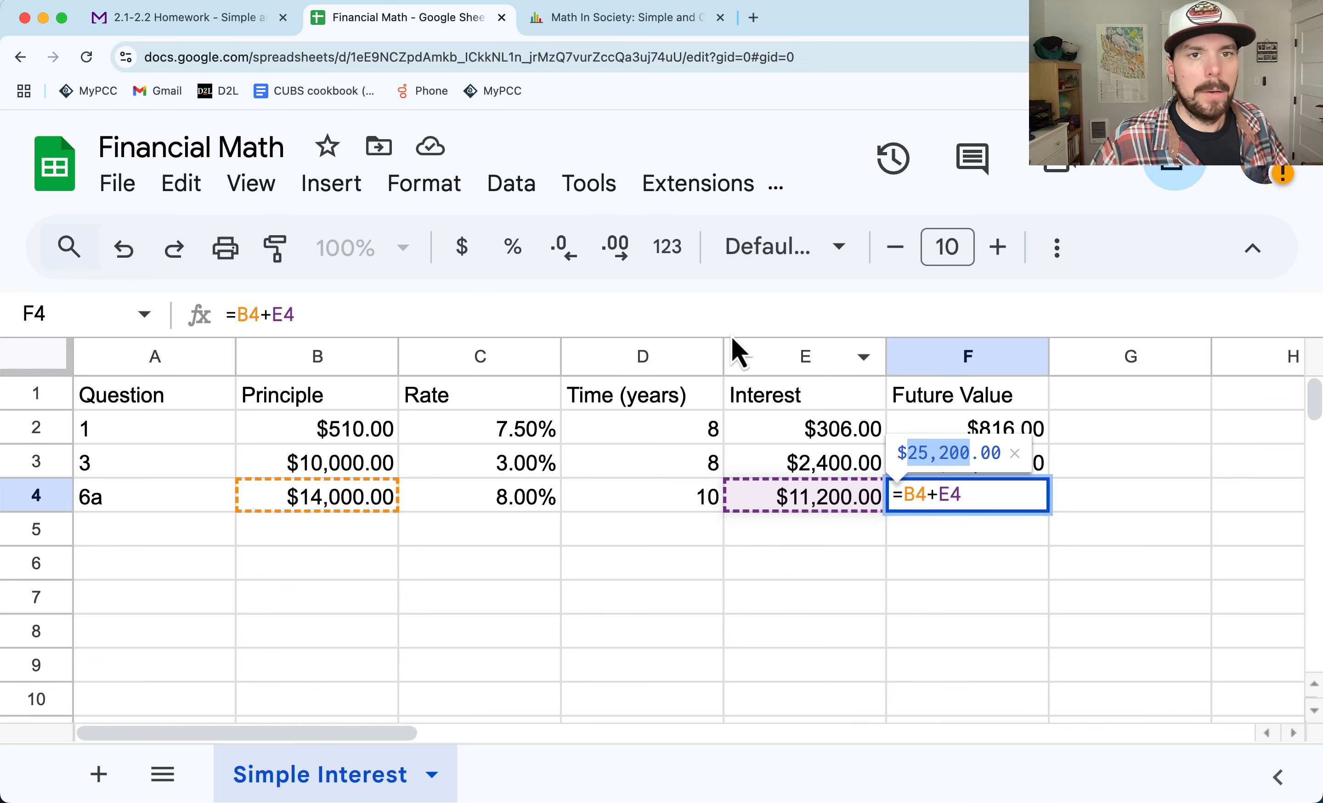
left_click(95, 21)
left_click(361, 416)
type("25,200")
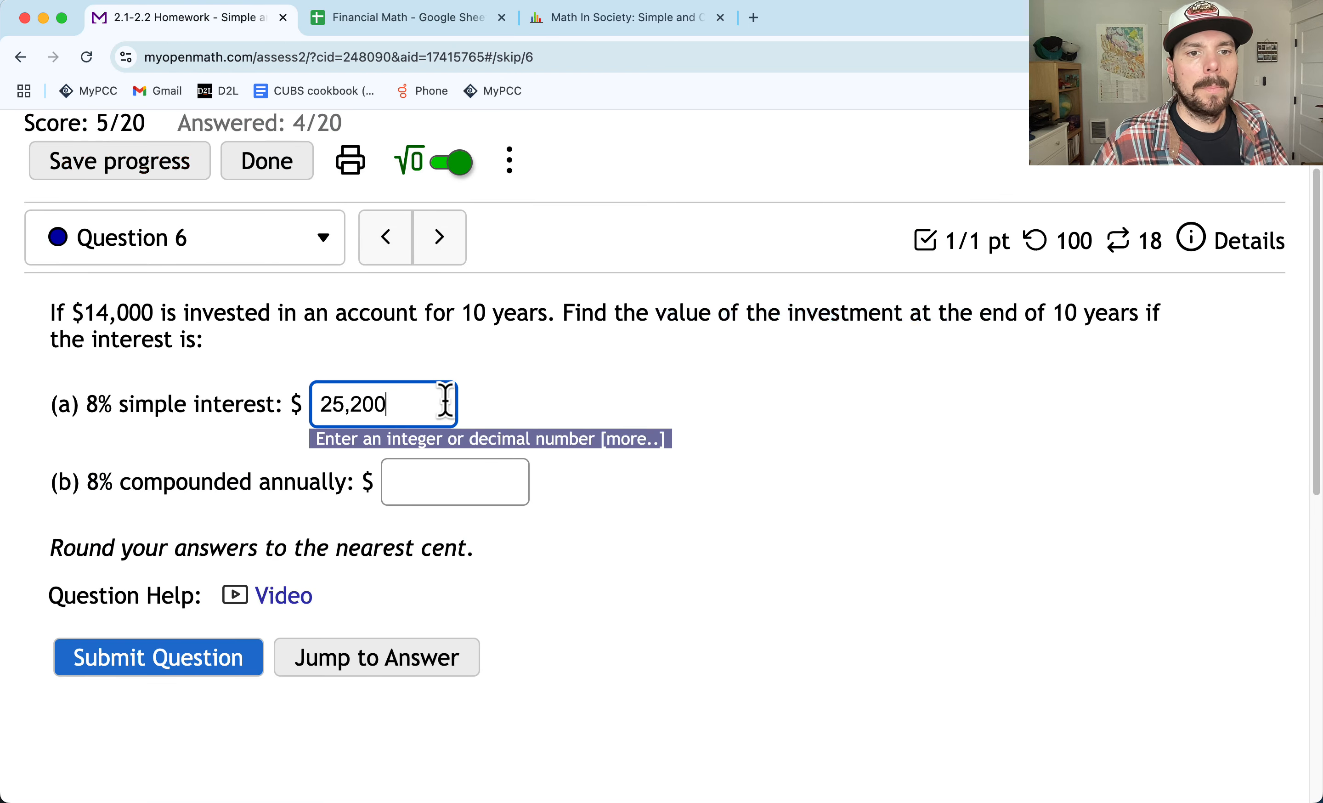
left_click(133, 663)
left_click(396, 466)
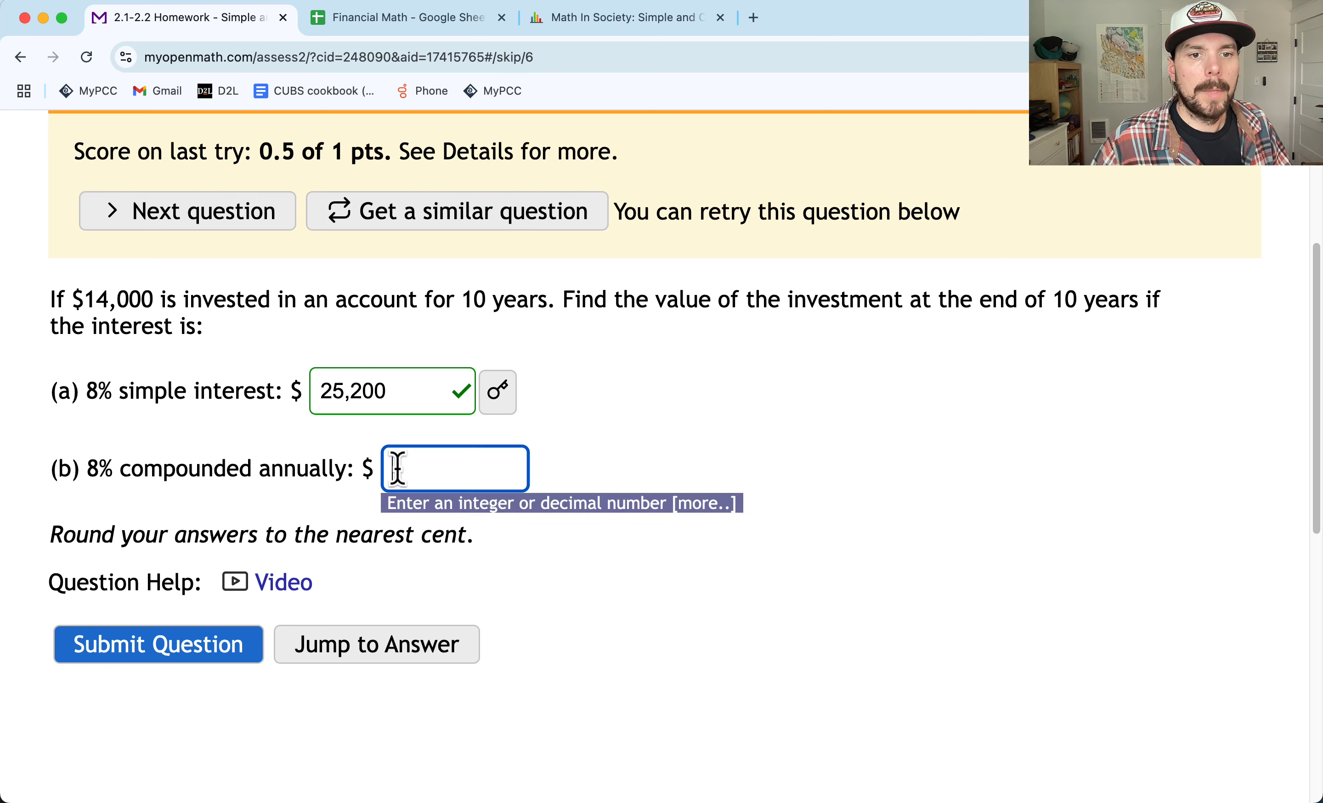
Step: Add a new sheet to the Financial Math spreadsheet and name it Compound Interest
left_click(383, 16)
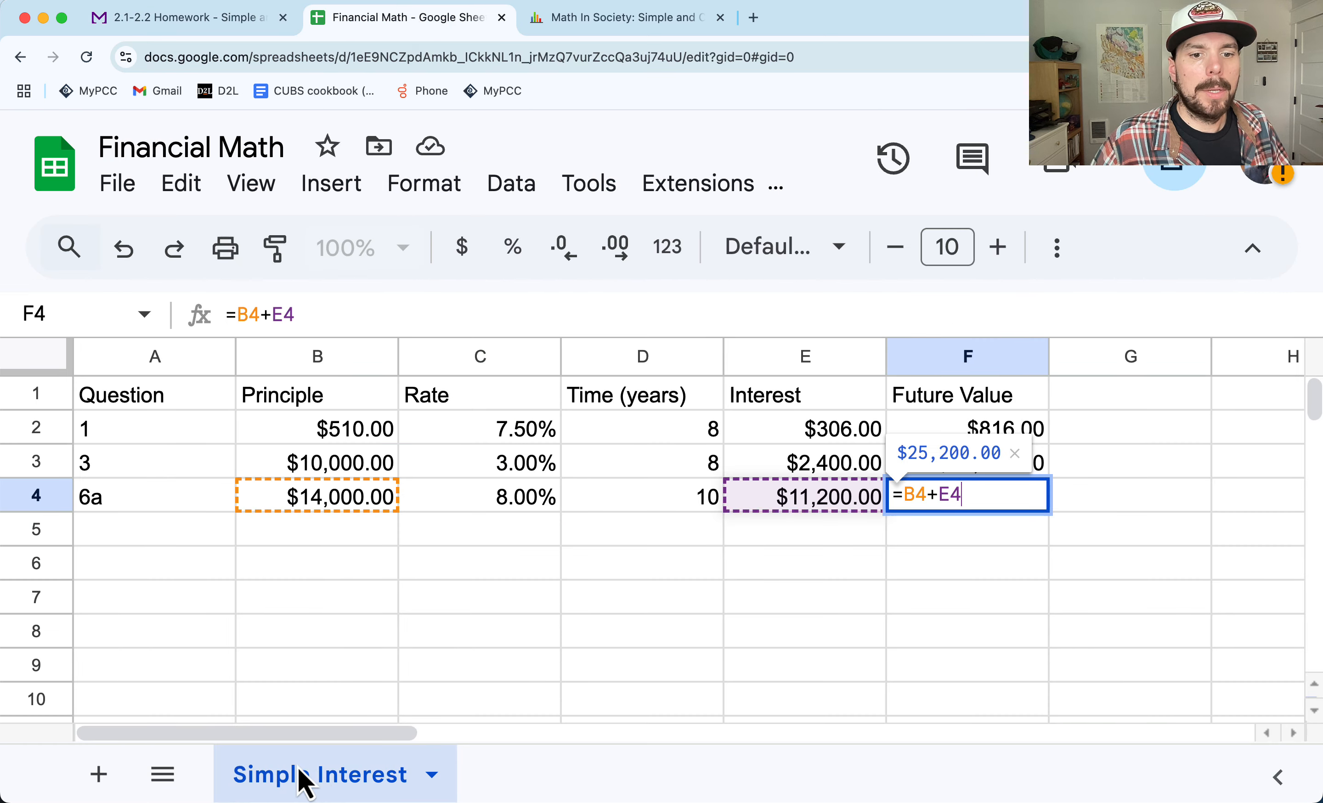
left_click(97, 774)
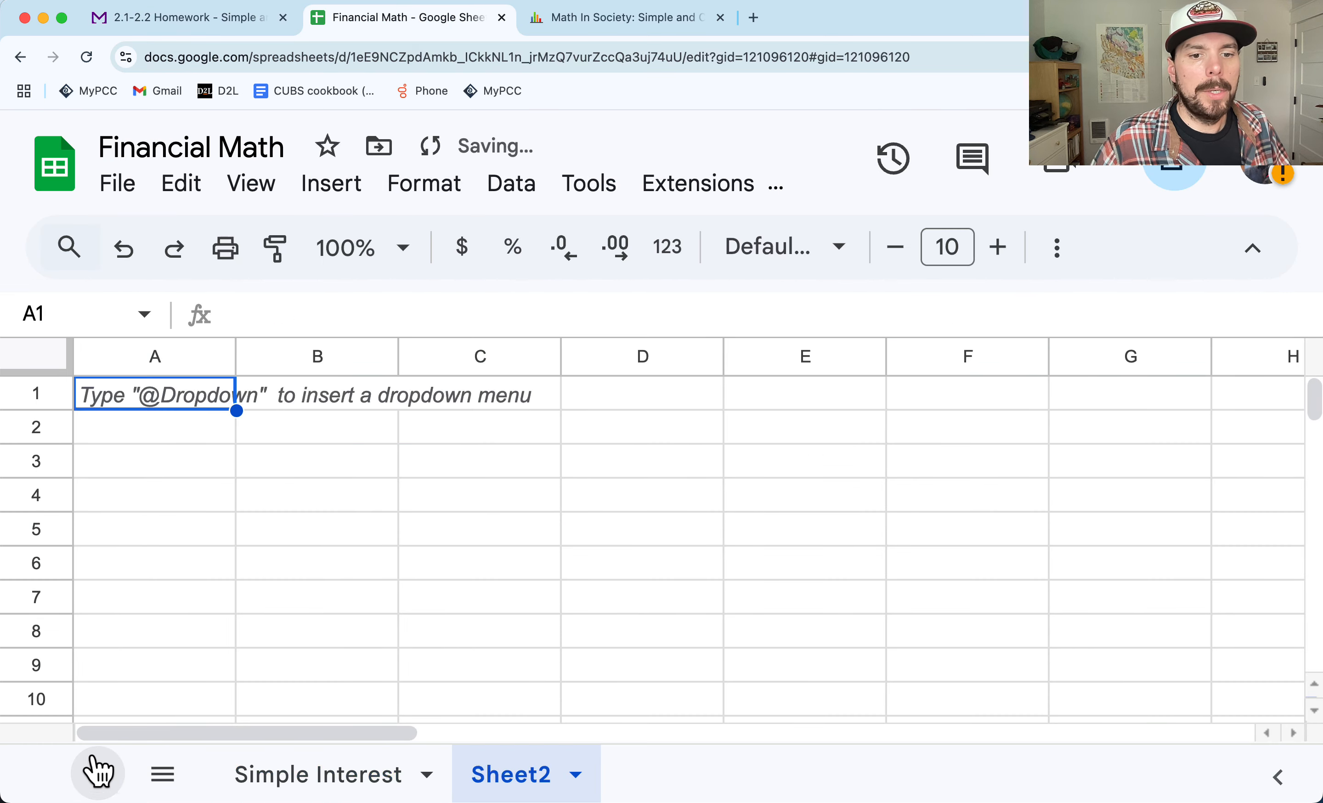
double_click(518, 780)
type("Compound Interest")
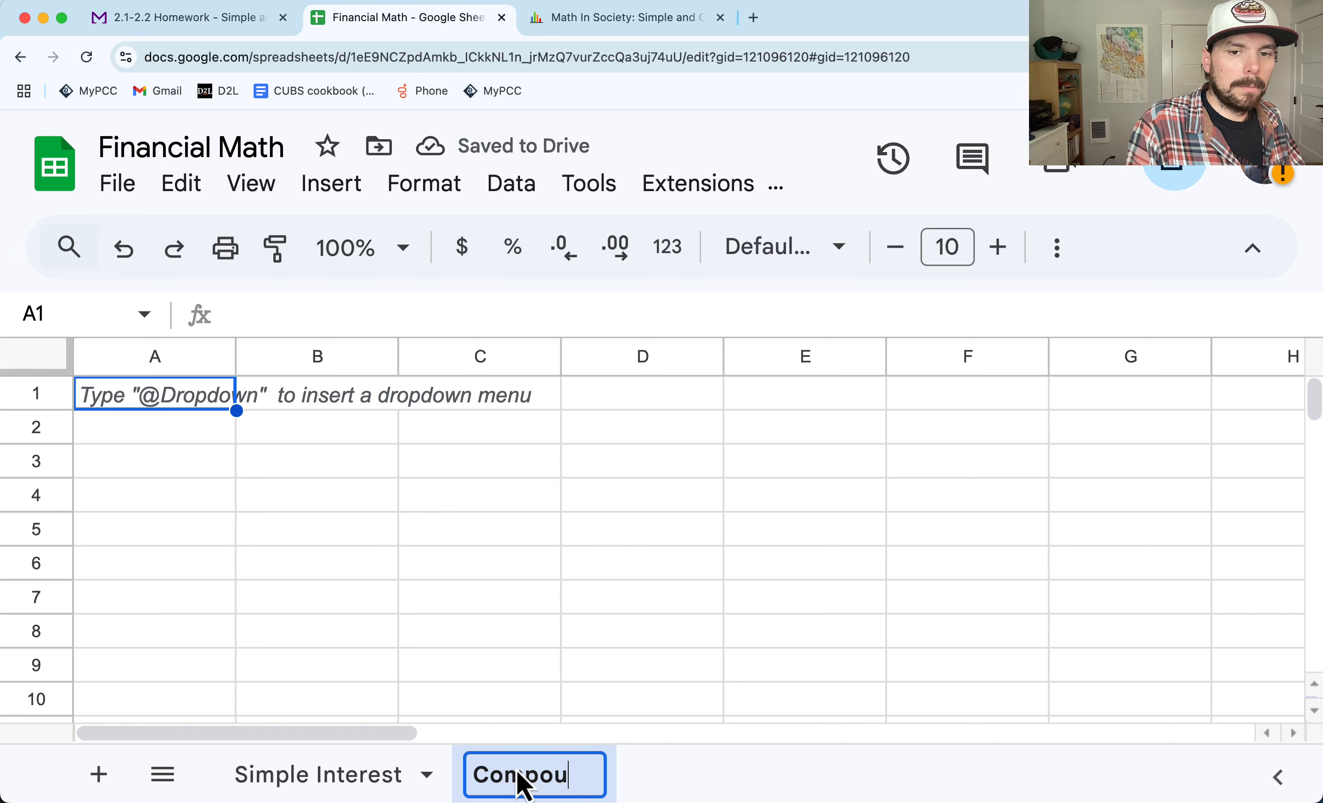
key("Return")
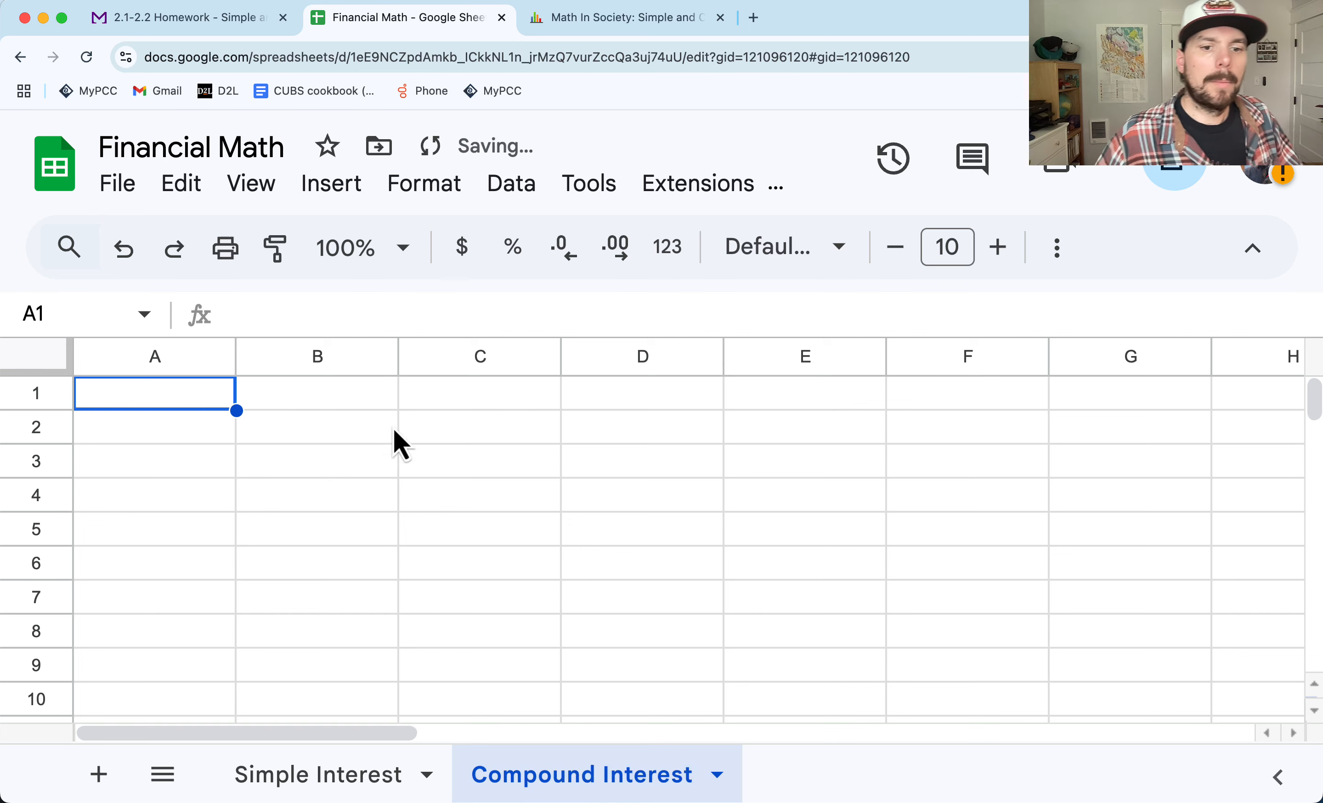
Step: Copy the header row A1:F1 from the Simple Interest sheet into row 1 of the Compound Interest sheet
left_click(303, 779)
left_click_drag(108, 396, 1000, 405)
key("cmd+c")
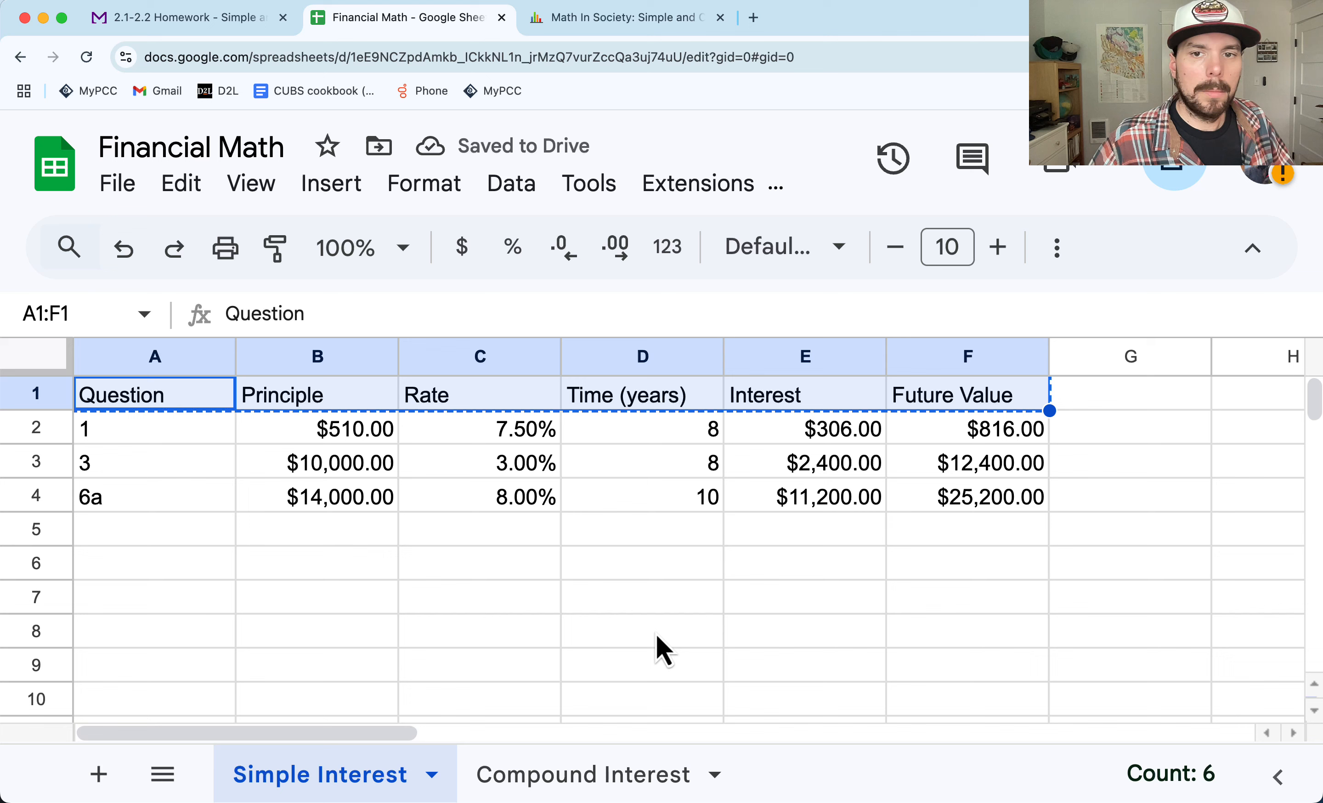
left_click(531, 779)
key("super+v")
left_click(494, 472)
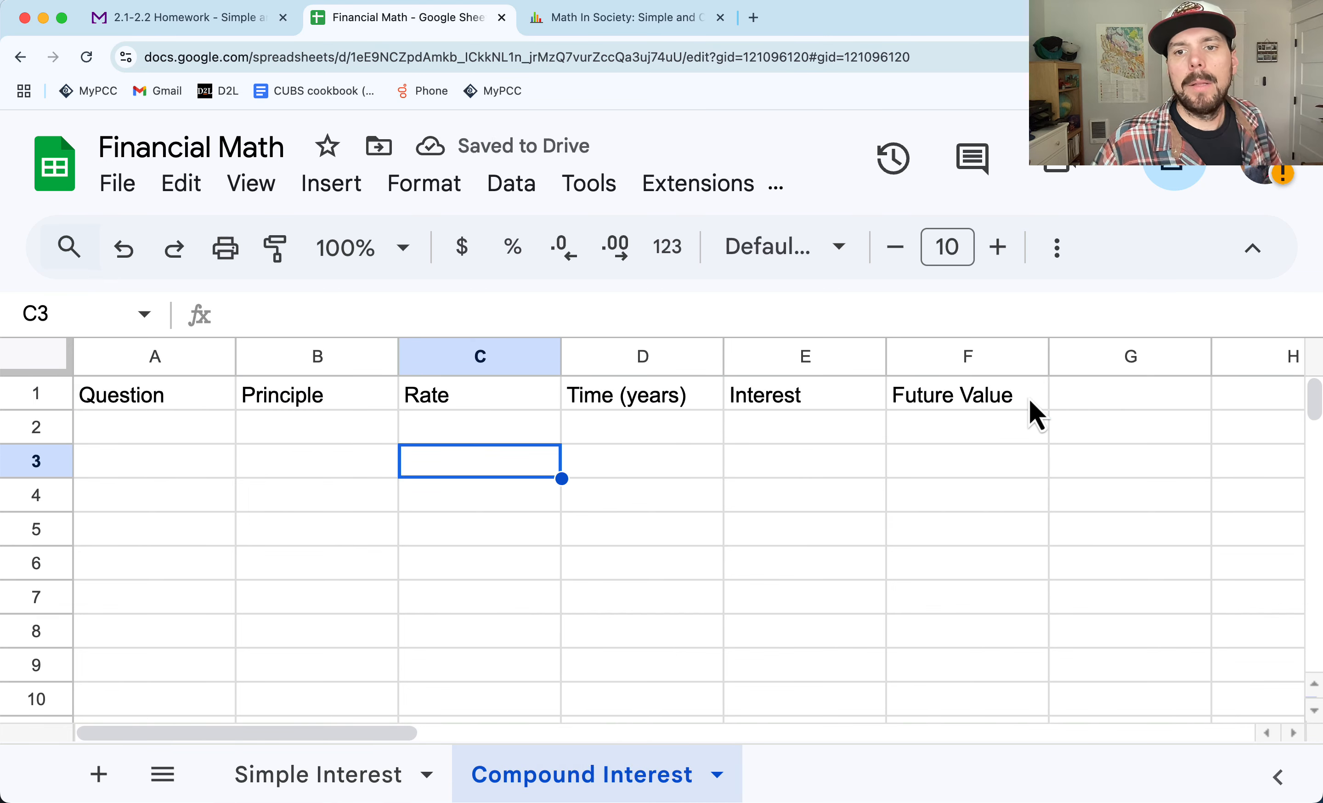
left_click(1018, 396)
left_click(794, 405)
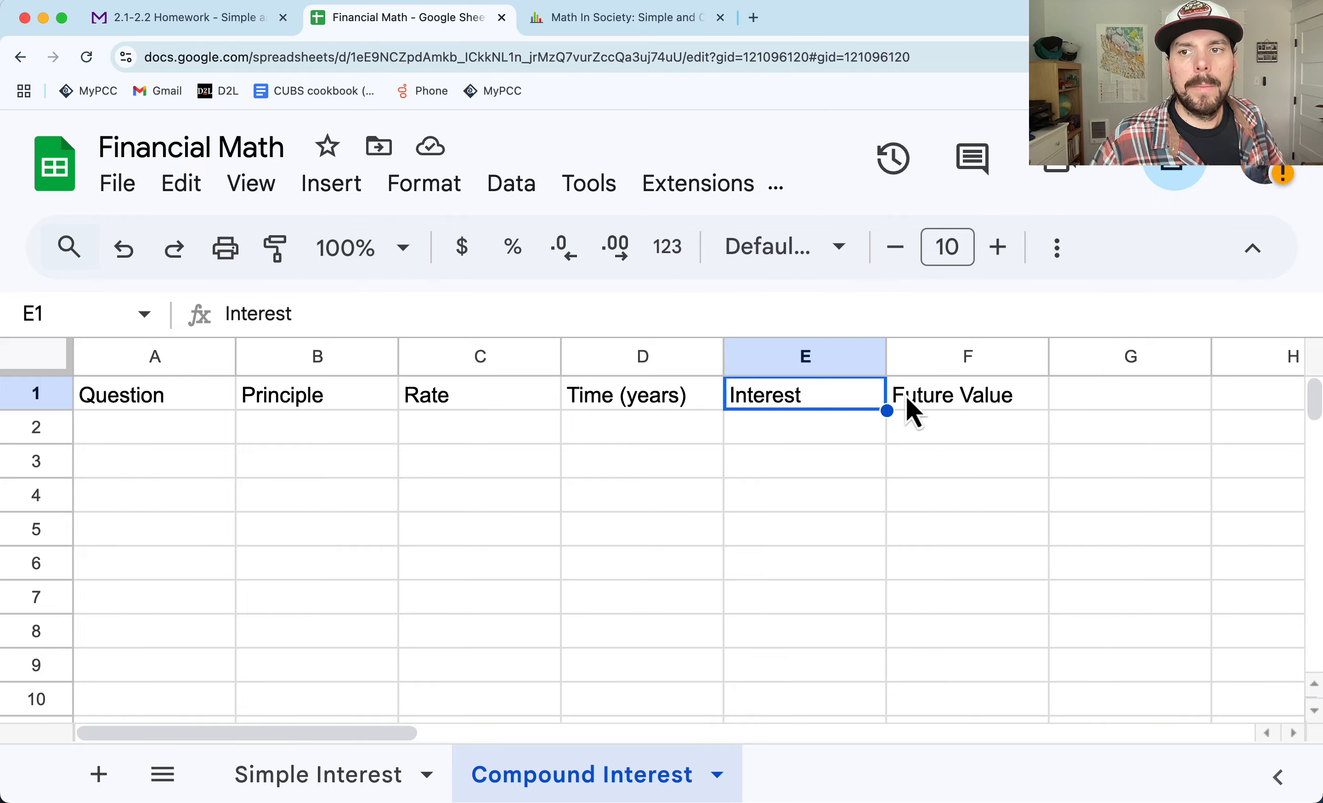
left_click(907, 410)
left_click(796, 405)
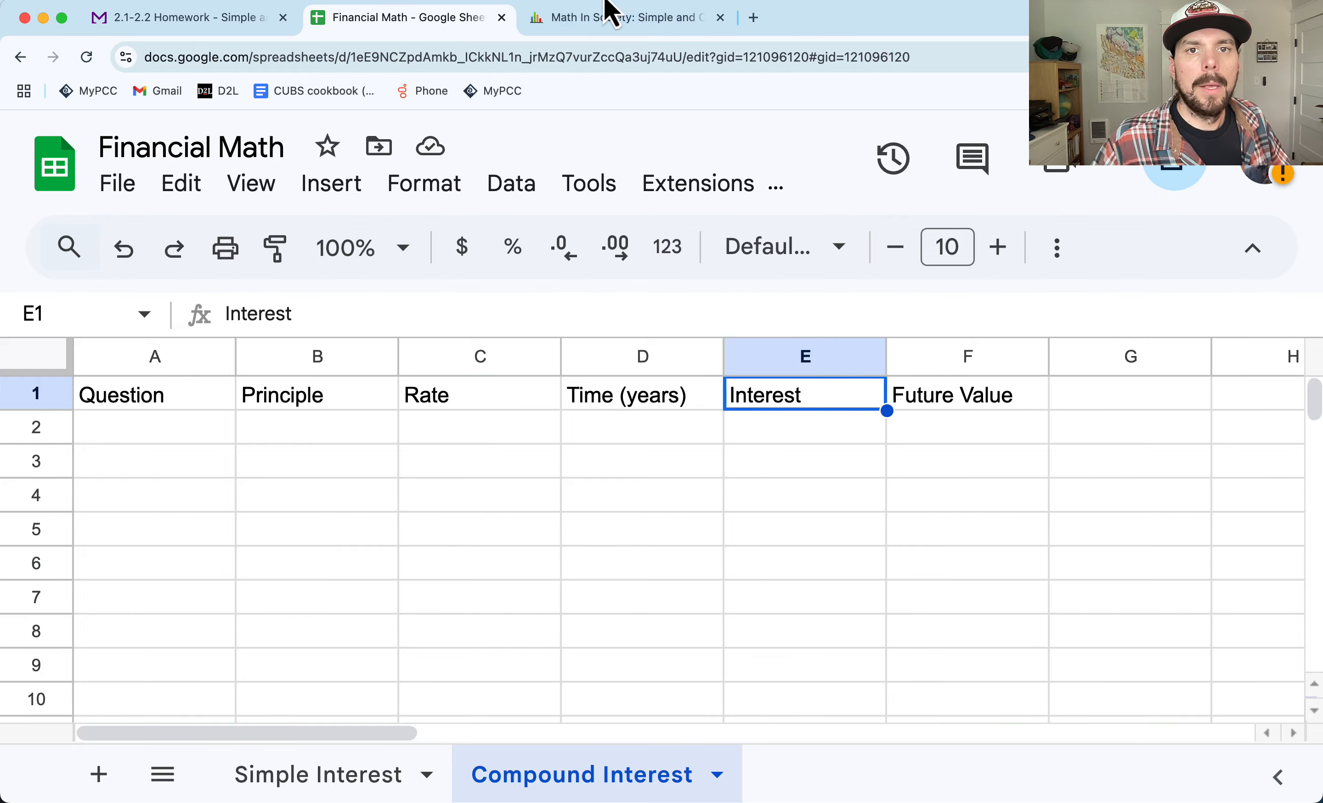
Step: Look up the compound interest formula and the arguments of the FV spreadsheet function in textbook section 2.2
left_click(611, 16)
scroll(693, 433, "down", 10)
scroll(738, 509, "down", 15)
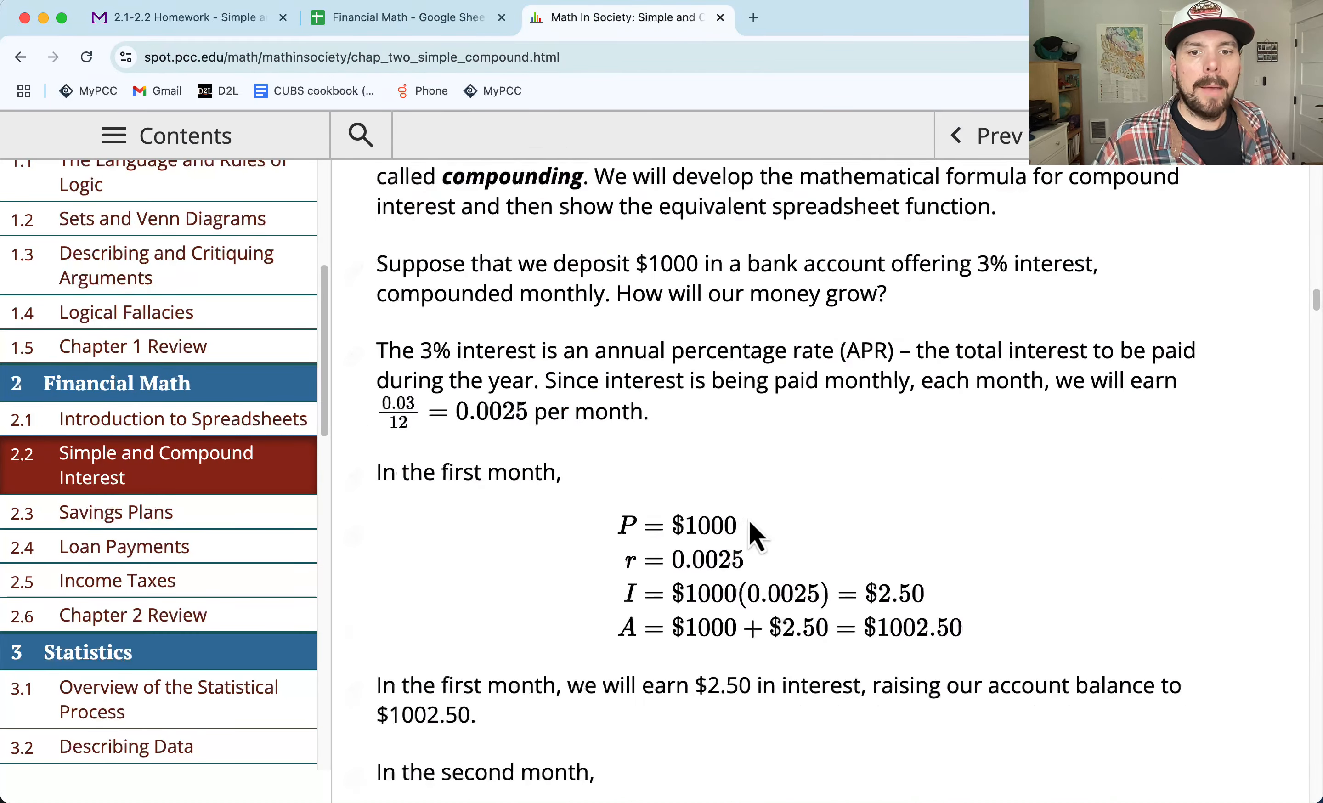
scroll(739, 492, "down", 15)
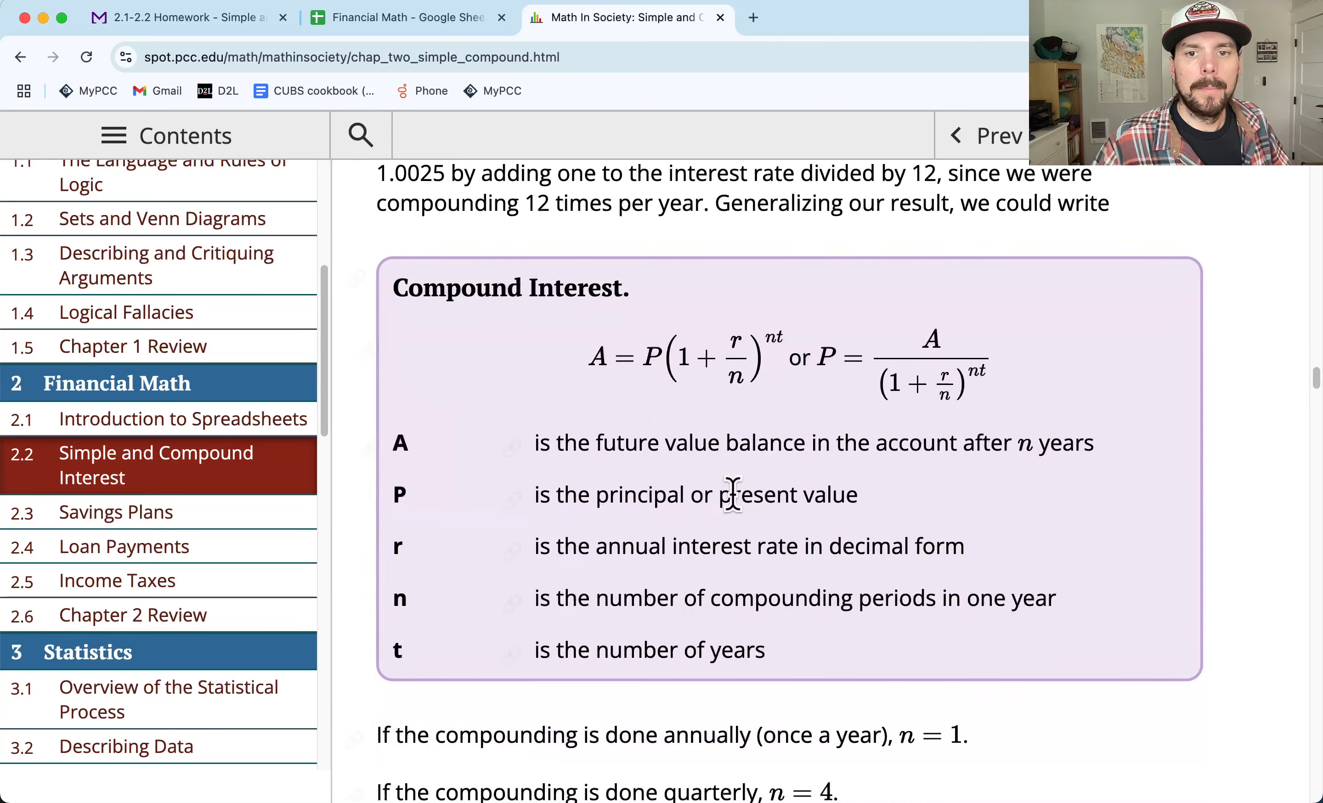
scroll(759, 495, "down", 6)
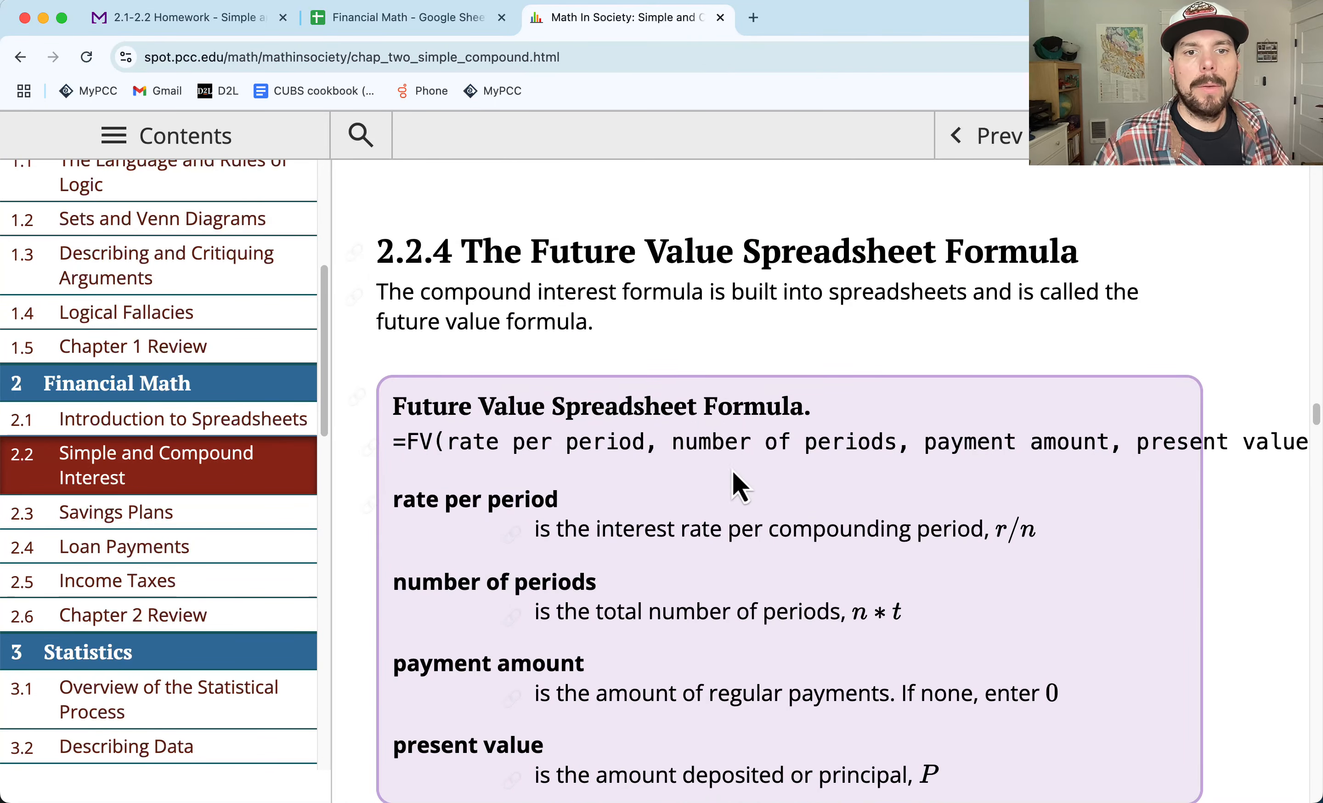
left_click_drag(405, 441, 433, 441)
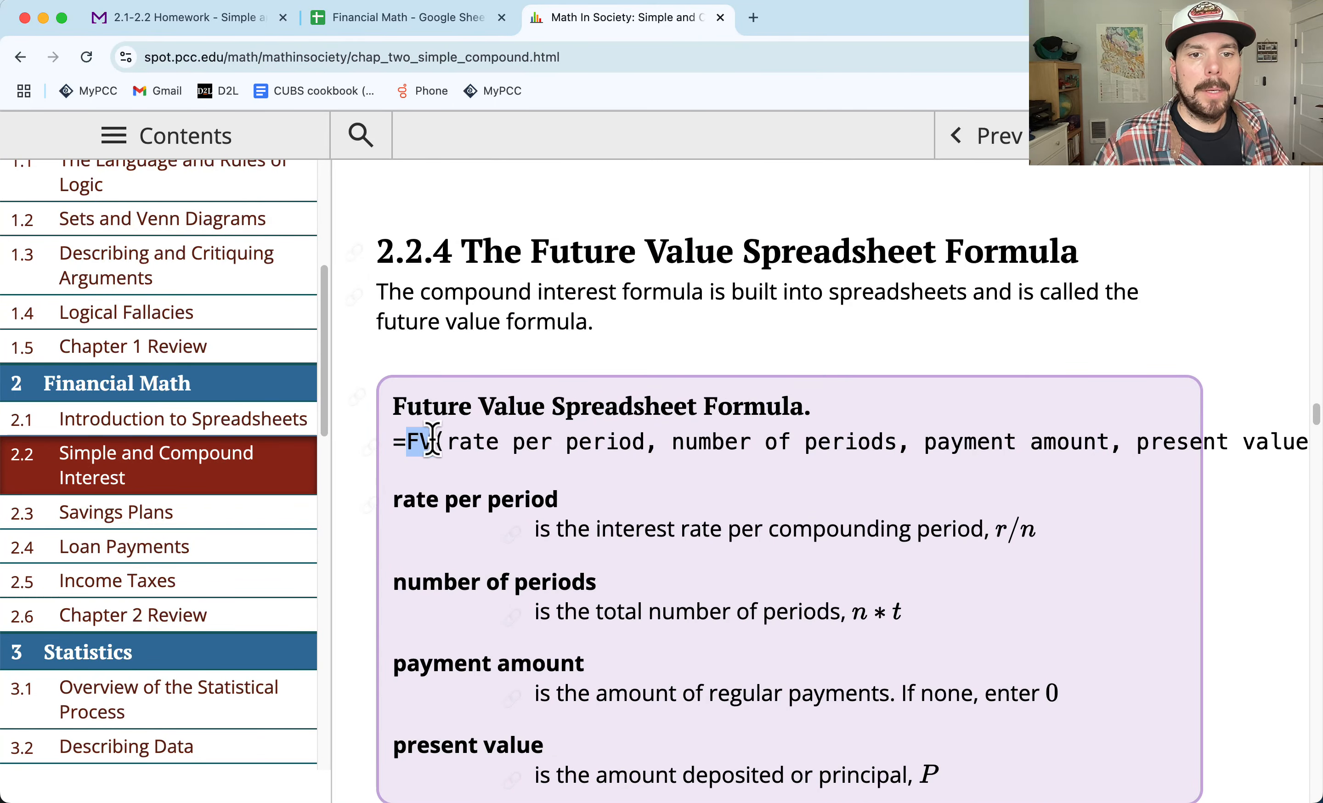
scroll(698, 633, "down", 1)
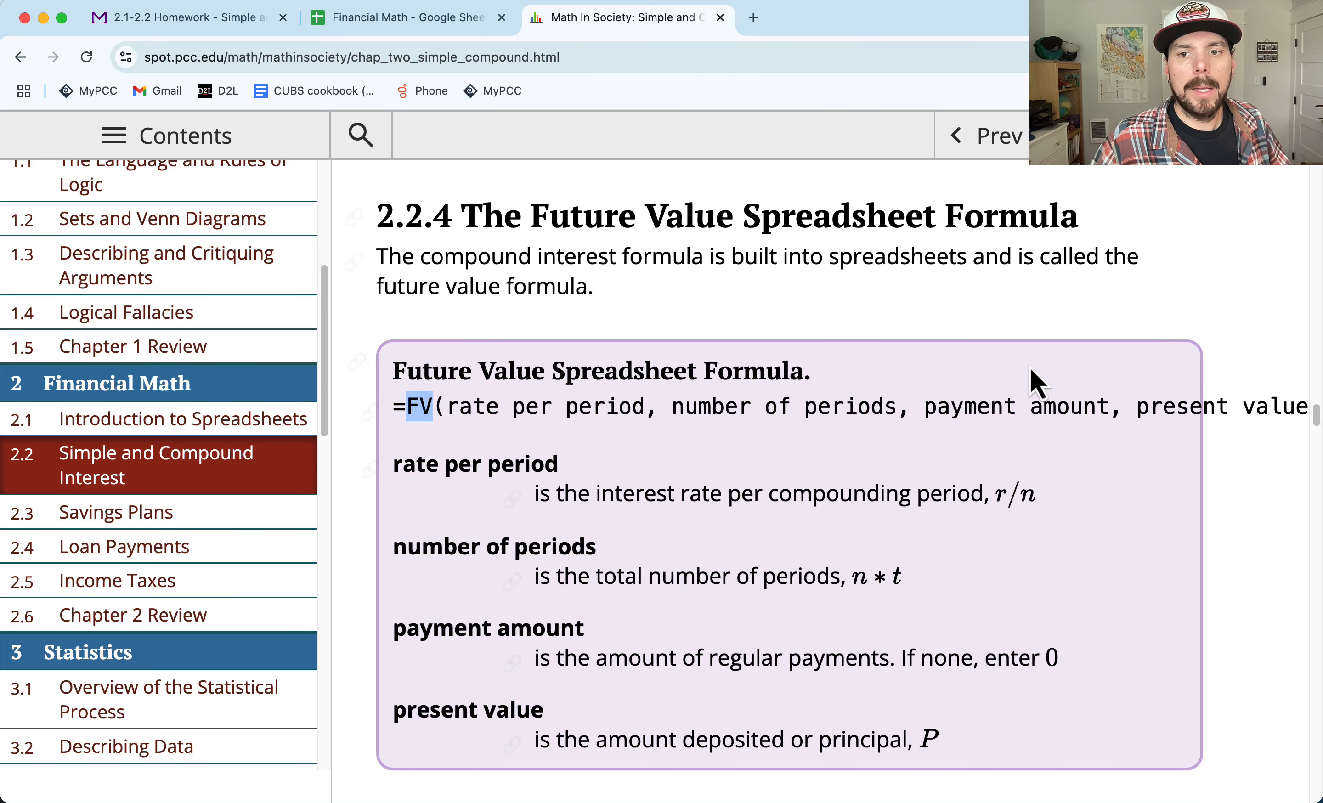
scroll(860, 417, "down", 1)
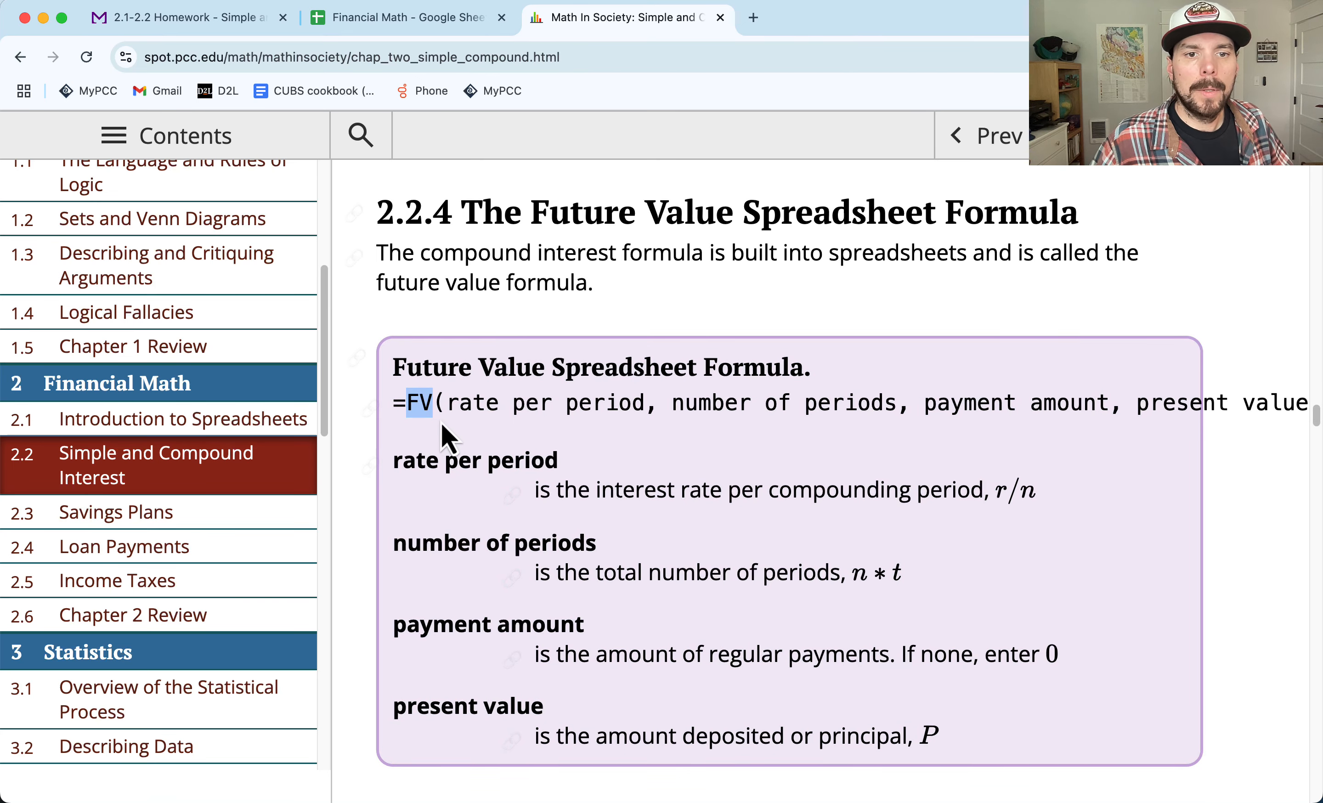
left_click_drag(428, 402, 1316, 407)
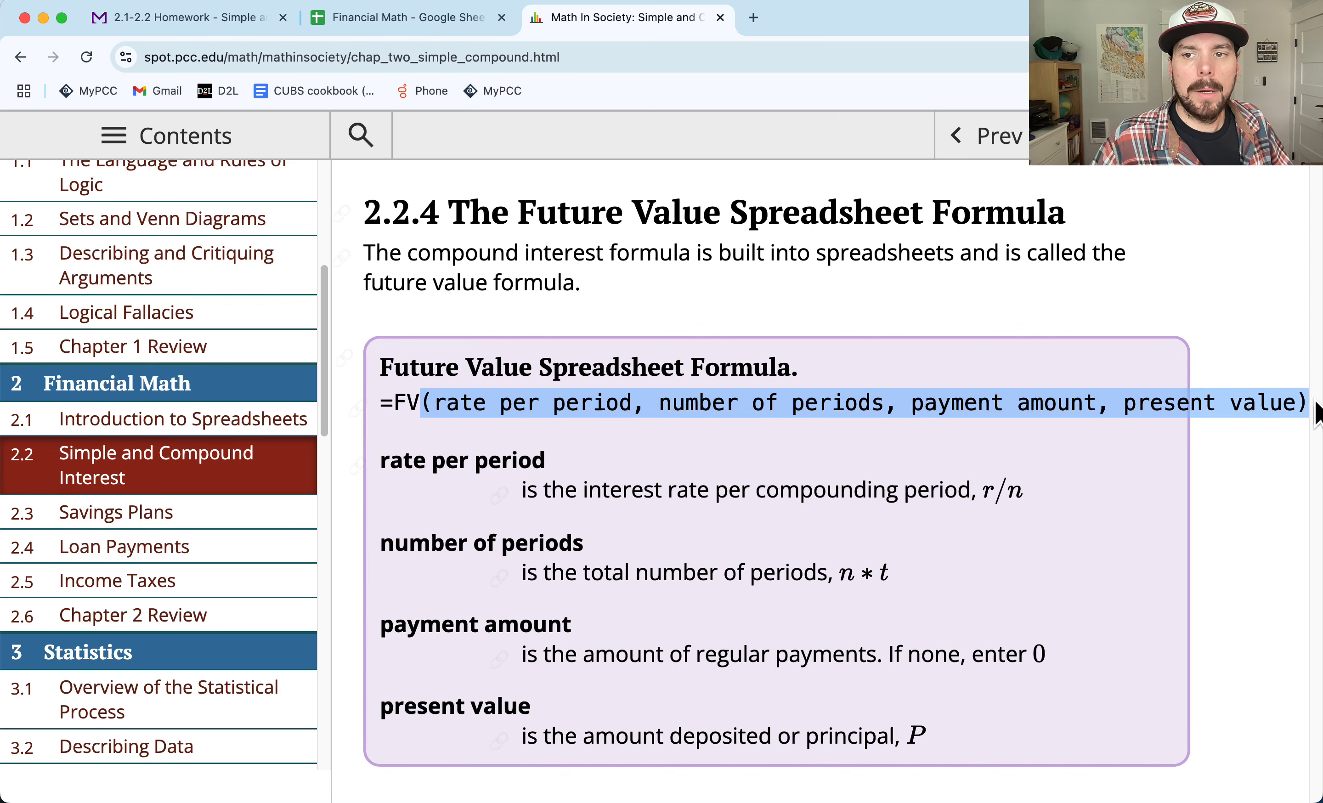
Step: Switch to the Financial Math spreadsheet and enter 6b as the question label in cell A2 of the Compound Interest sheet
left_click(429, 23)
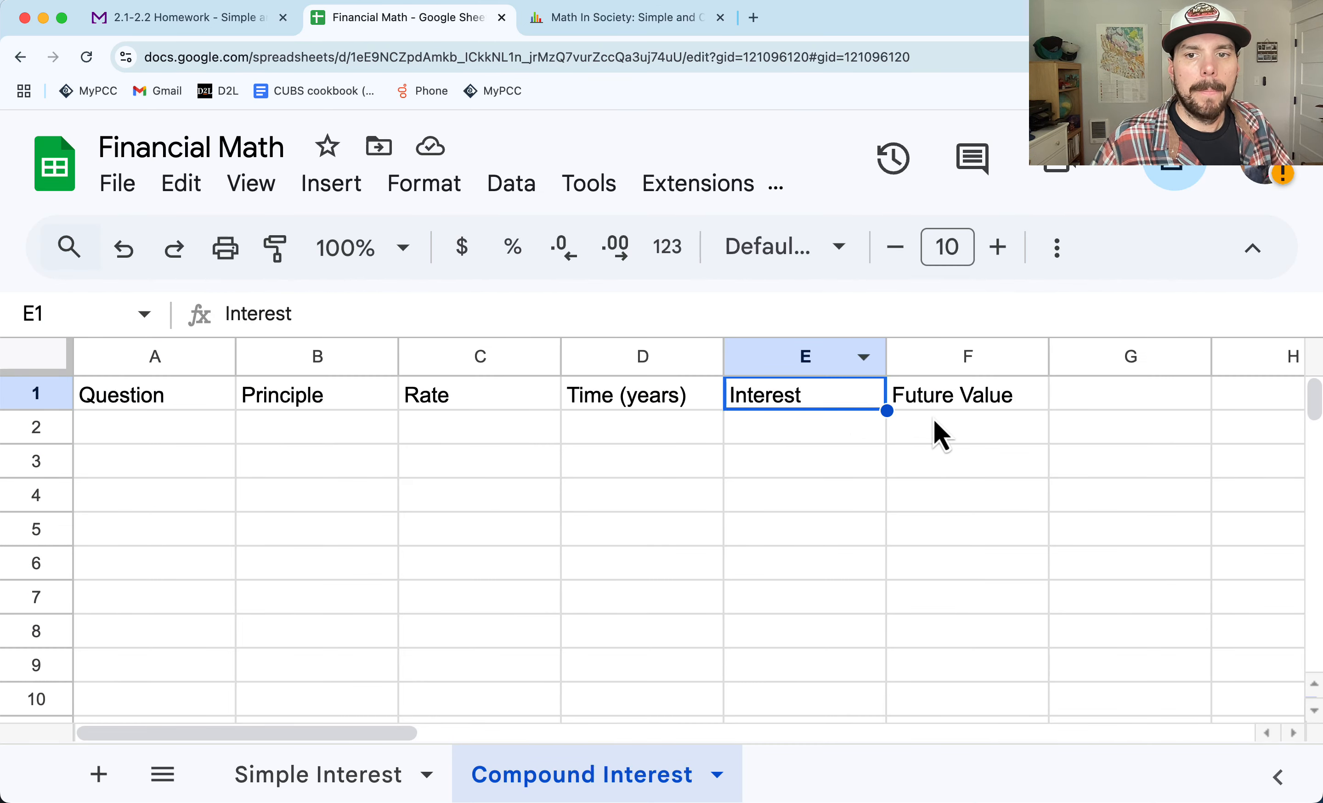
left_click(190, 435)
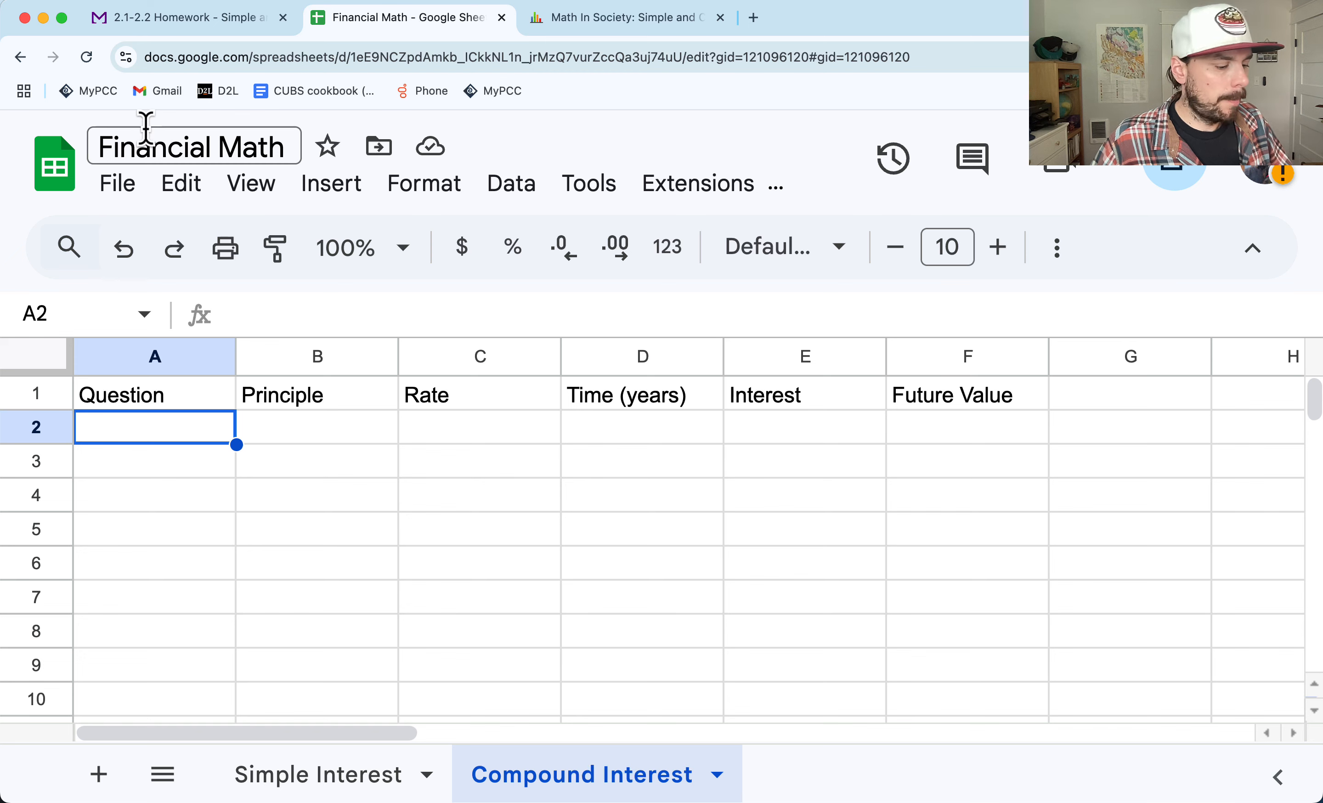
type("6b")
key("Tab")
type("q")
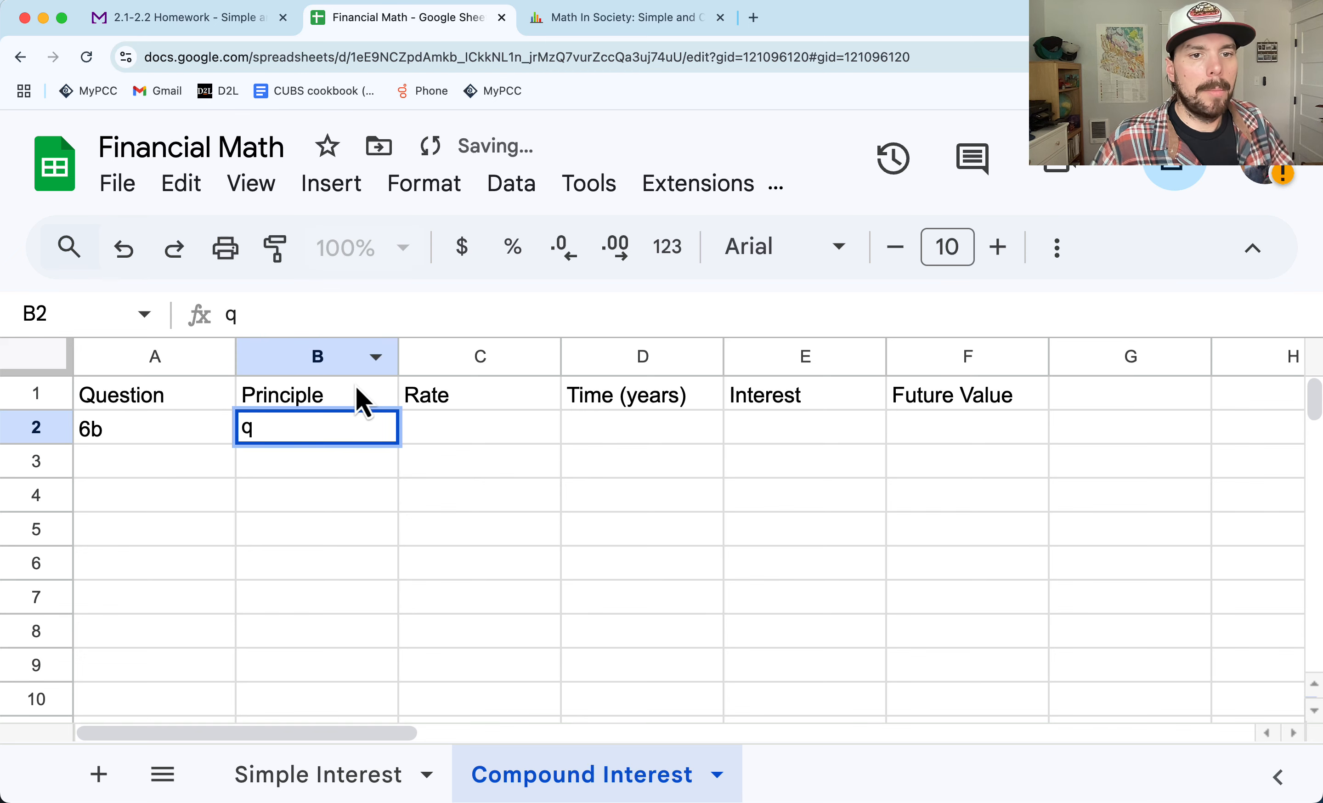
key("BackSpace")
Step: Consult homework Question 6 and enter its principal 14000, rate 8 and time 10 in row 2 of the Compound Interest sheet
left_click(228, 18)
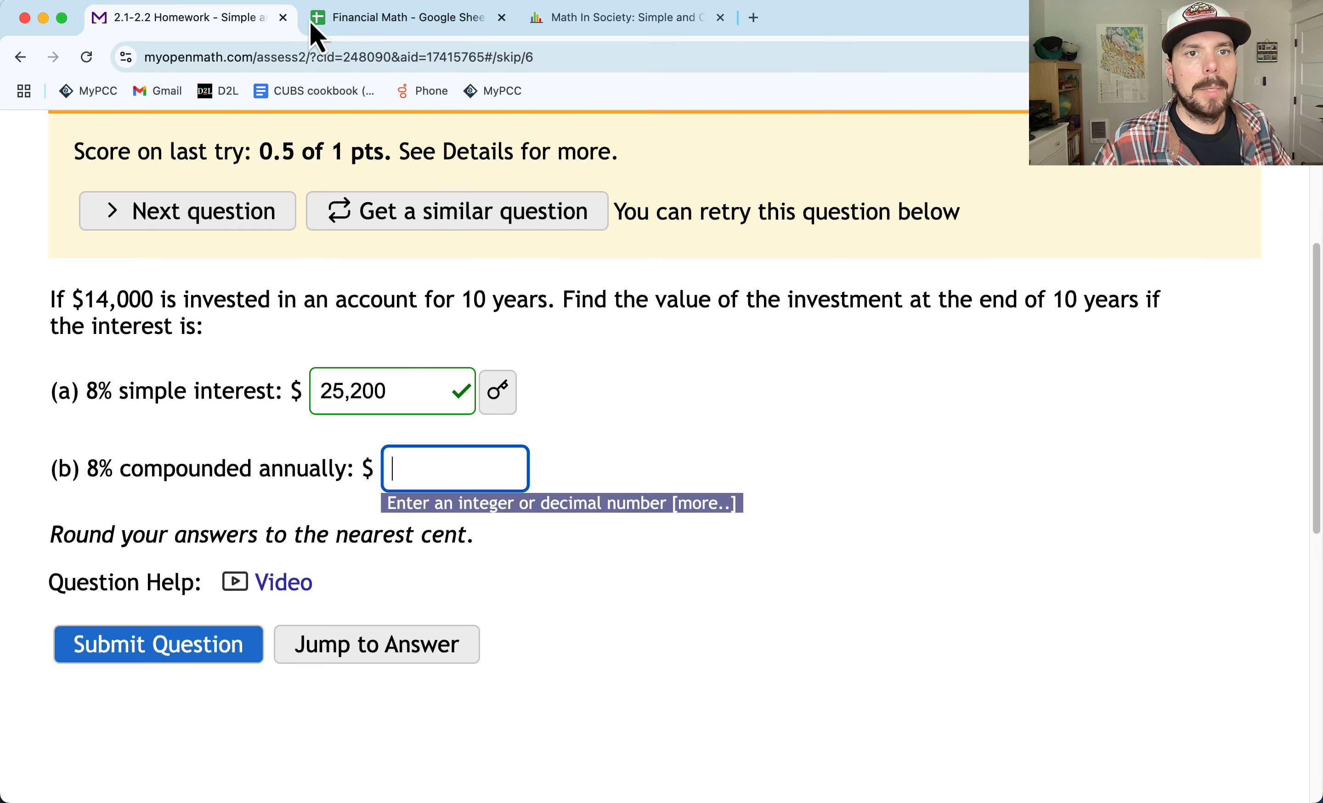
left_click(371, 20)
type("1400")
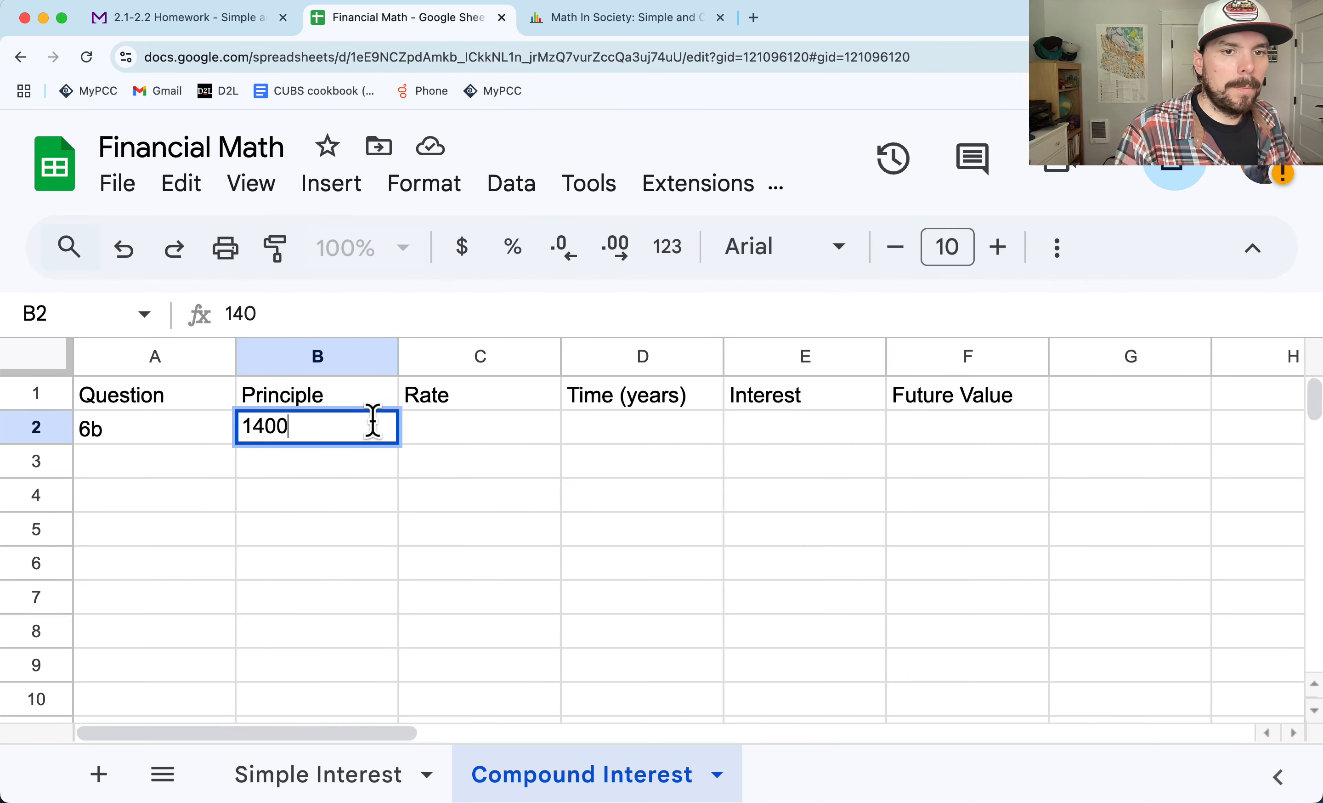
type("0")
key("Tab")
type("8")
key("Tab")
type("10")
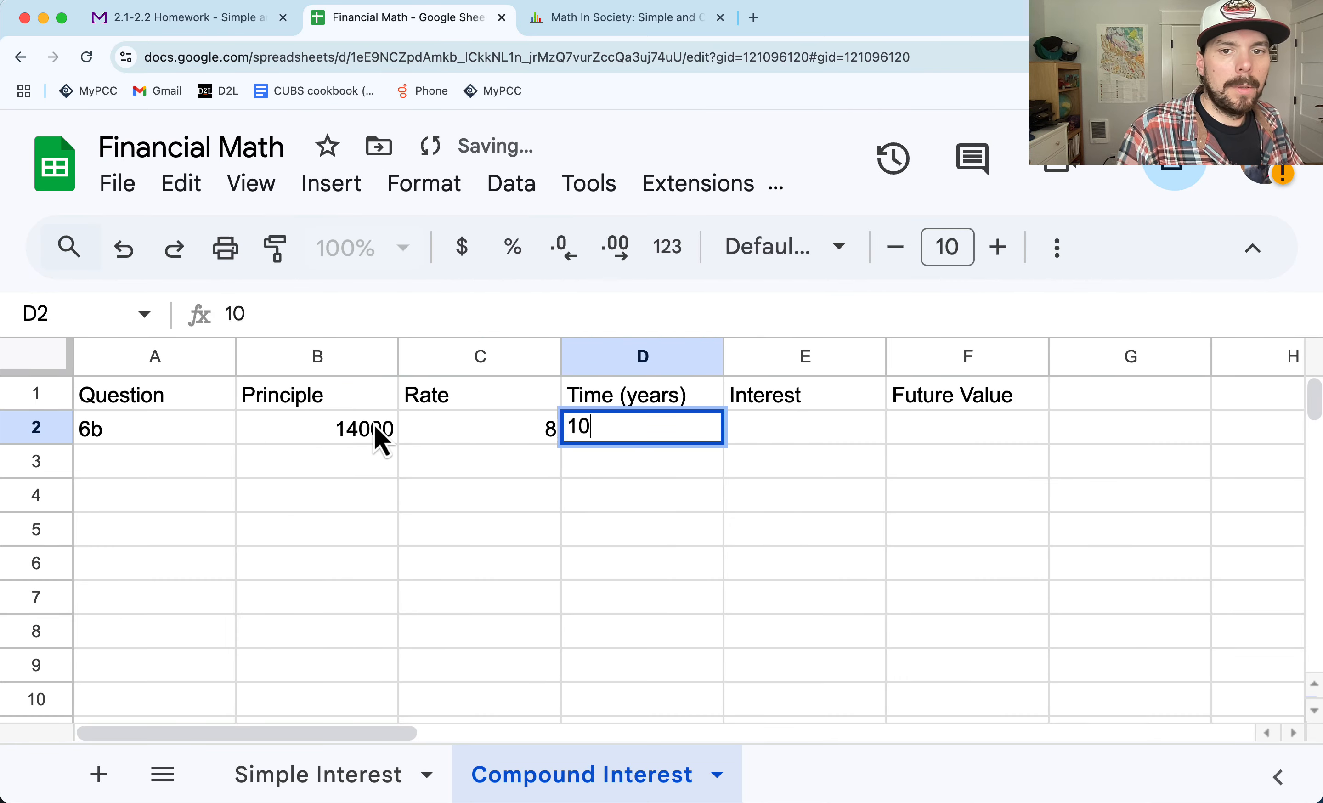
key("Tab")
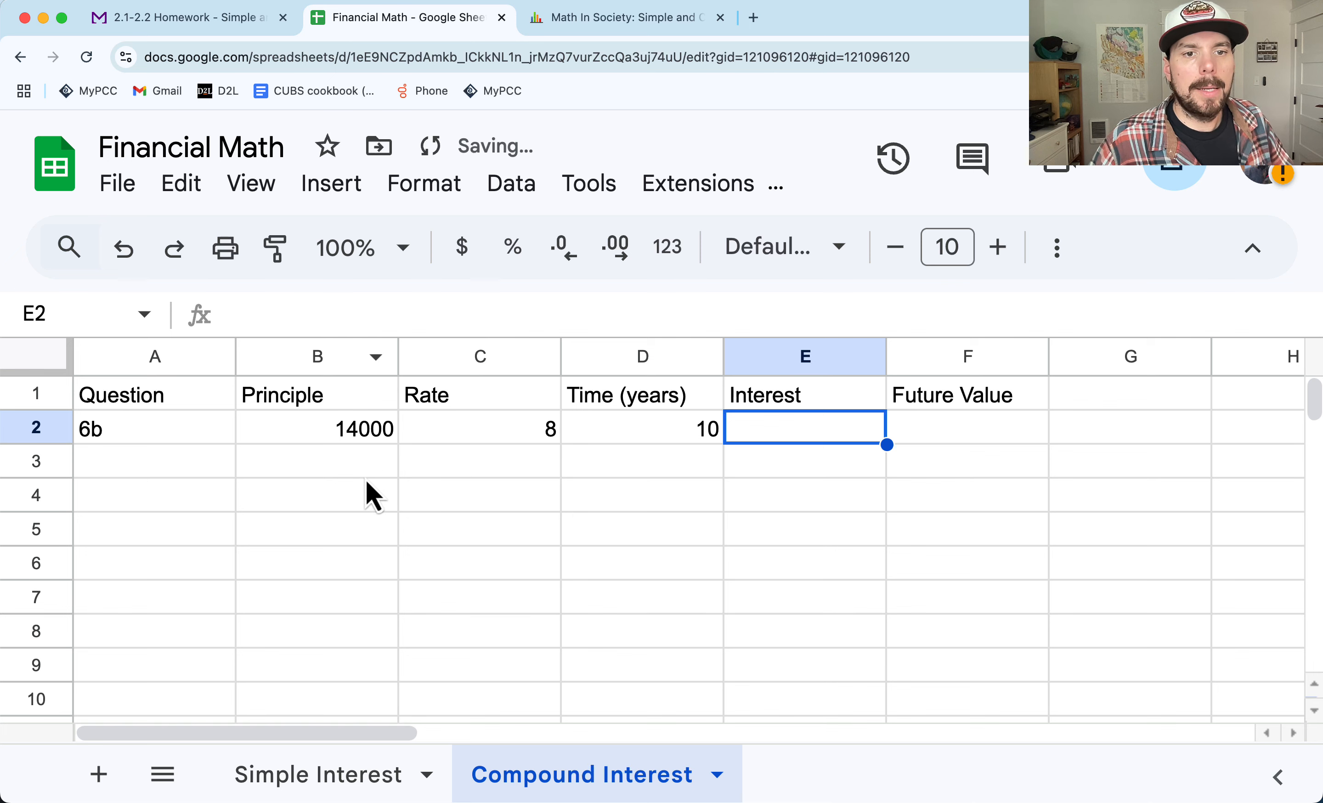
Step: Format the Principle, Interest and Future Value columns as currency and the Rate column as percent
left_click(348, 361)
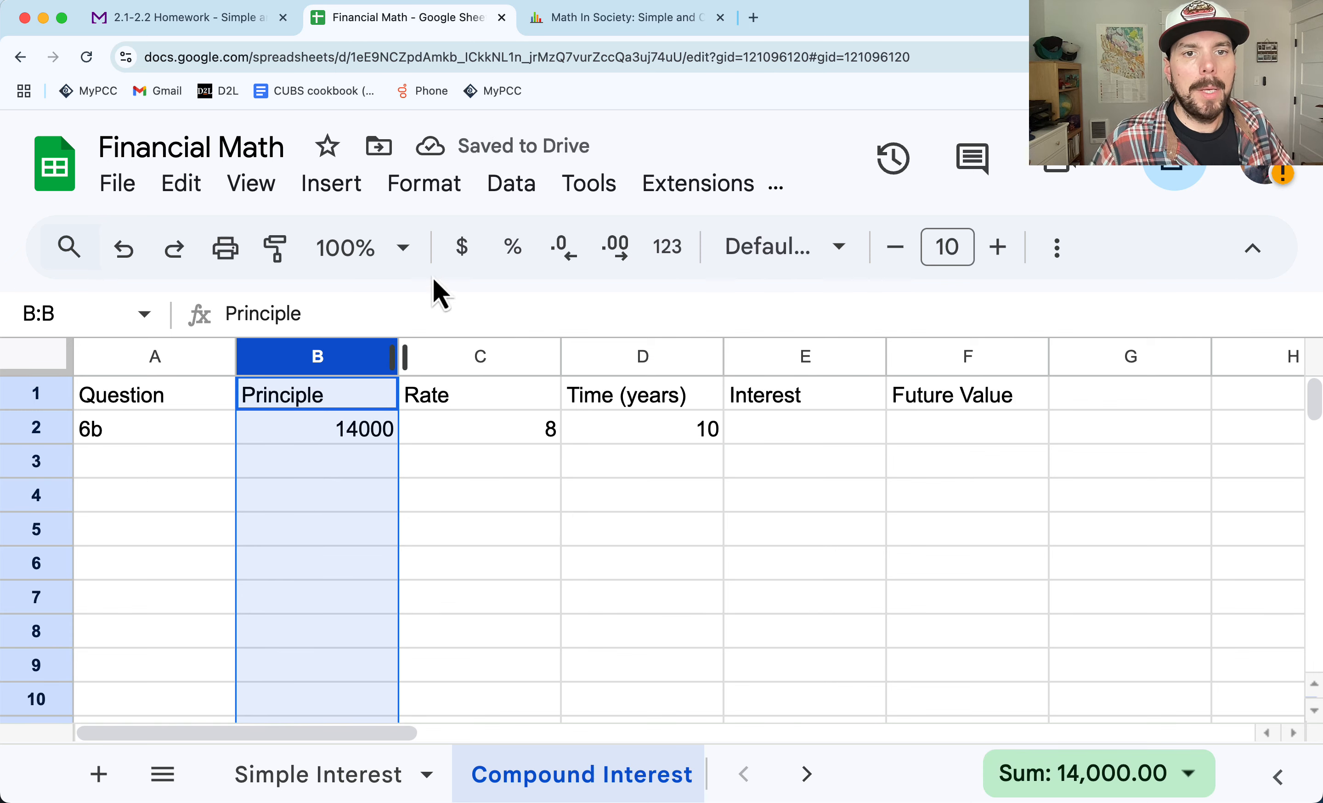
left_click(461, 250)
left_click(486, 357)
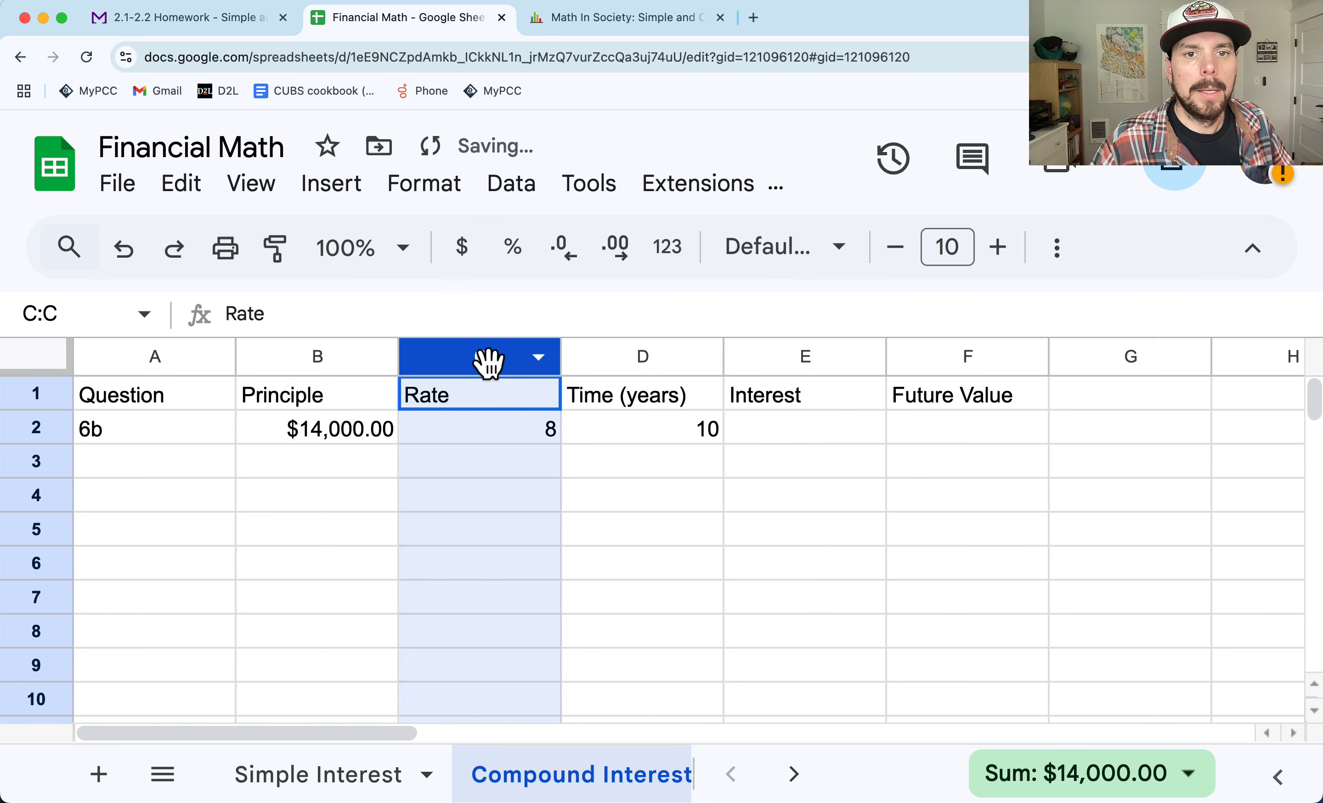
left_click(521, 249)
left_click(793, 358)
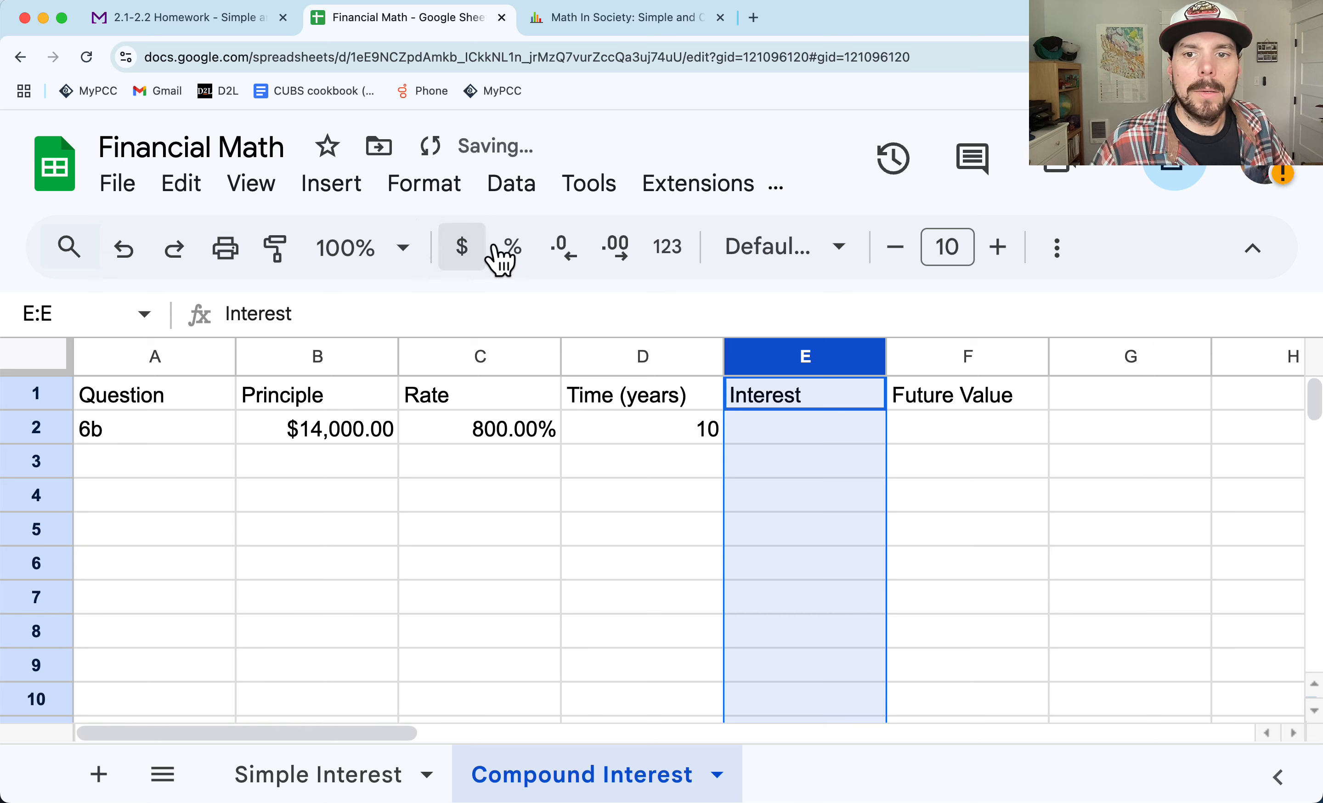
left_click(945, 364)
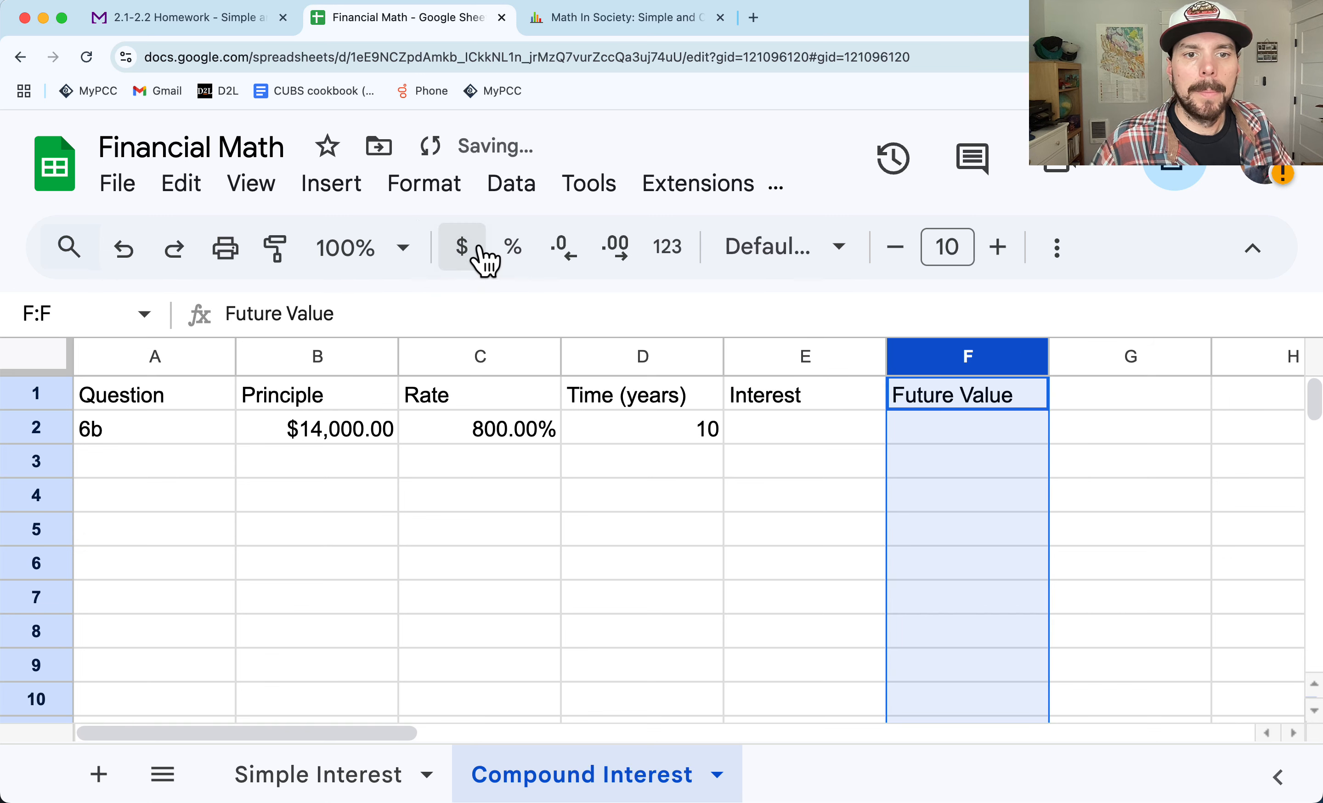
left_click(661, 468)
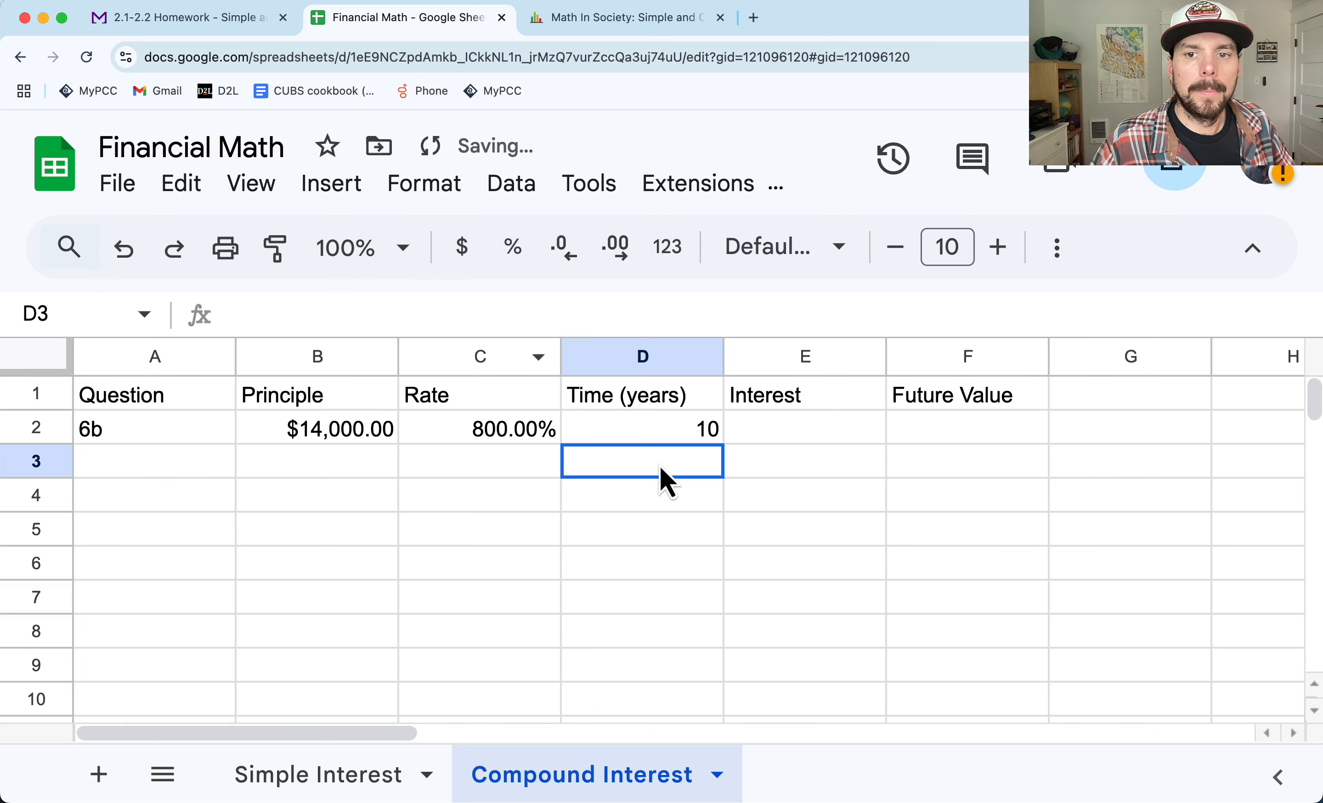
Step: Set the Question 6b rate in cell C2 to 8%
left_click(970, 430)
left_click(537, 441)
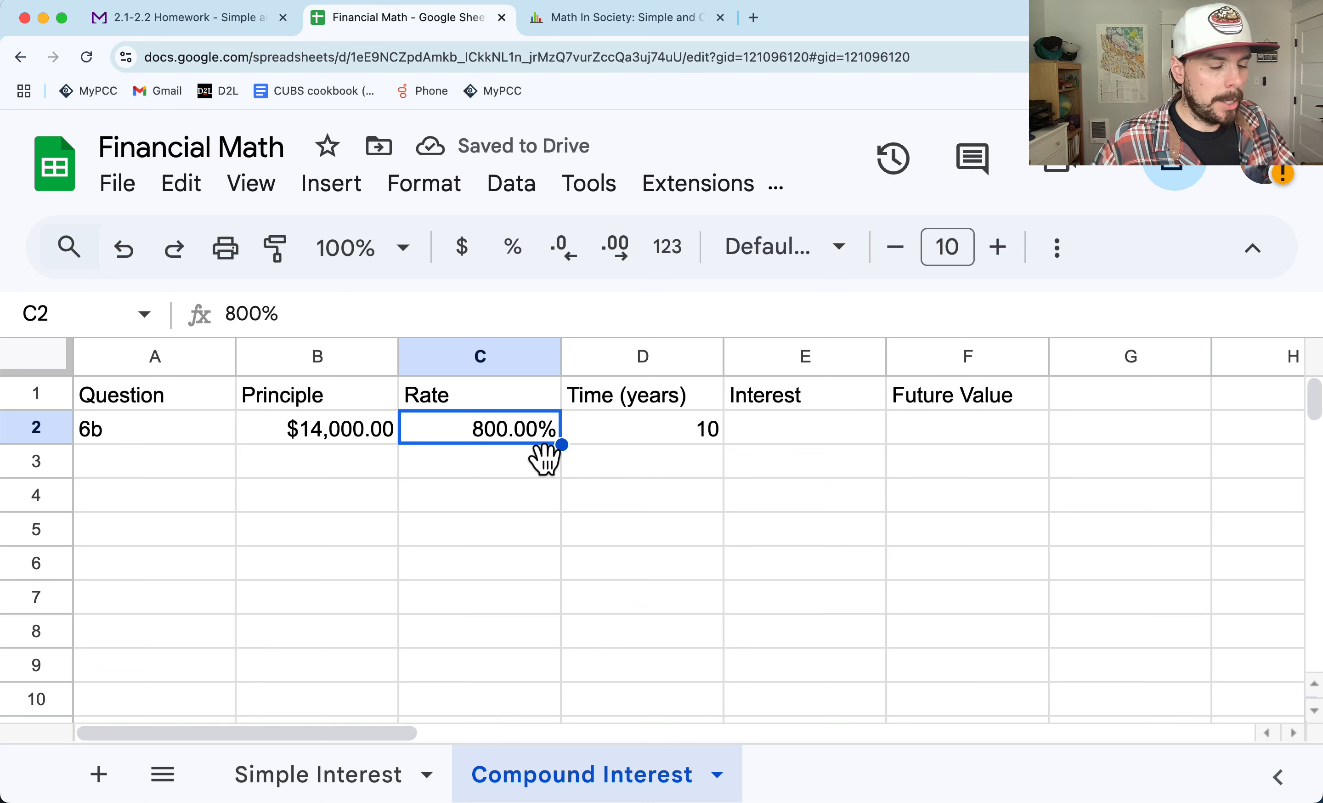
type("89")
key("BackSpace")
key("Return")
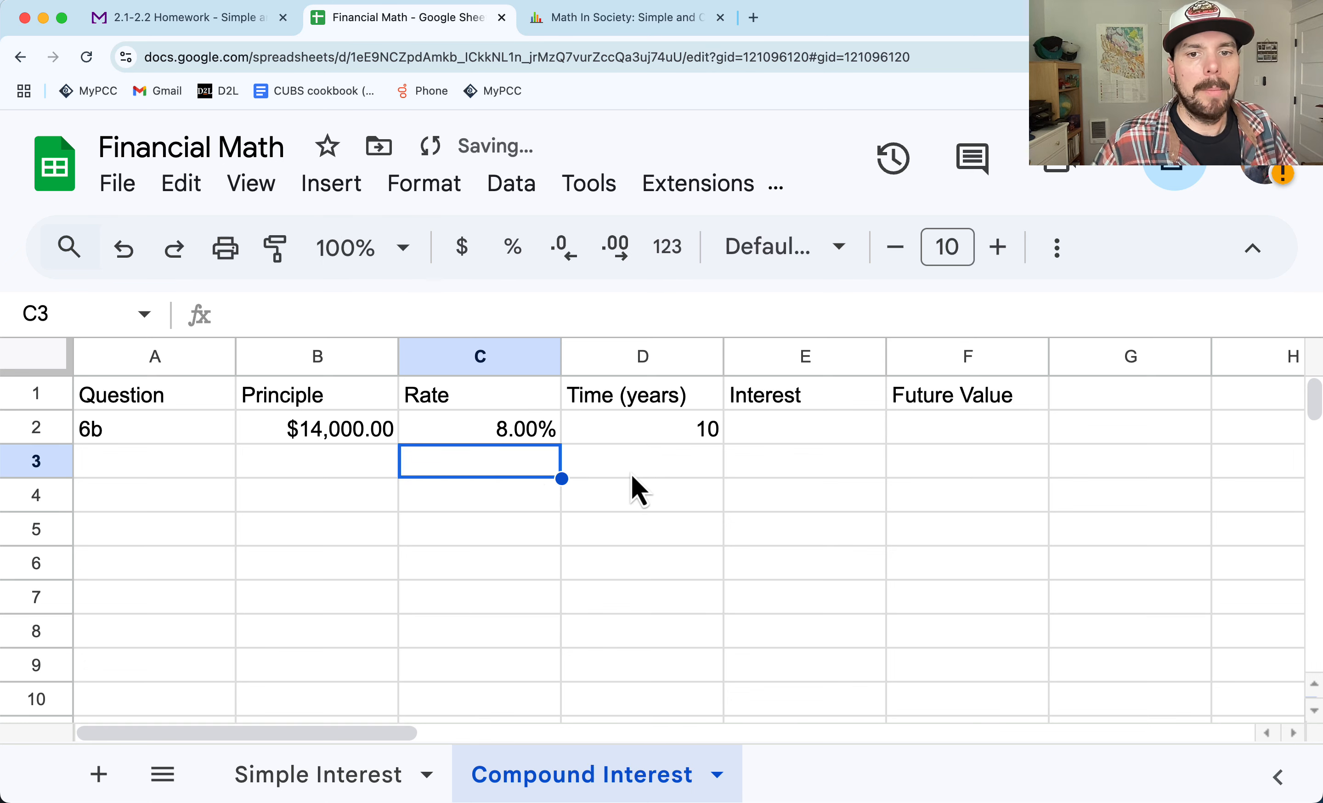
left_click(958, 439)
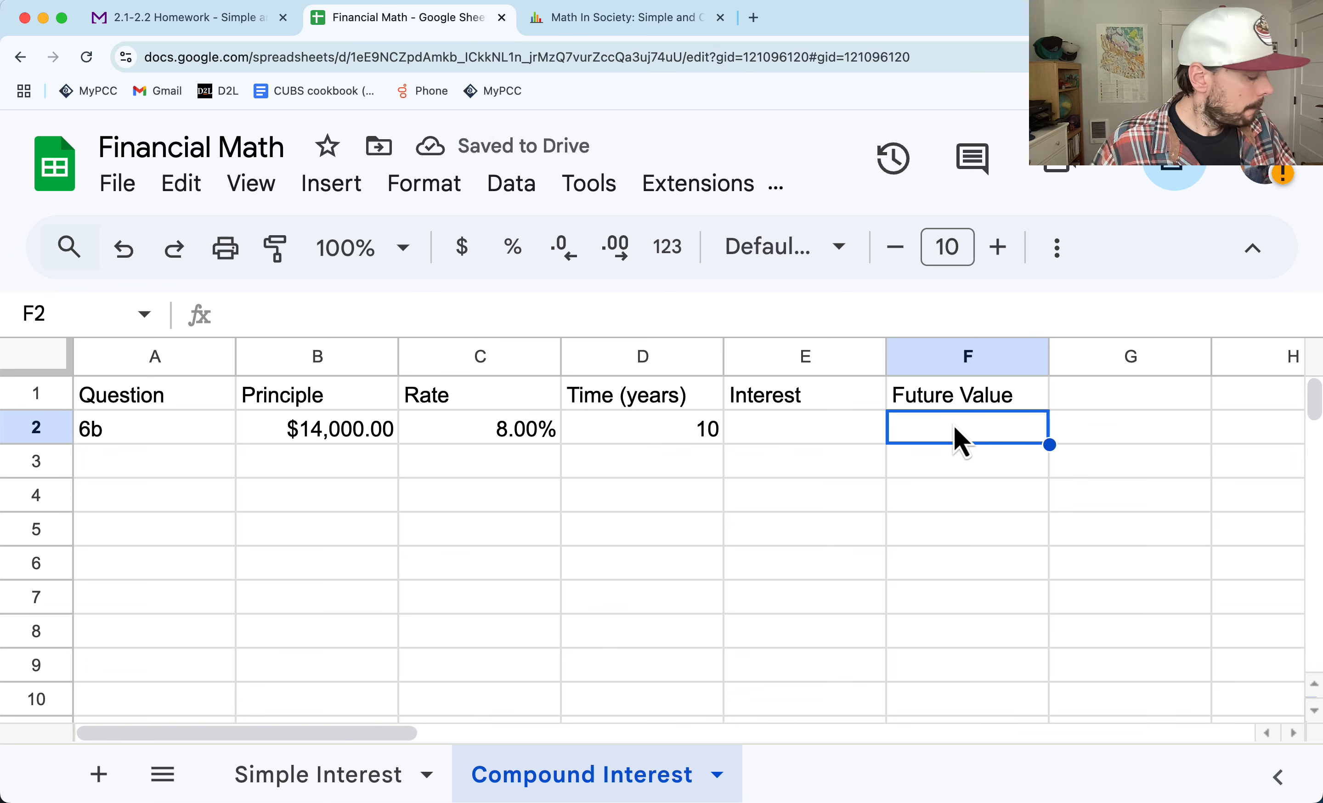
type("=")
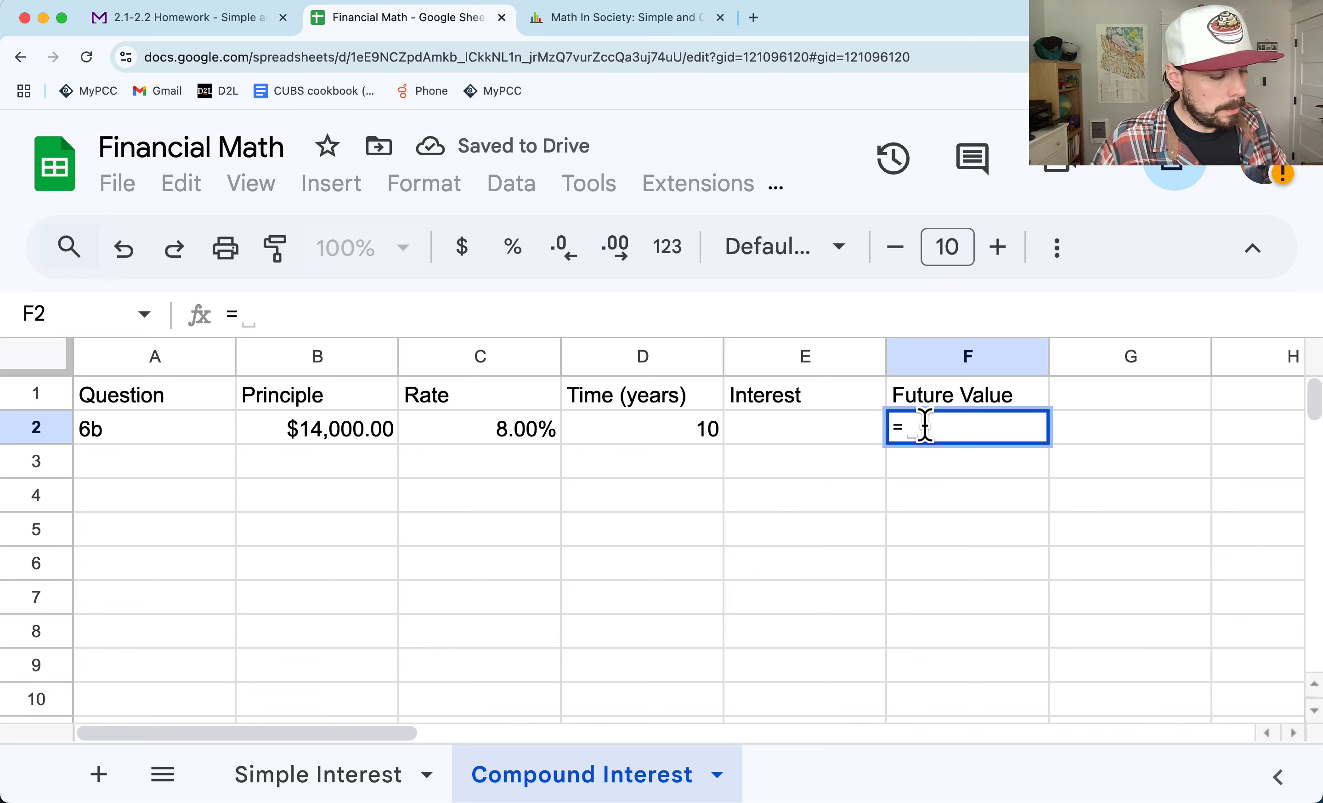
type("FV(")
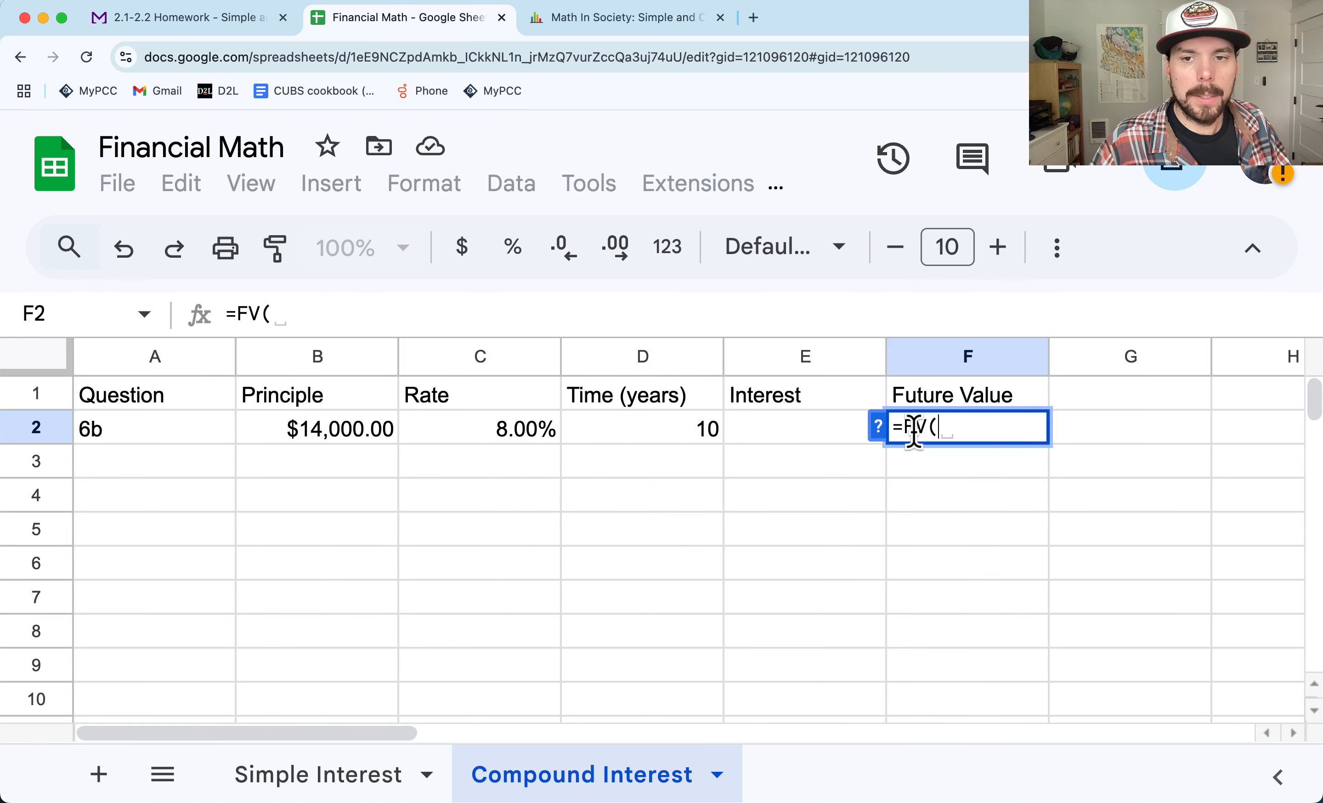
left_click(879, 428)
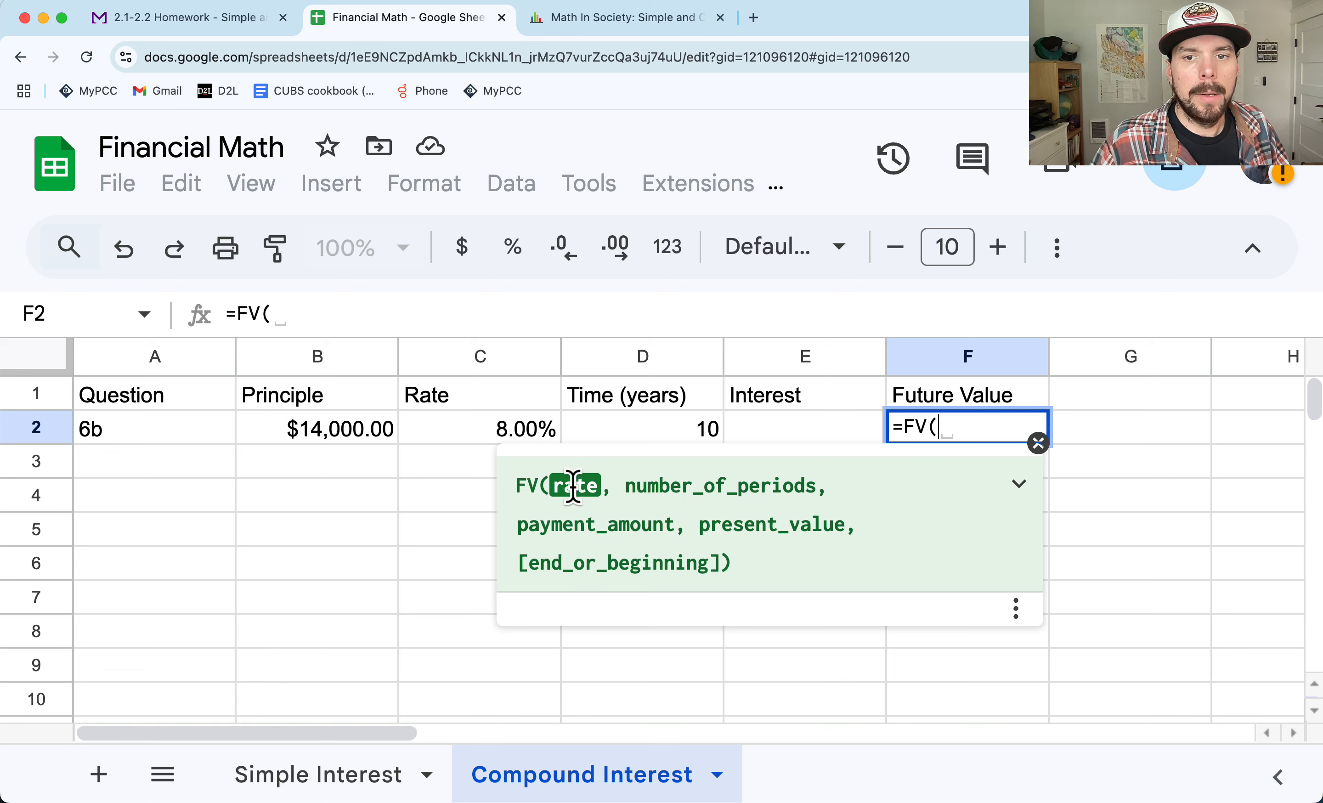
key("BackSpace")
key("BackSpace")
key("BackSpace")
key("BackSpace")
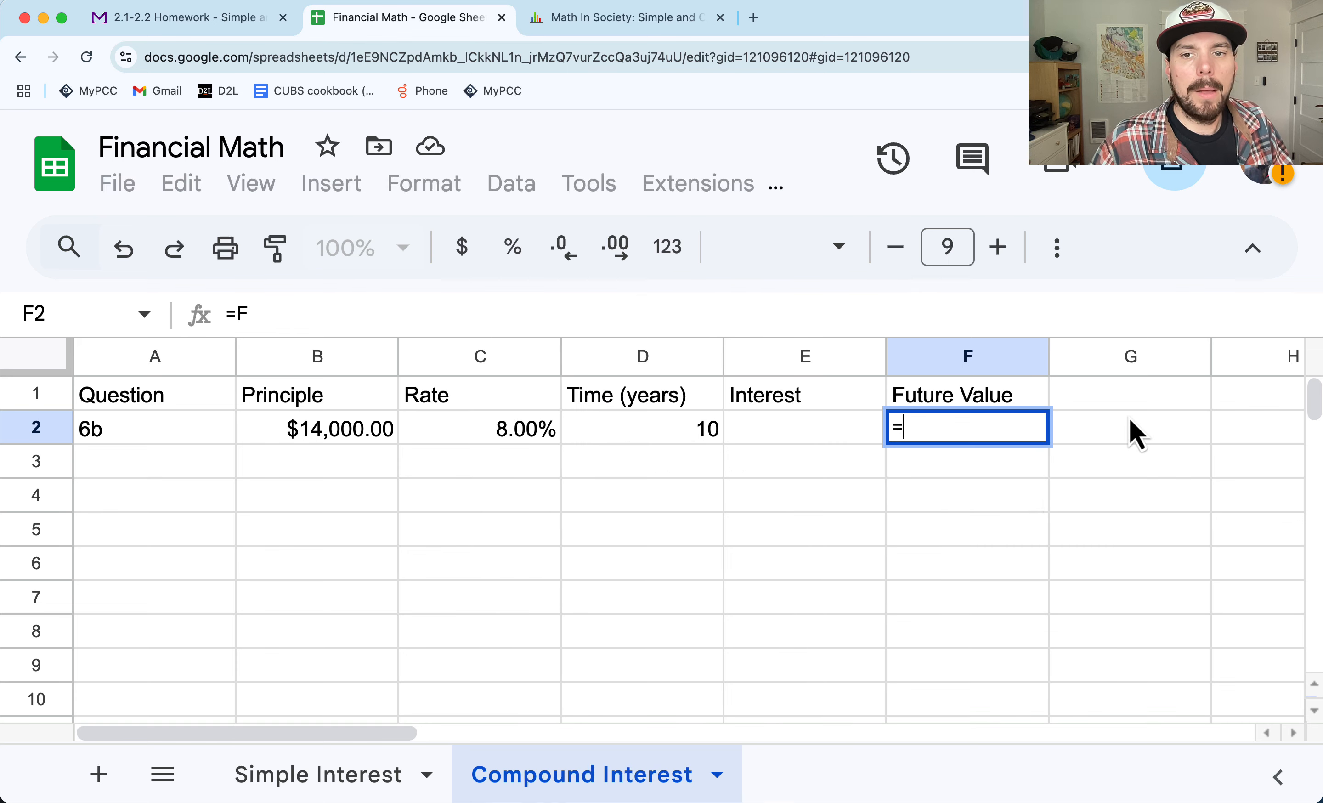
key("Tab")
Step: Check the FV arguments in the textbook, then insert one column between Rate and Time (years) in the Compound Interest sheet
left_click(599, 18)
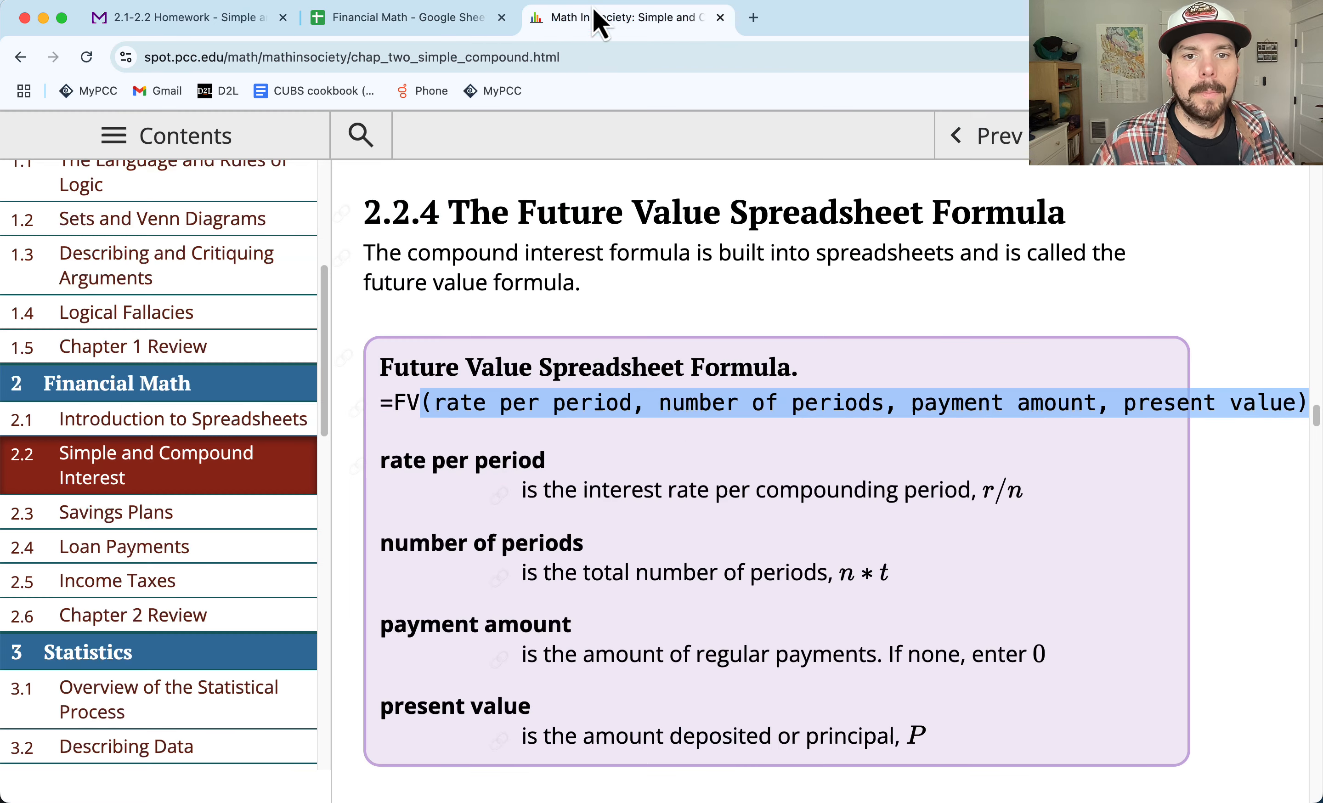
left_click(732, 403)
left_click_drag(498, 403, 930, 459)
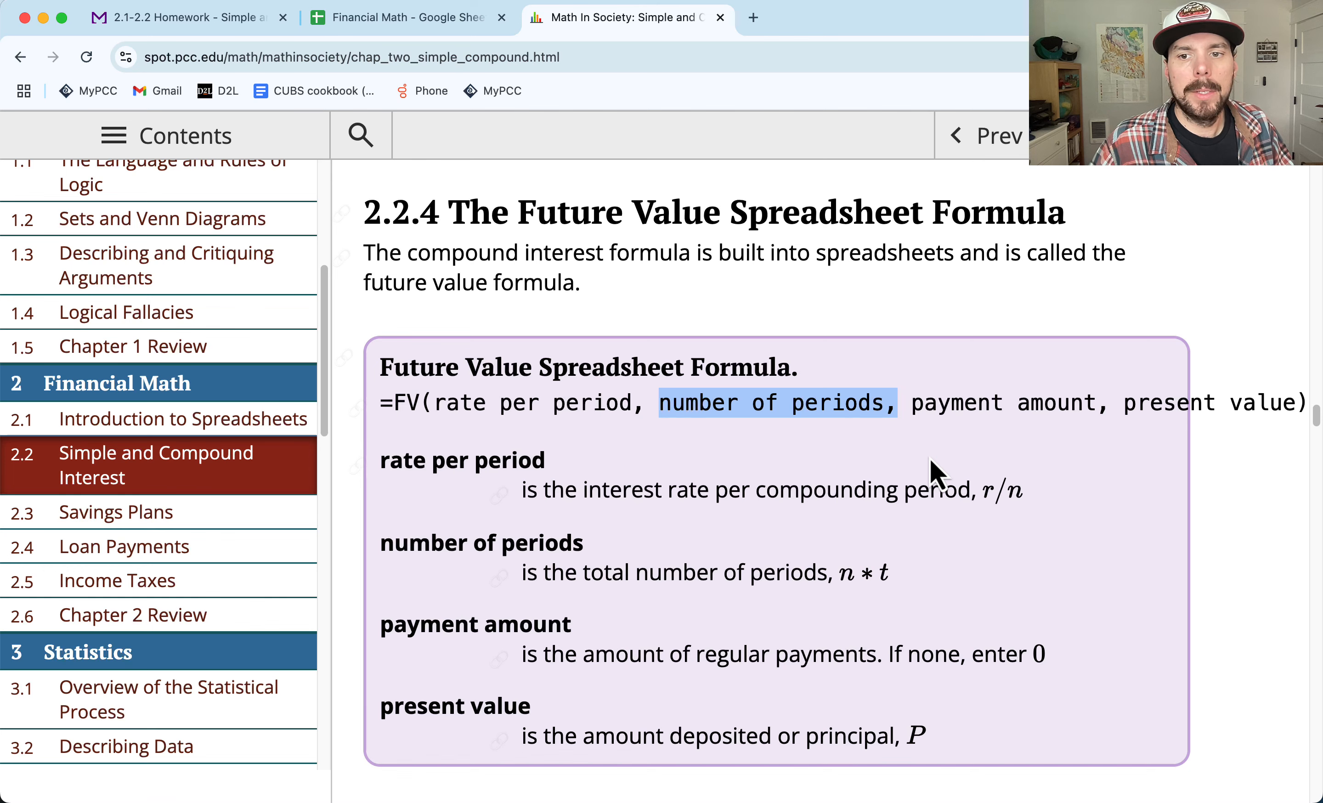
left_click_drag(990, 494, 1038, 493)
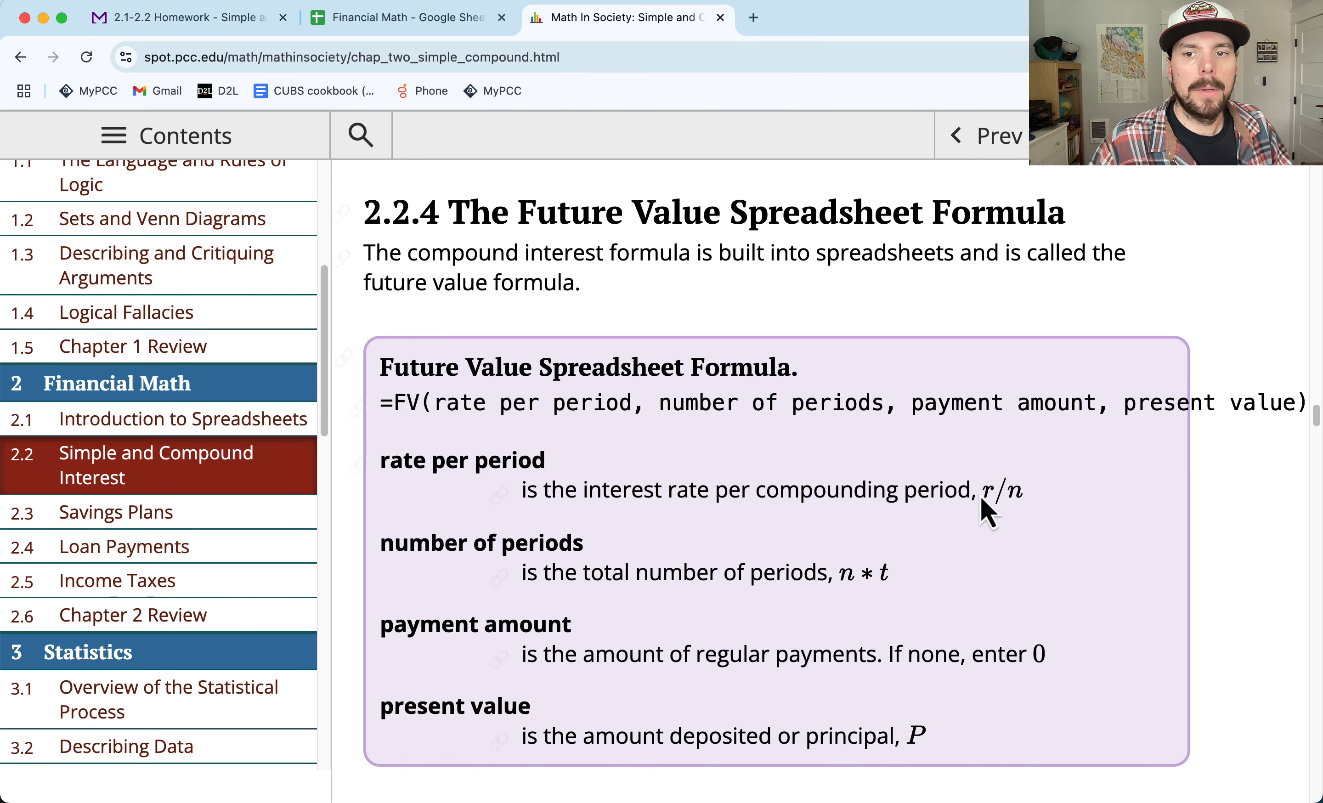
left_click(406, 21)
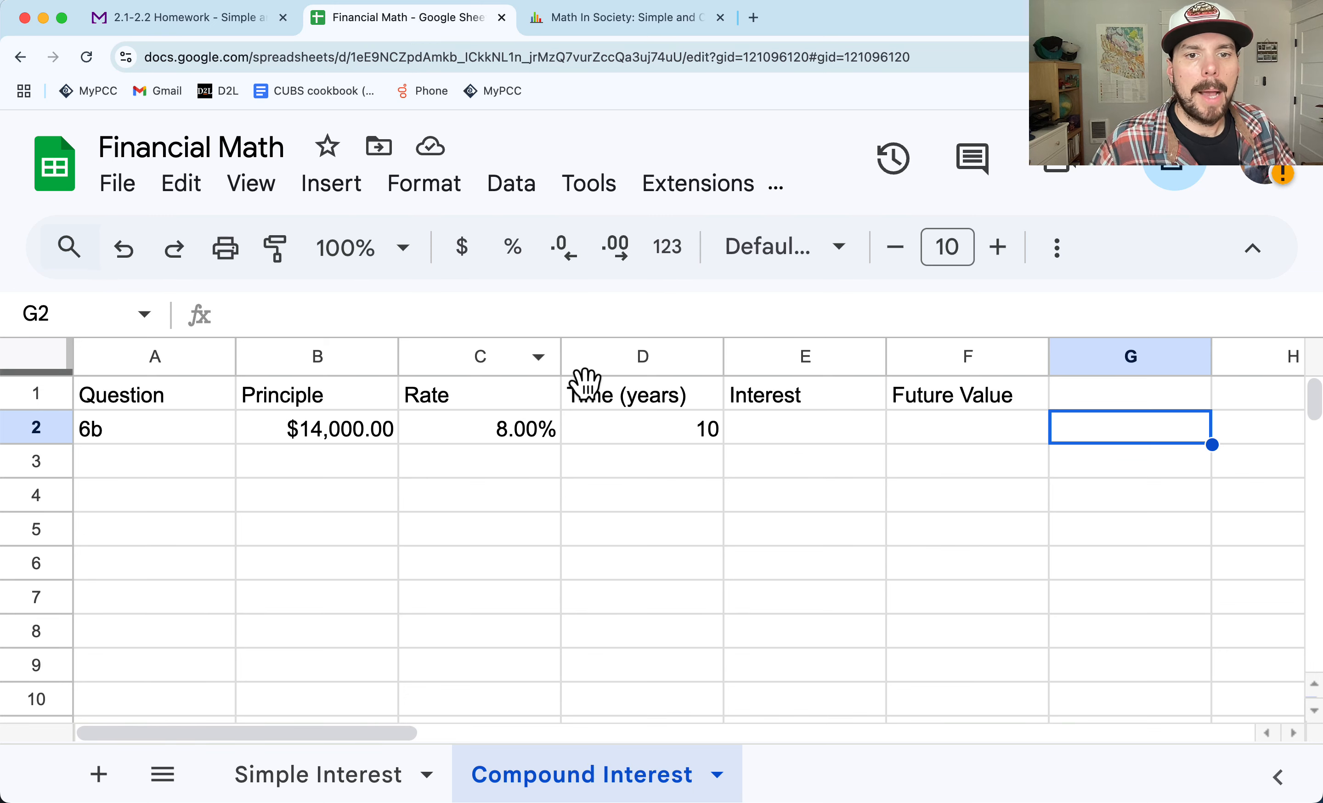
left_click(622, 359)
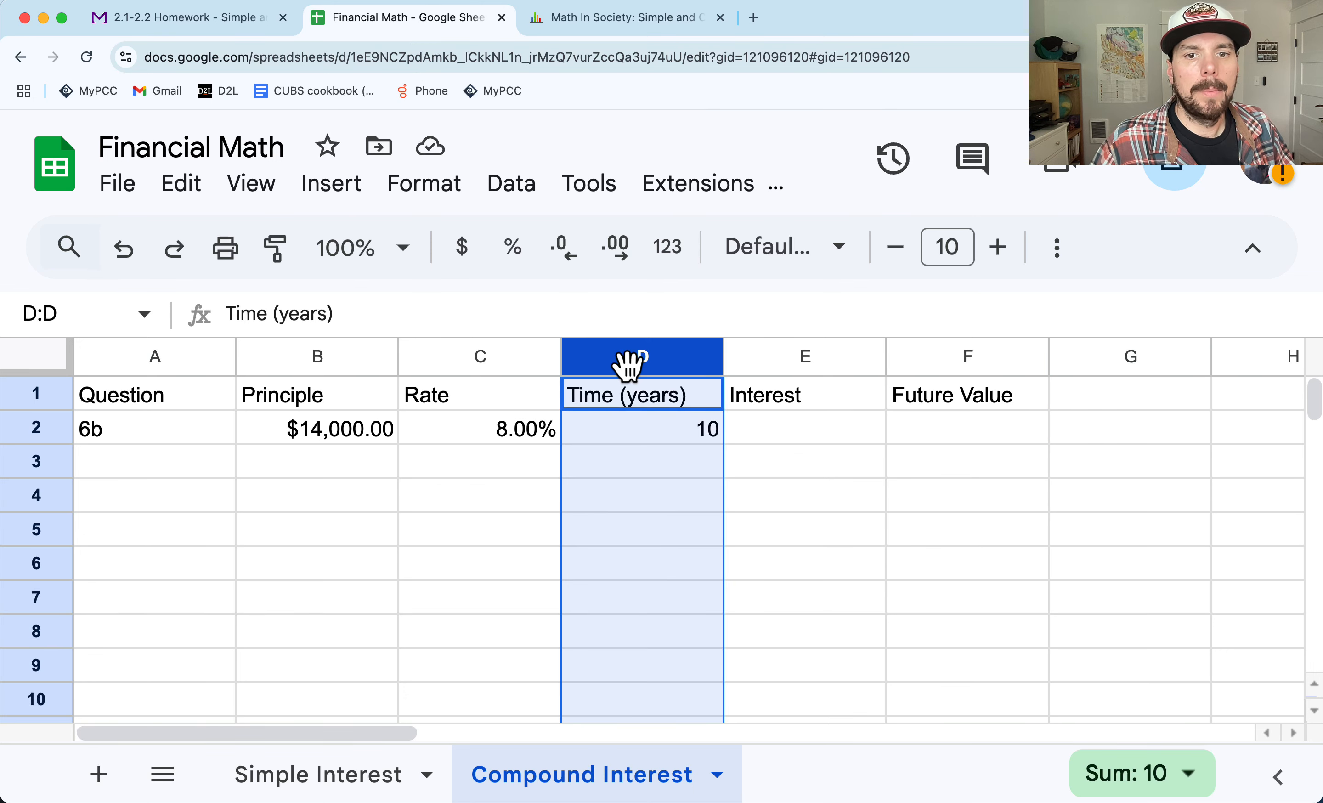
left_click(478, 360)
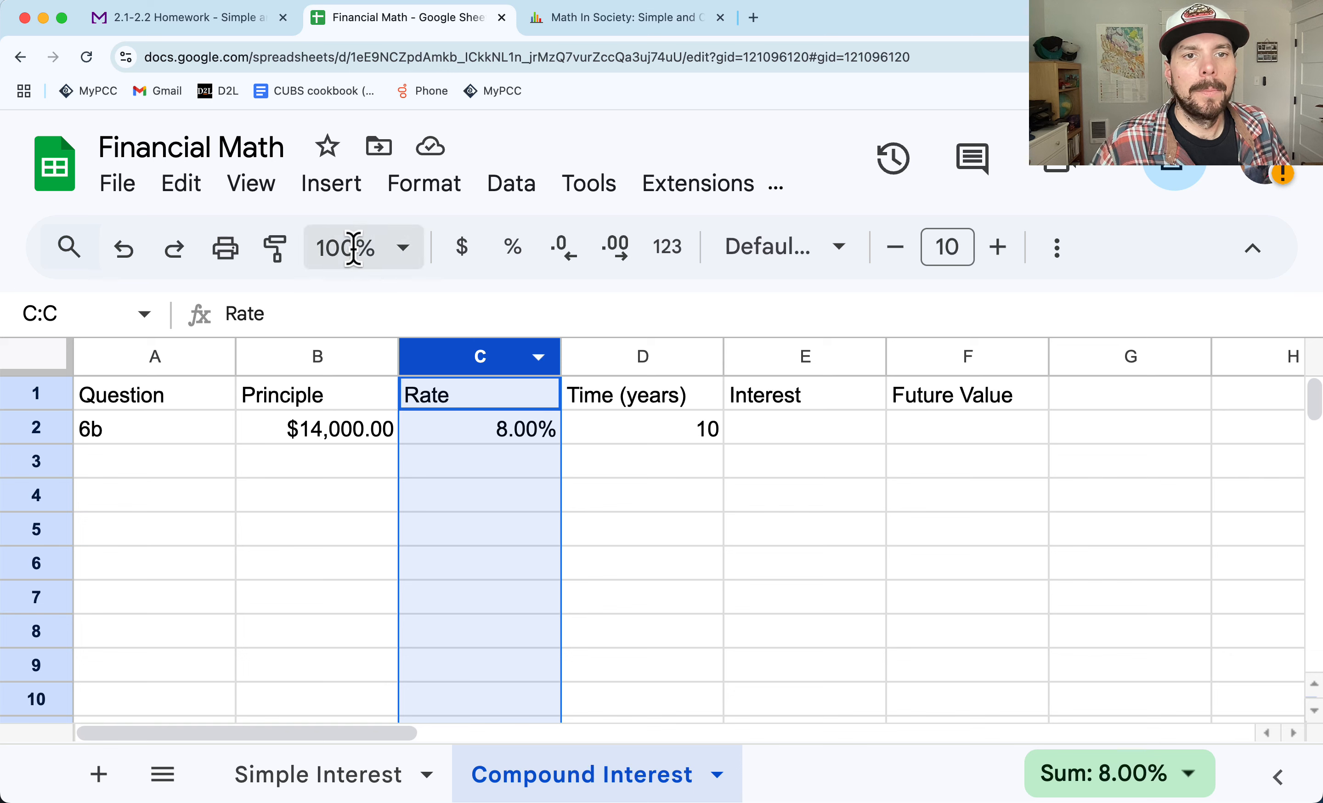
left_click(344, 190)
mouse_move(682, 360)
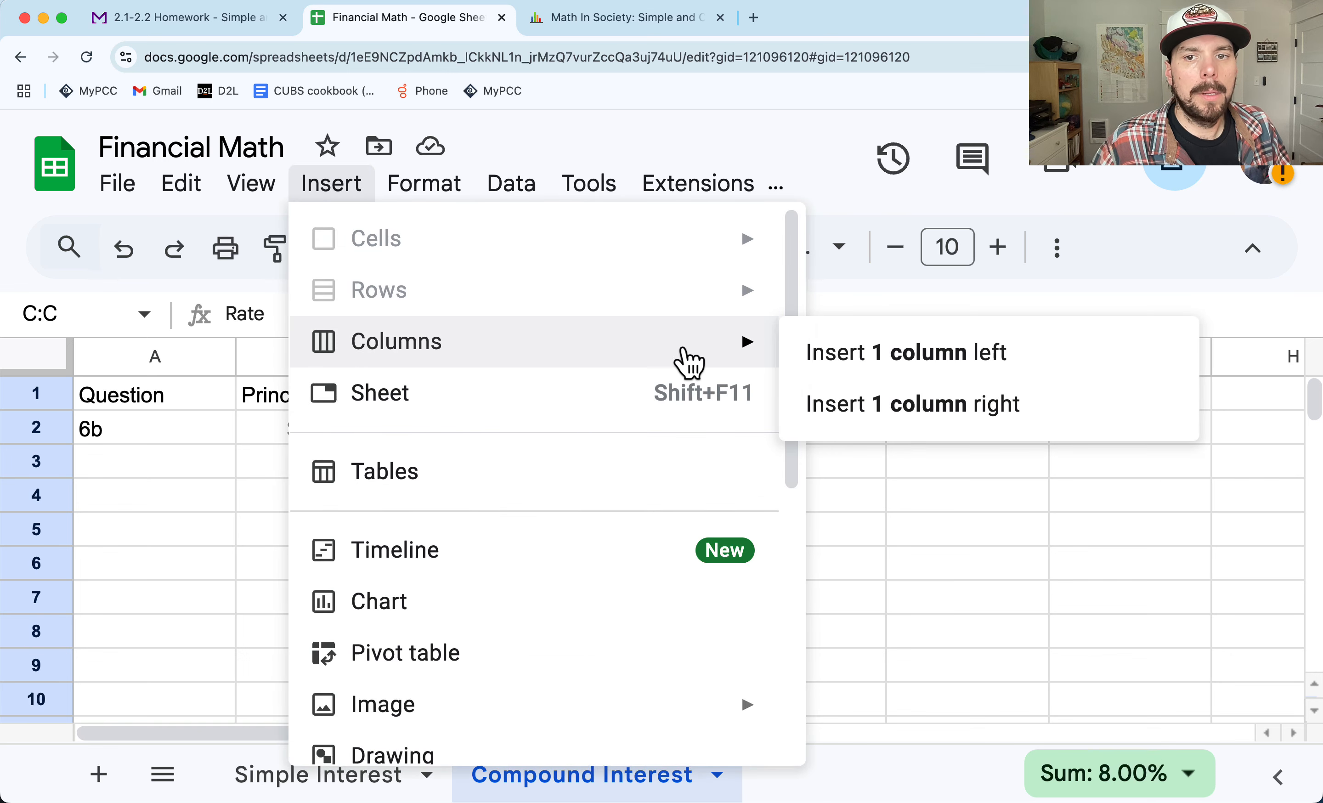
left_click(820, 407)
Step: Enter the header "n (# per year)" in cell D1 of the new column
left_click(662, 397)
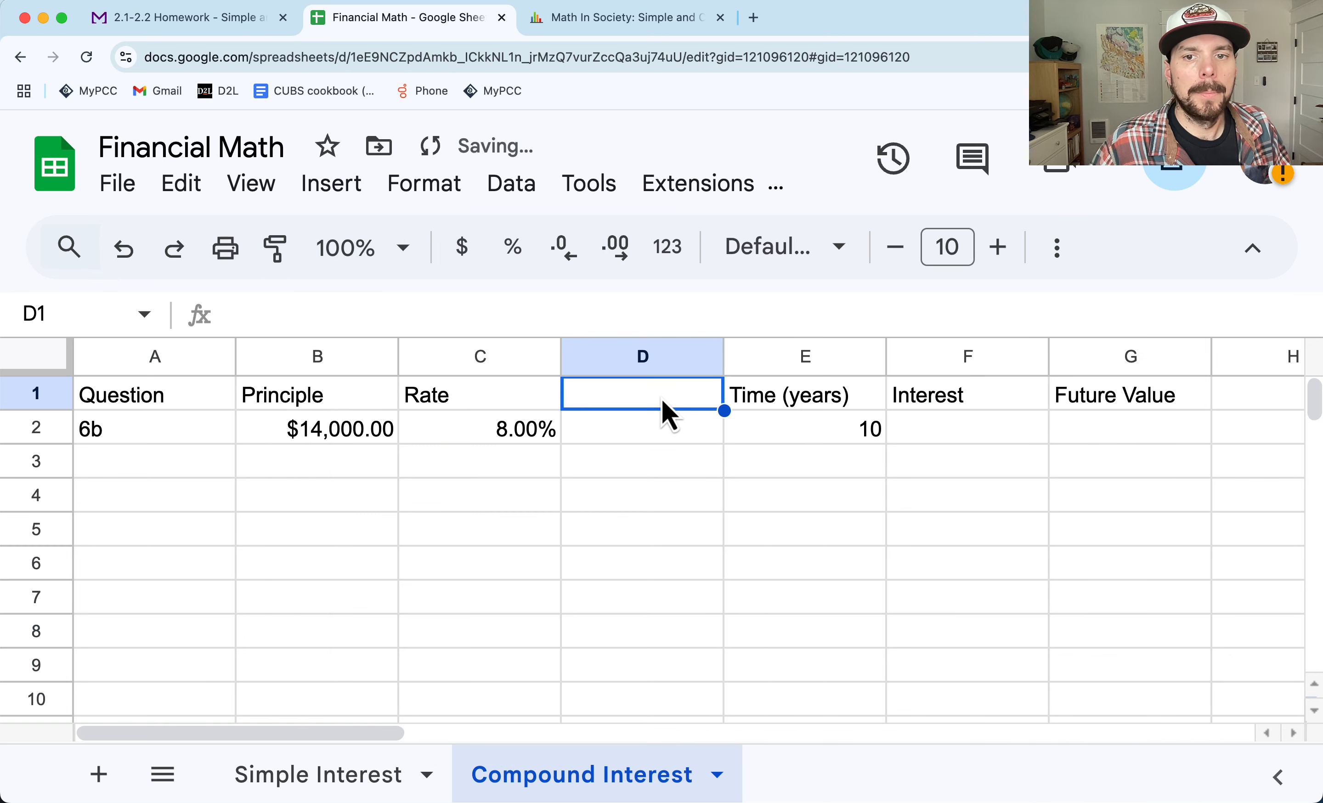
type("n ()")
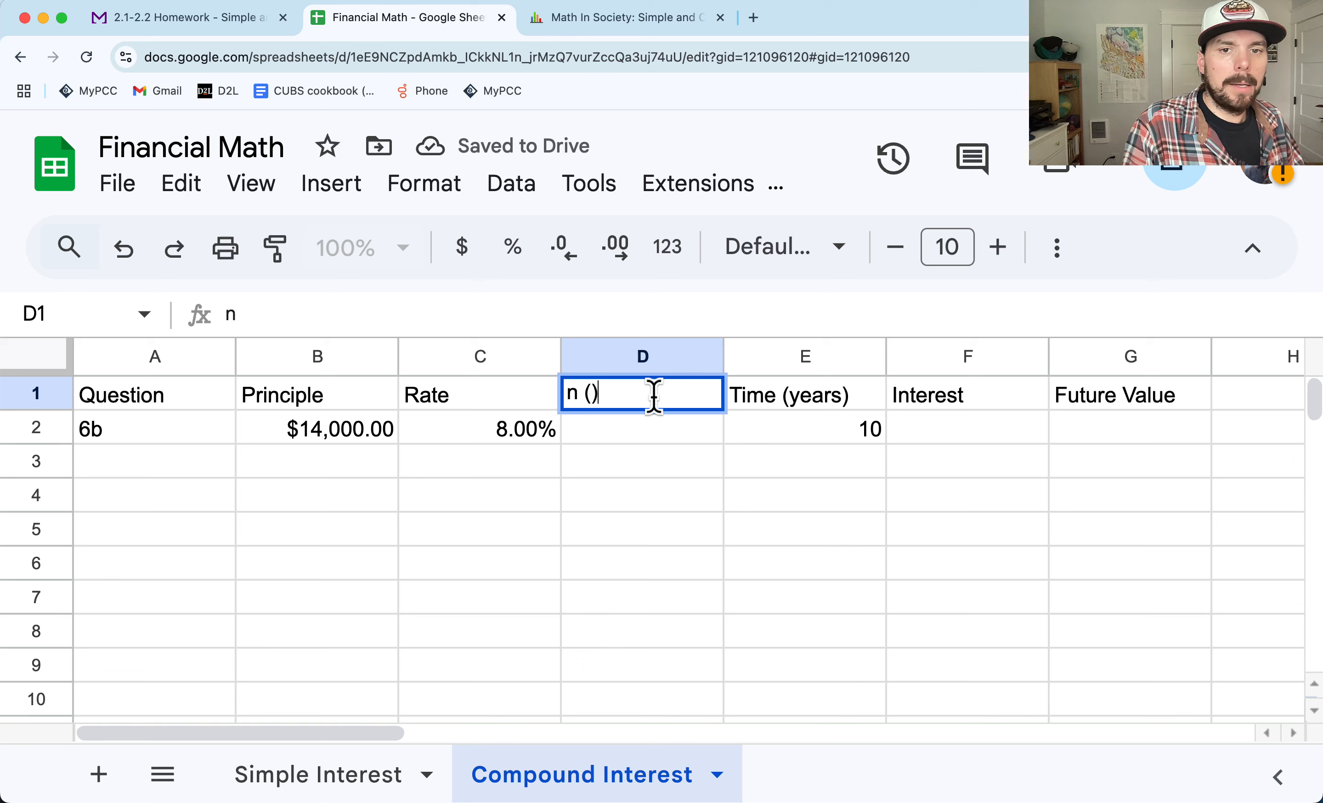
type("# per ")
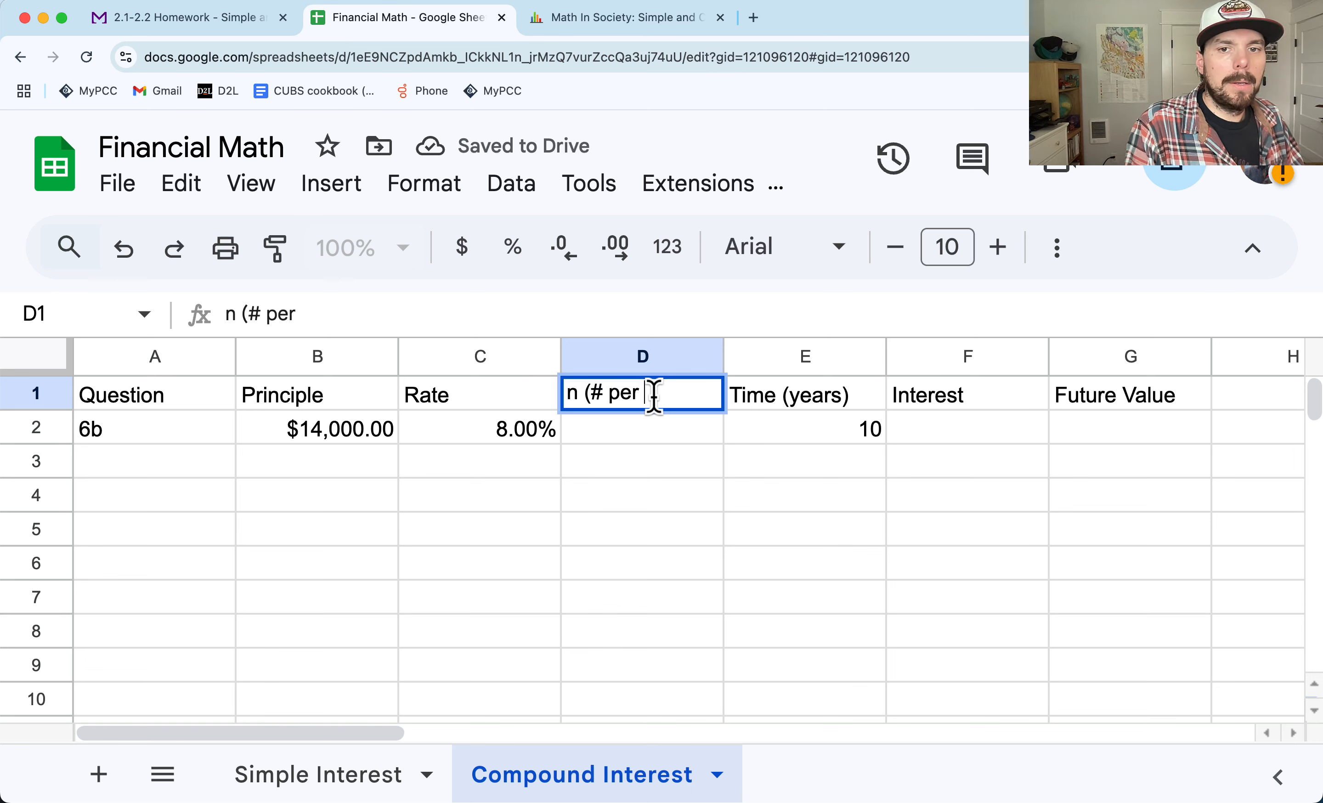
type("yhear")
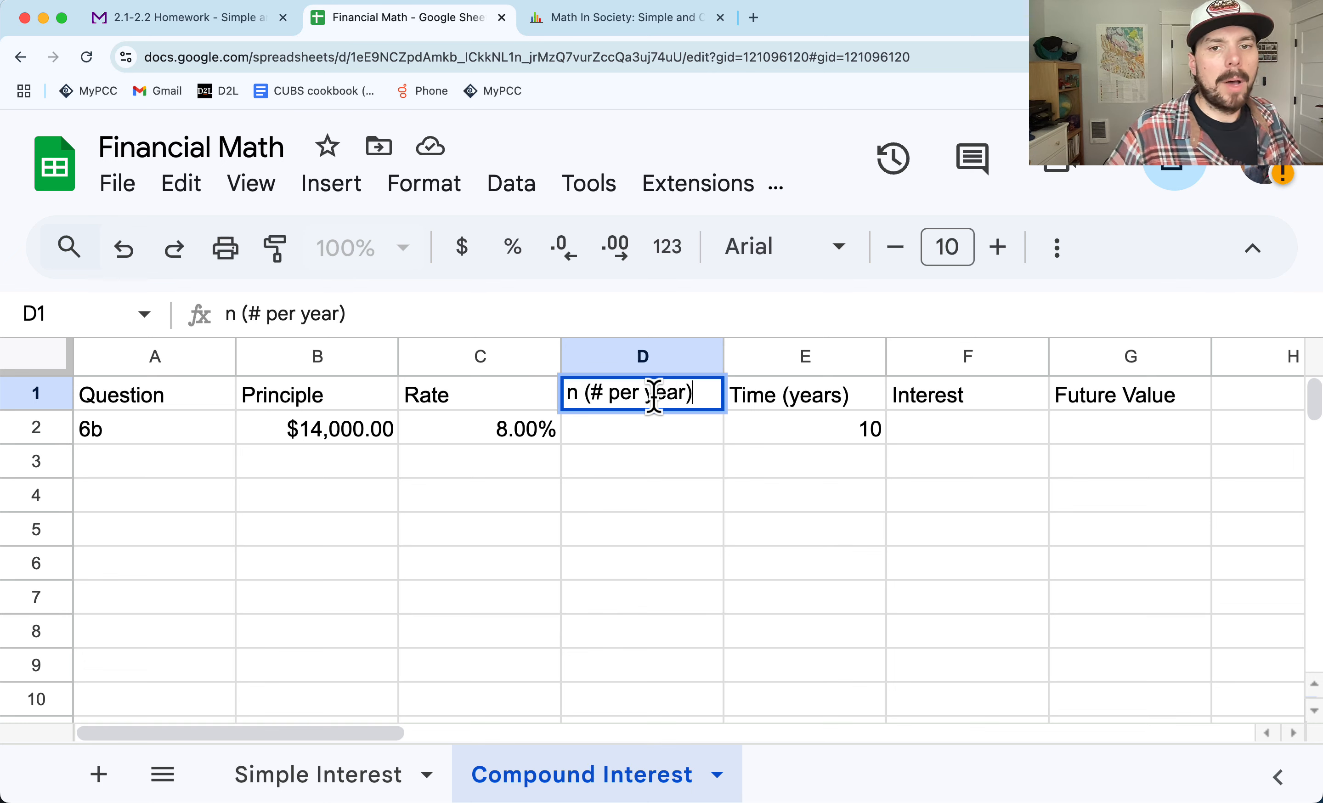
key("Return")
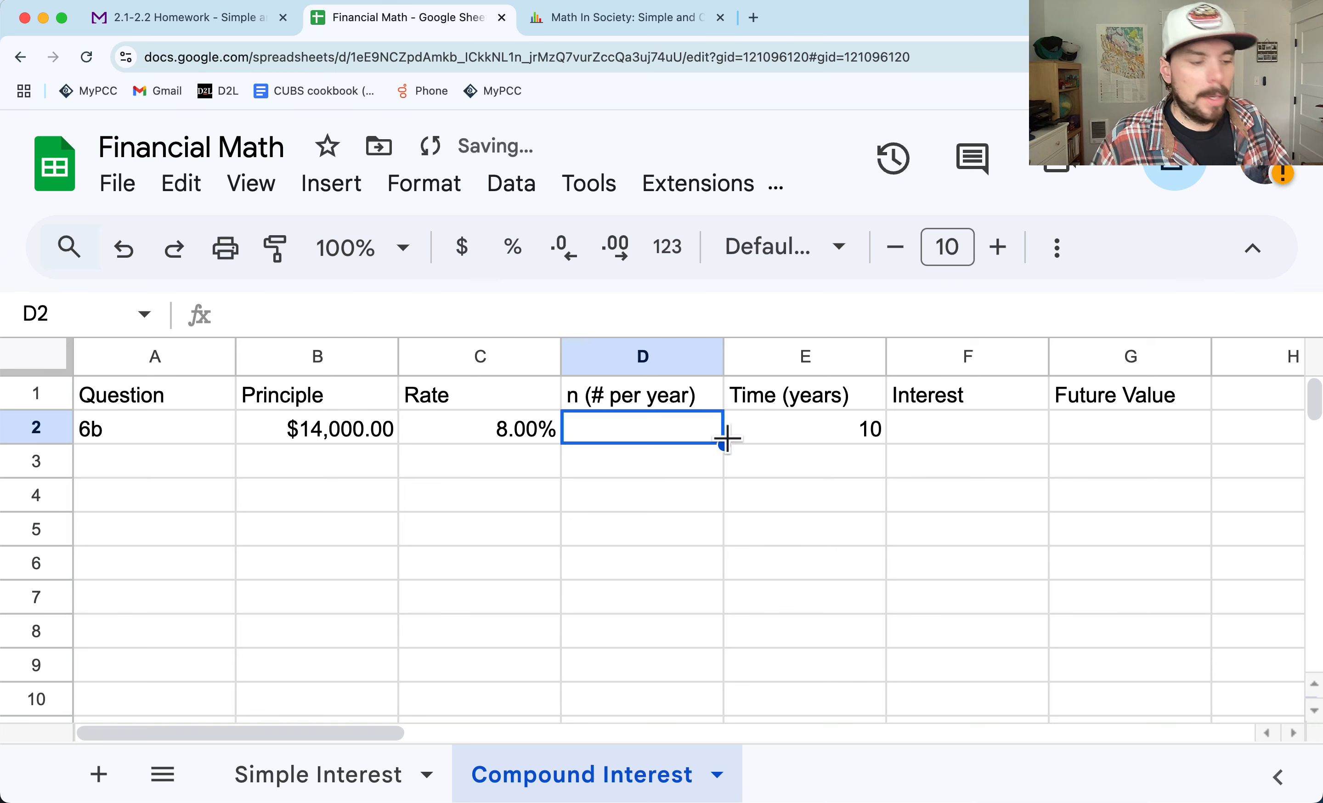
Step: Set the number of compounding periods per year for Question 6b in cell D2 to 1
type("`1")
key("BackSpace")
key("BackSpace")
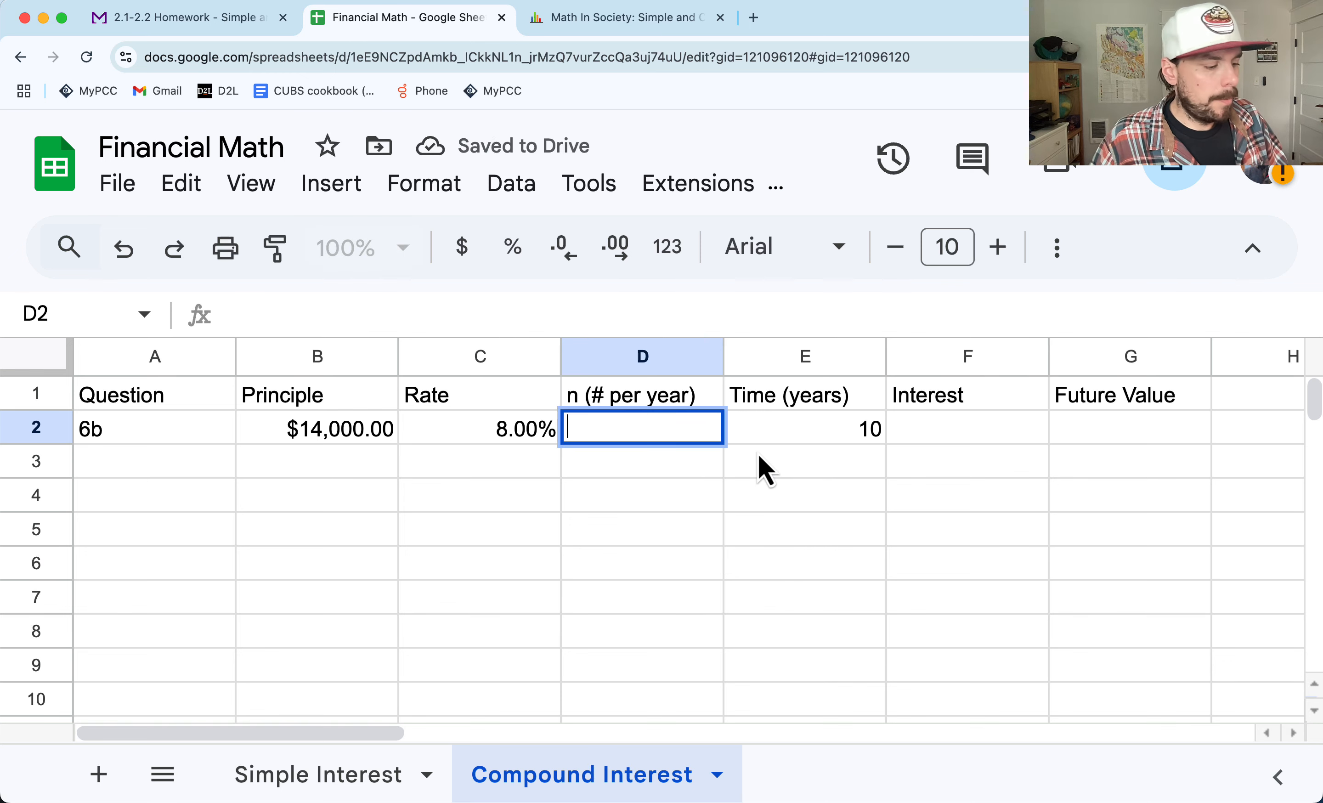
type("1")
left_click(757, 503)
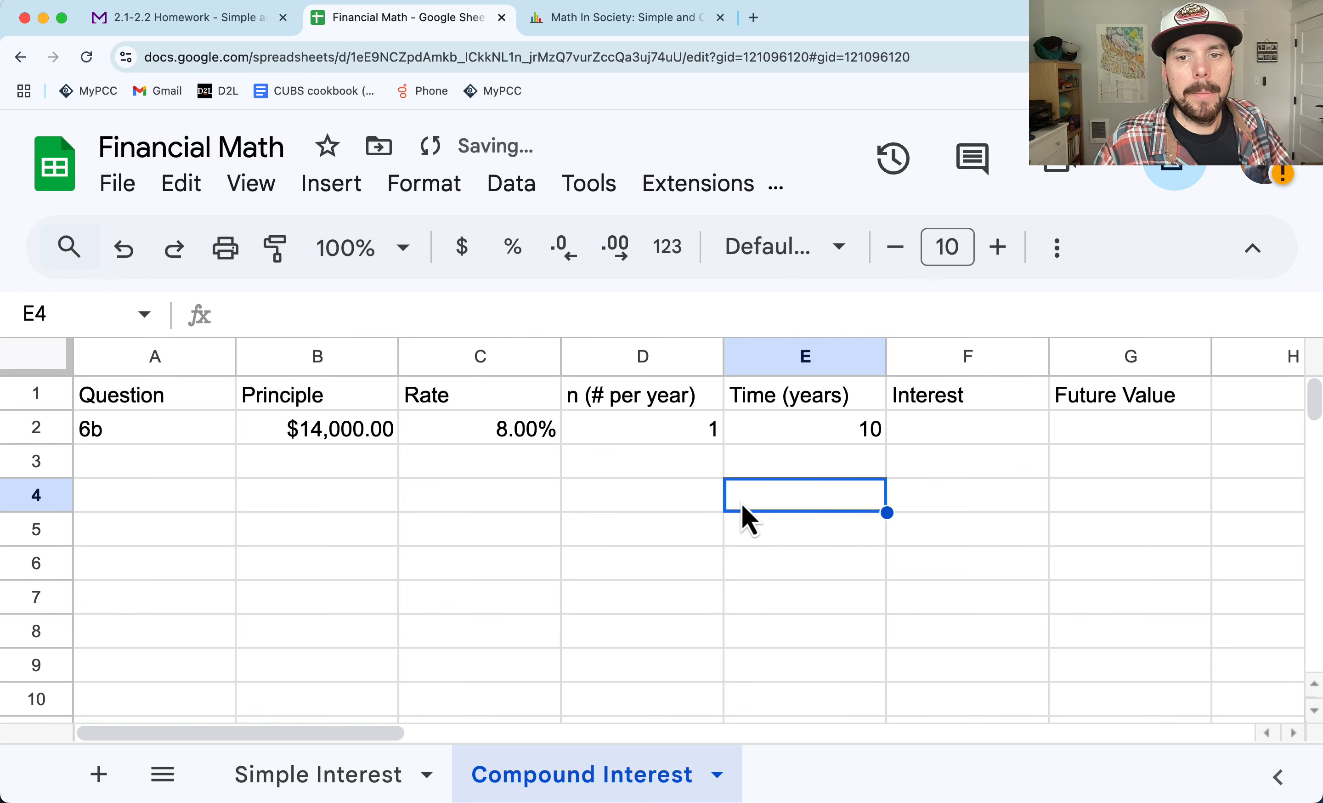
Step: Start an FV formula in Future Value cell G2 with C2/D2 as the rate per period
left_click(676, 357)
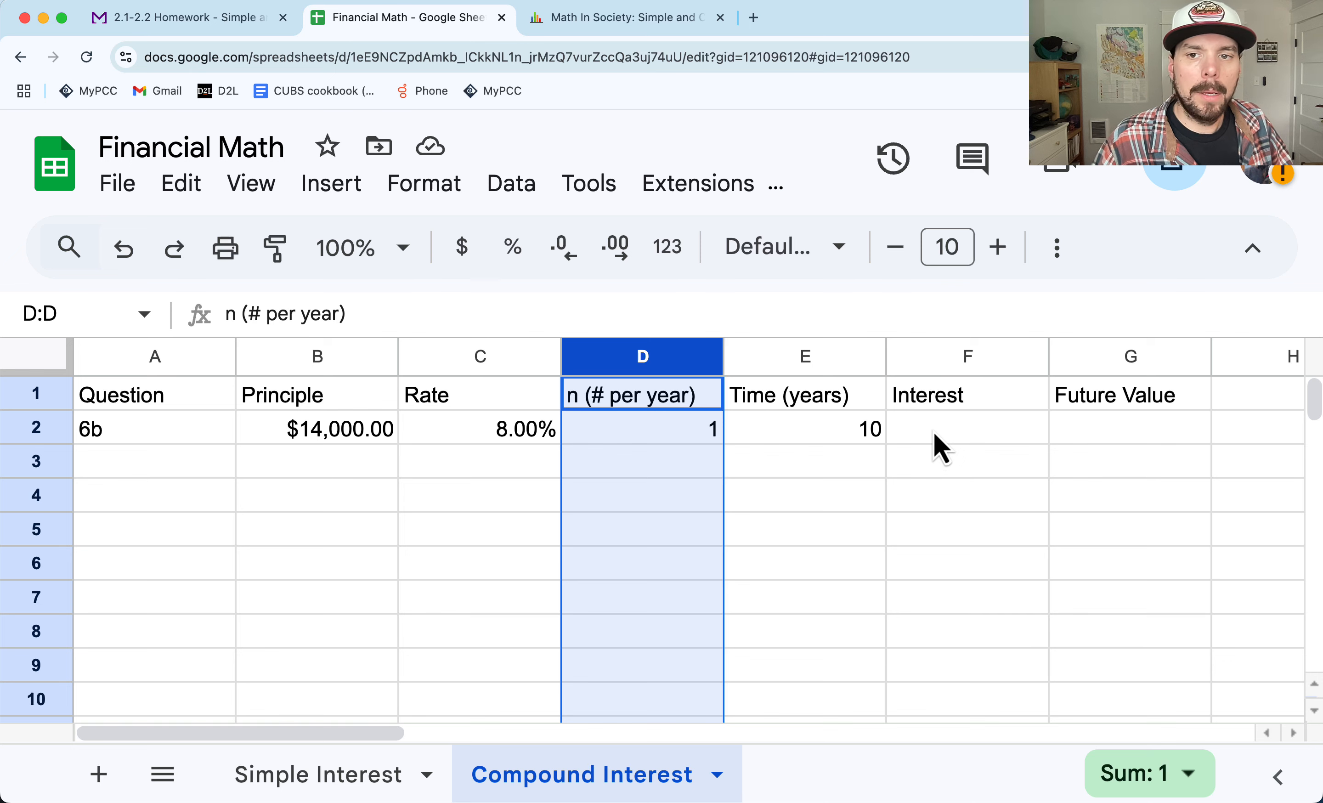
left_click(1106, 433)
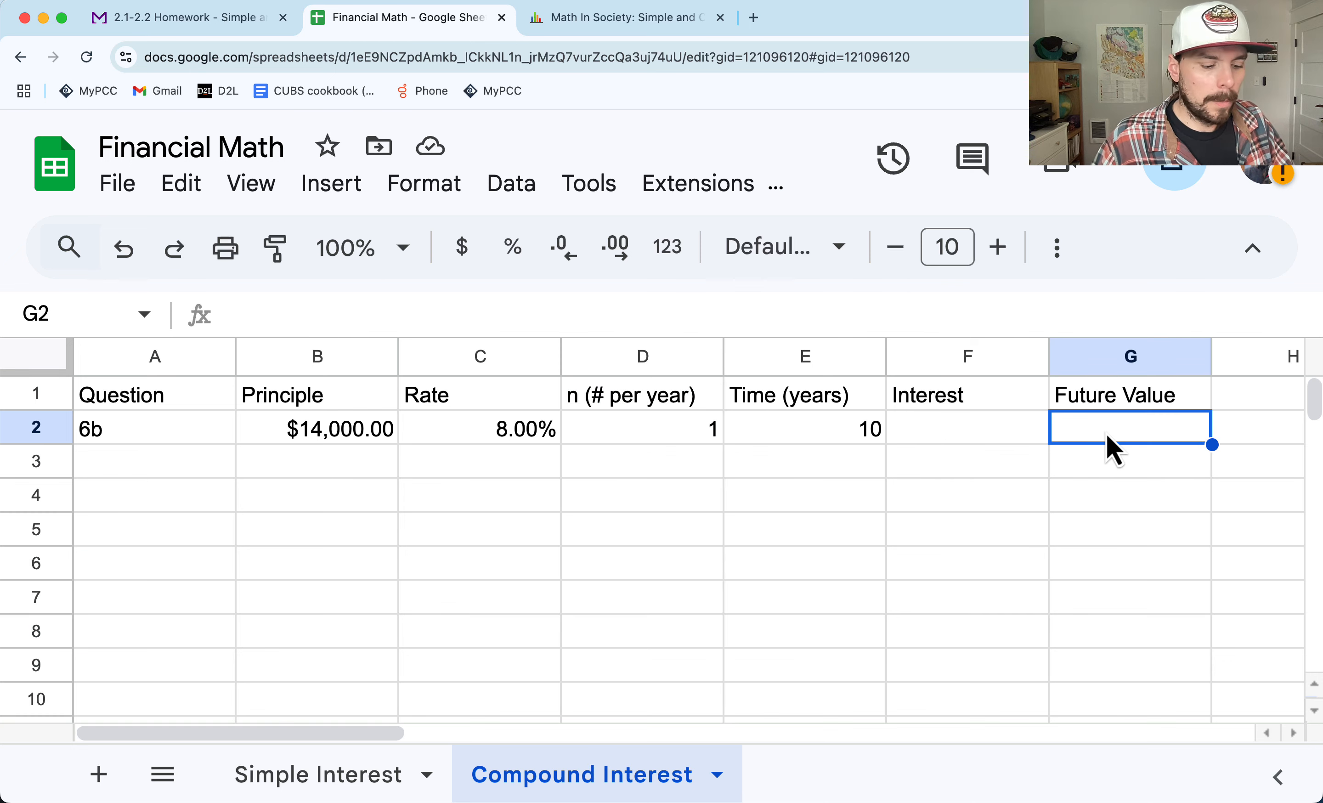
type("=FVB")
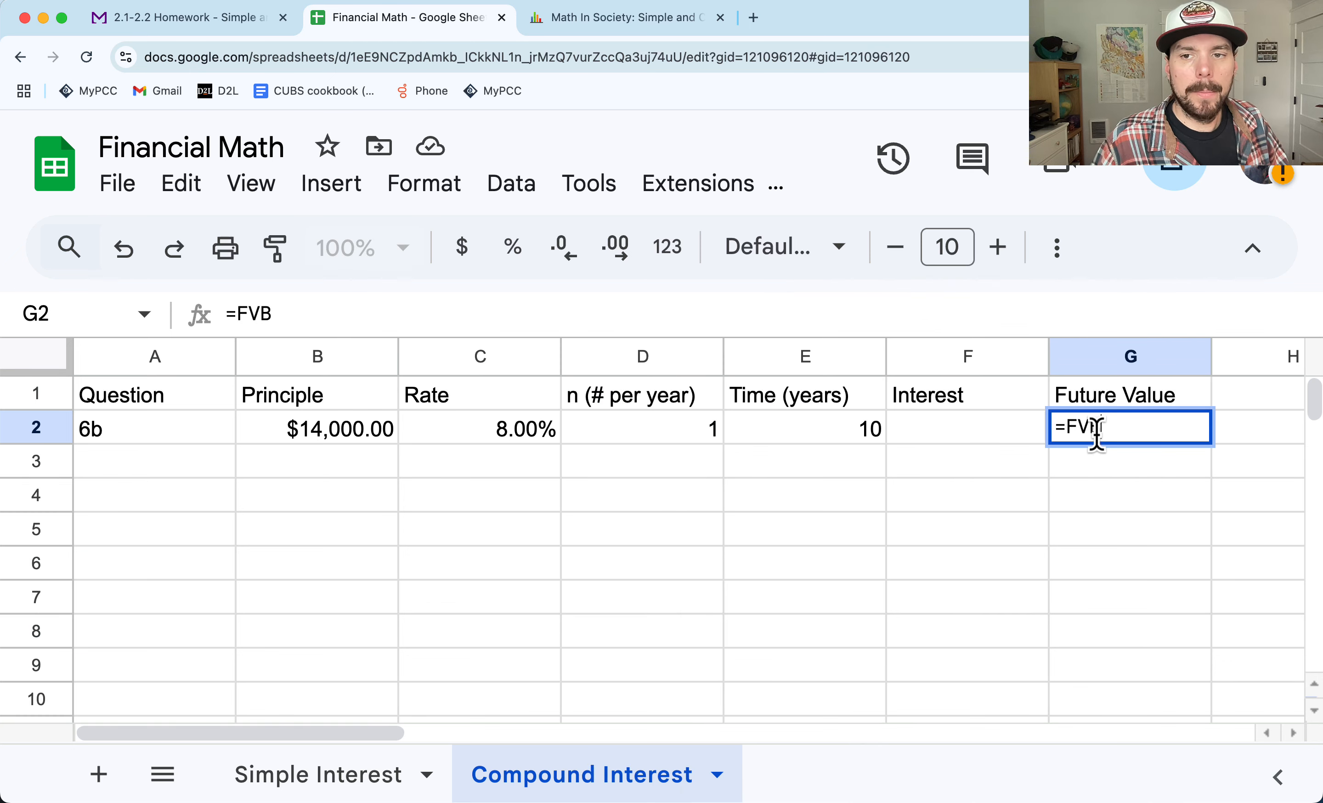
key("BackSpace")
type("(")
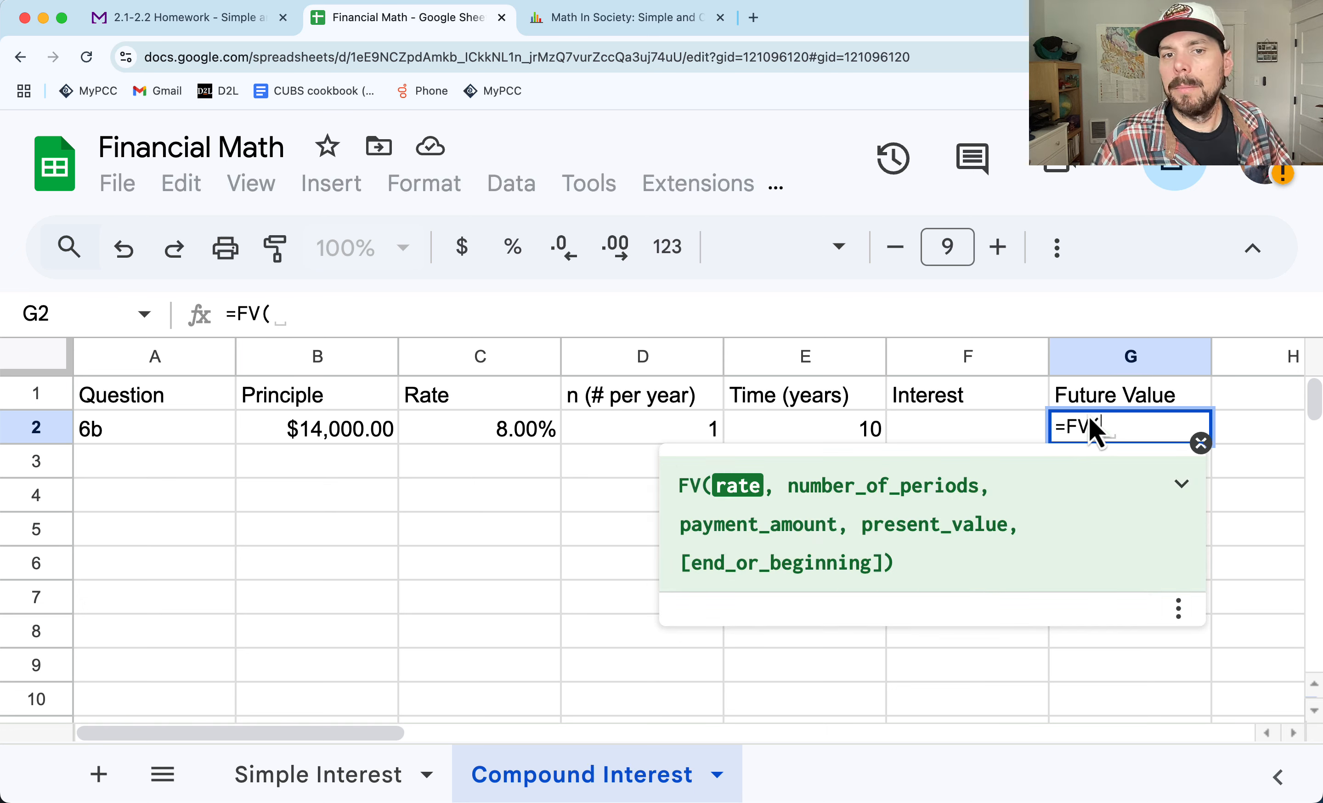
left_click(458, 431)
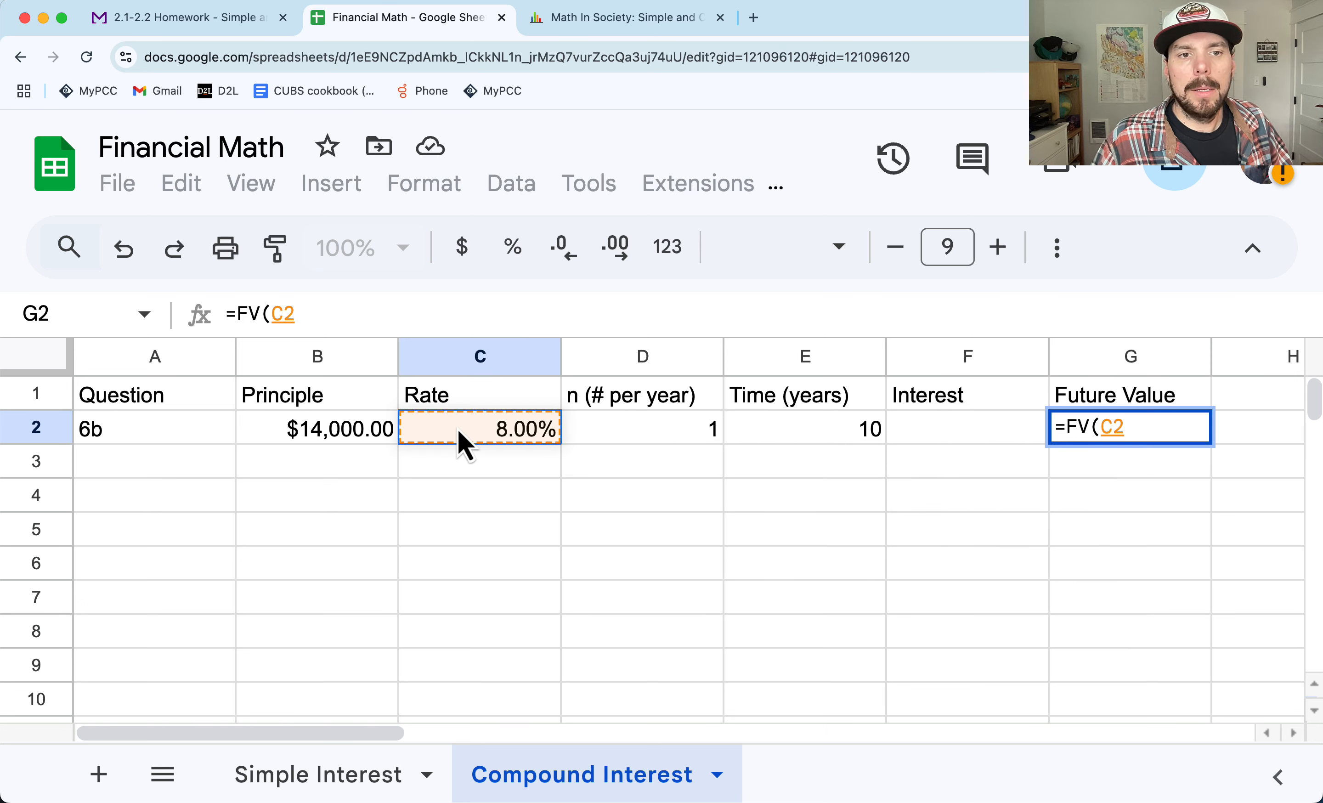
type("/")
left_click(592, 433)
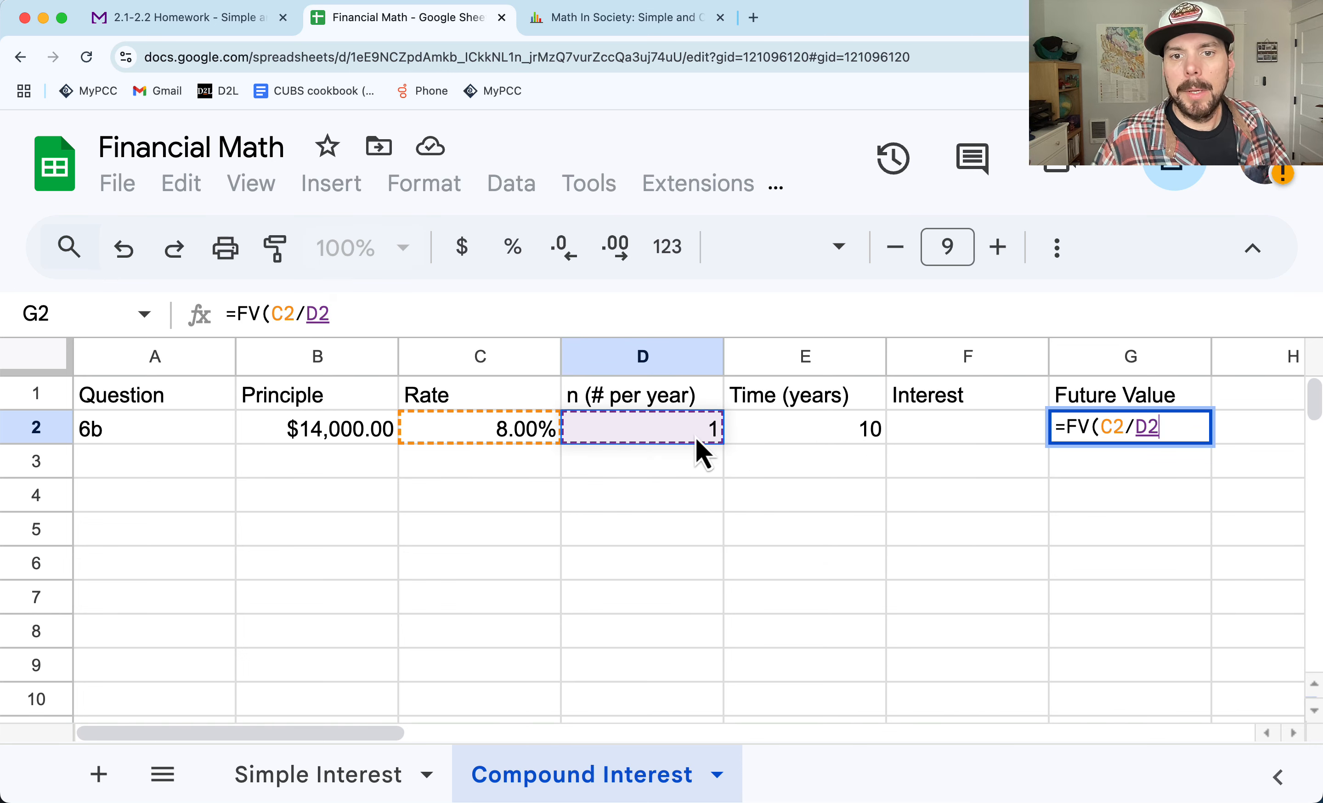
Step: Add D2*E2 as the number of periods in the FV formula and check its first two arguments
type(",")
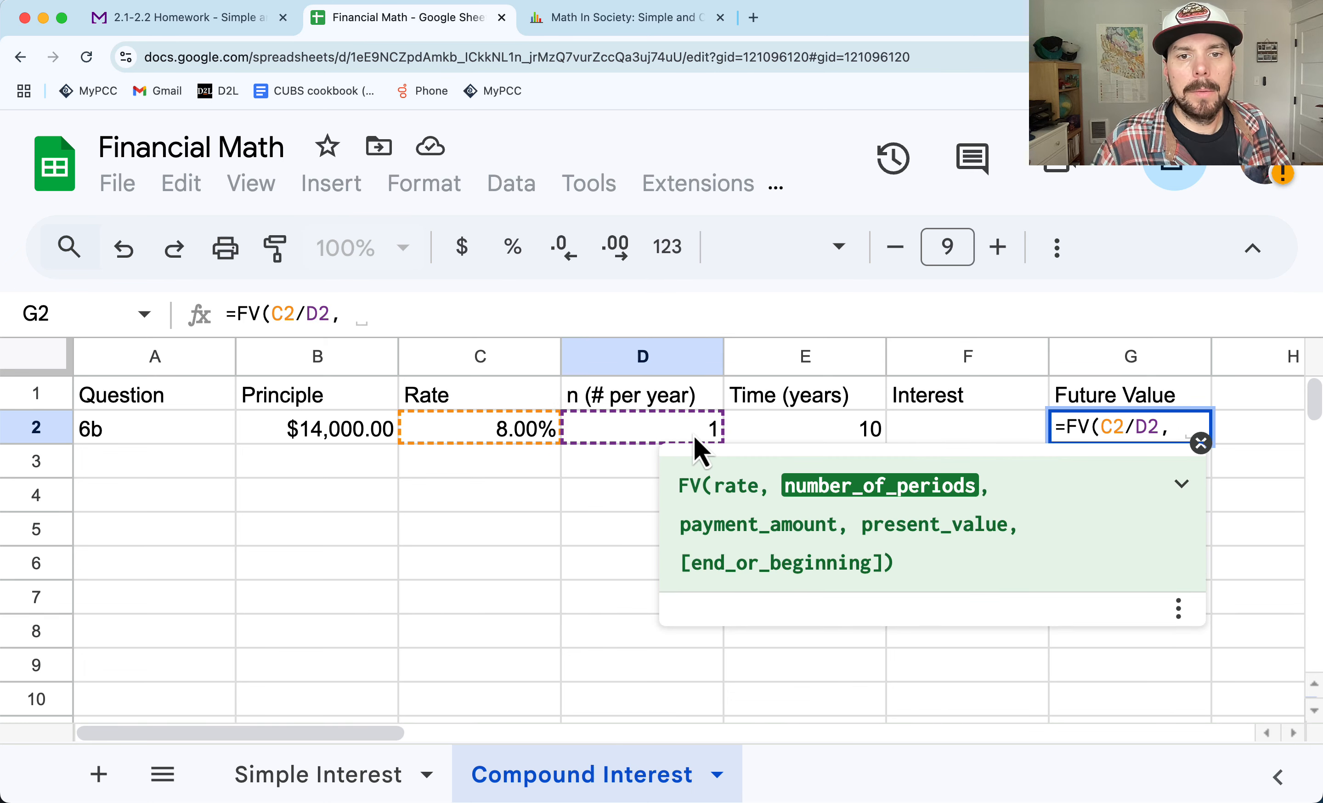
left_click(671, 443)
type("*")
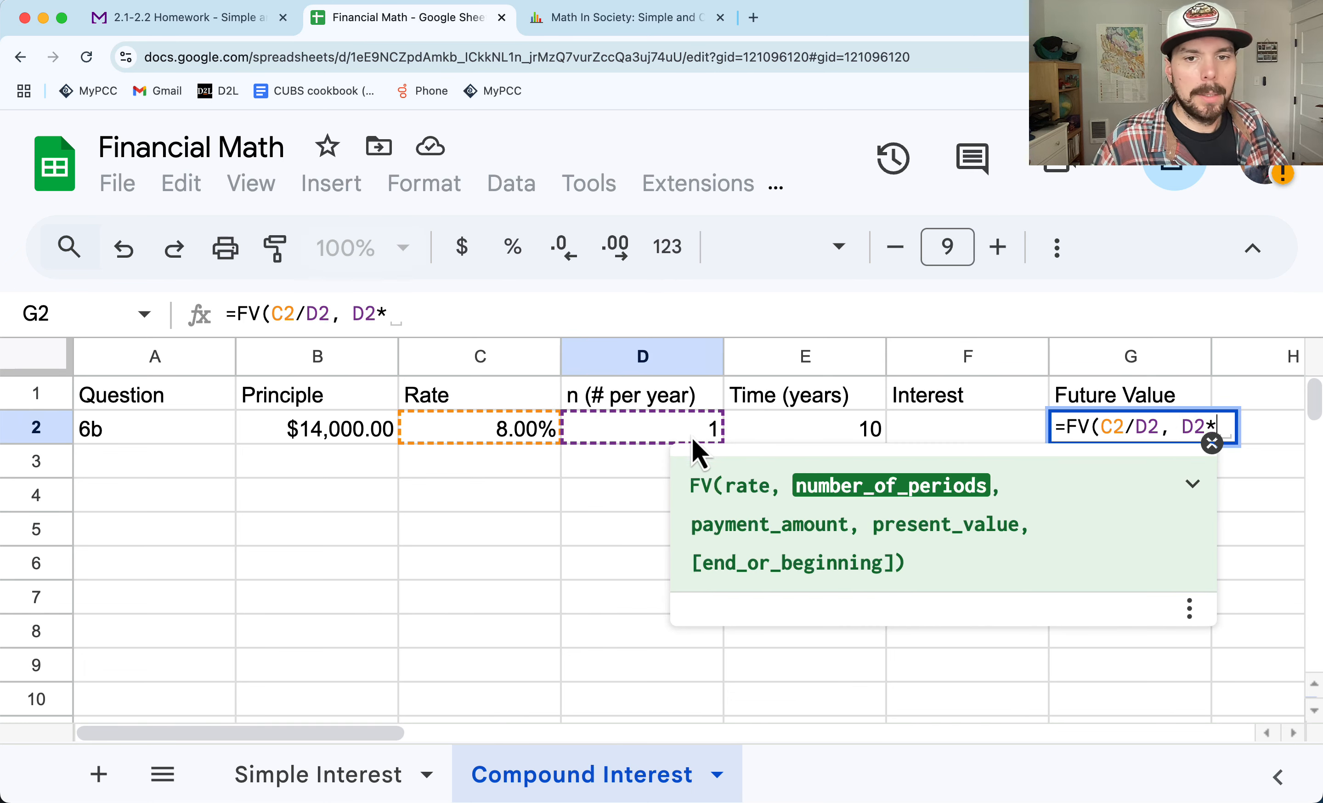
left_click(768, 437)
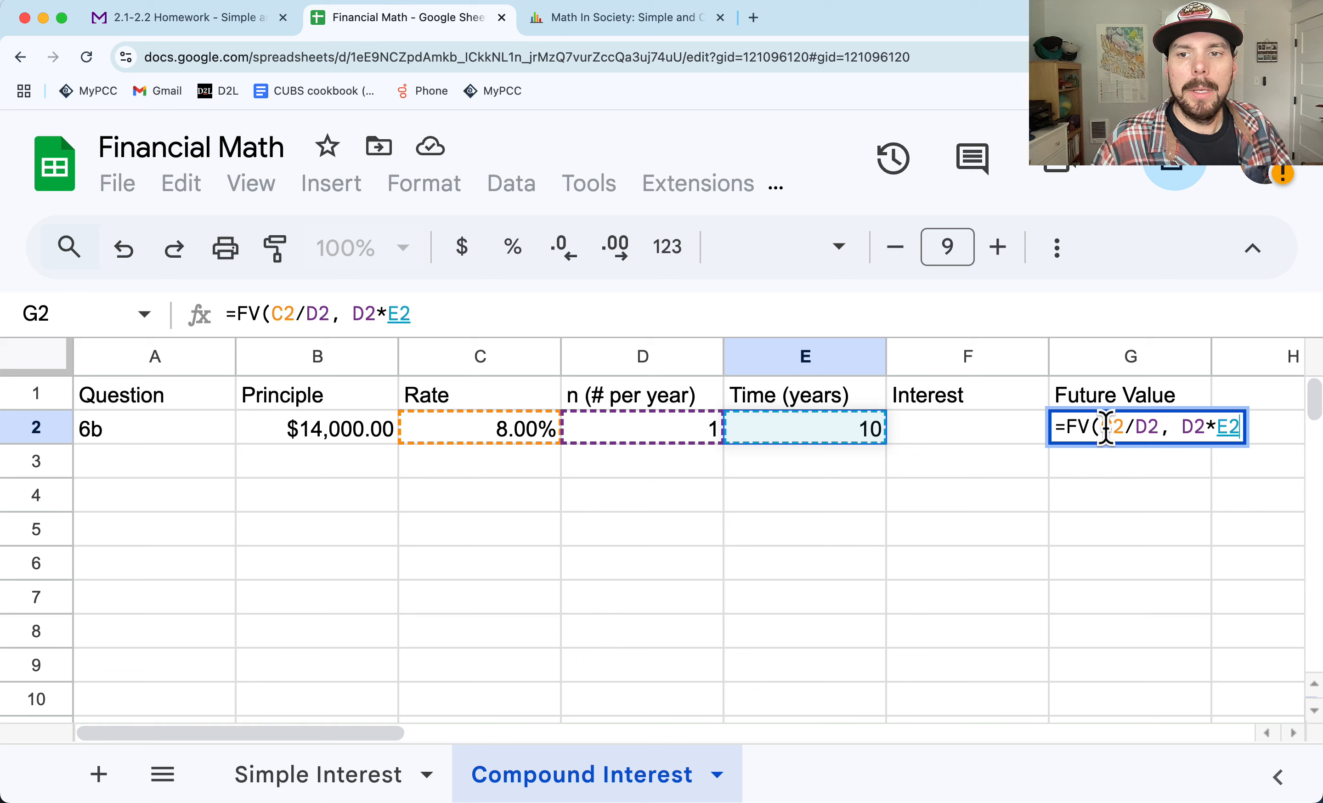
left_click_drag(1159, 428, 1104, 436)
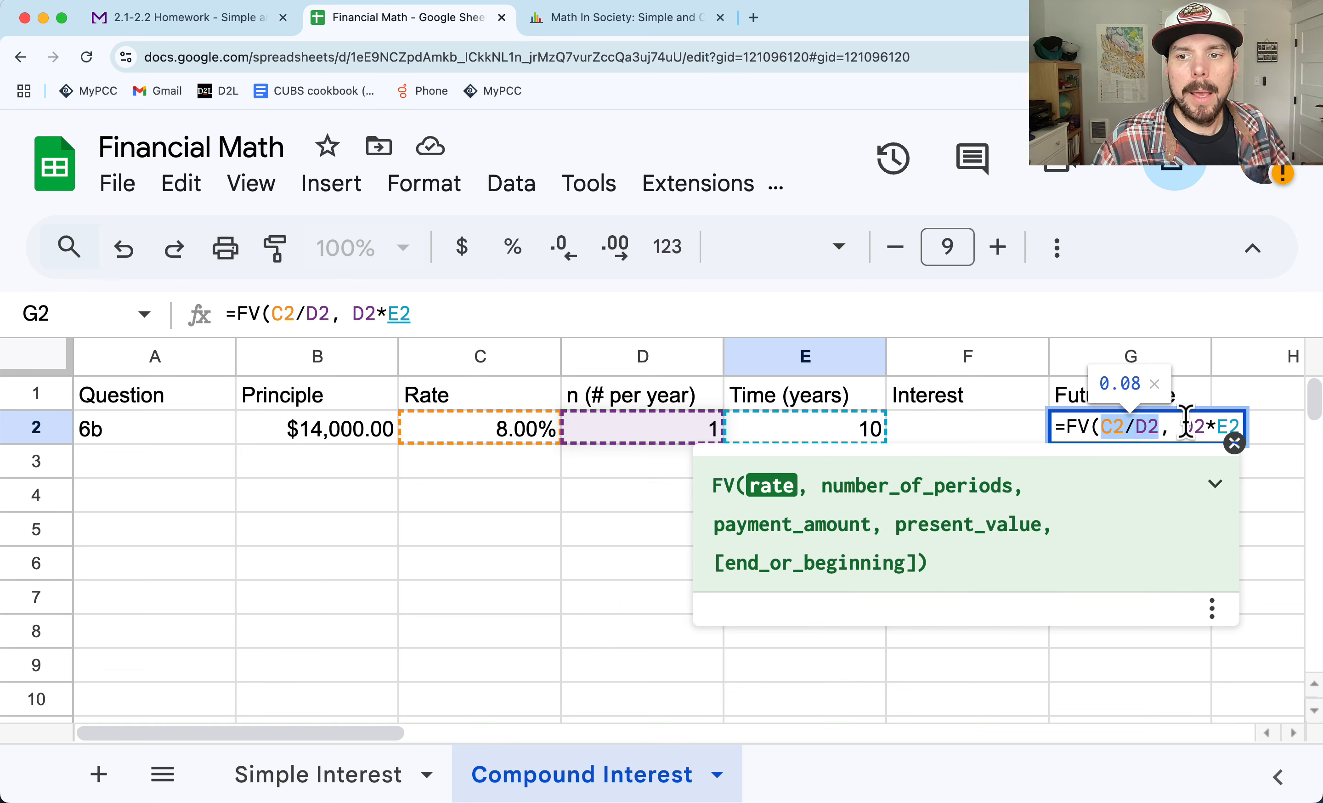
left_click_drag(1183, 428, 1209, 427)
left_click(1234, 428)
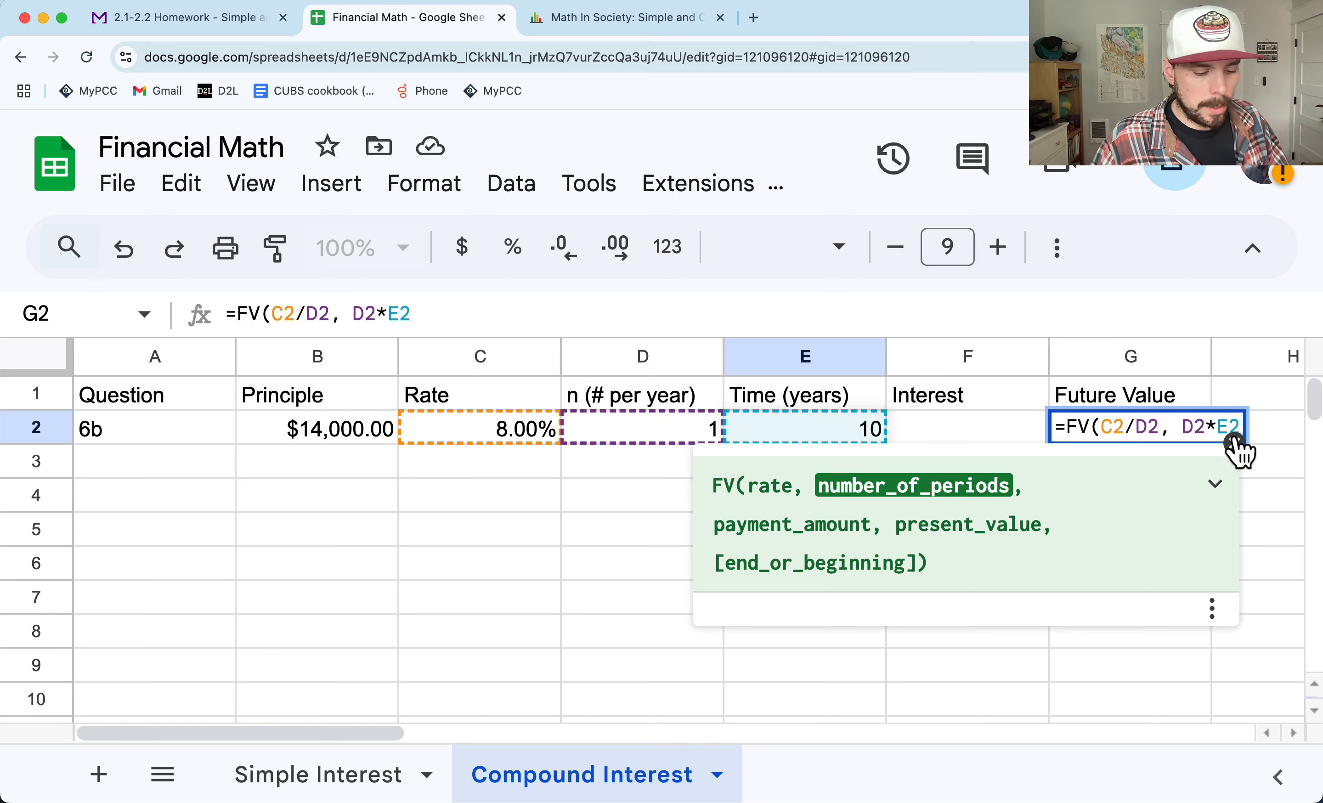
Step: Complete the FV formula in G2 with a payment amount of 0 and B2 as the present value
type(",")
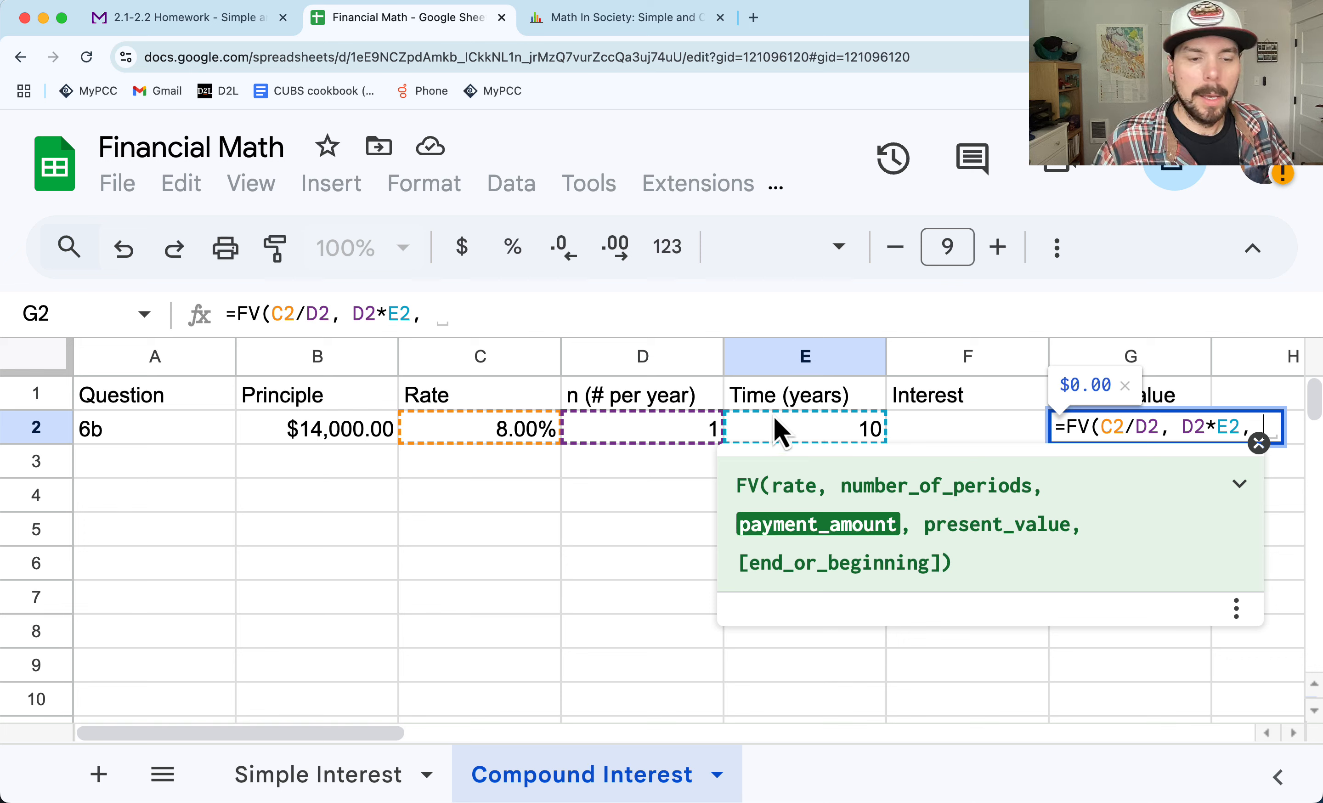
type("0")
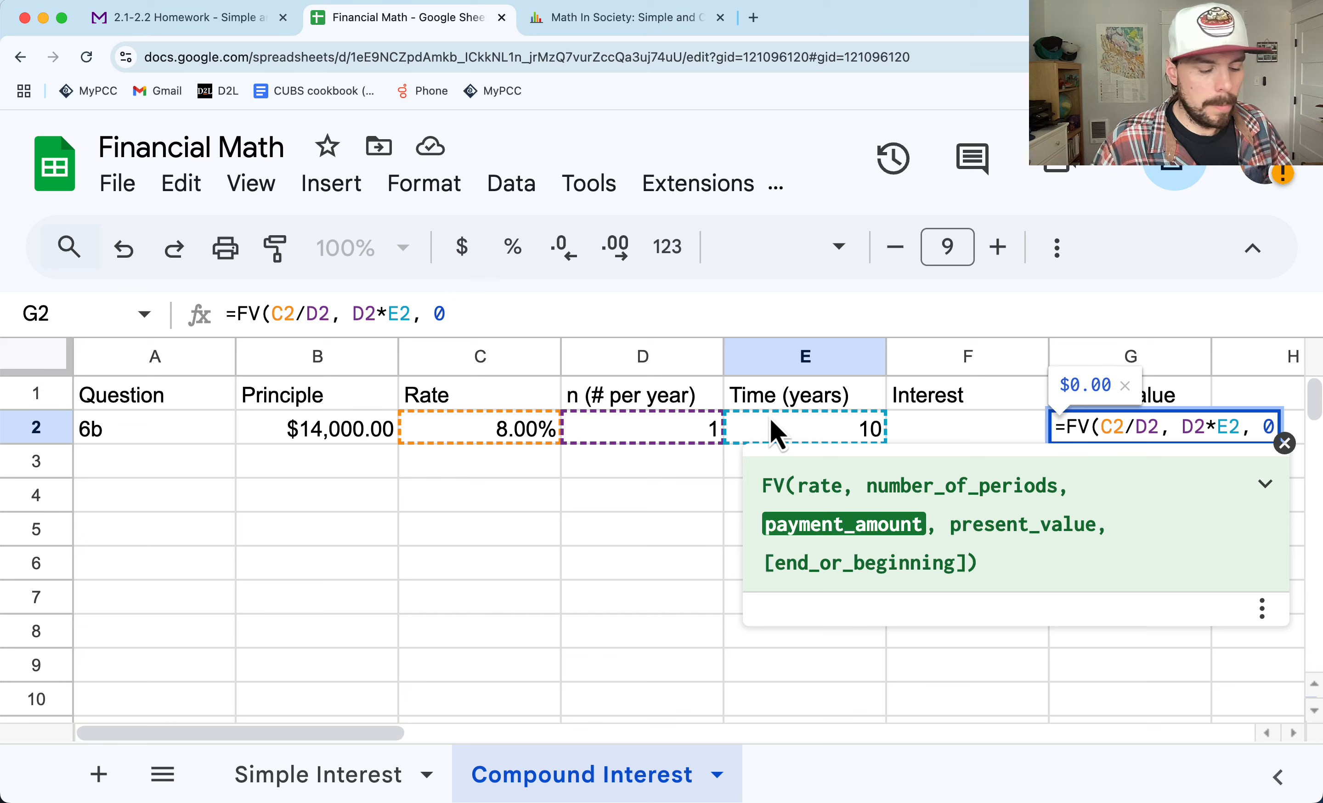
type(",")
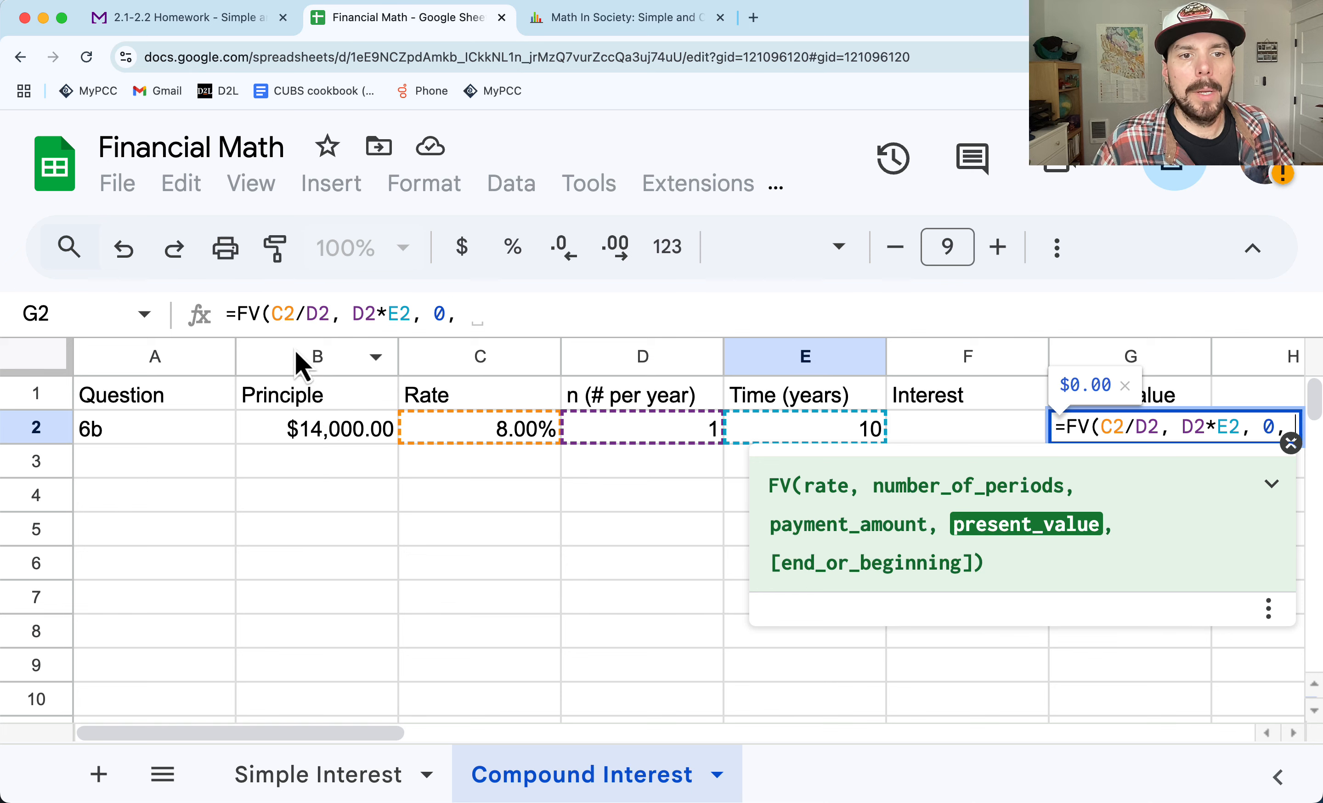
left_click(291, 426)
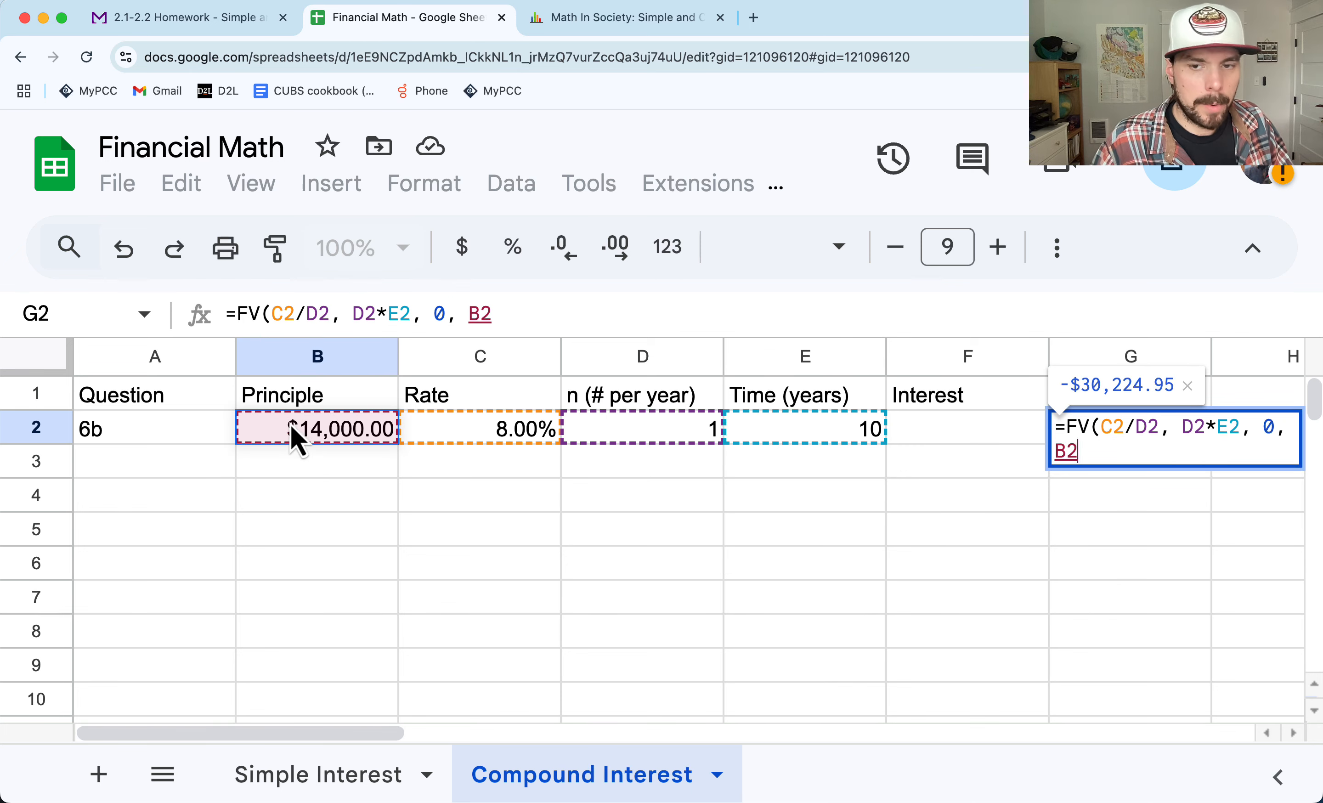
type(")")
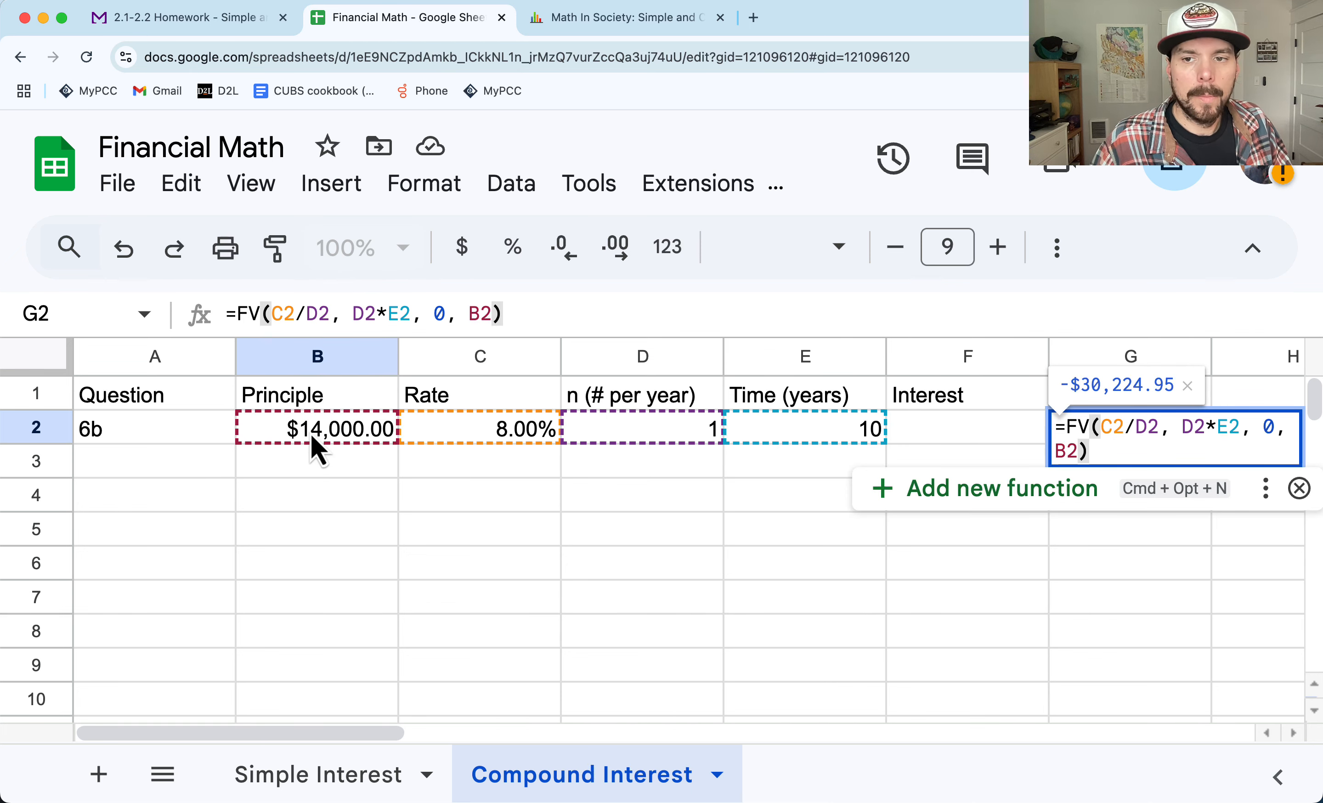
key("Return")
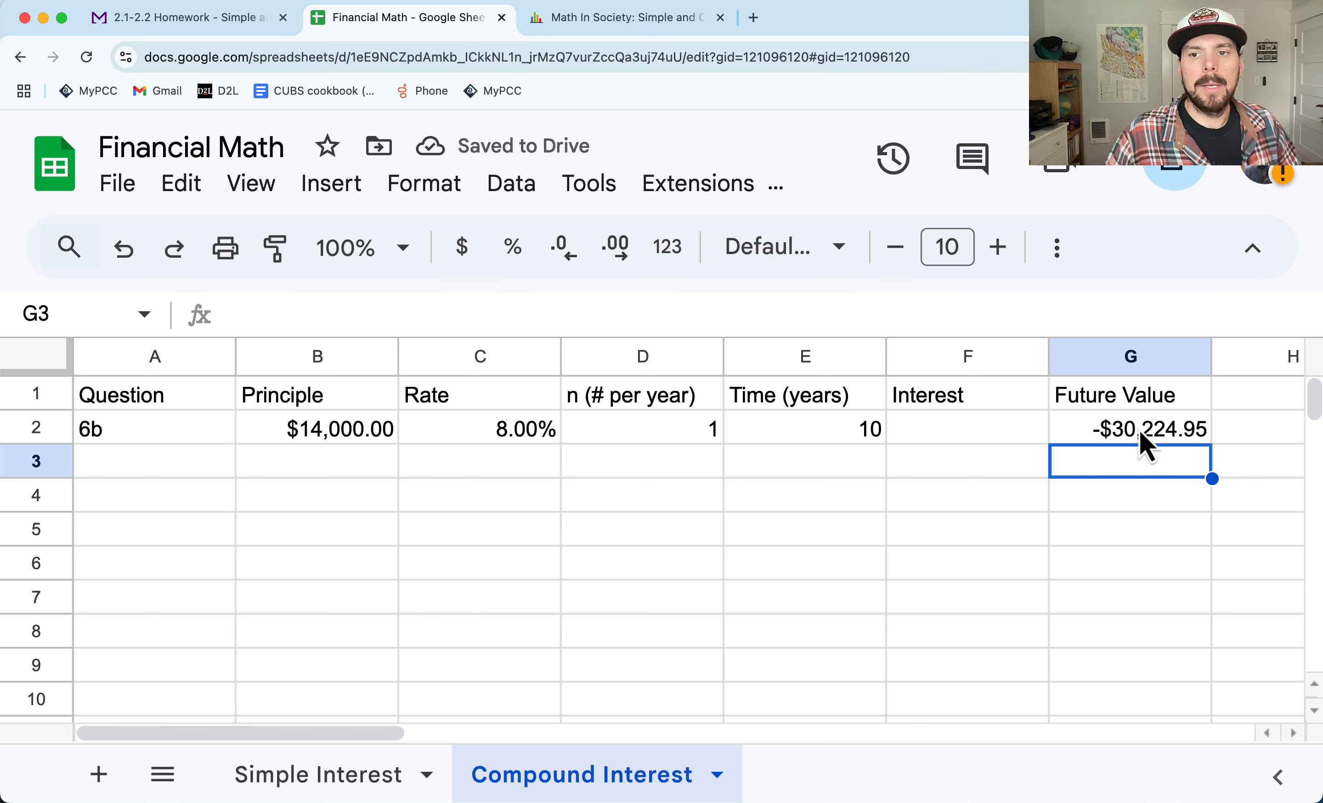
Step: Compare the sign of the G2 result with the FV spreadsheet example in the Math in Society textbook, returning to the Financial Math sheet
key("Up")
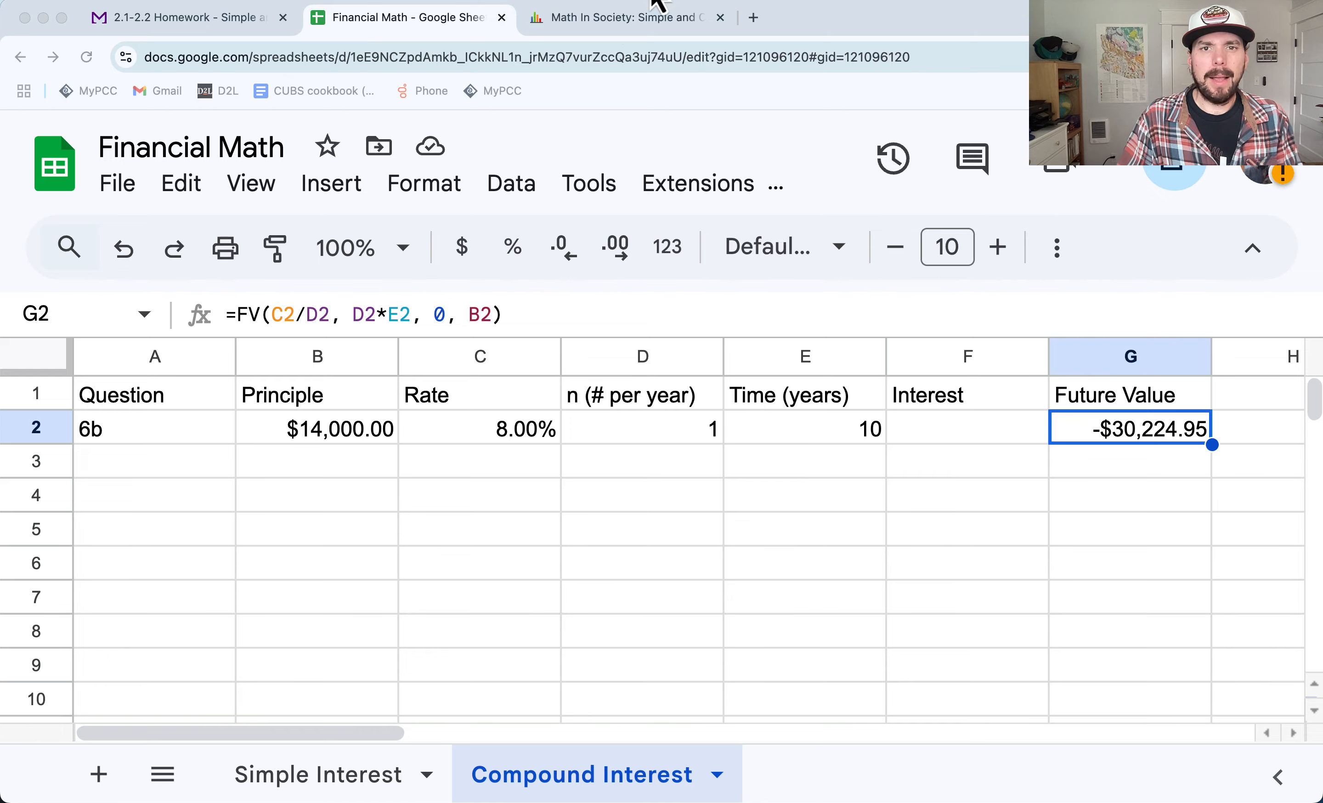
left_click(615, 21)
scroll(757, 436, "up", 10)
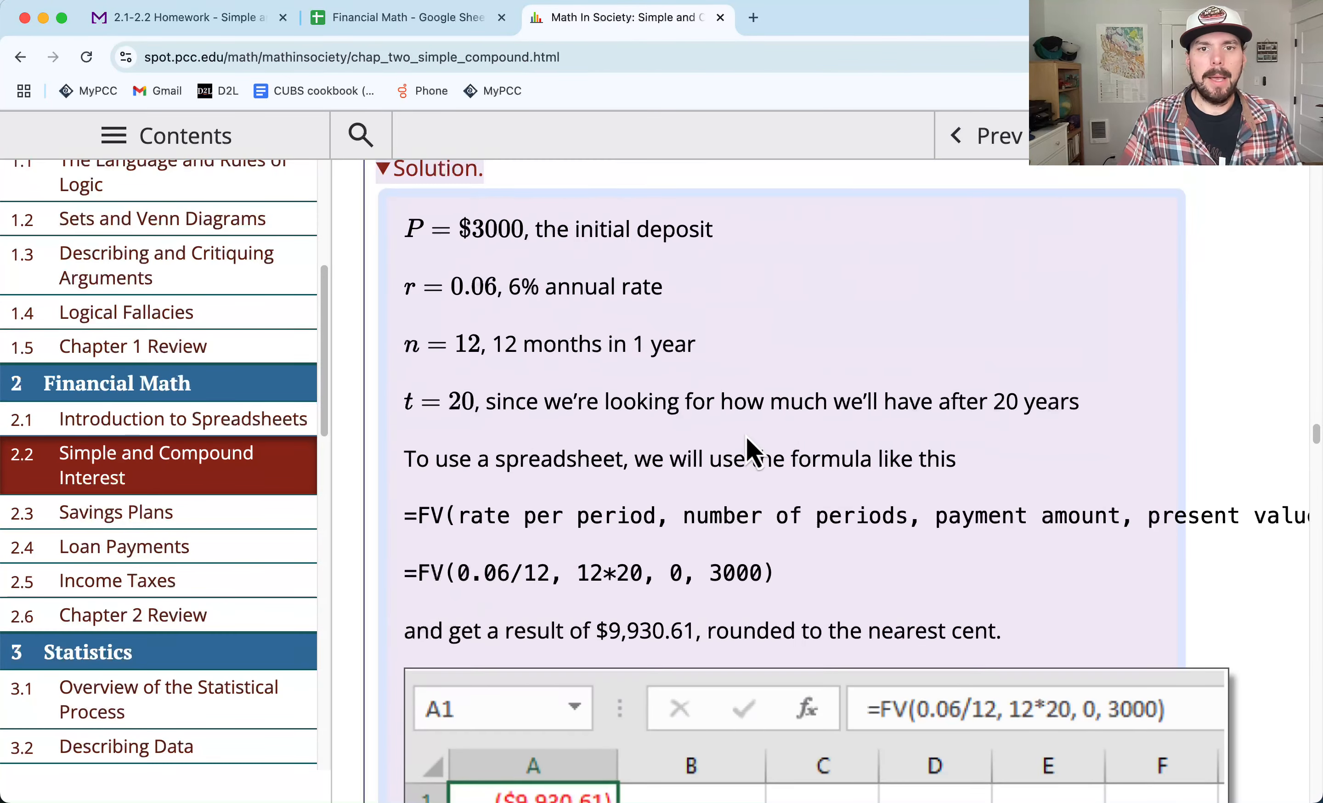
scroll(774, 449, "up", 3)
scroll(783, 435, "down", 10)
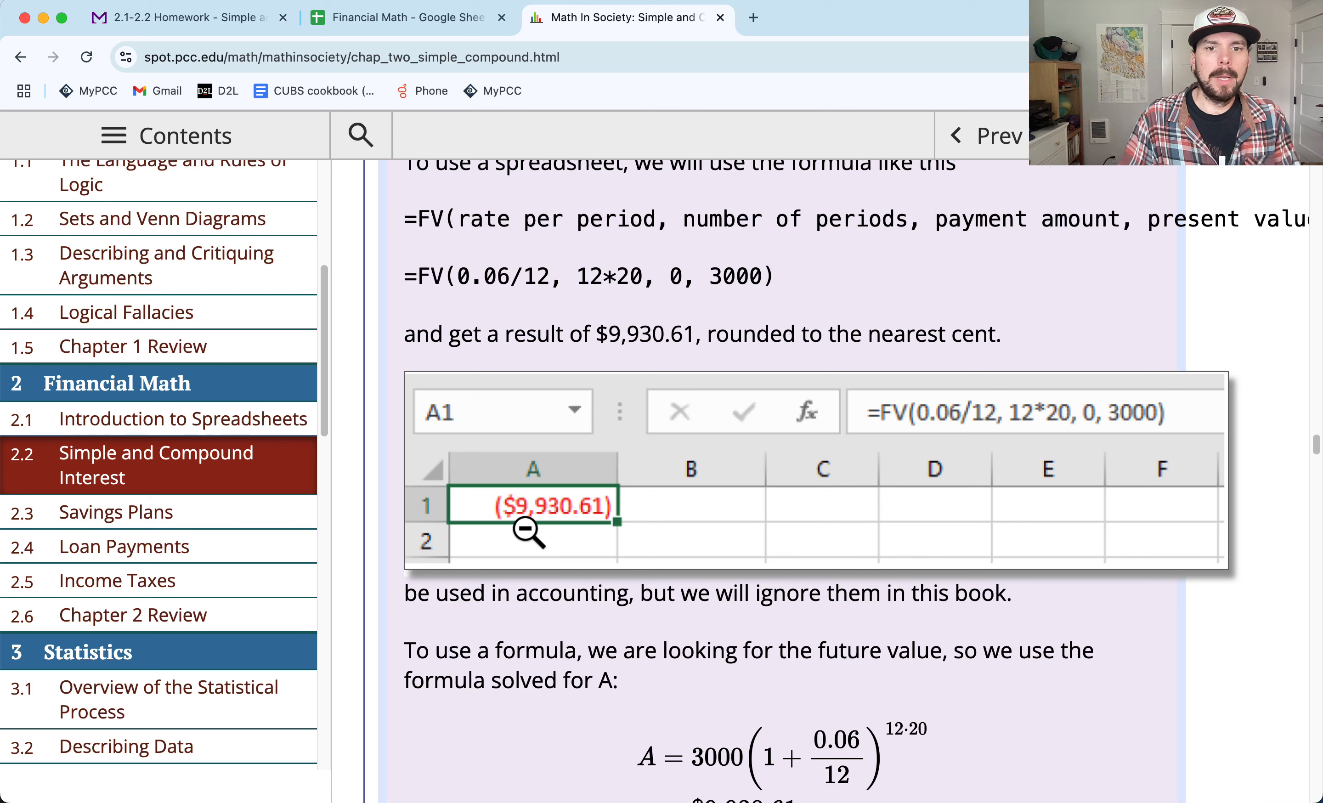
double_click(552, 506)
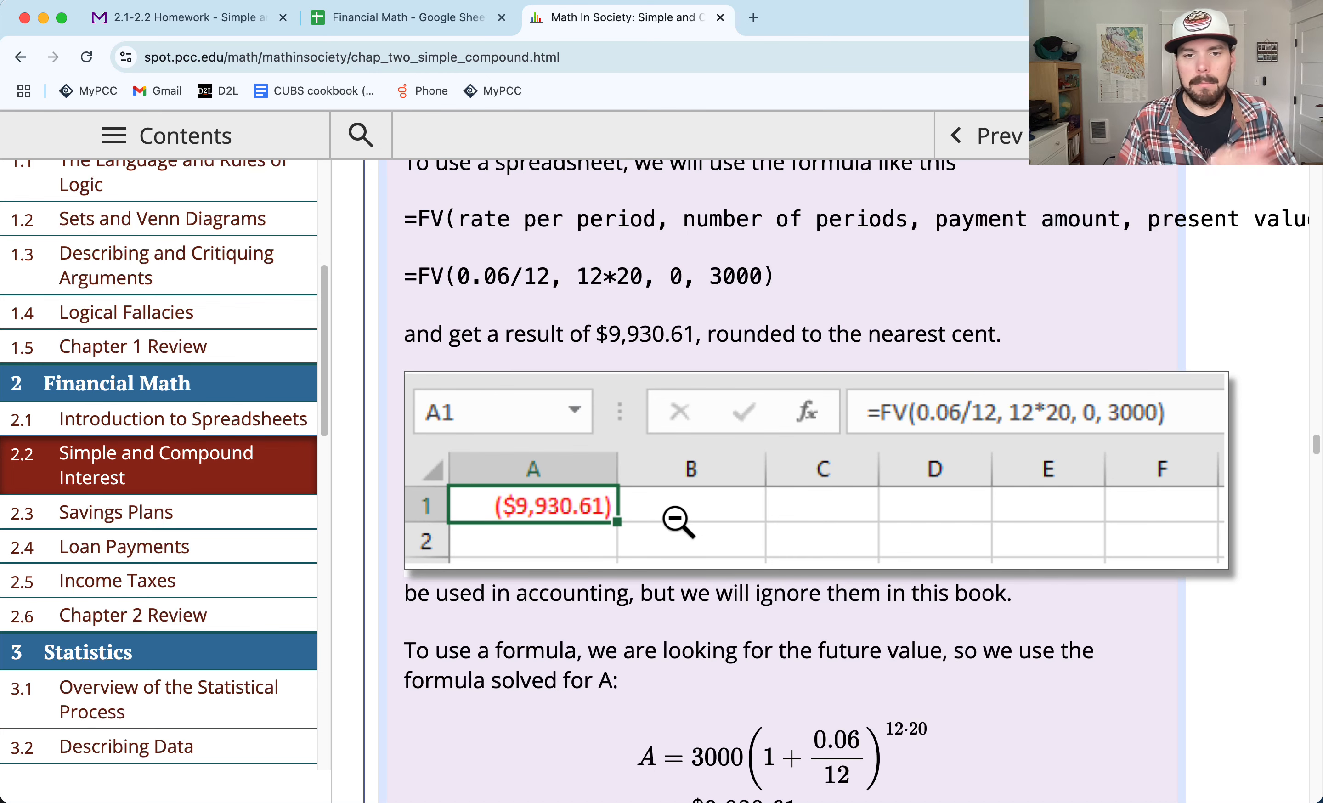
left_click(447, 21)
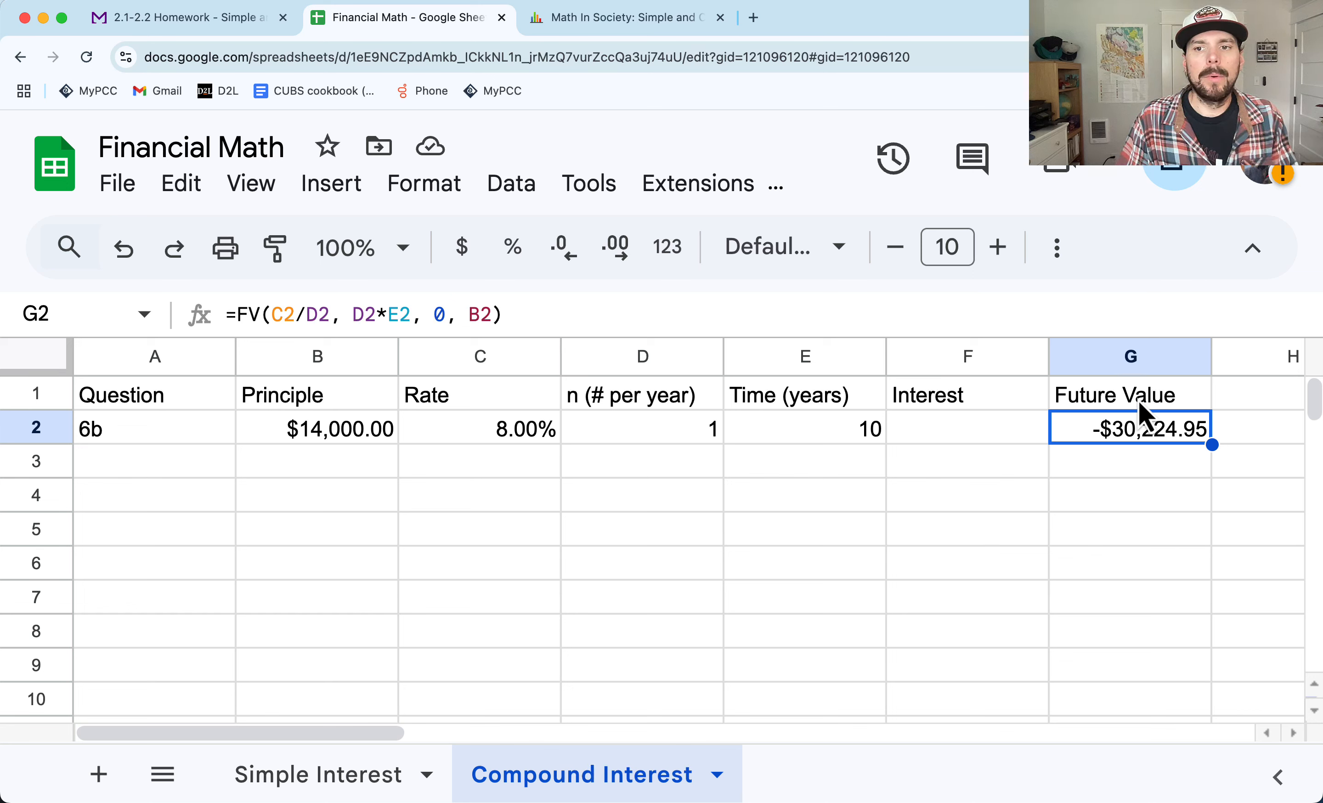
Step: Negate the future value formula in G2 so it reads =-FV(C2/D2, D2*E2, 0, B2), and review its payment amount argument
left_click(285, 437)
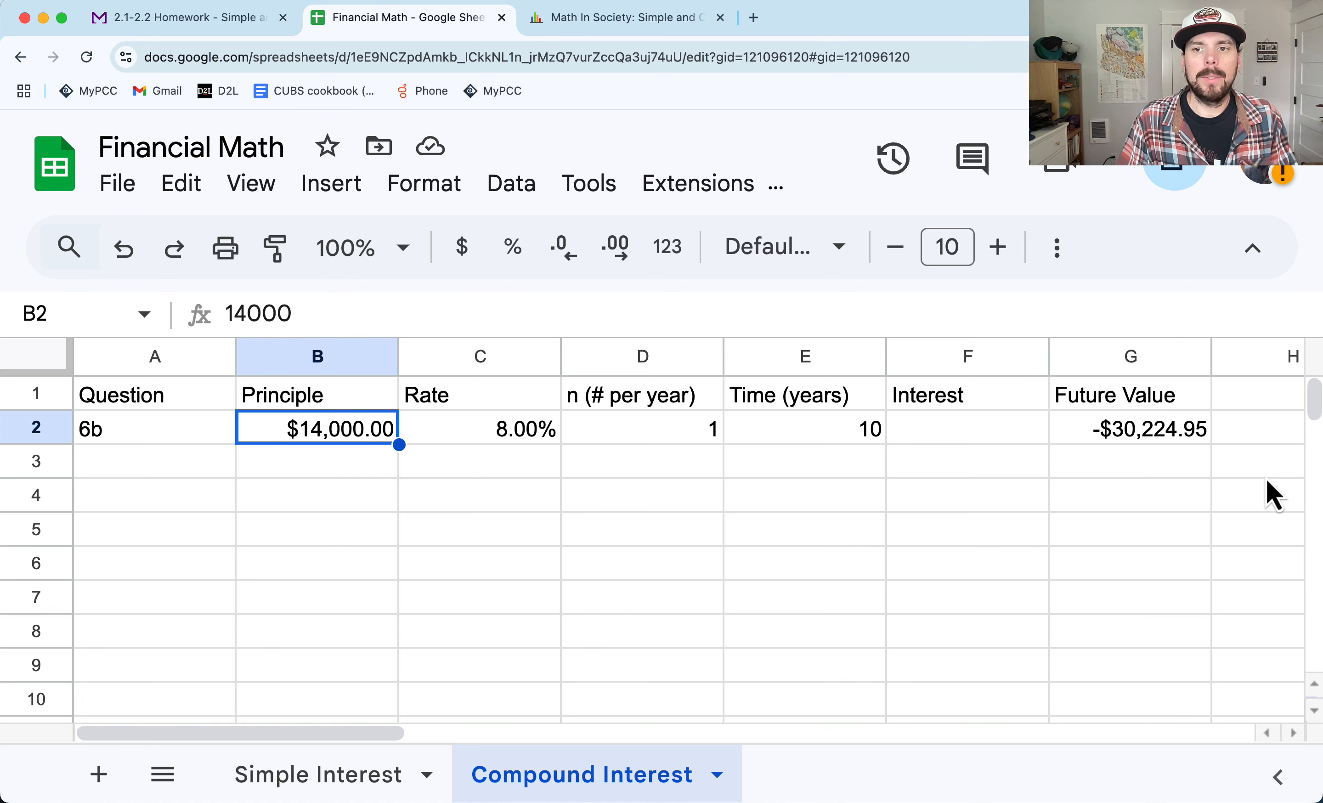
left_click(1091, 441)
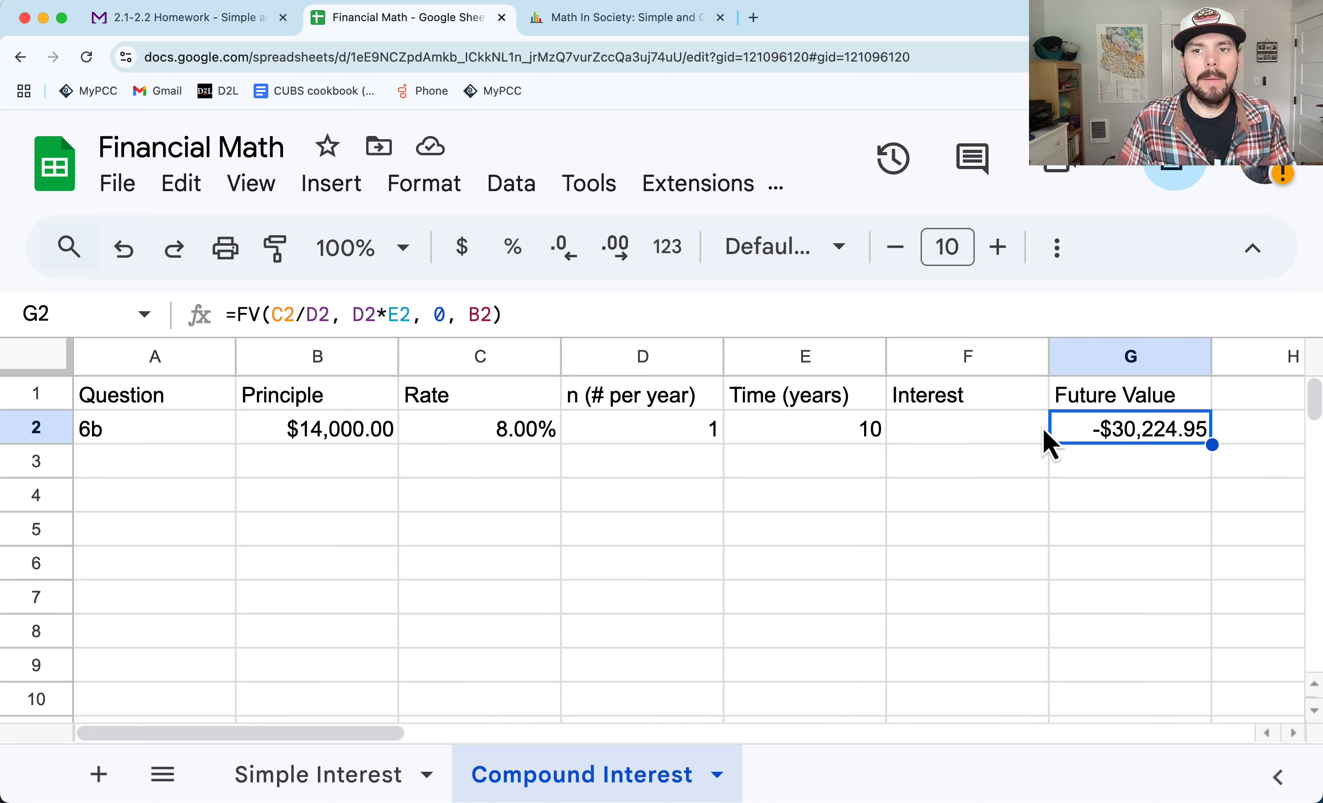
left_click(233, 316)
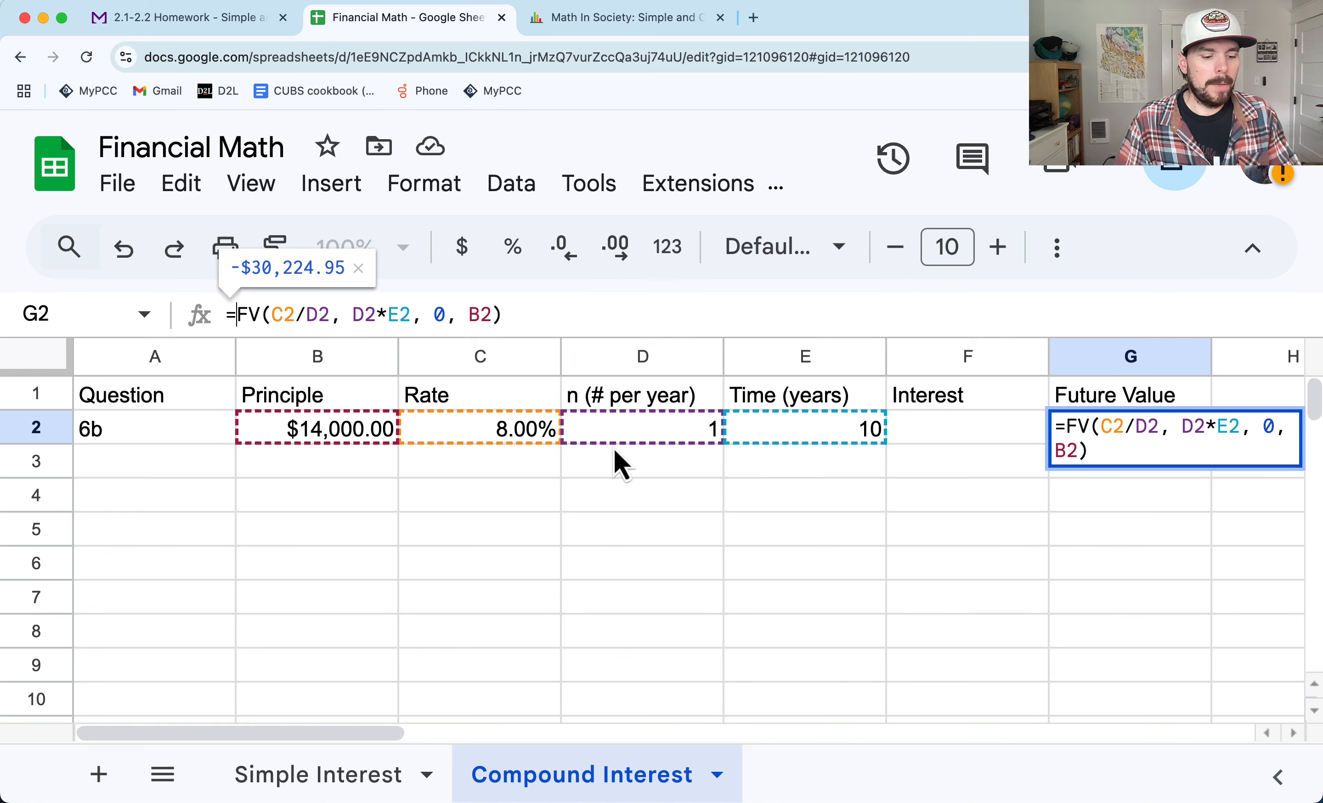
type("-")
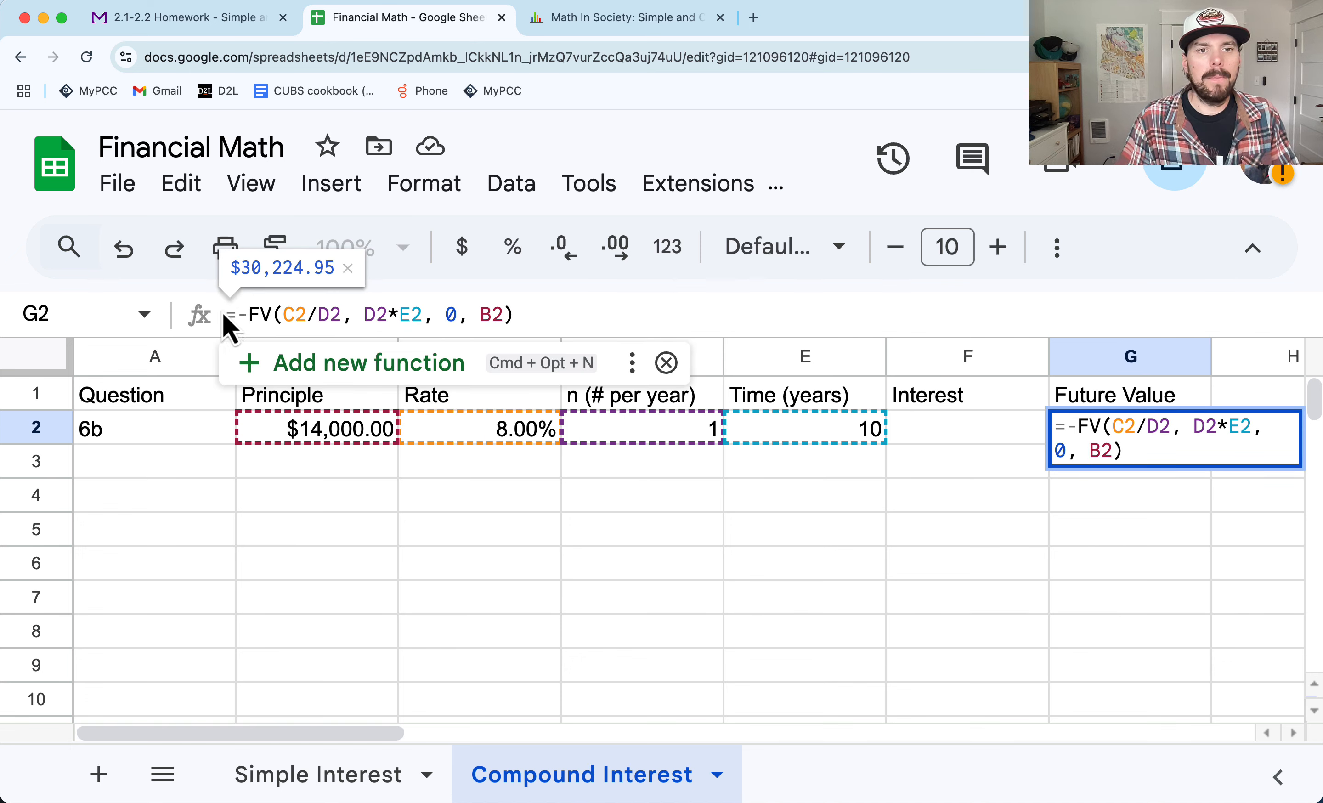
key("Return")
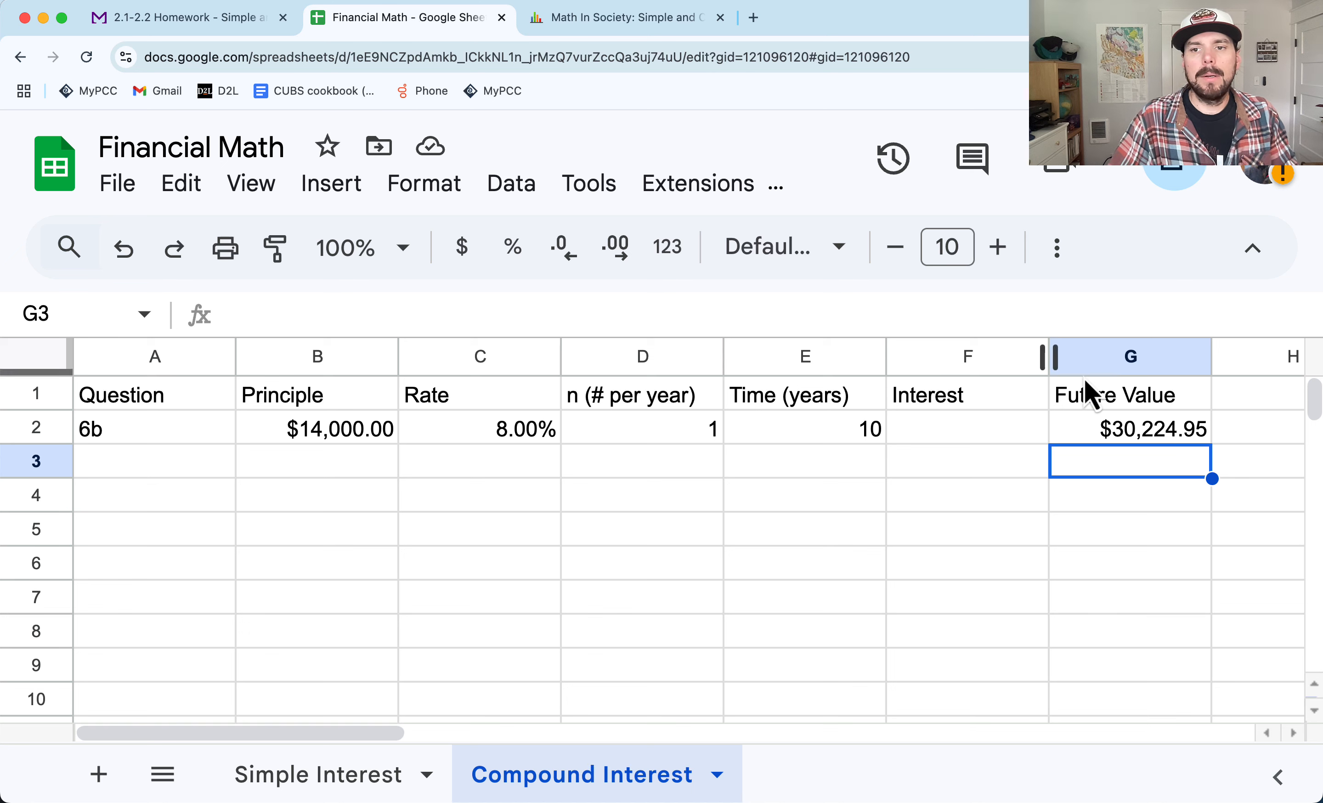
left_click(1109, 429)
double_click(1110, 430)
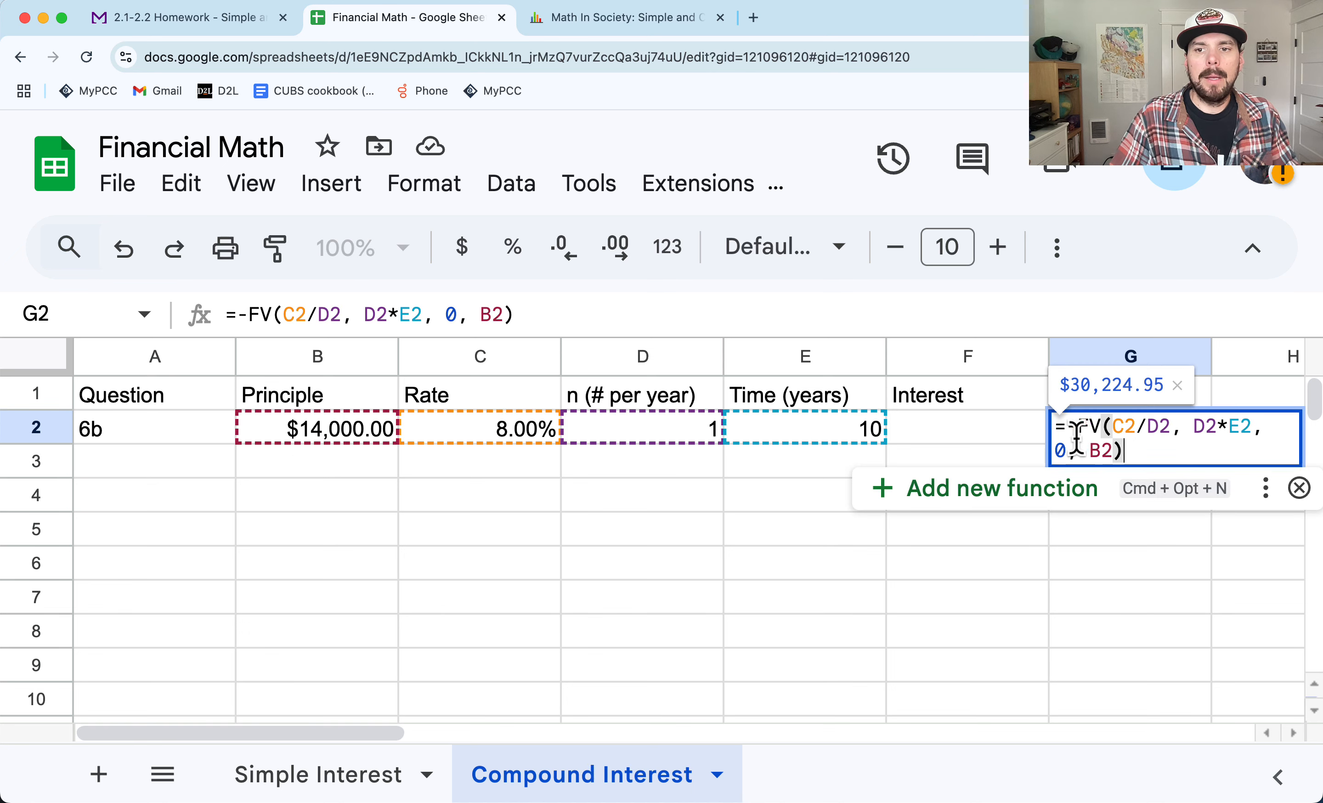
double_click(1061, 451)
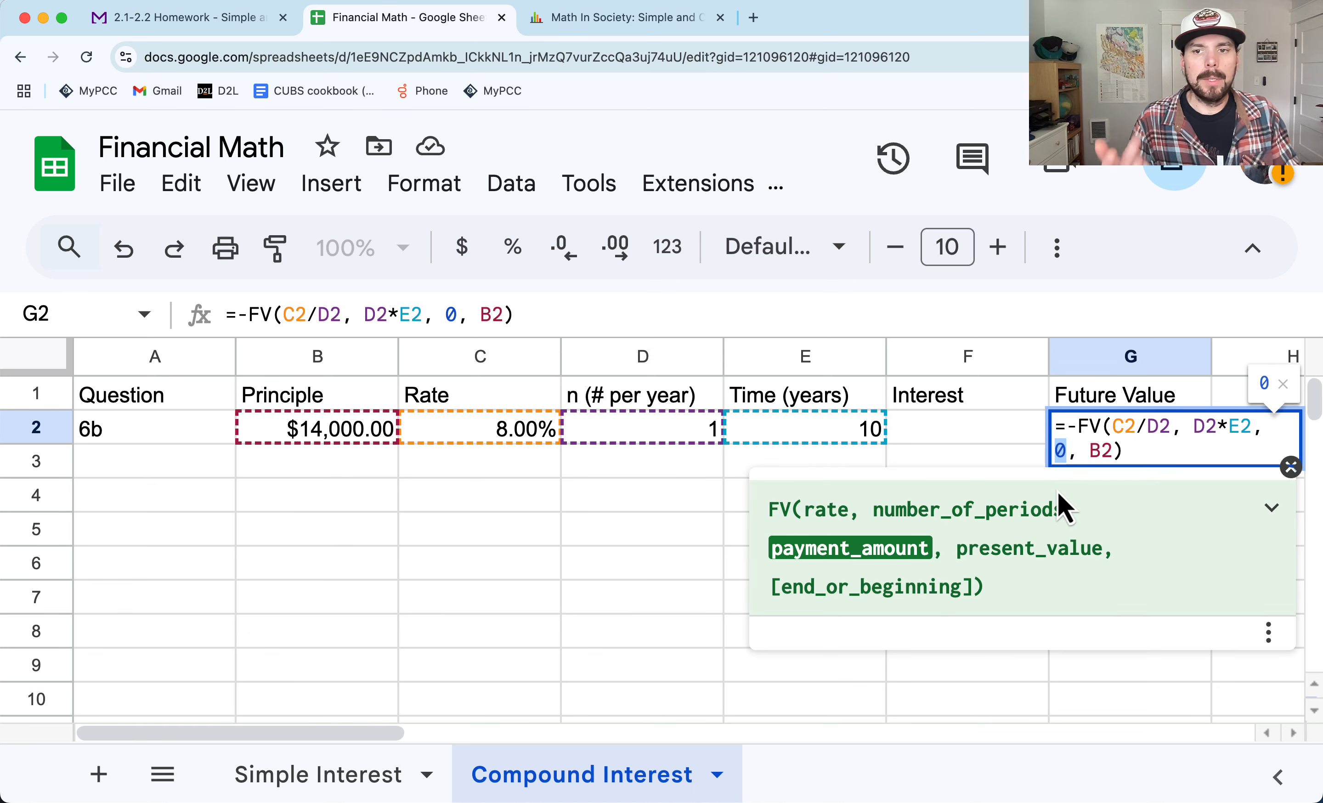
key("Return")
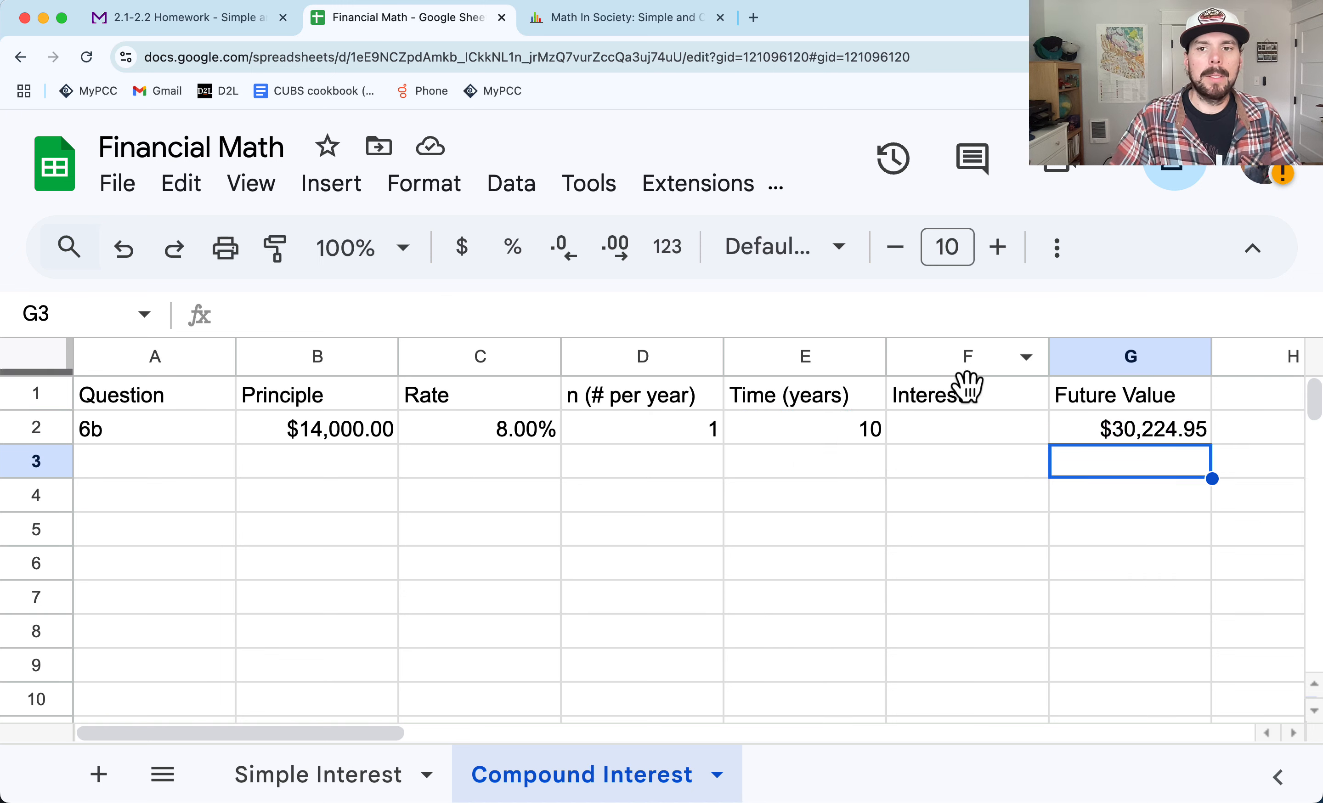
Step: Calculate the Question 6b interest in cell F2 with the formula =G2-B2
left_click(1025, 435)
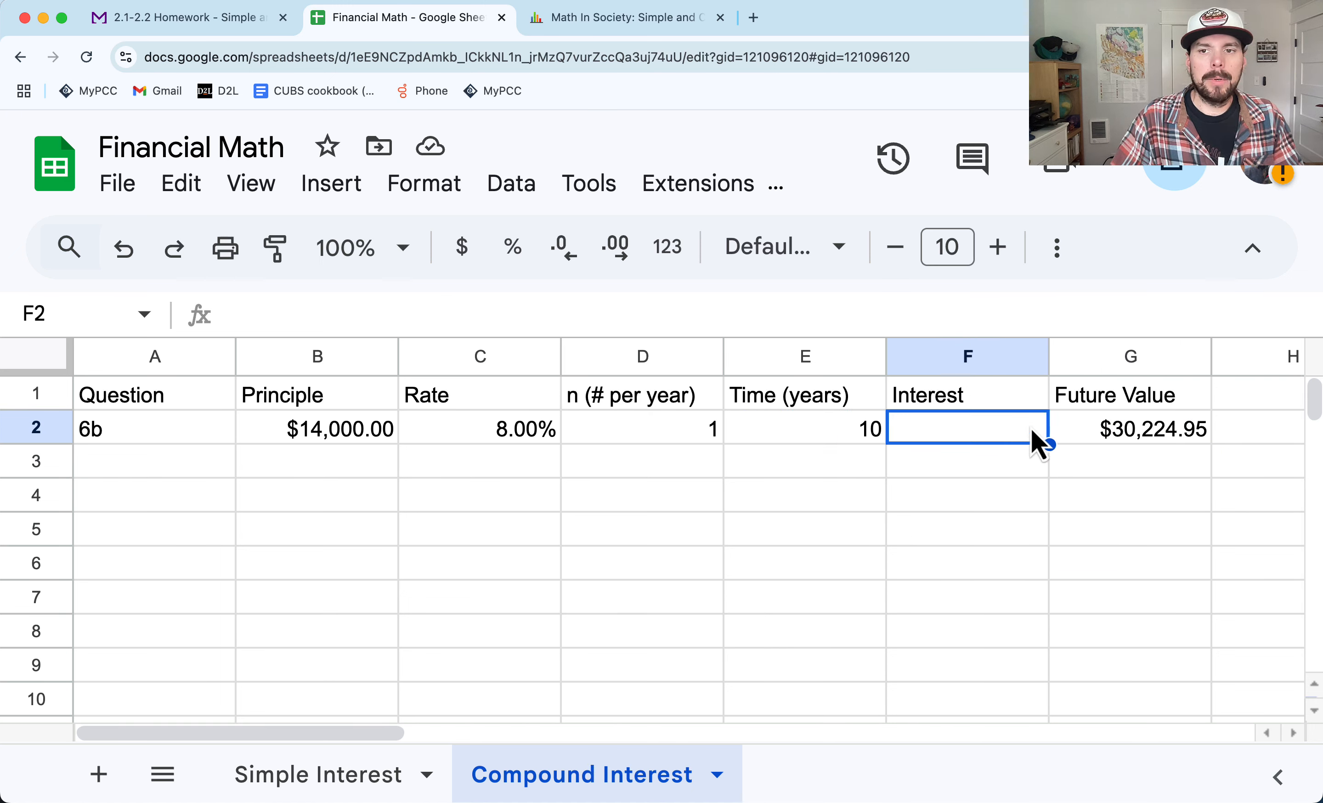
type("=")
left_click(1092, 440)
type("-")
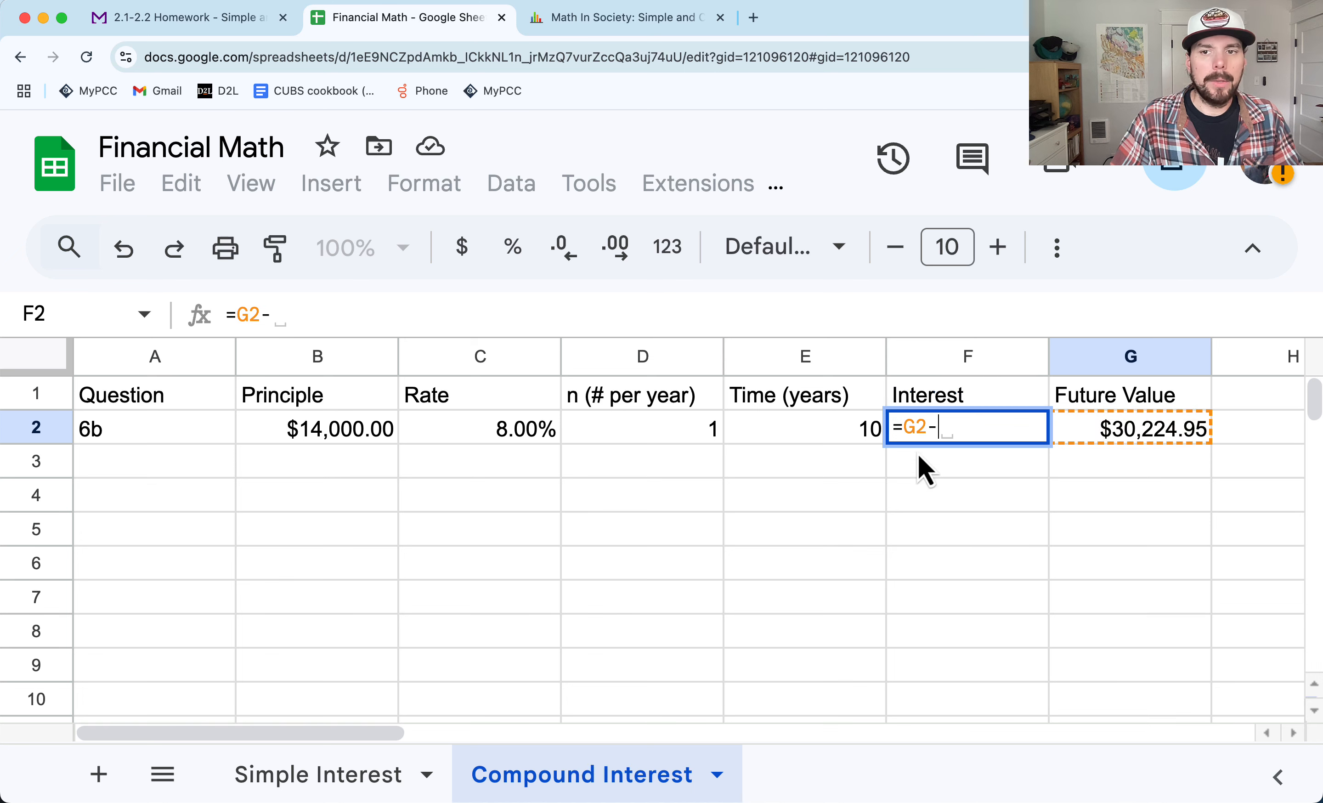
left_click(316, 442)
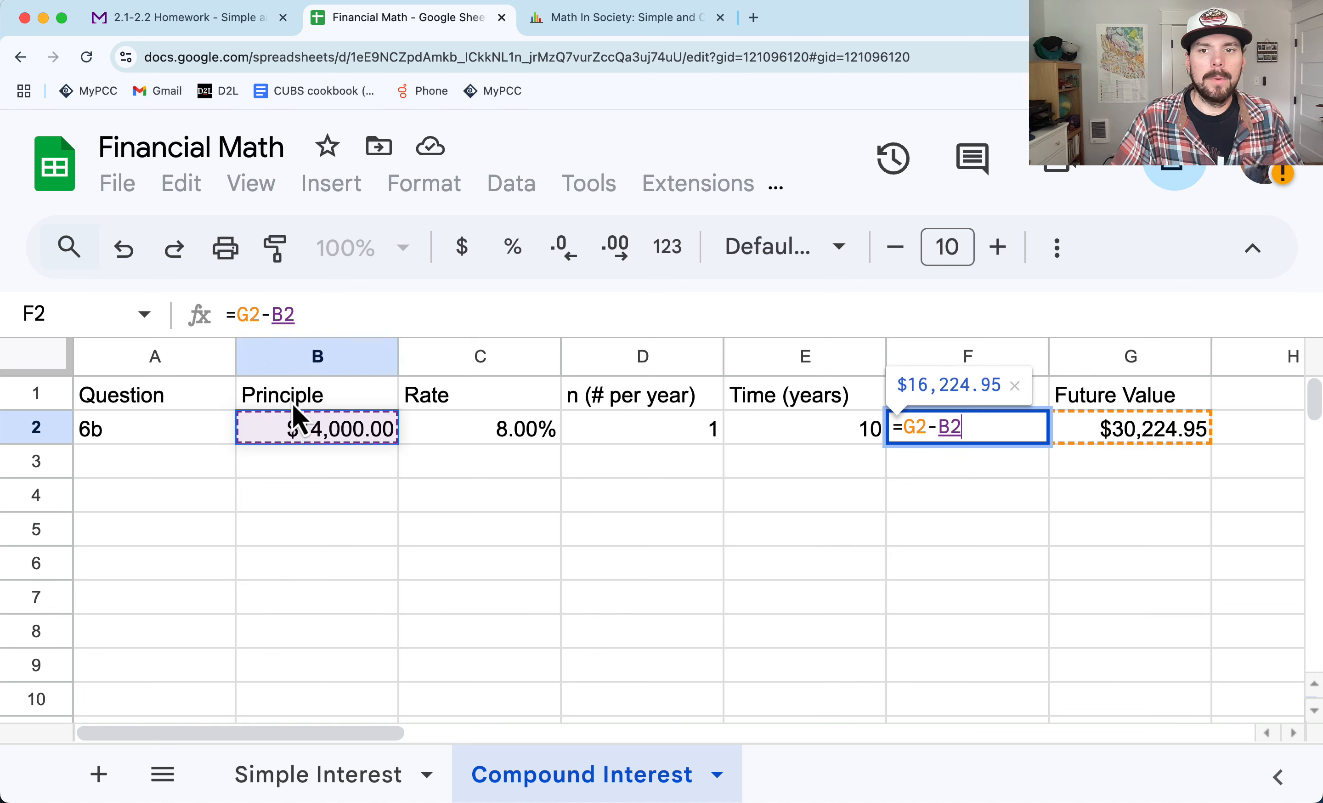
key("Return")
Step: Rename the column header in B1 to Present Value
left_click(310, 404)
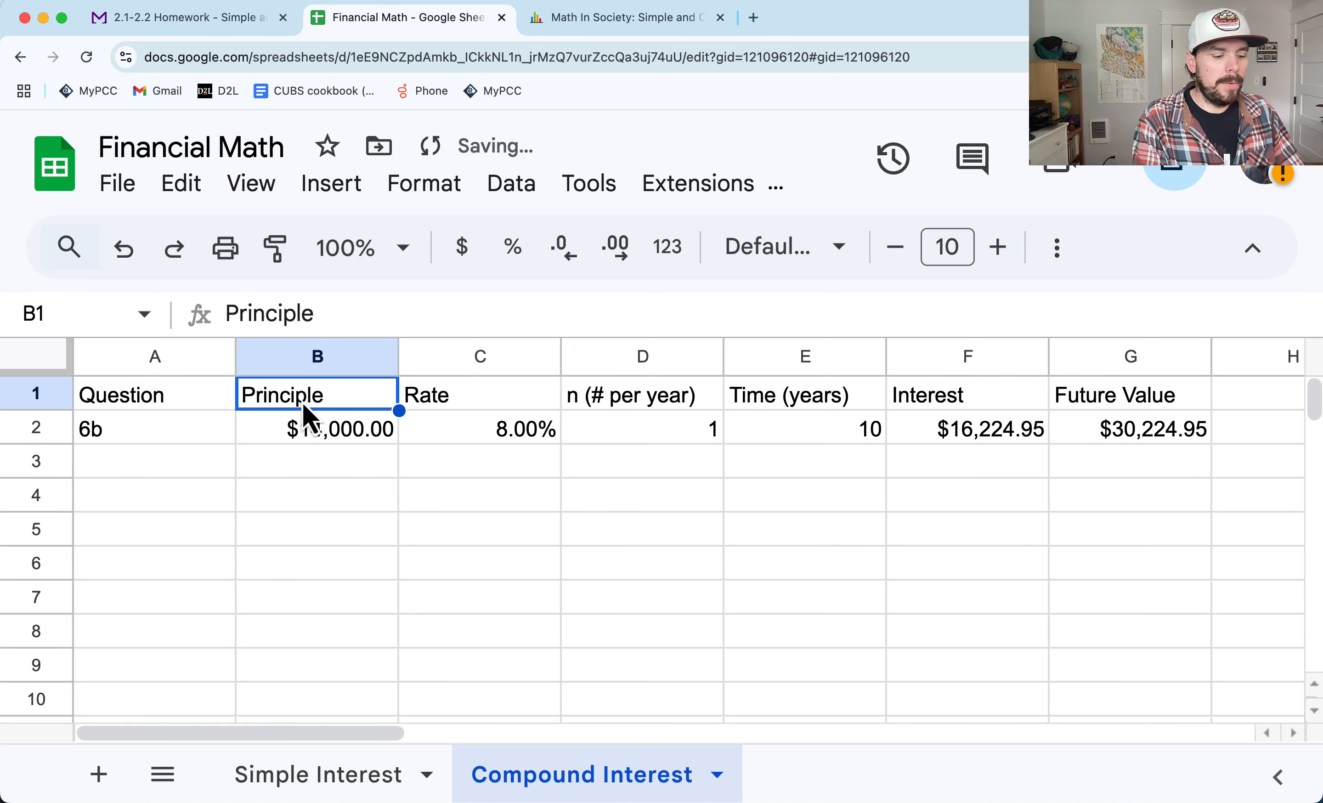
type("Pres")
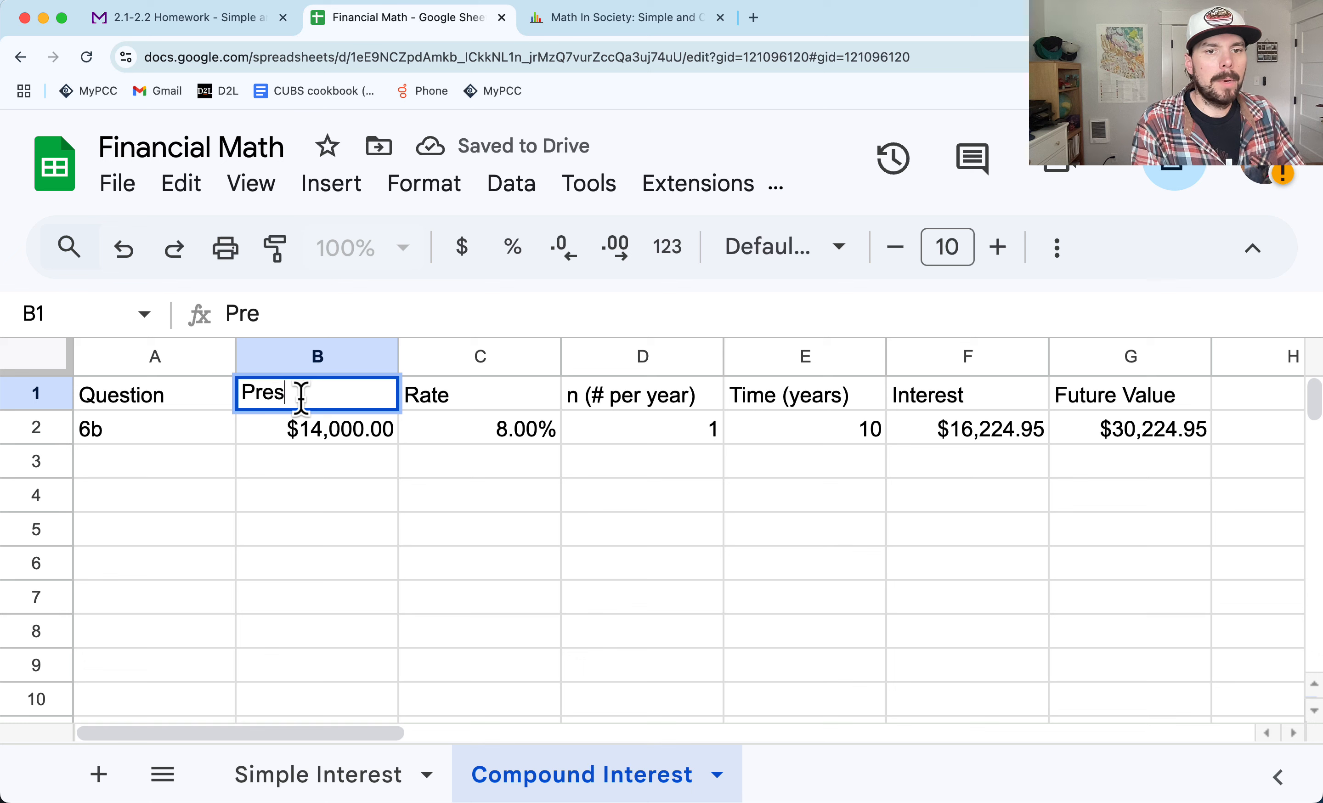
type("ent Value")
key("Return")
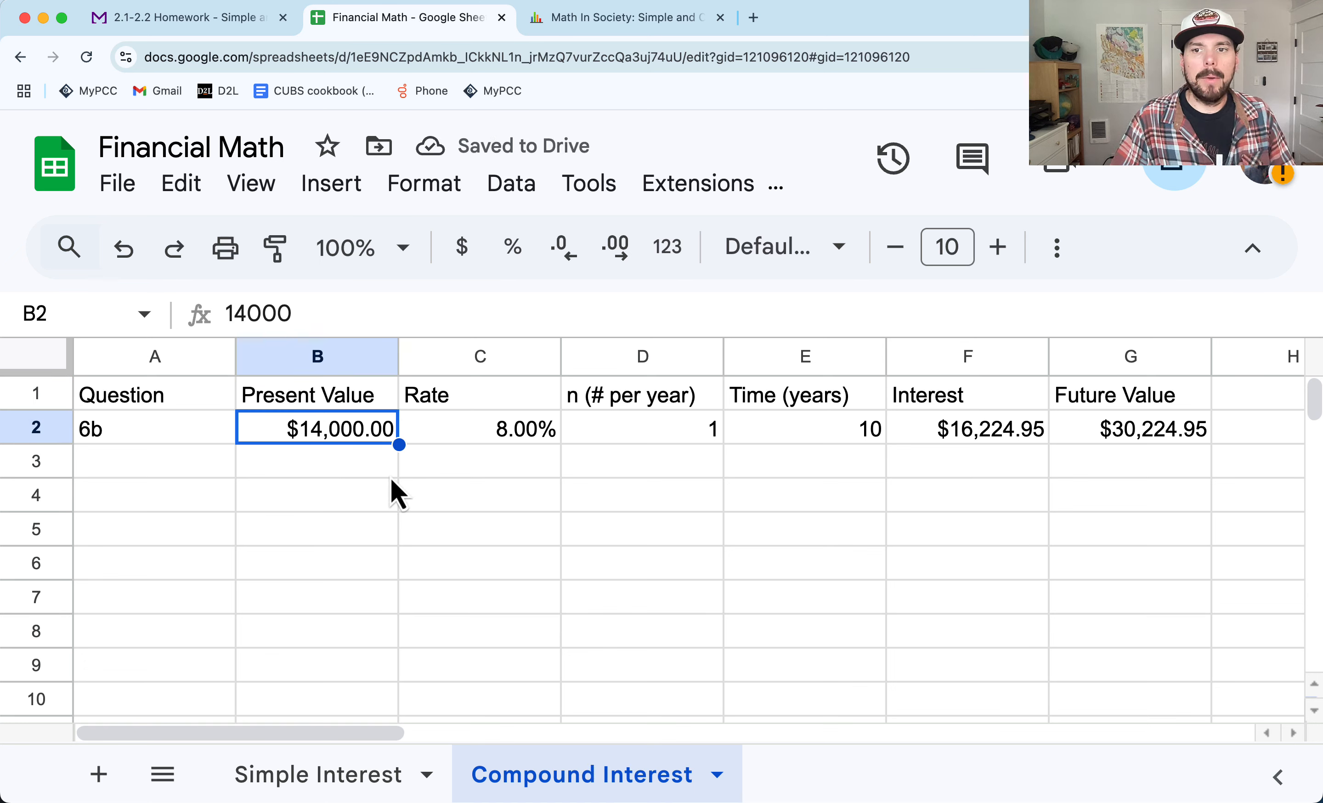
Step: Copy the calculated future value from G2 into the annually compounded part (b) answer of the homework question and submit it
left_click(211, 18)
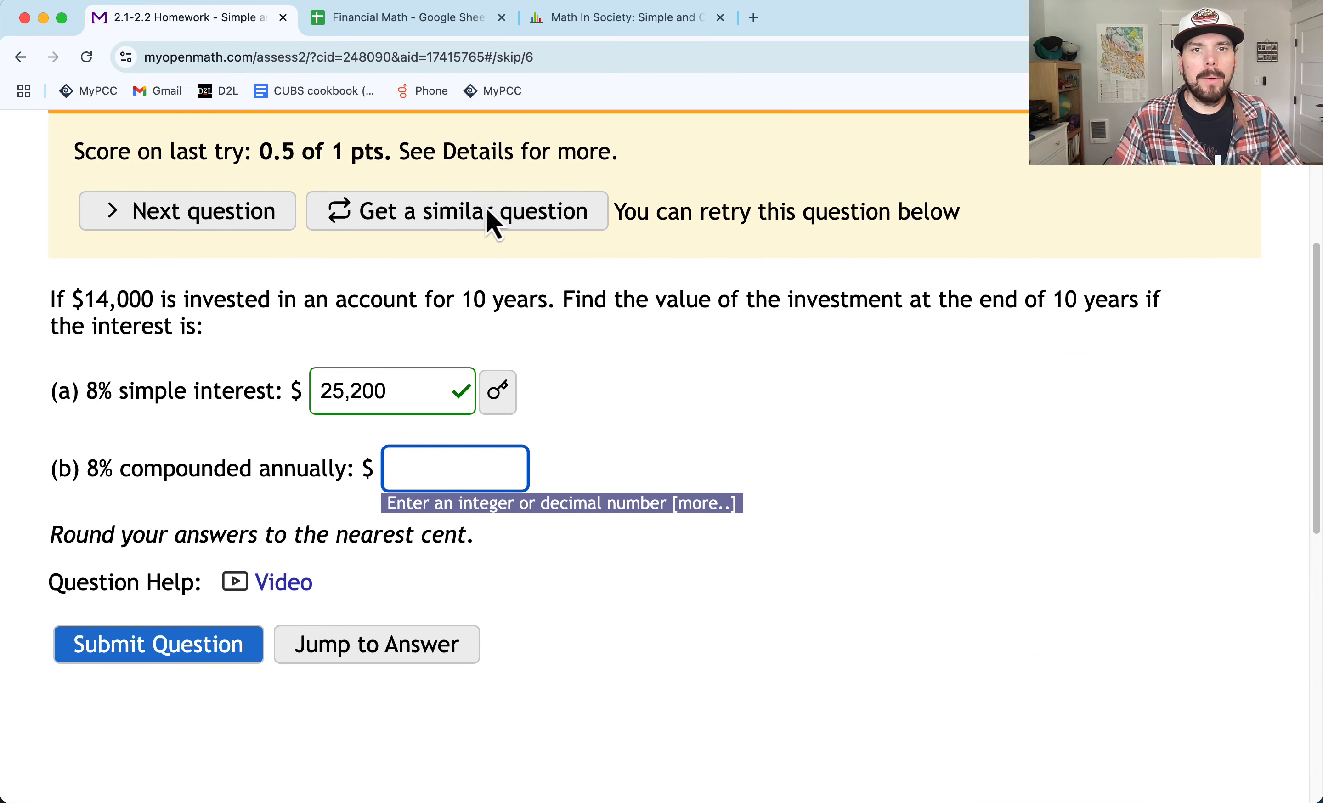
left_click(649, 21)
left_click(389, 17)
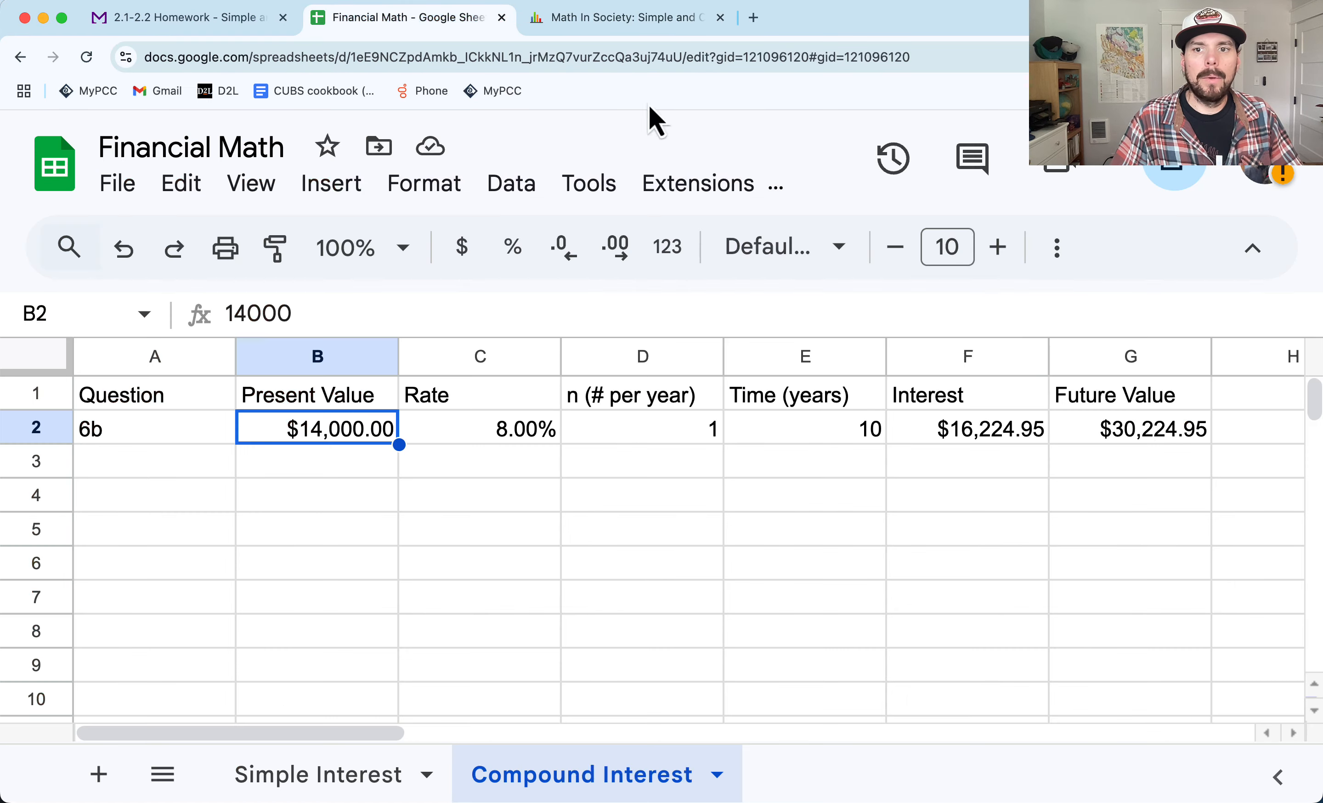
left_click(1150, 442)
double_click(1150, 441)
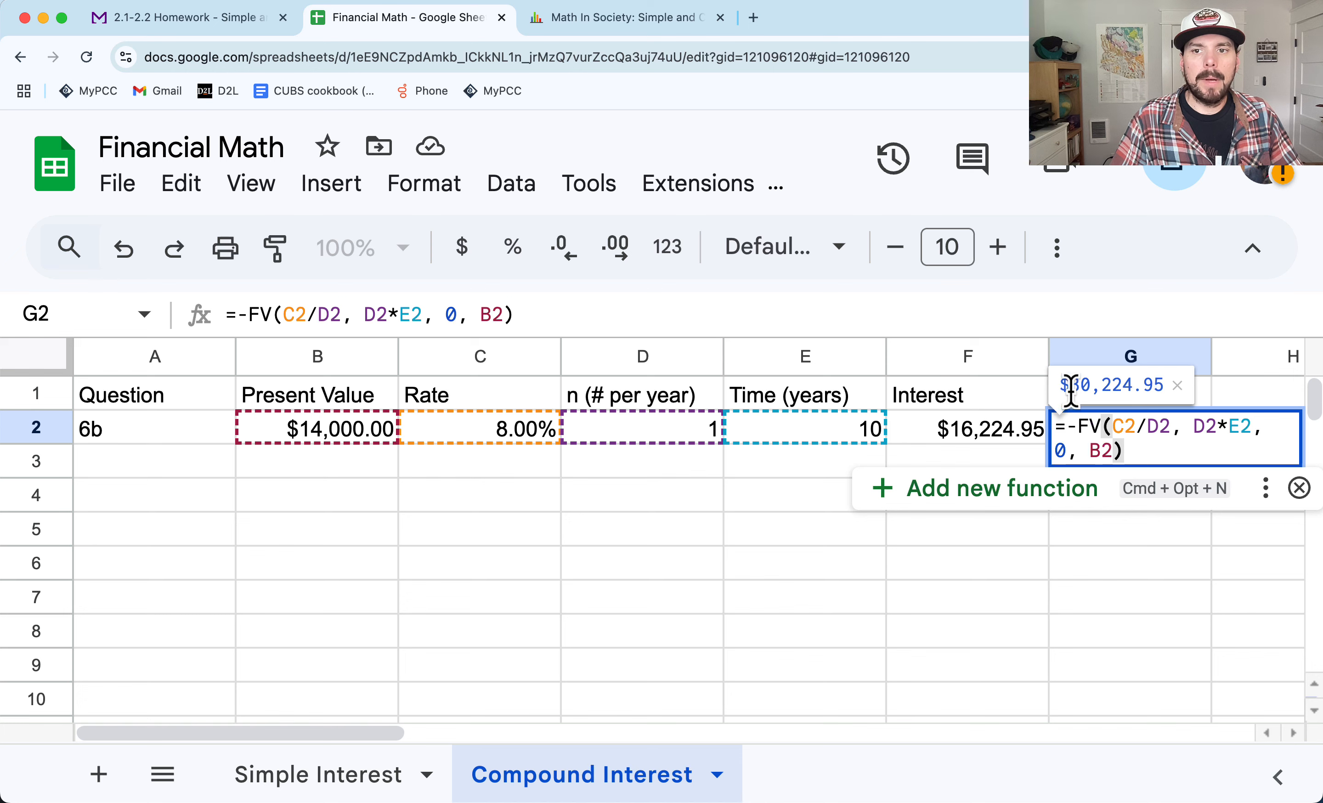
left_click_drag(1166, 386, 1052, 395)
key("super+c")
left_click(111, 21)
left_click(492, 466)
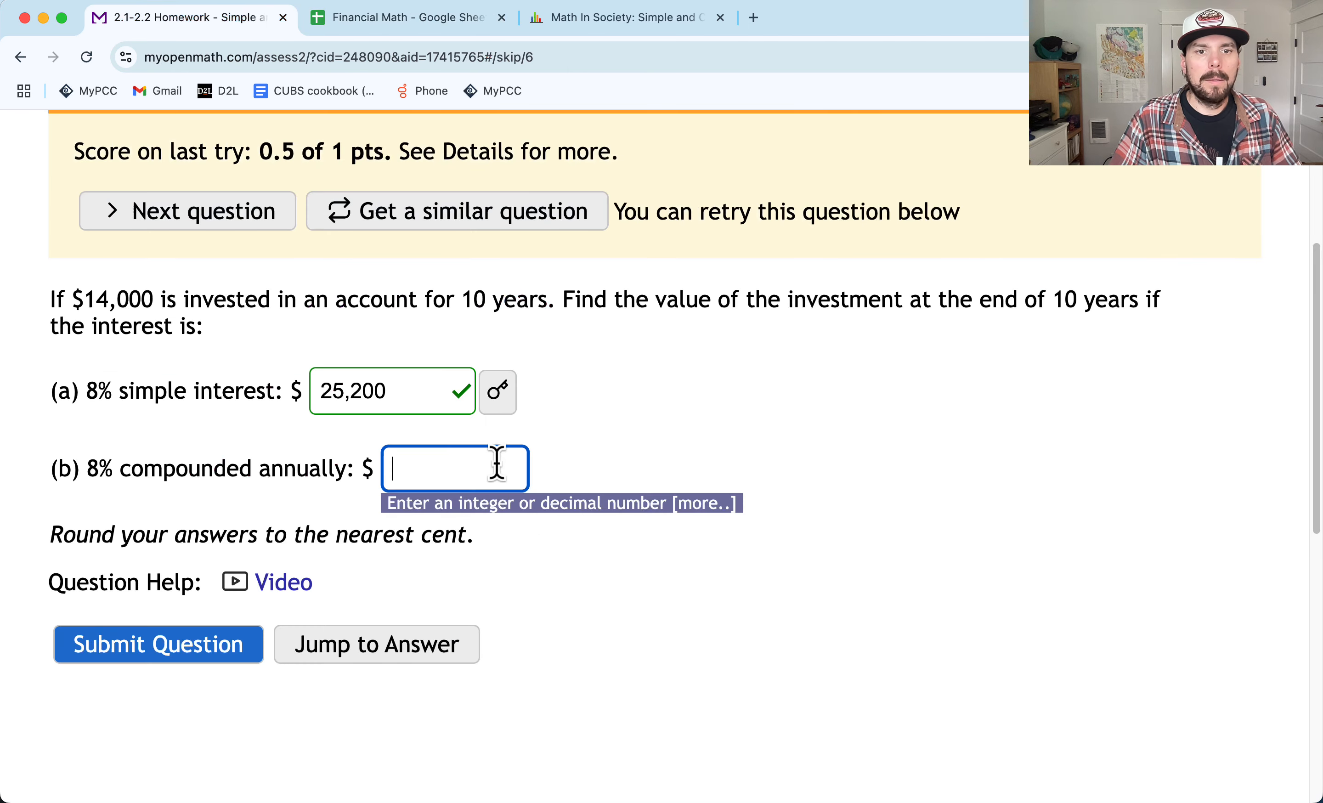
key("super+v")
left_click(80, 652)
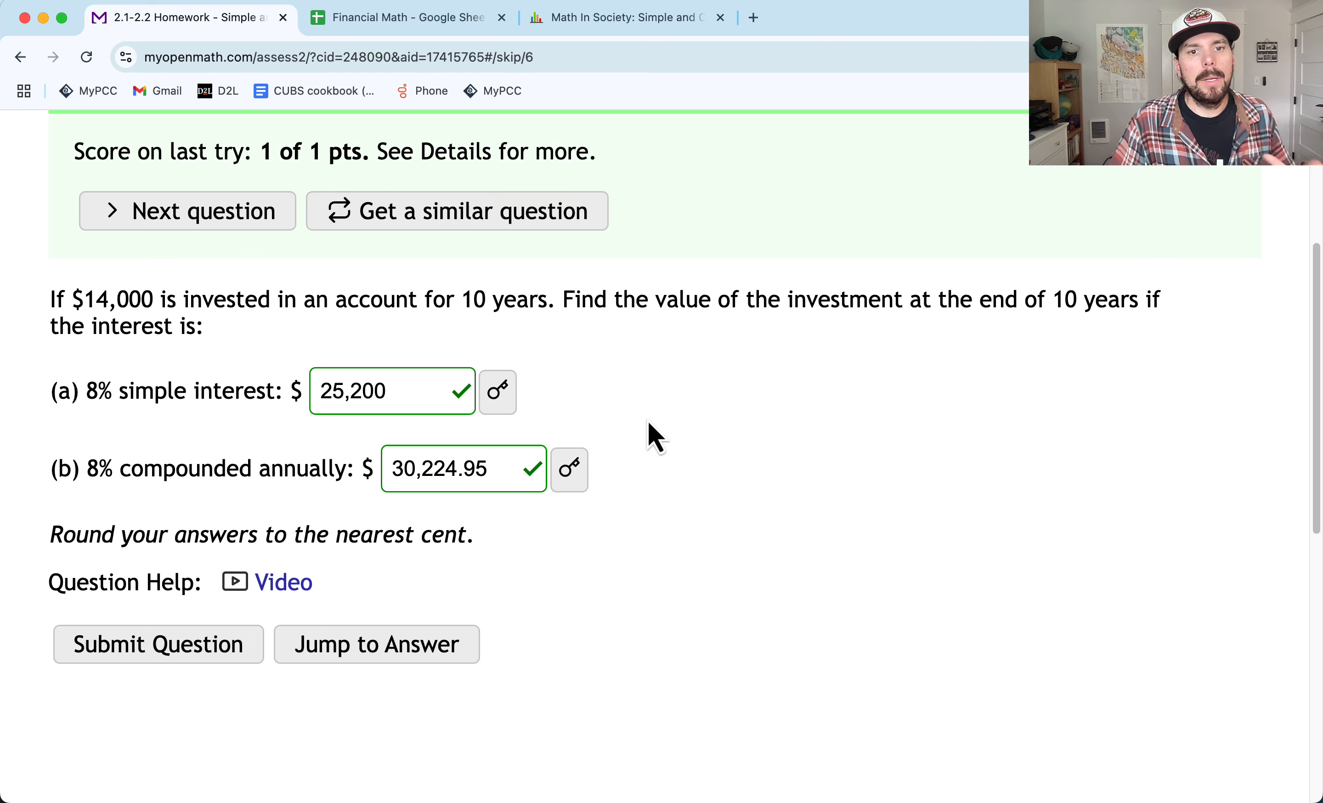
Step: Go to homework Question 7 and request a similar version of it
left_click(120, 216)
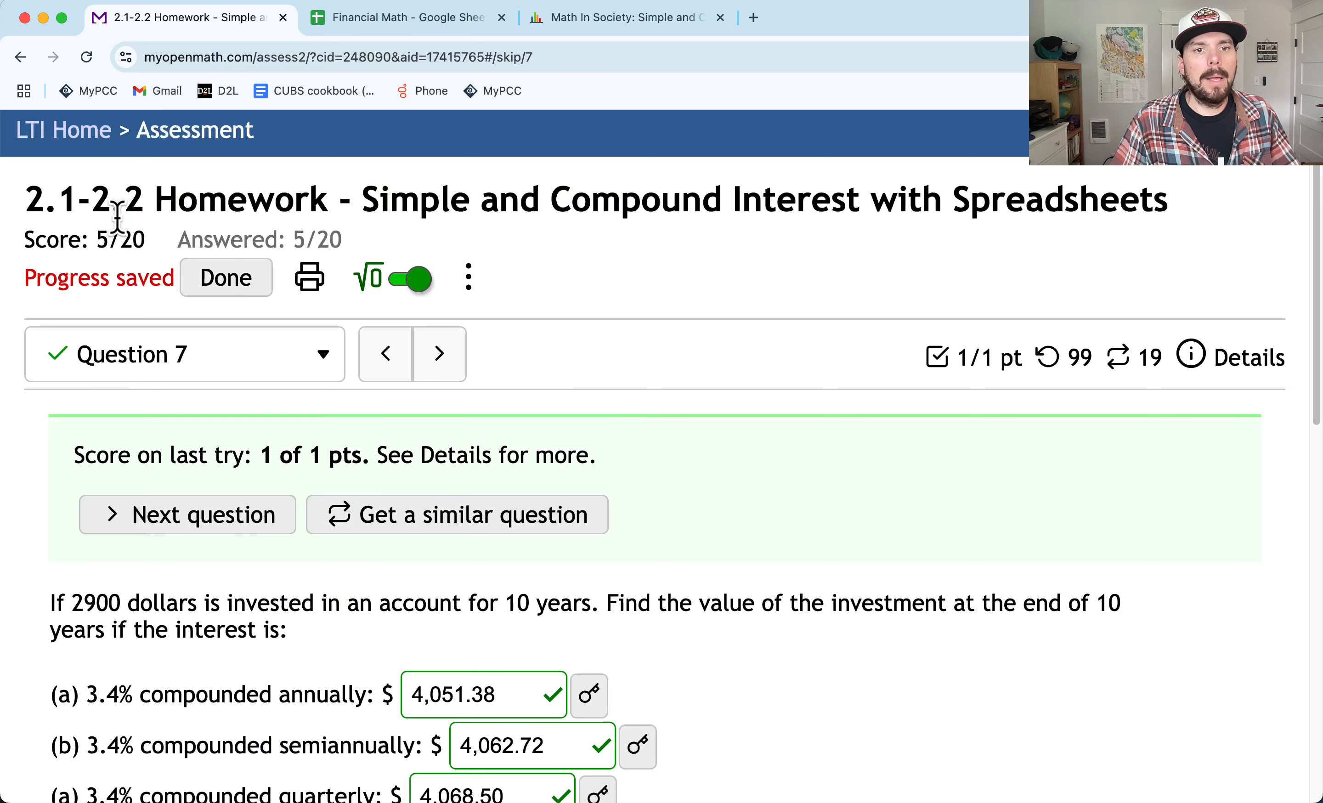
scroll(375, 283, "down", 3)
left_click(458, 360)
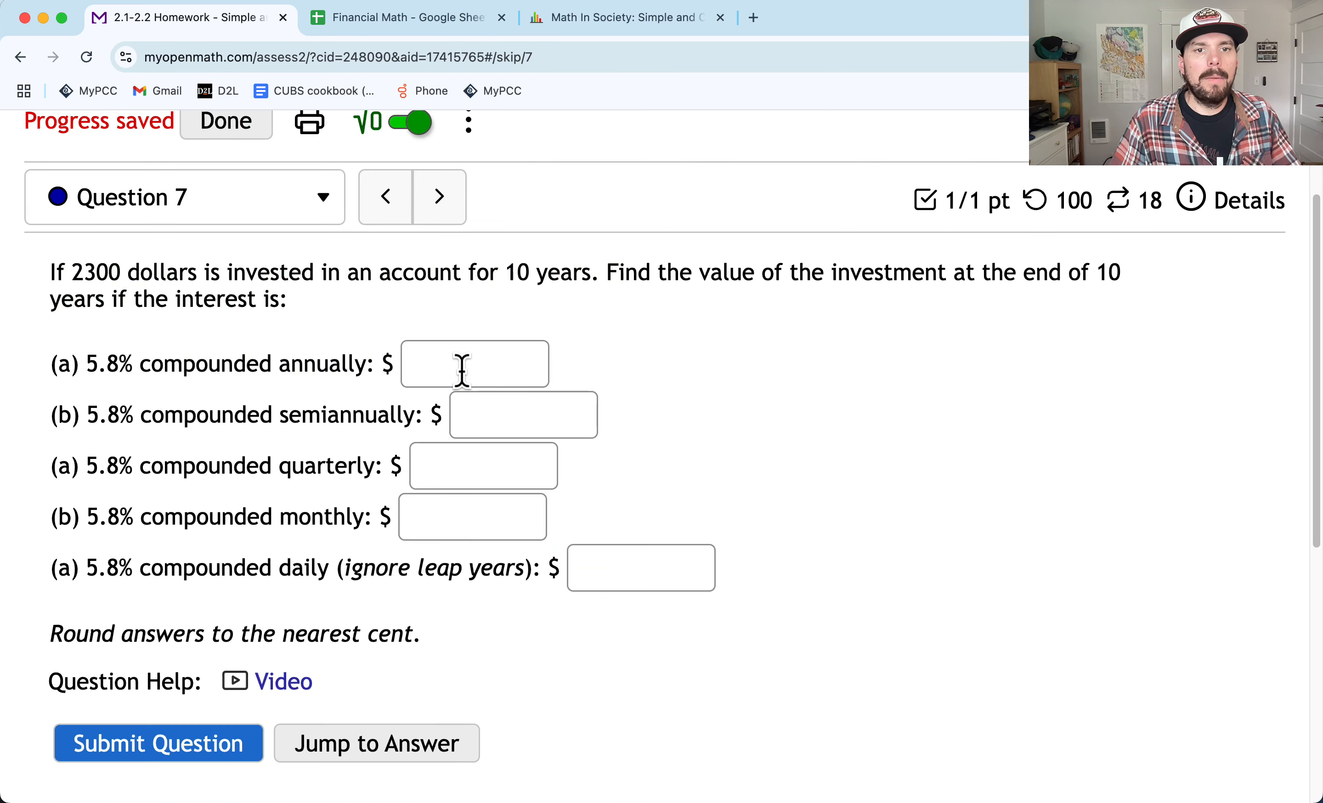
Step: Examine the compounding frequencies, invested amount and interest rate given in Question 7
double_click(287, 364)
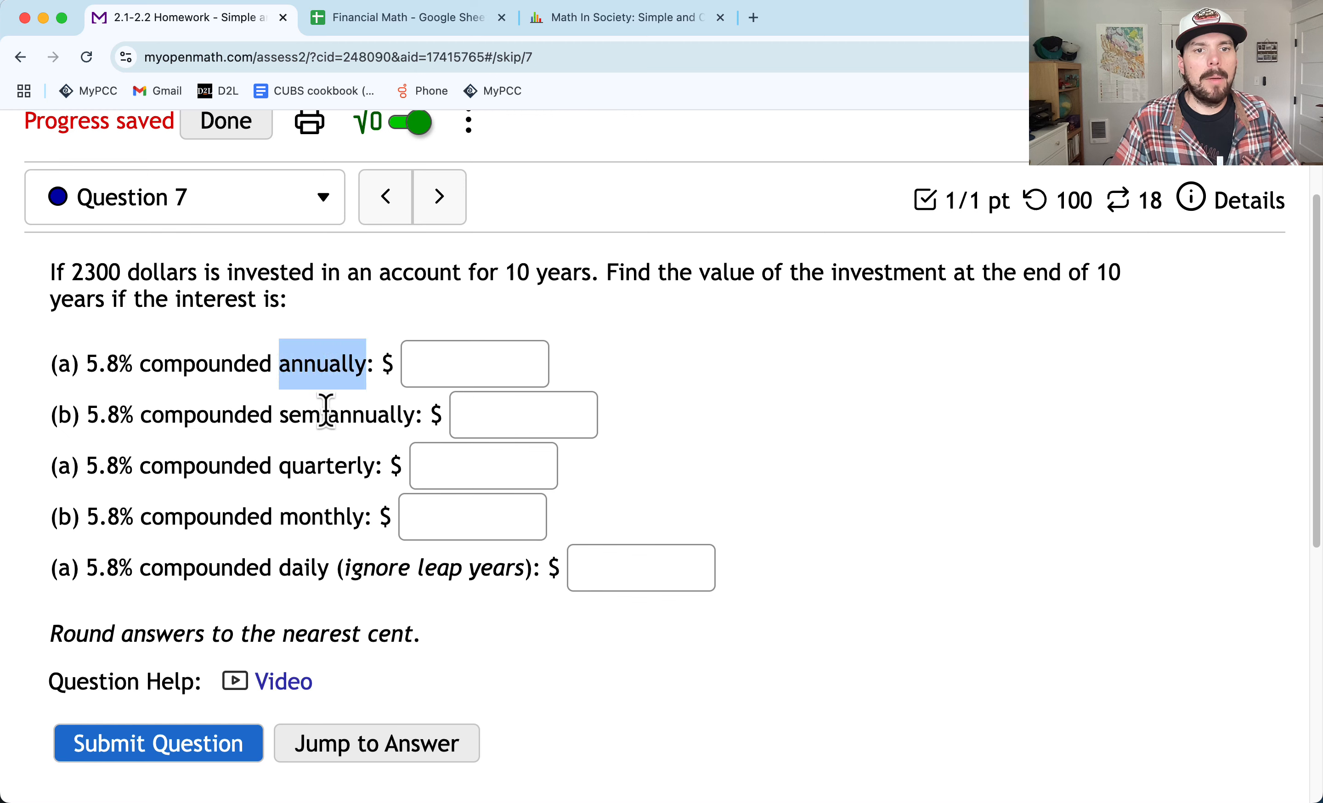
double_click(326, 416)
left_click(319, 496)
triple_click(319, 464)
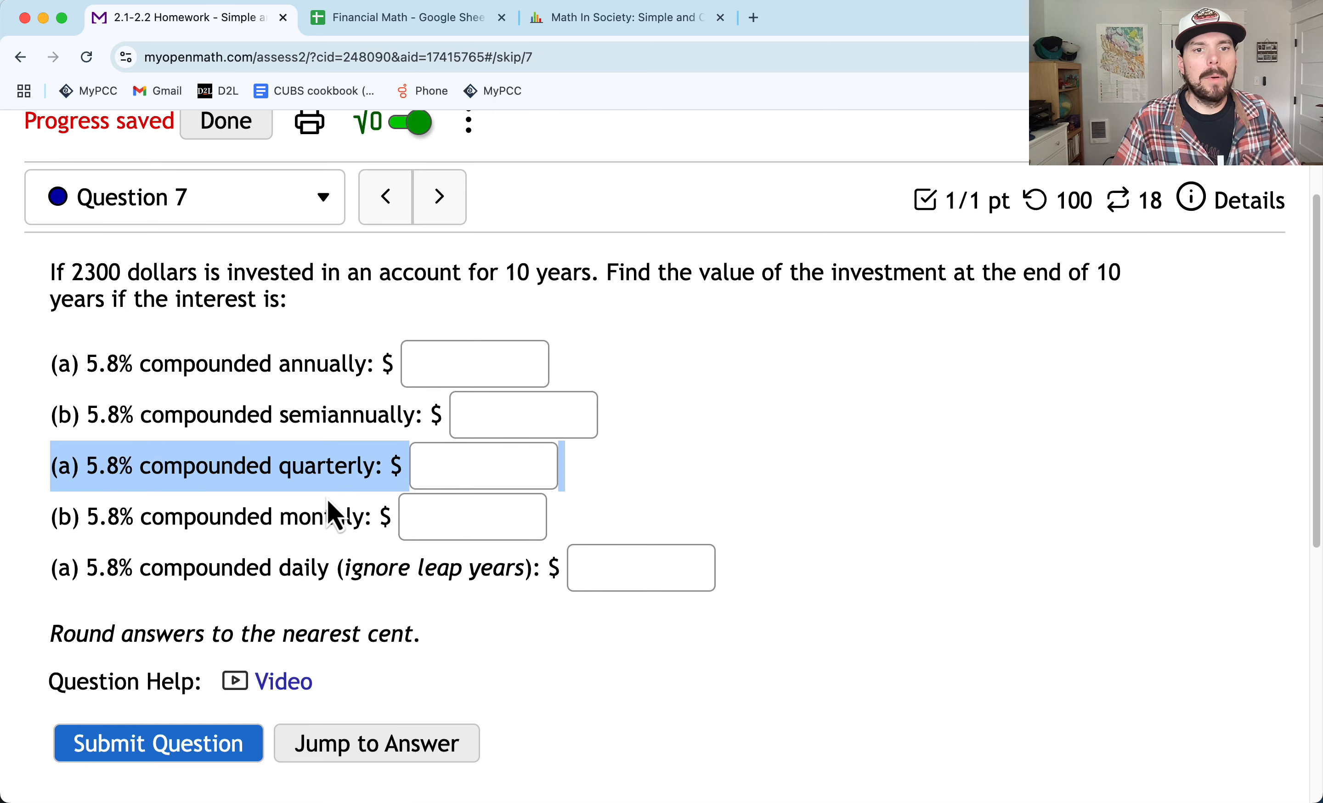
left_click(323, 510)
scroll(621, 379, "down", 2)
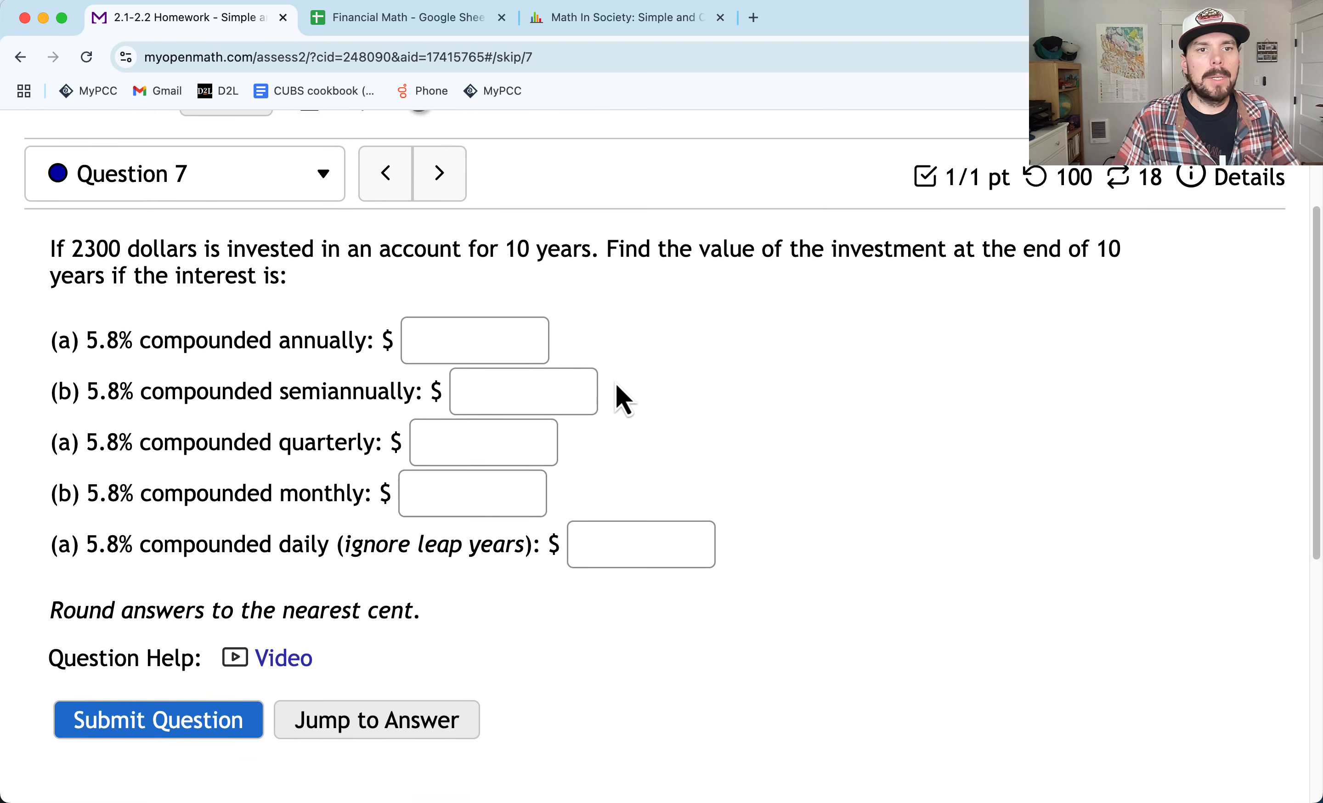
double_click(76, 216)
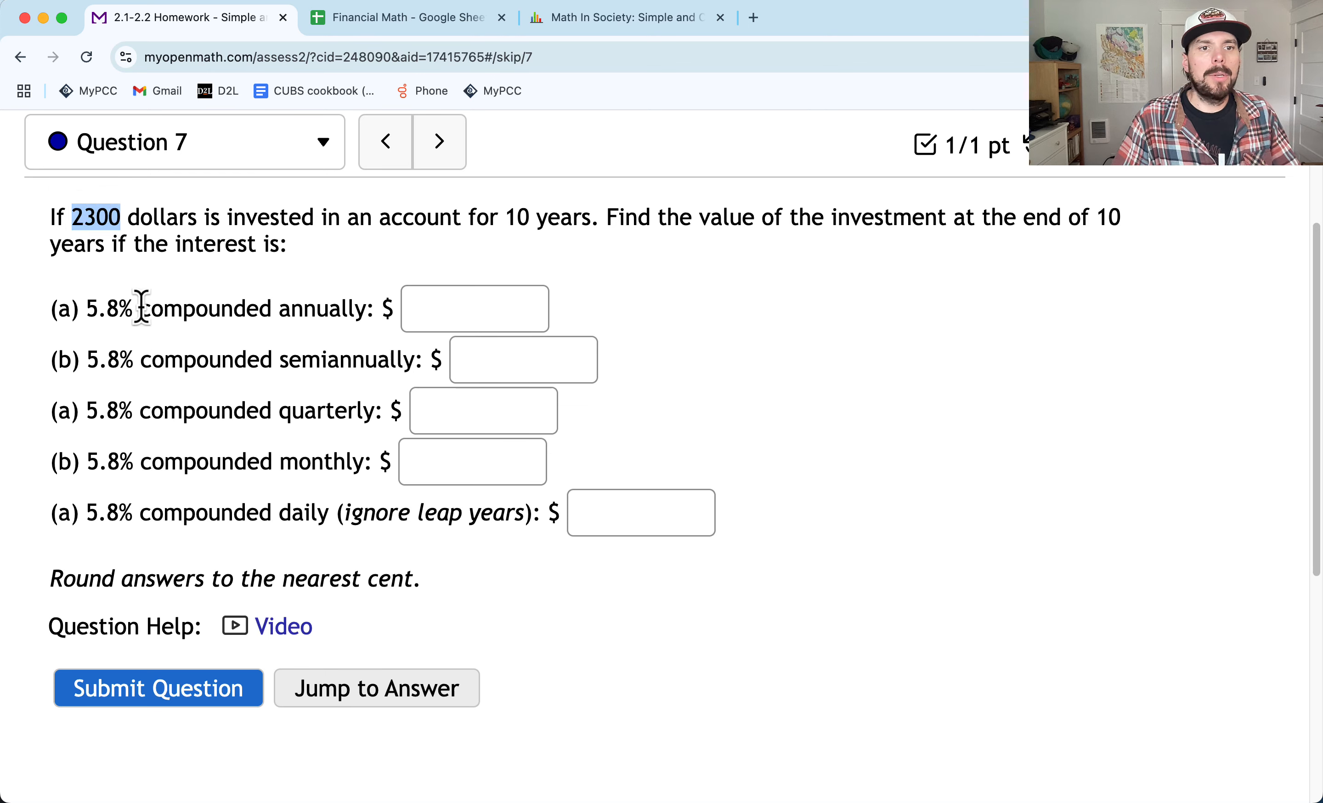
left_click_drag(140, 308, 89, 313)
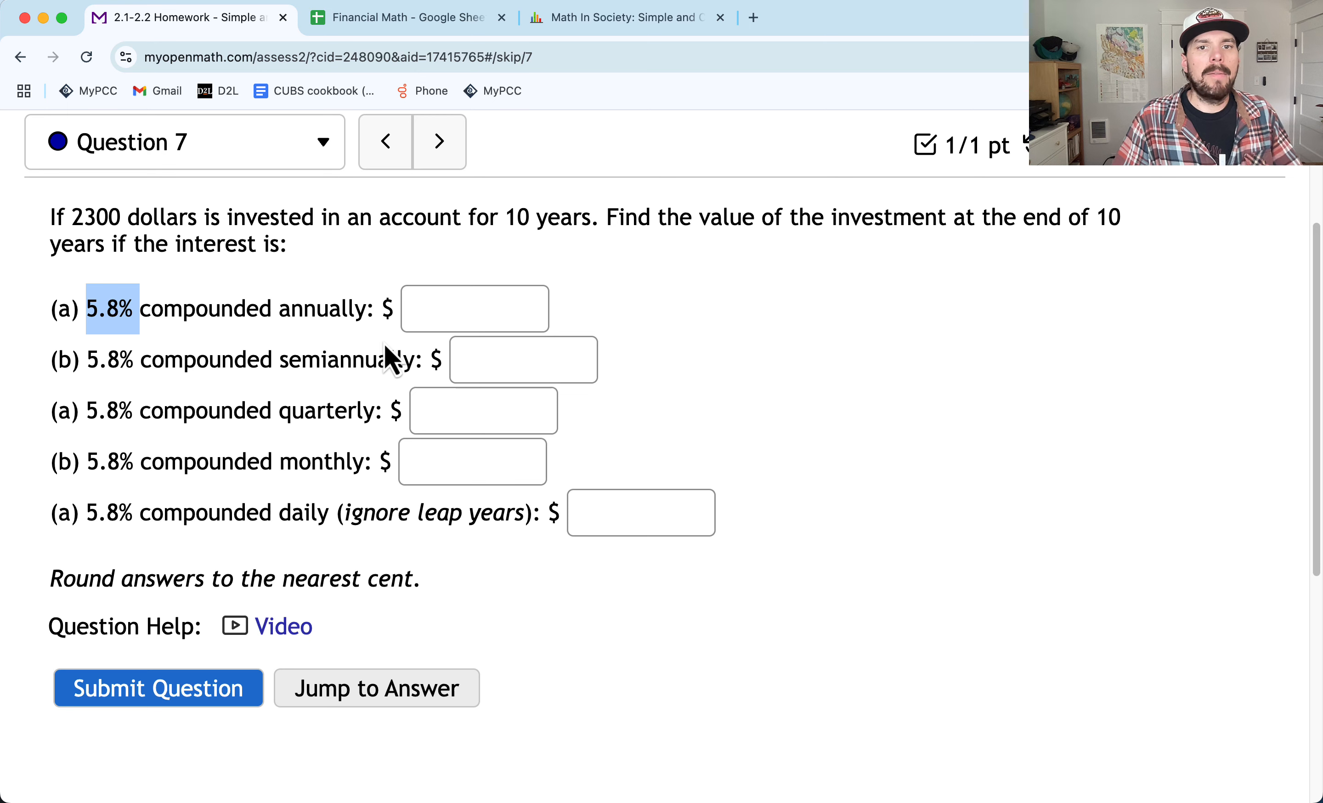
Step: In row 3 of the Compound Interest sheet, enter question 7a with present value 2300, rate 5.8% and time 10 years
left_click(359, 21)
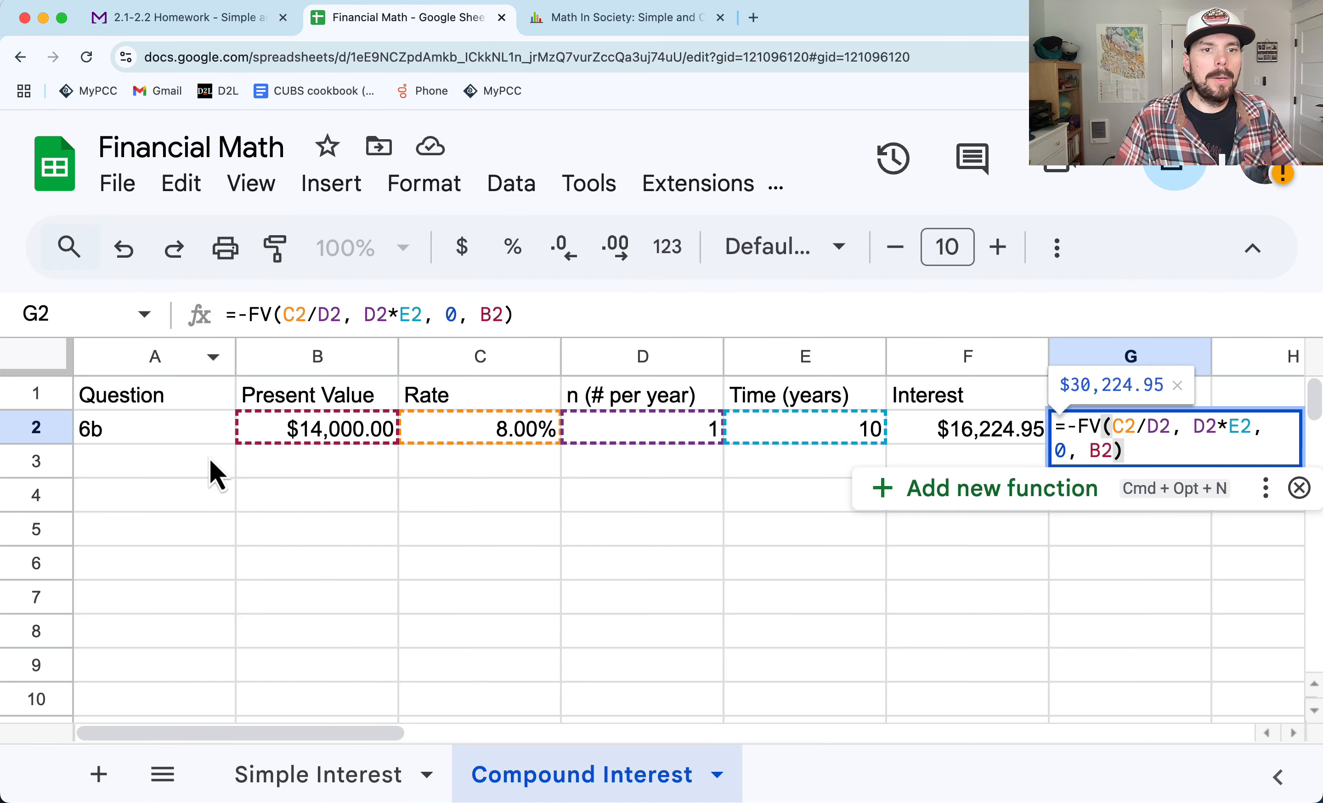
left_click(286, 471)
type("2300")
key("Tab")
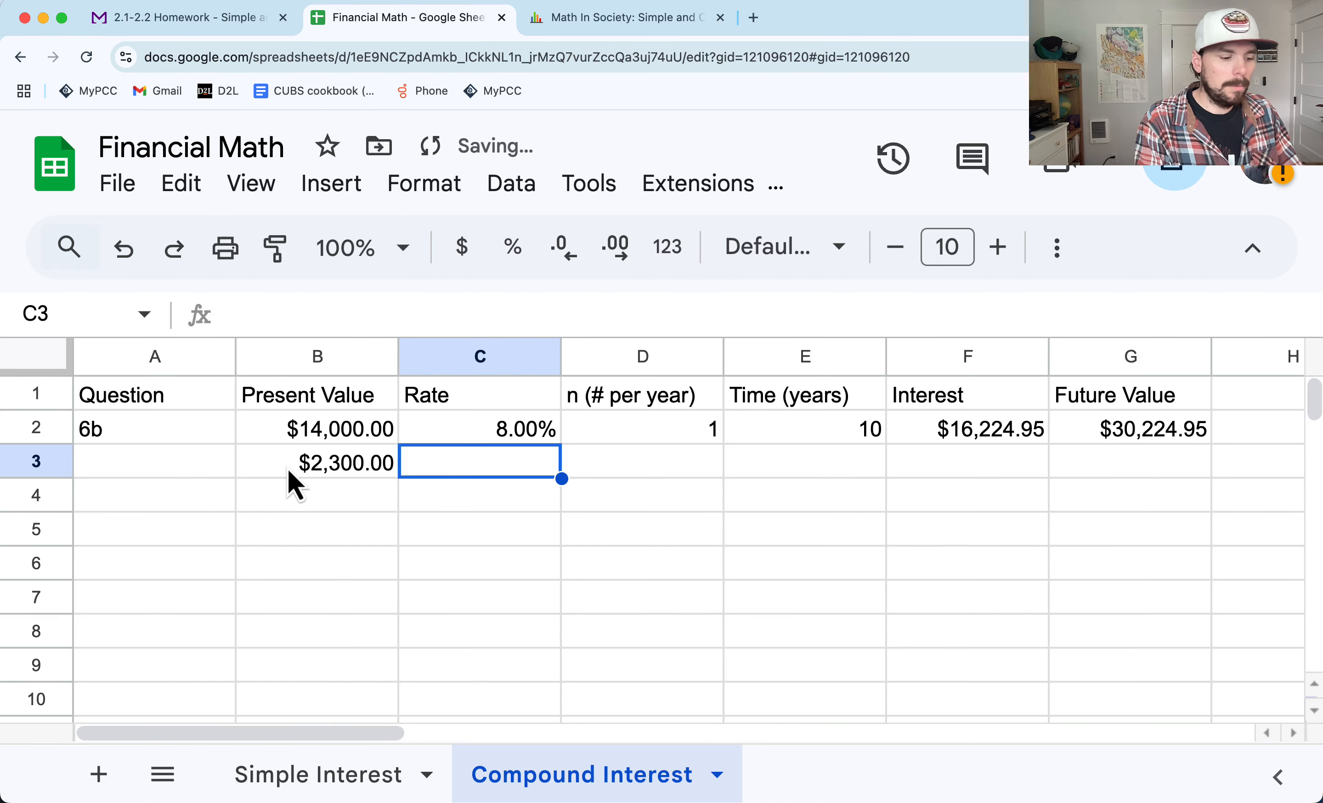
type("5.8")
key("Tab")
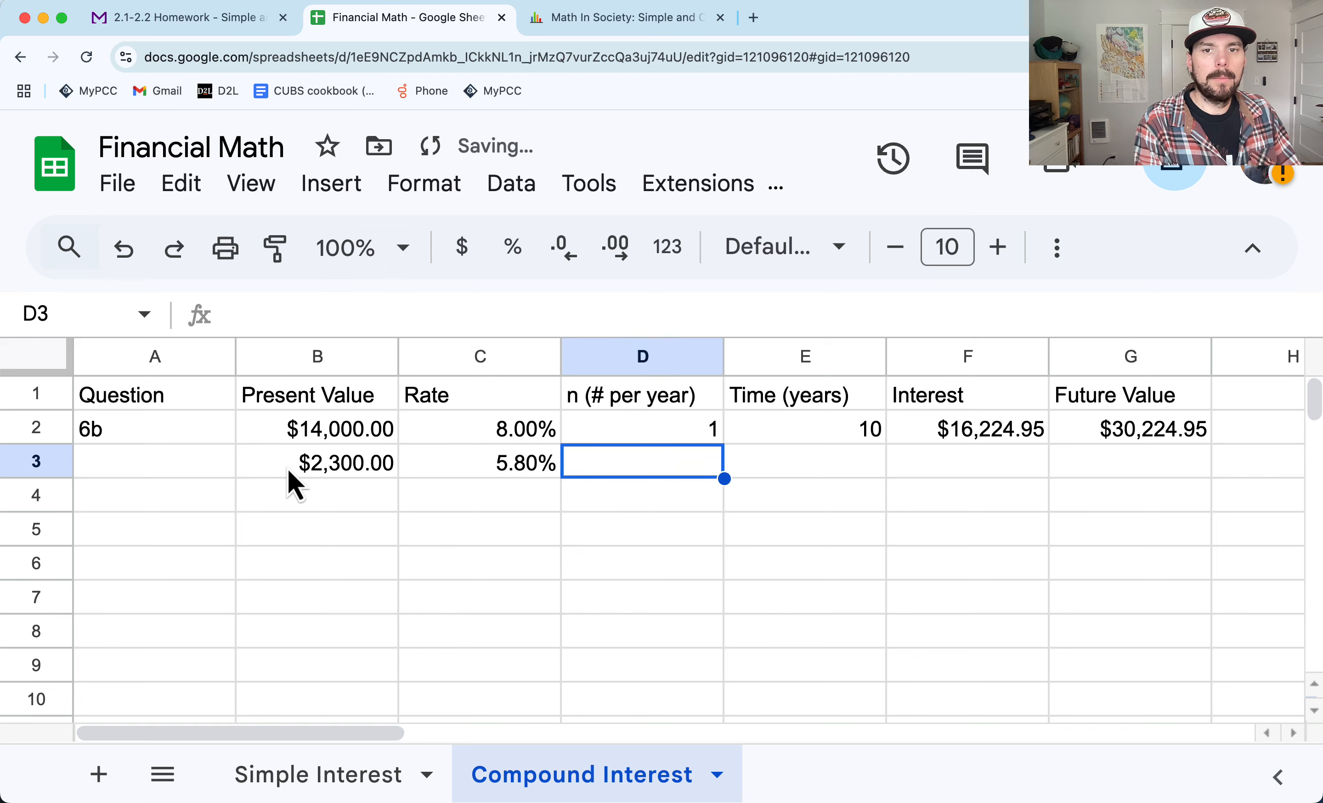
key("Tab")
type("10")
key("Tab")
left_click(155, 458)
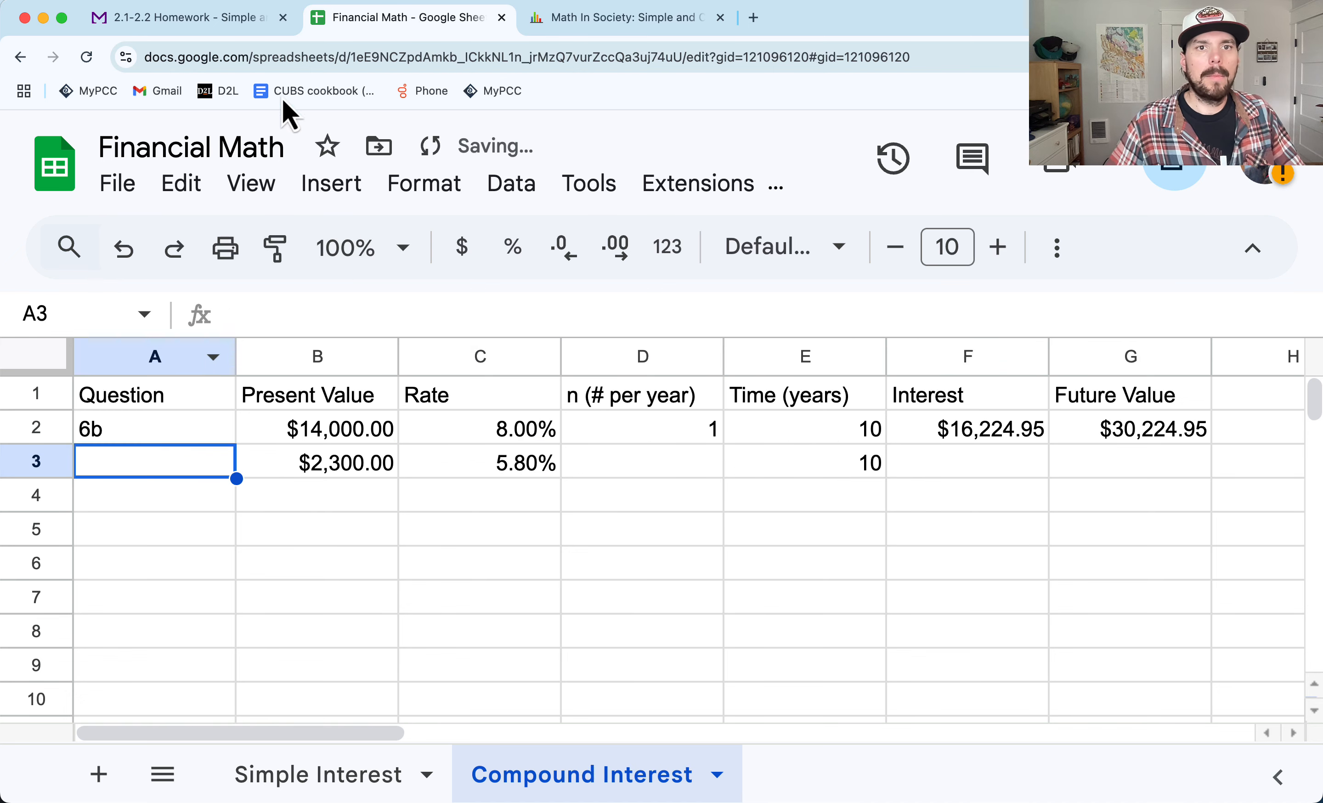
type("7a")
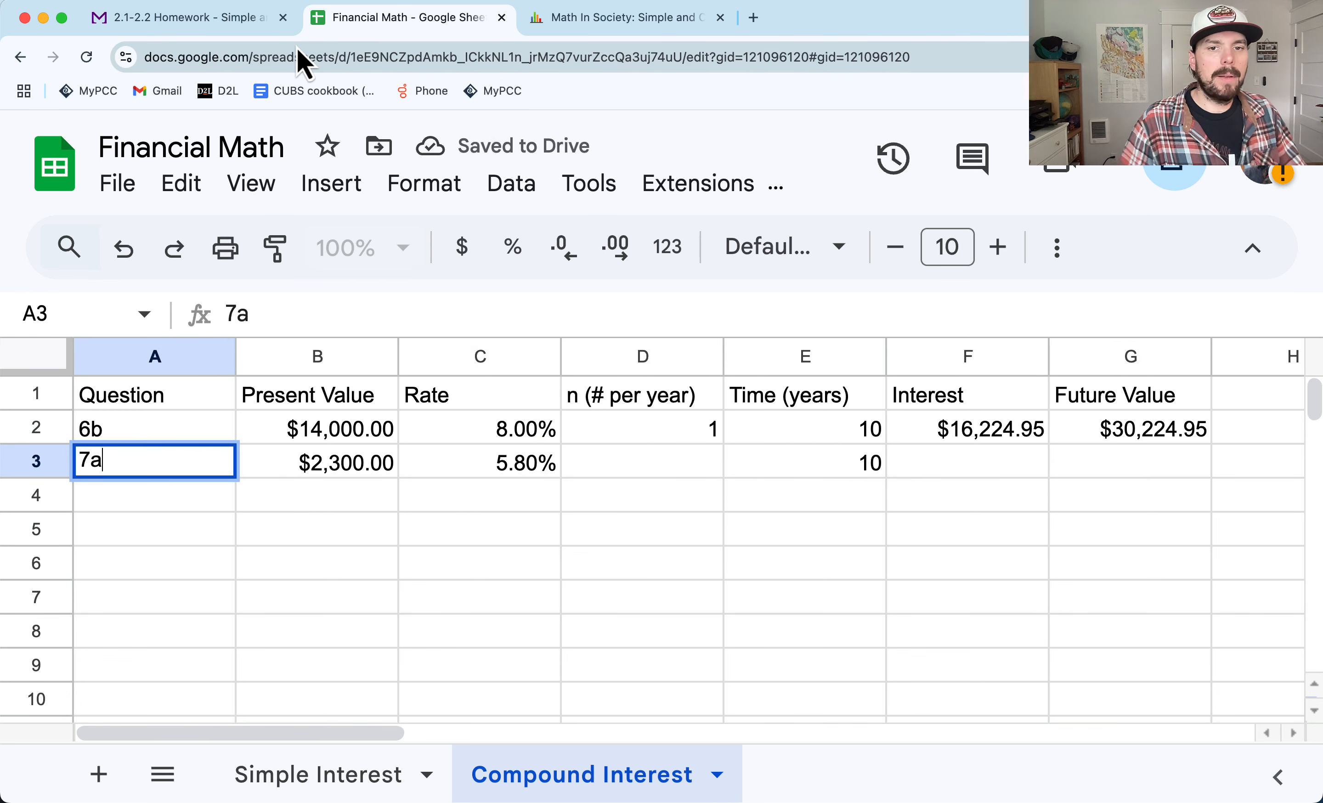
key("Tab")
key("Tab")
key("Tab")
type("1%")
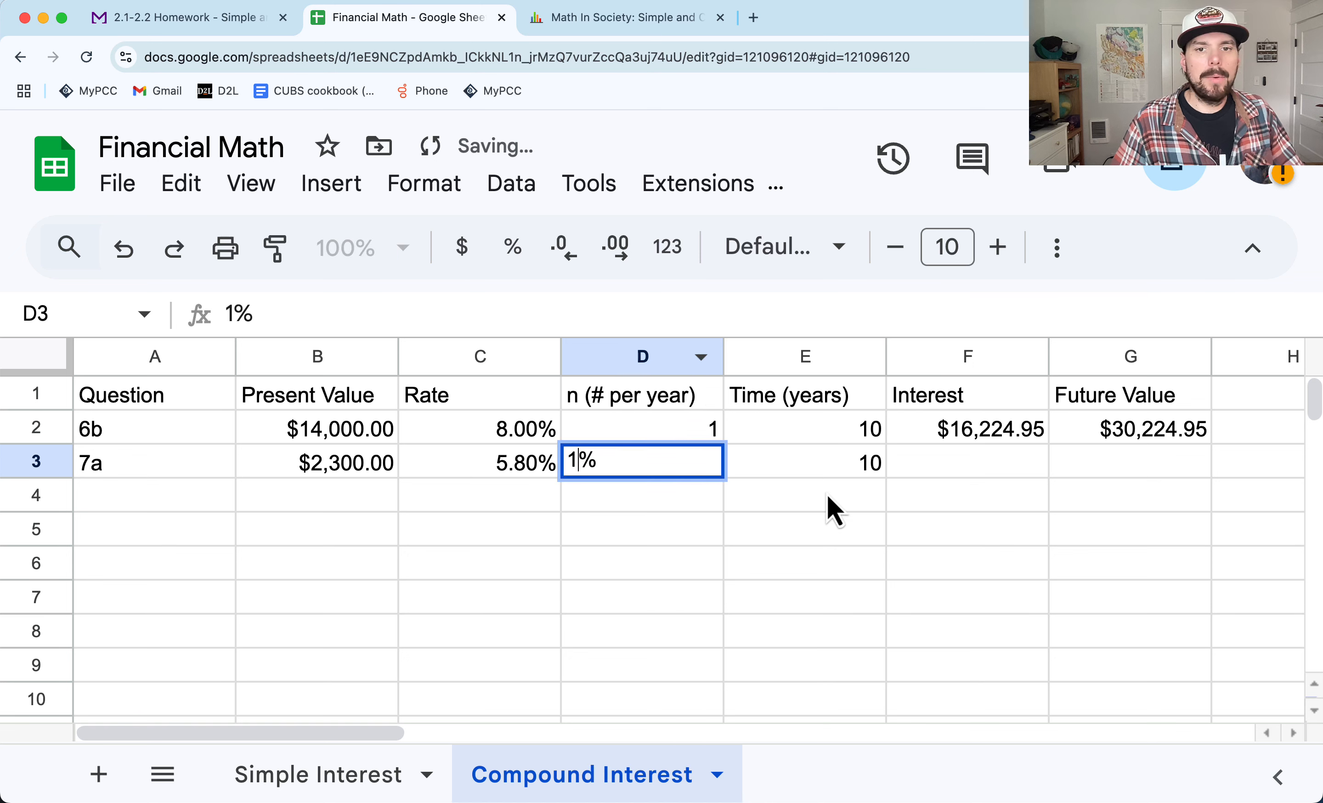
left_click(701, 543)
left_click(673, 463)
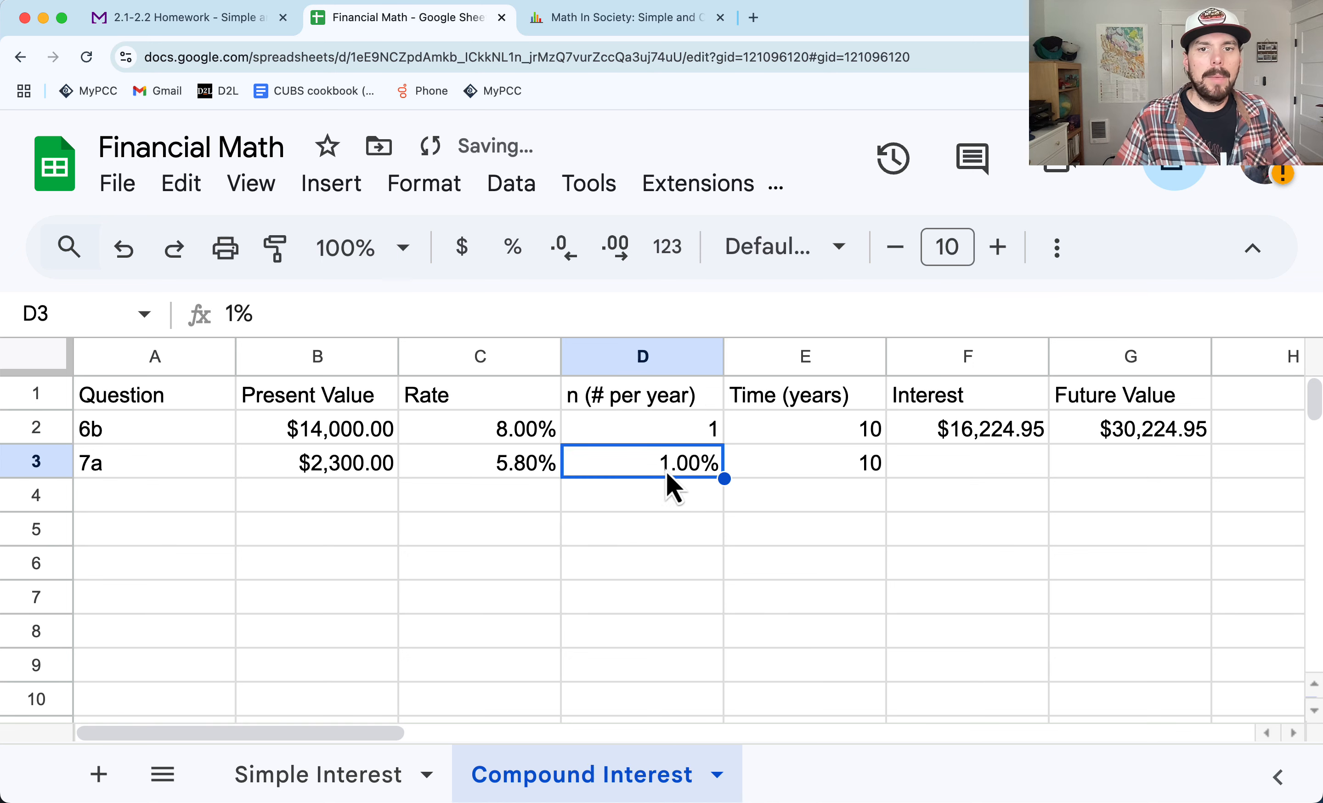
key("BackSpace")
left_click(649, 527)
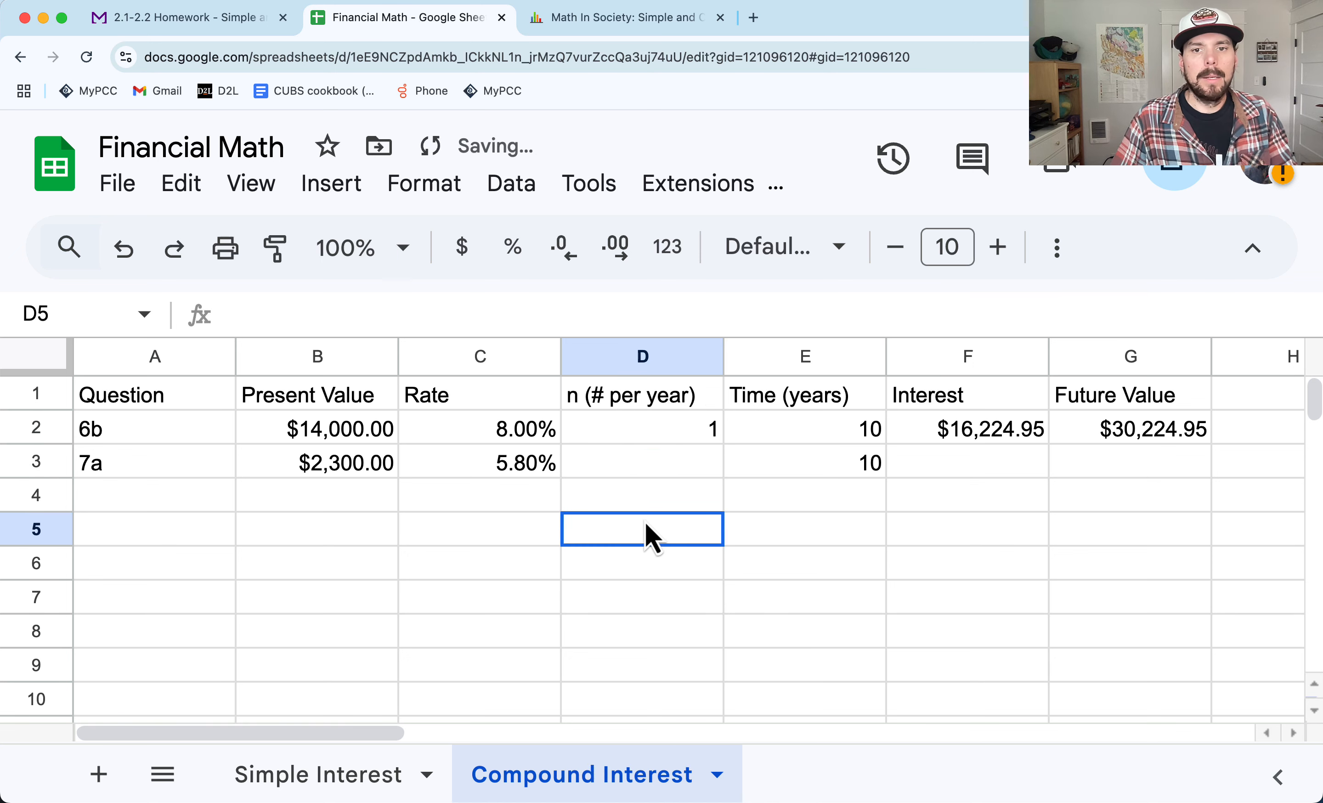
Step: Change the n (# per year) column to a non-percent number format and enter 1 in D3 for question 7a
left_click(639, 357)
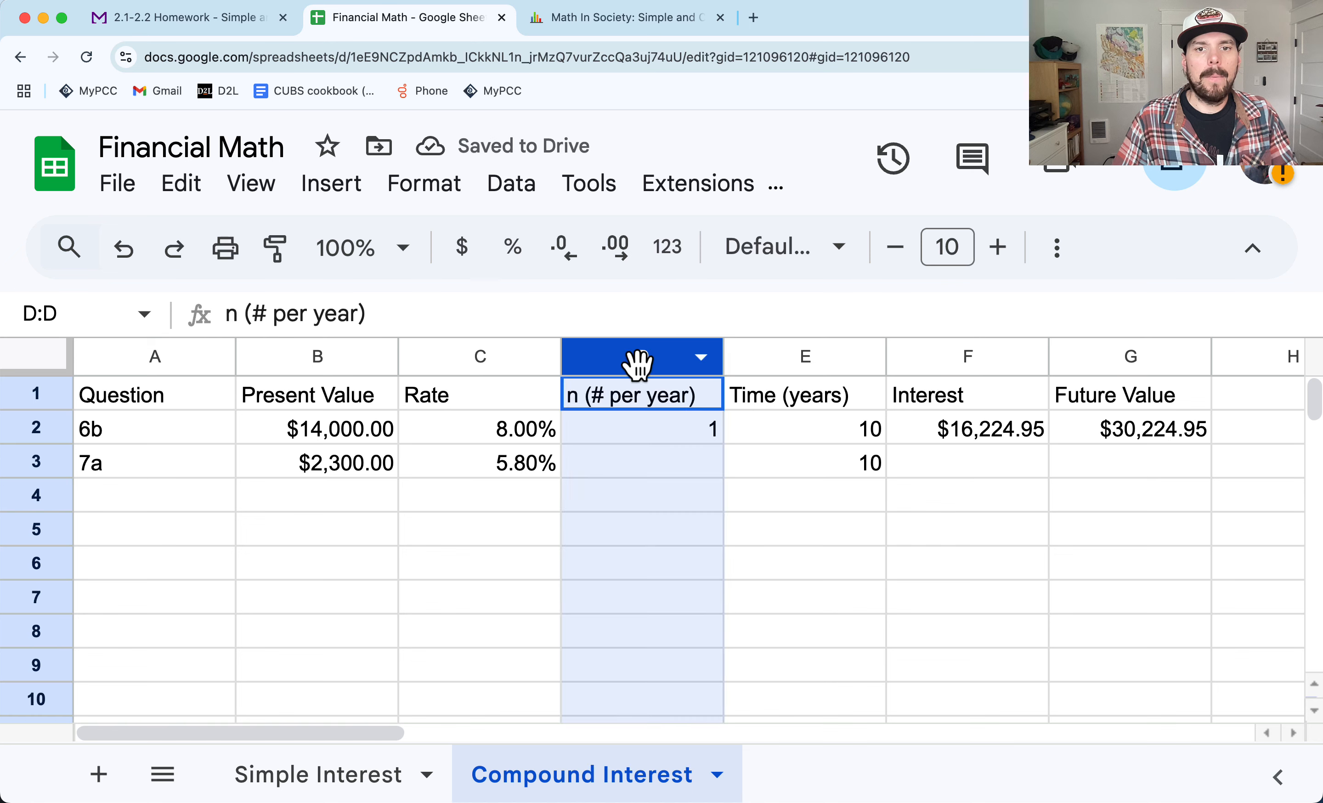
left_click(430, 211)
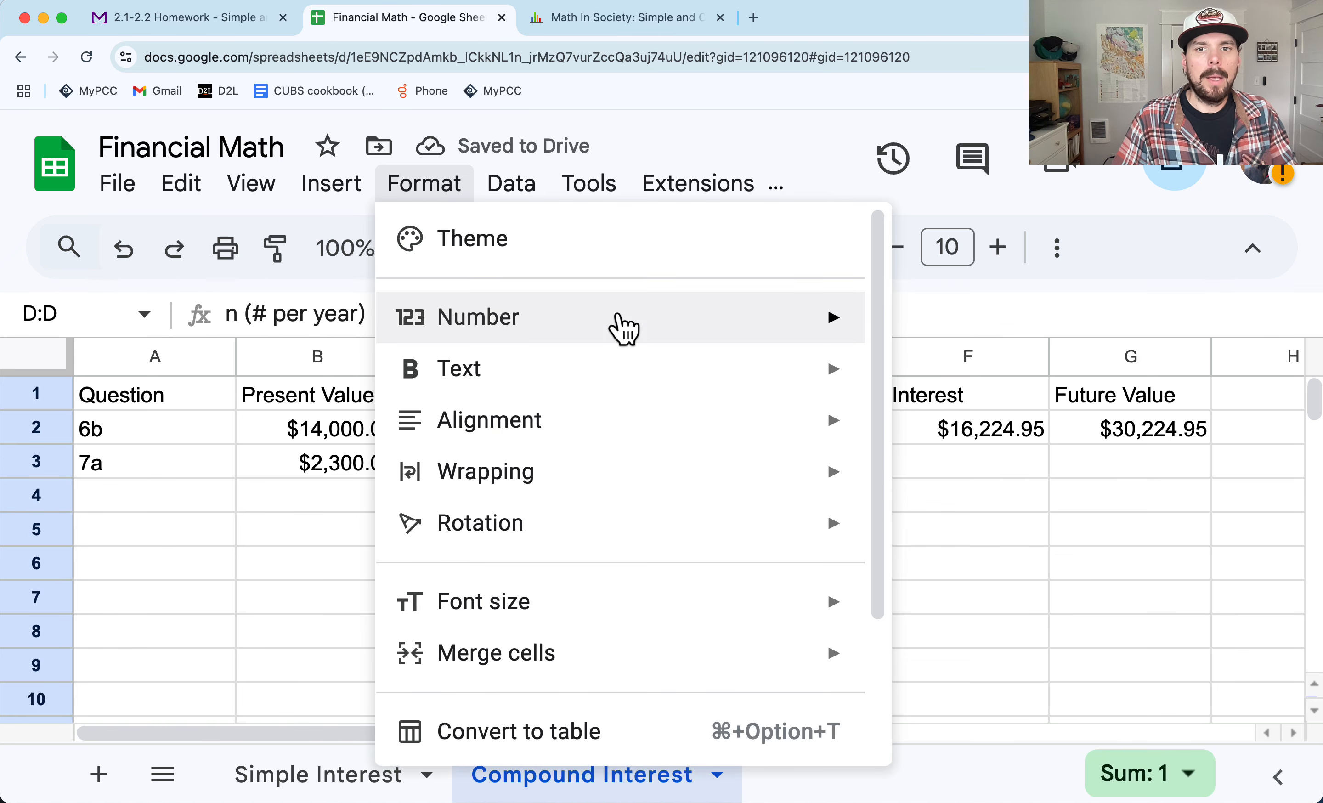
mouse_move(757, 340)
left_click(1041, 295)
left_click(668, 490)
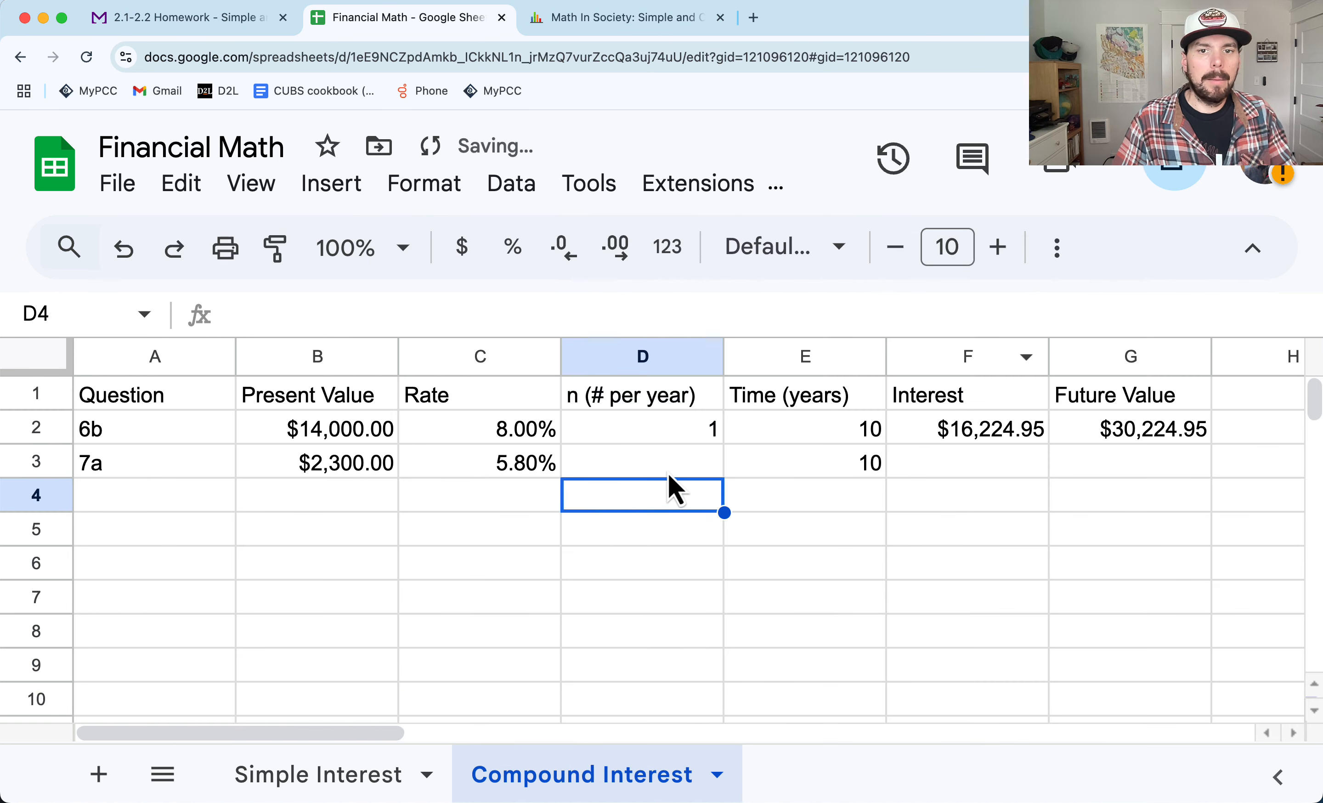
left_click(669, 472)
type("1")
key("Return")
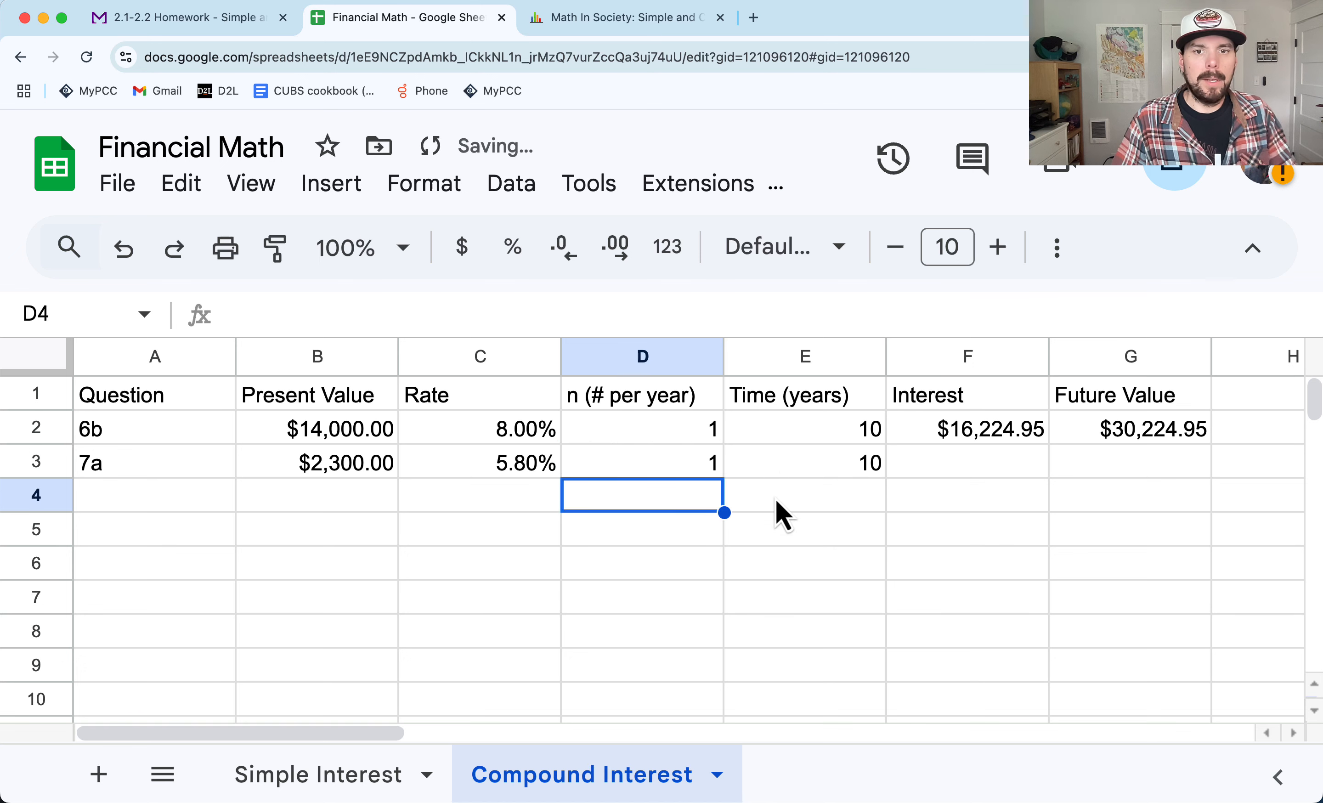
type("1")
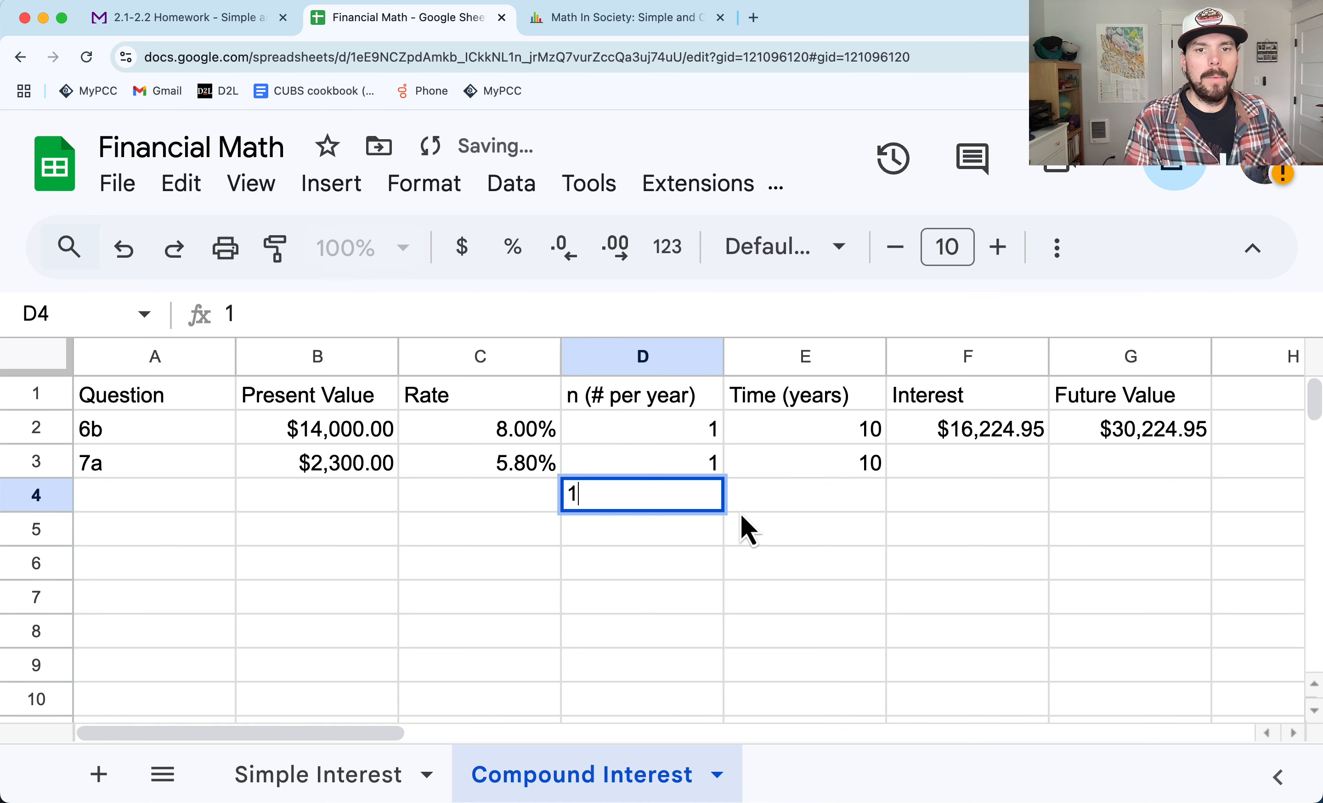
key("Return")
type("1")
key("Return")
type("1")
key("Return")
type("1")
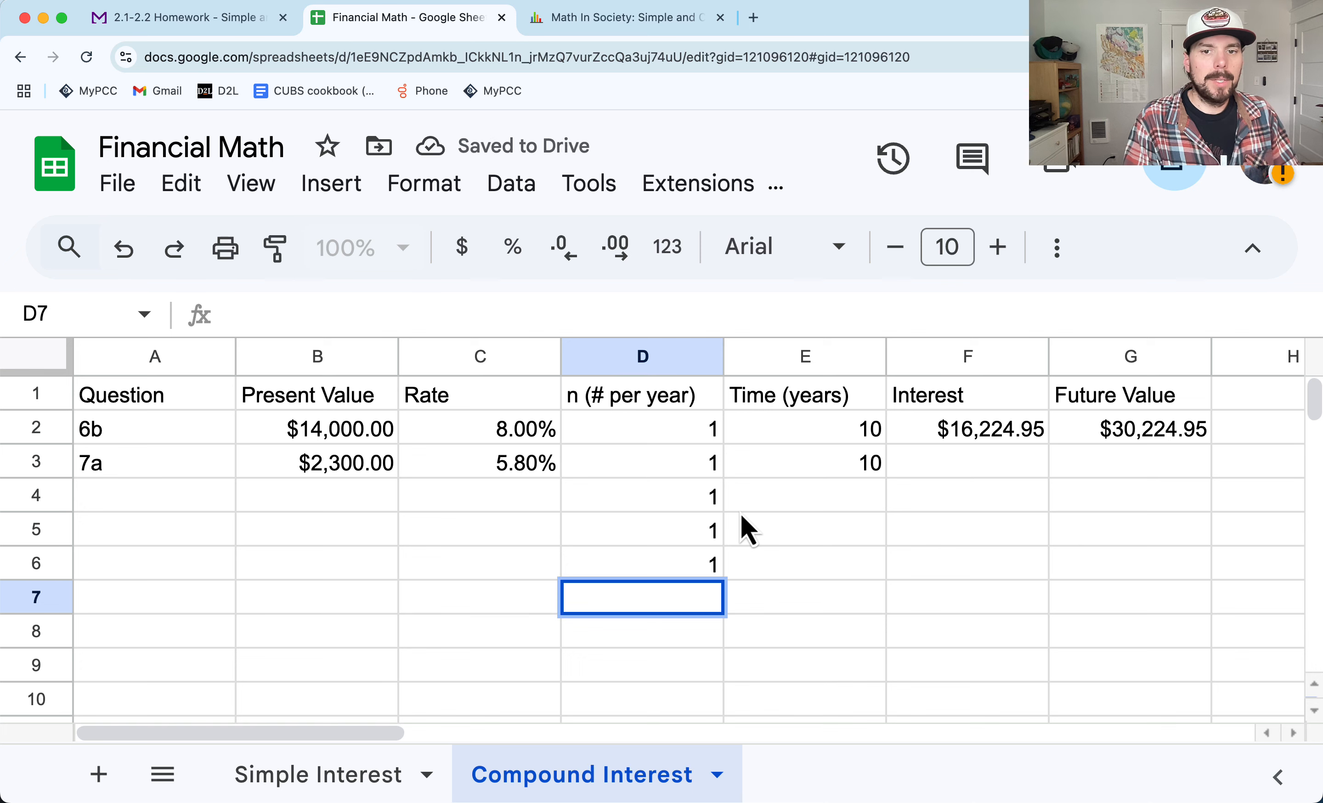
key("Escape")
key("Up")
type("=")
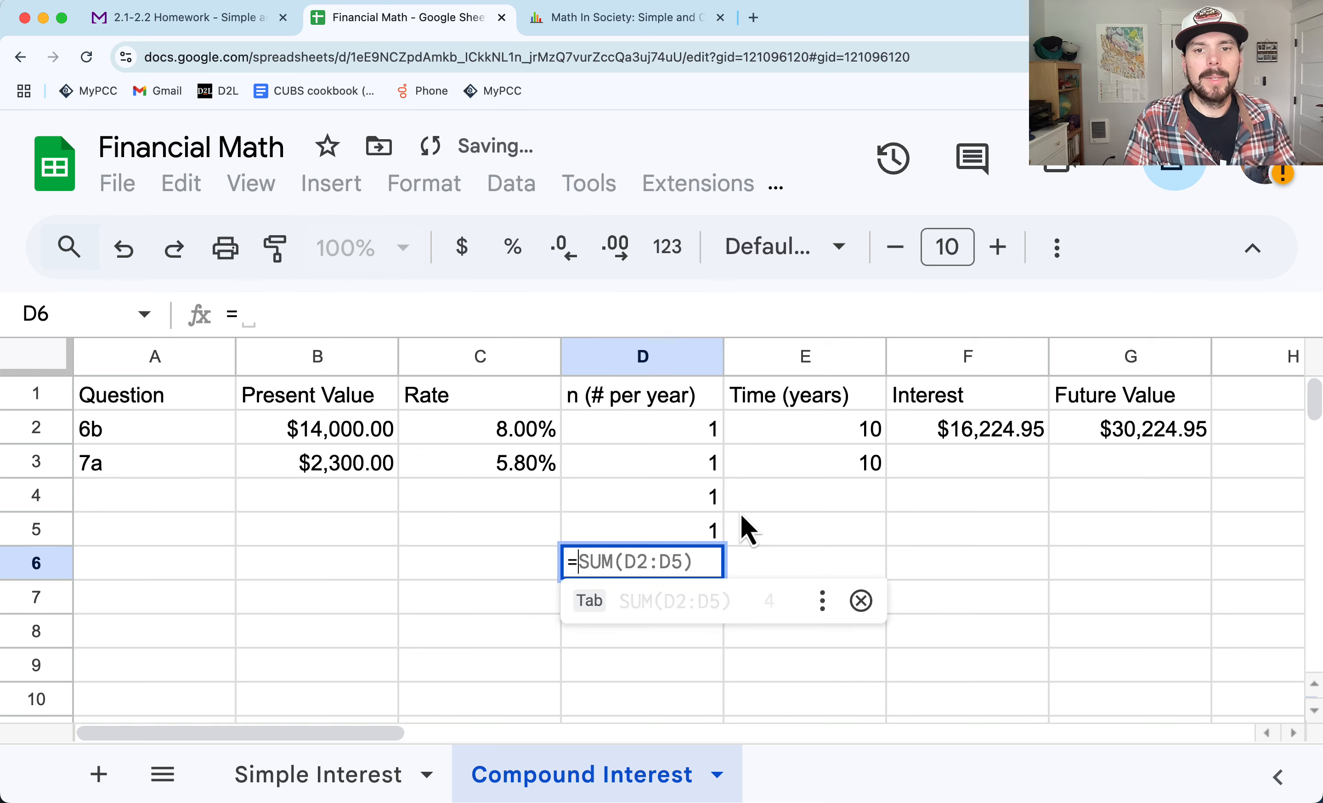
key("Up")
key("BackSpace")
key("Escape")
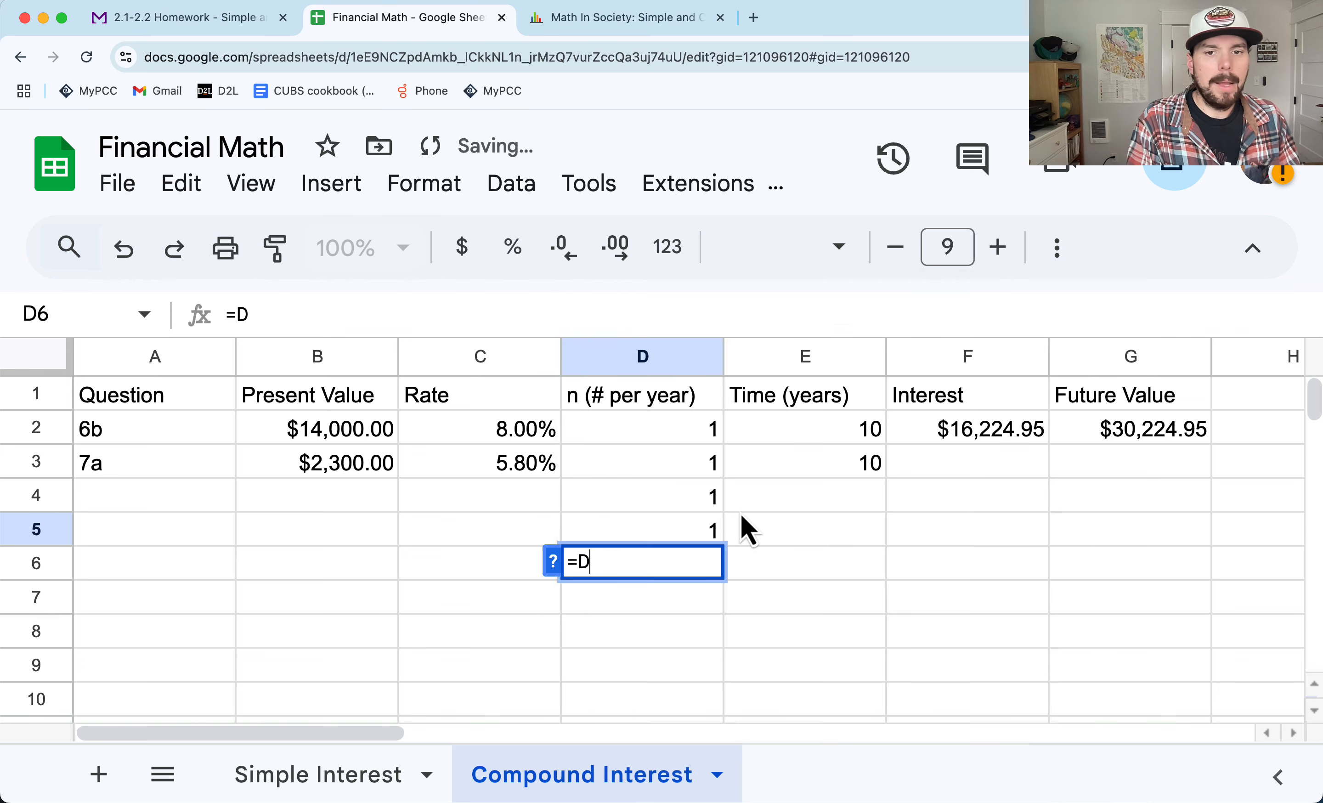
key("BackSpace")
key("BackSpace")
key("Escape")
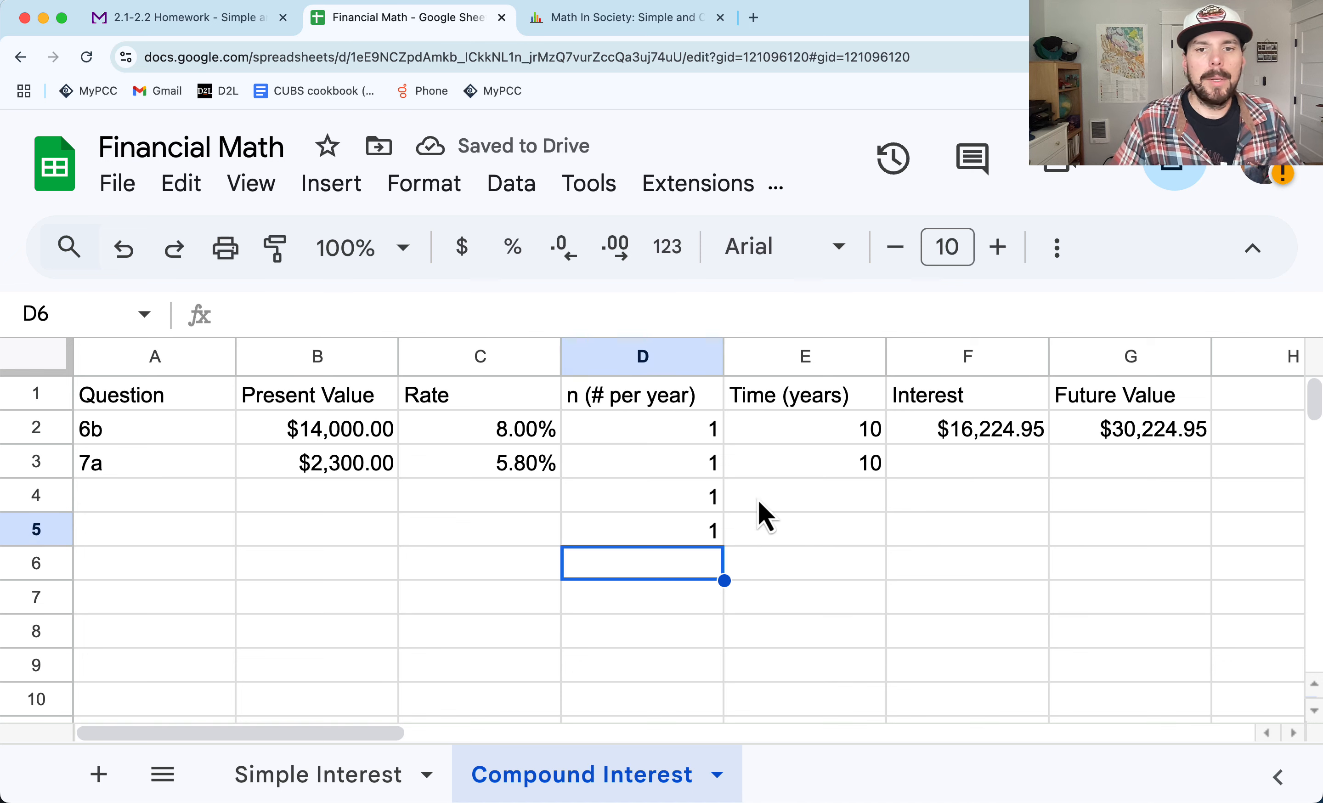
left_click_drag(707, 501, 718, 532)
key("BackSpace")
left_click(760, 538)
left_click(675, 493)
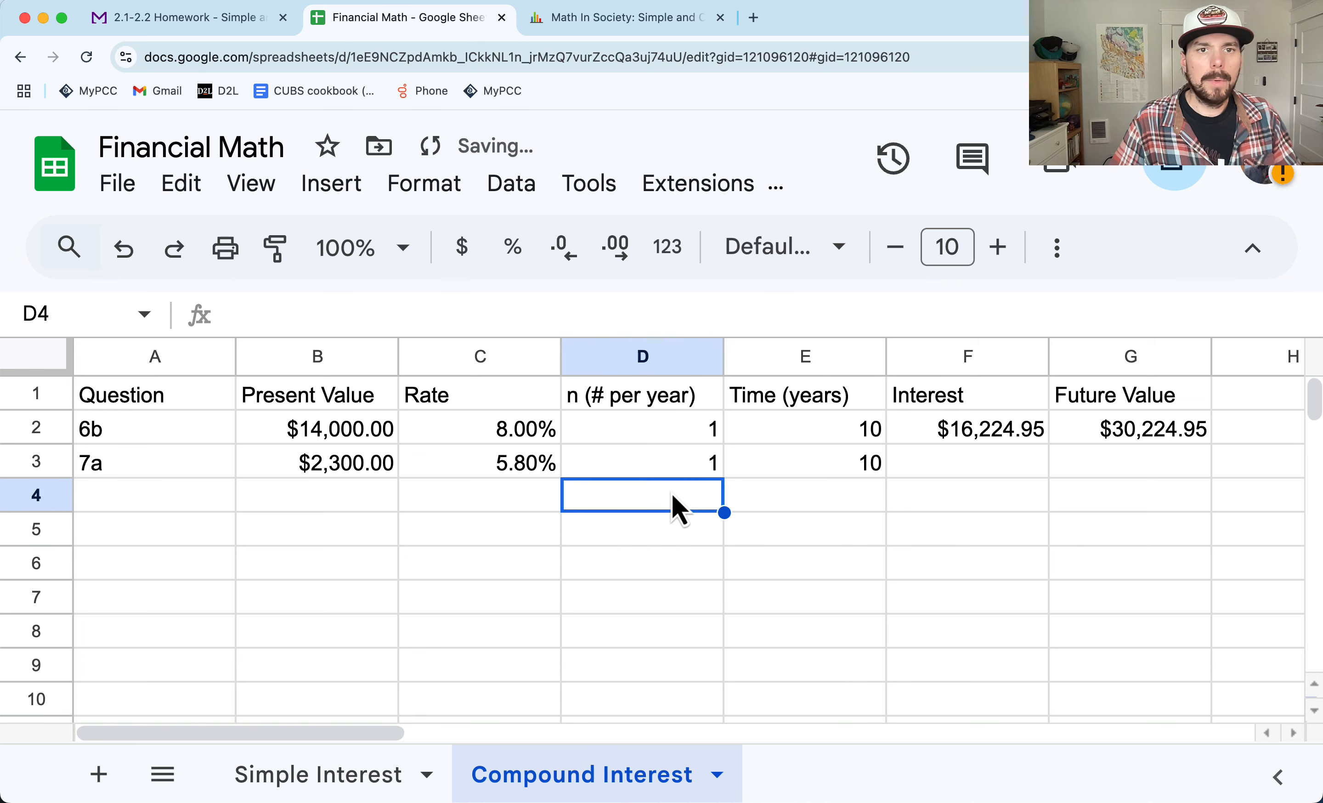
Step: Review the semiannual, quarterly and monthly compounding parts of Question 7 in the homework
left_click(184, 17)
double_click(321, 357)
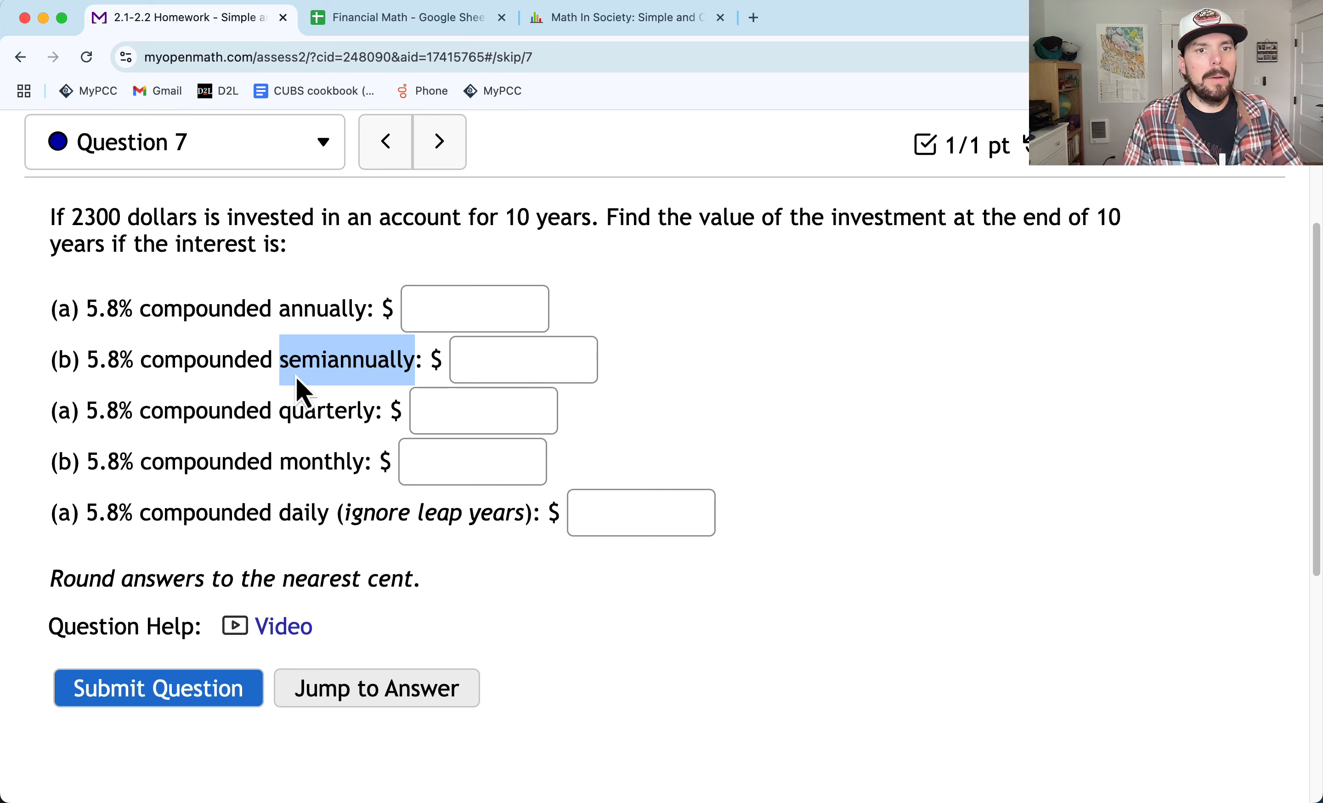
left_click(327, 423)
double_click(327, 423)
double_click(320, 462)
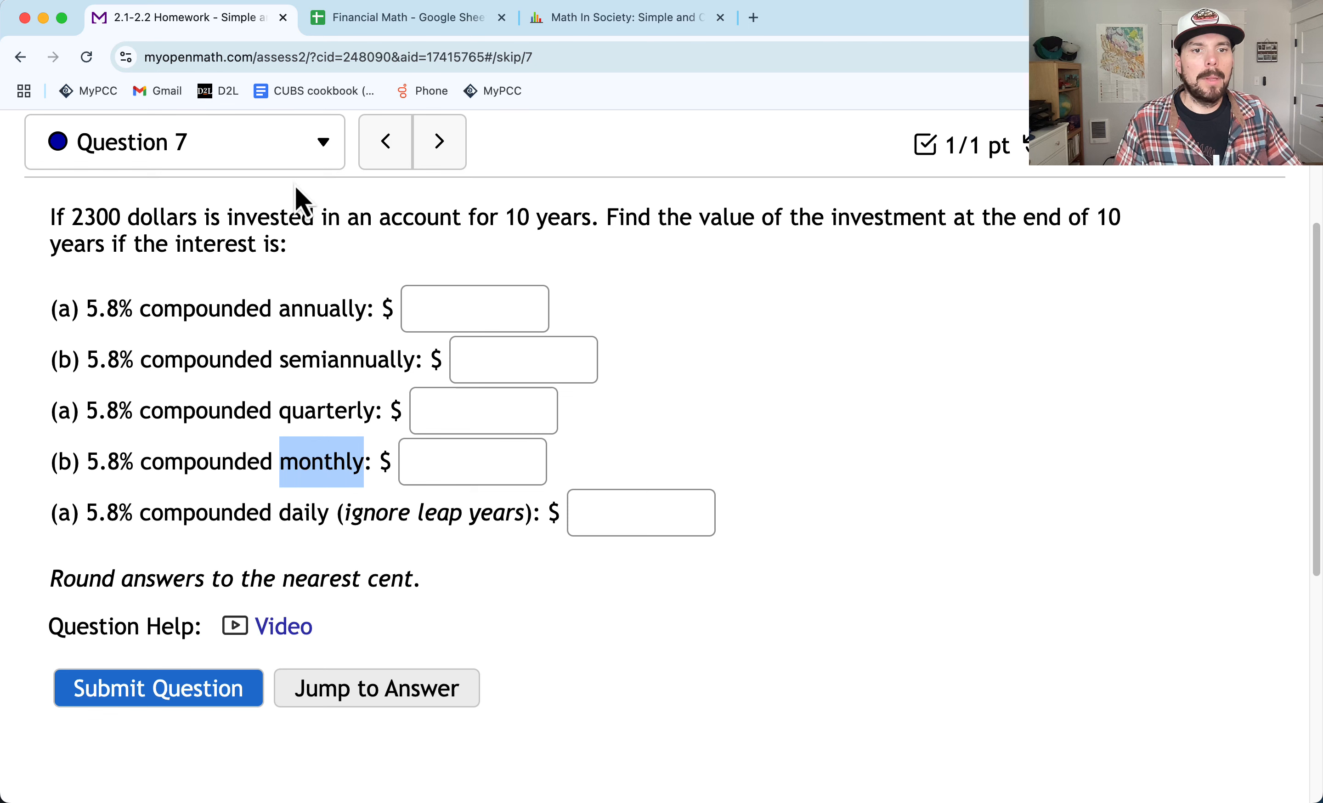
Step: Enter the compounding frequencies 2, 4, 12 and 365 in D4:D7 of the Compound Interest sheet
left_click(294, 507)
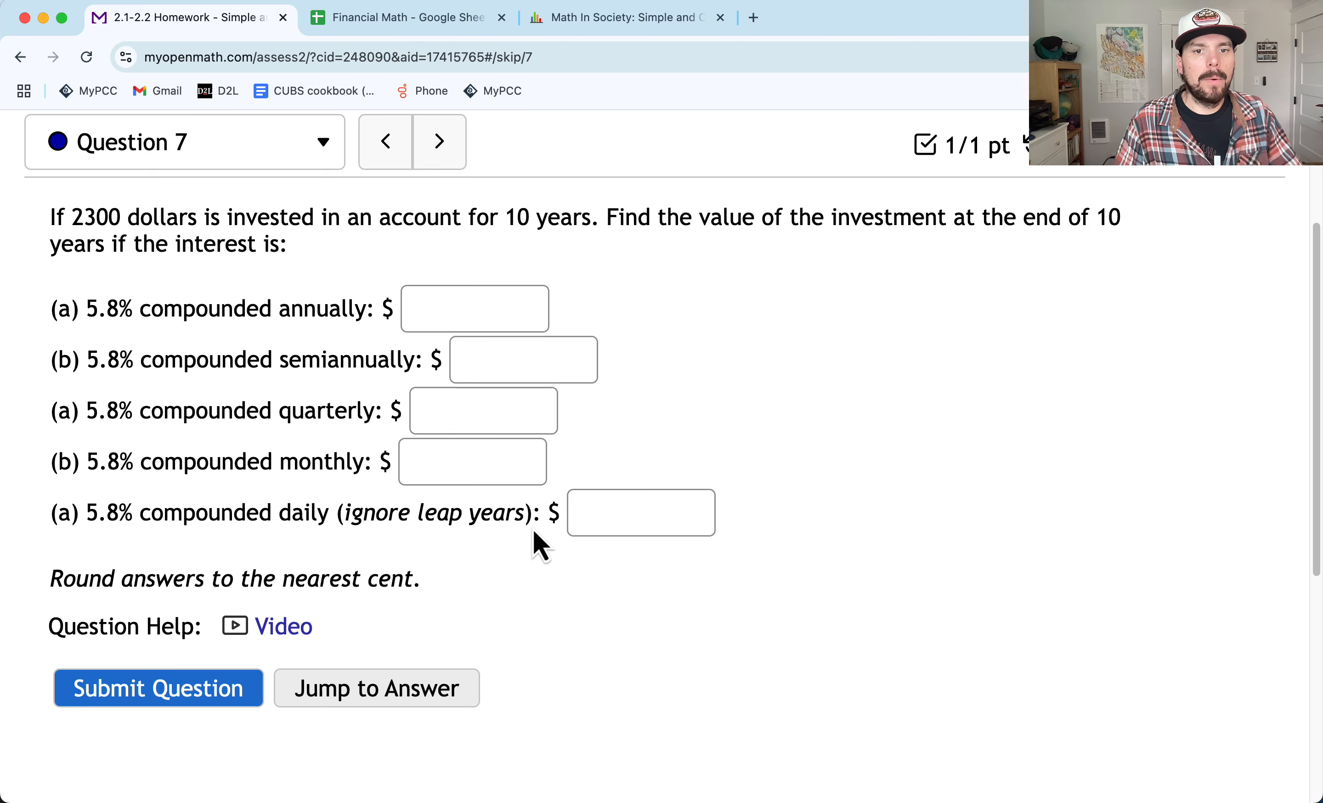
left_click(384, 22)
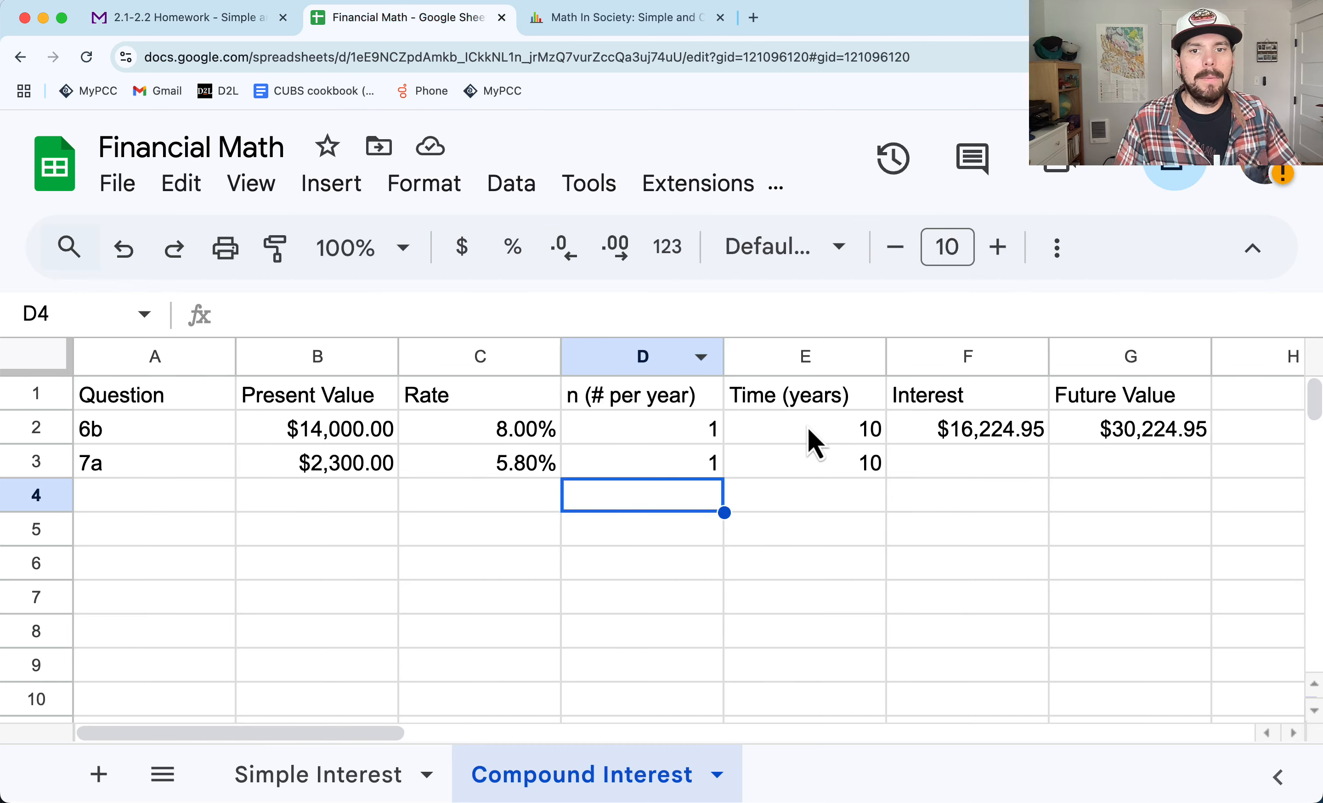
type("2")
key("Return")
type("4")
key("Return")
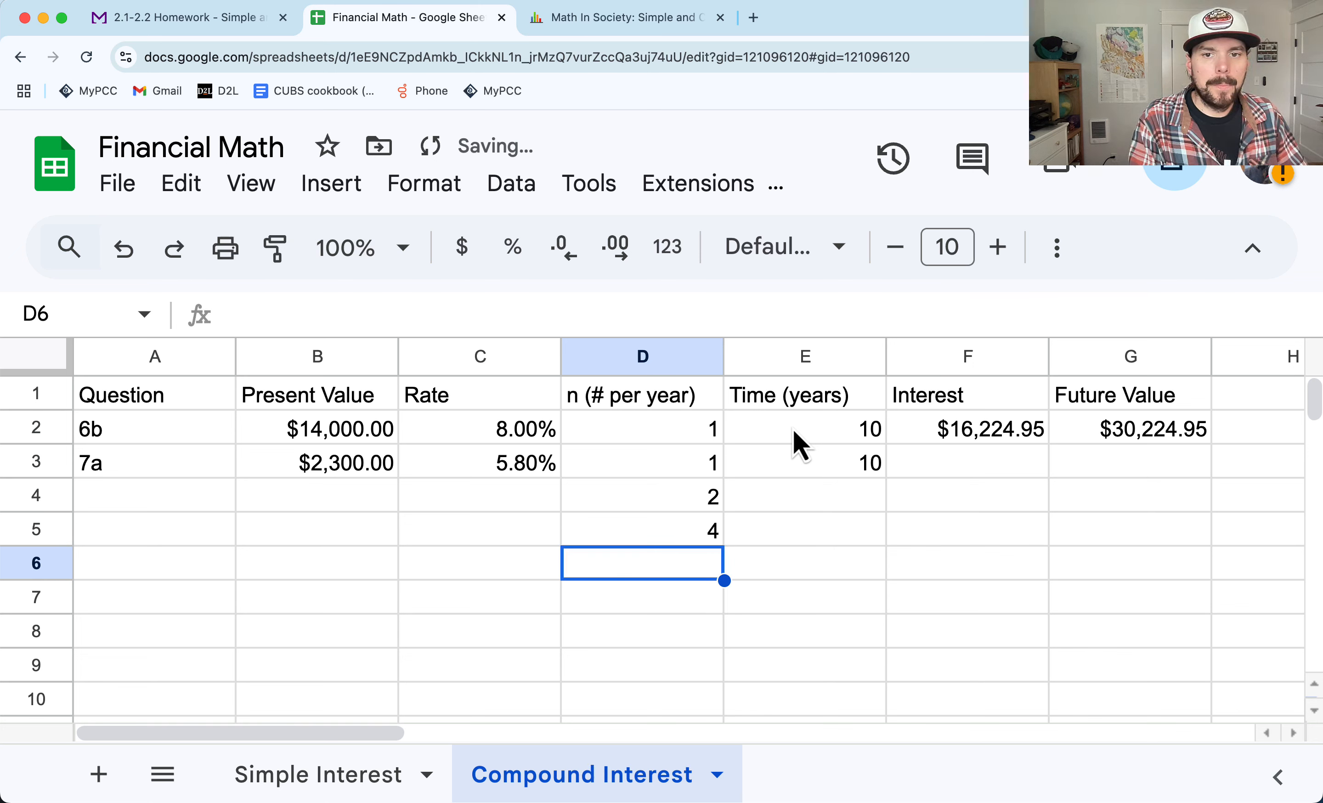
key("Up")
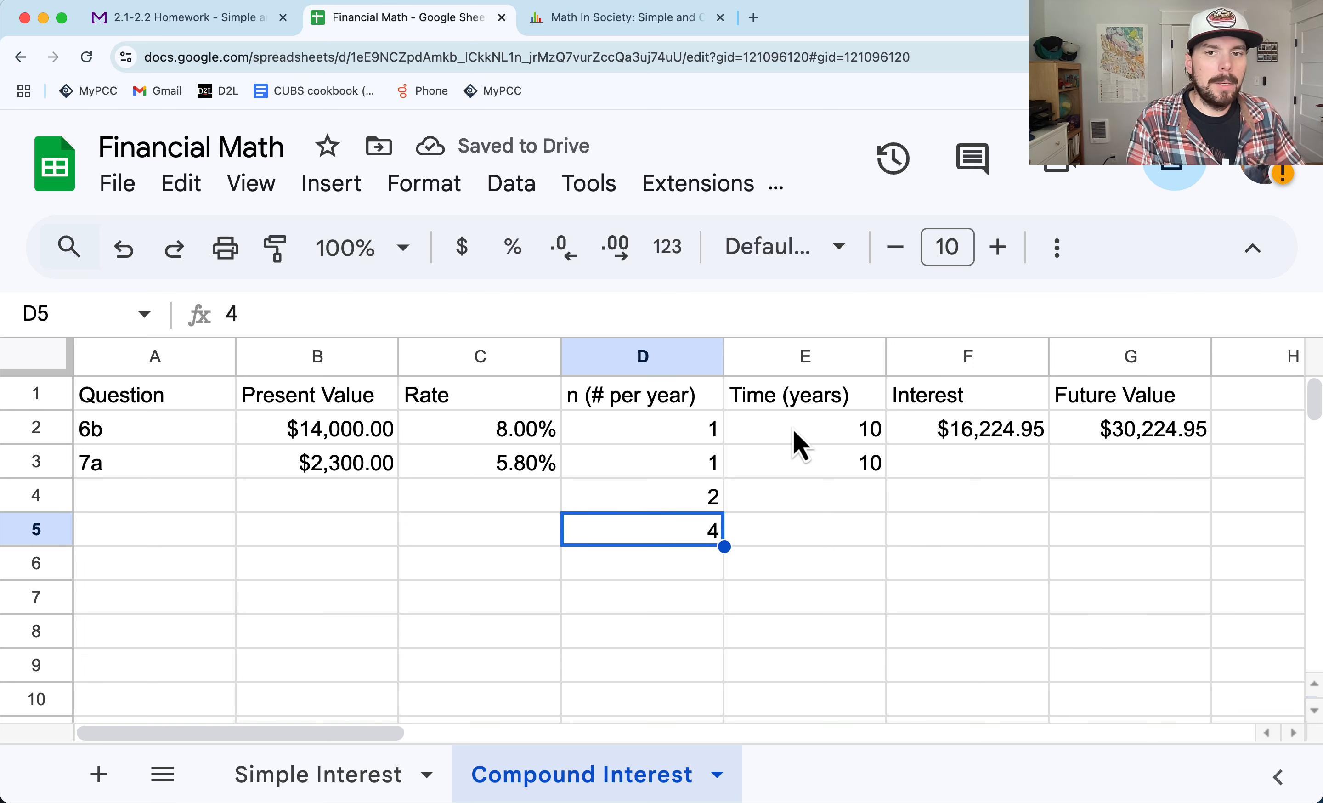
key("Down")
type("12")
key("Return")
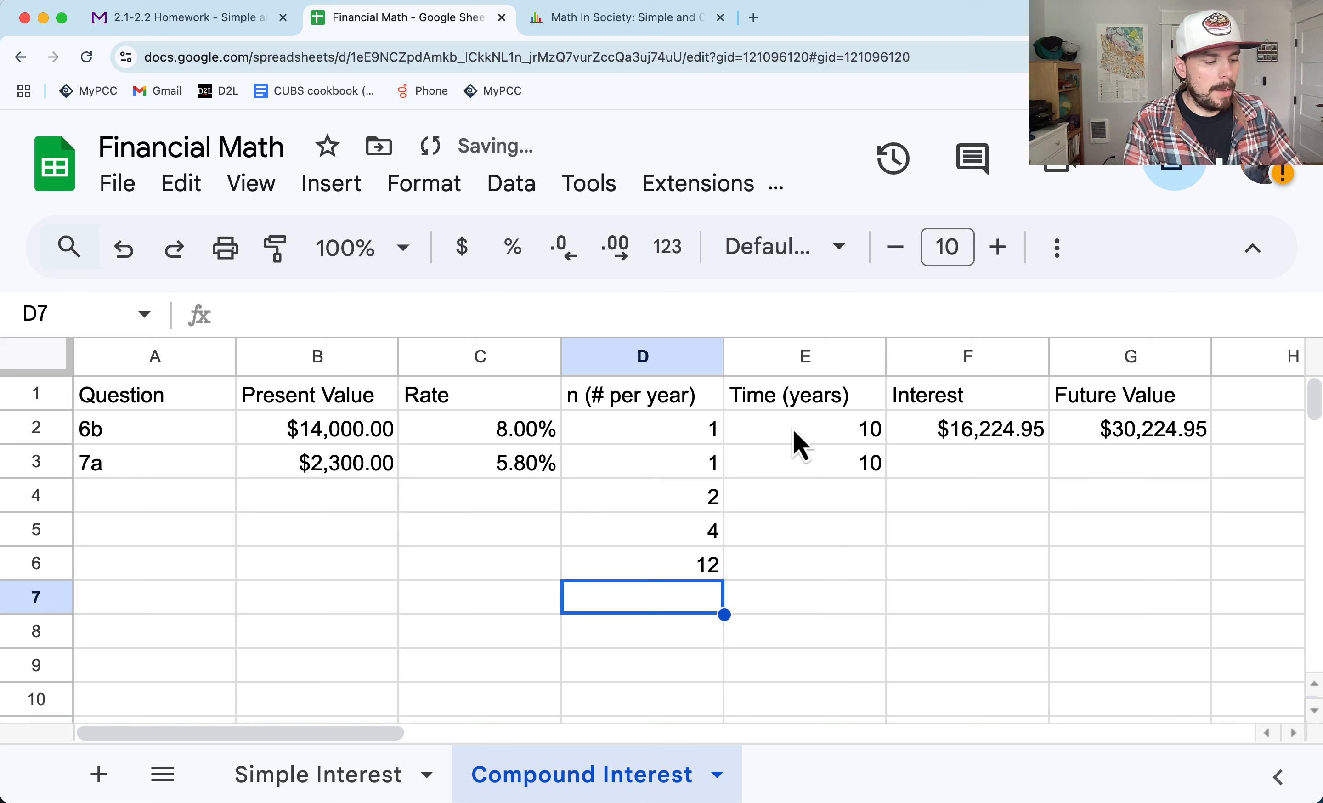
type("365")
key("Return")
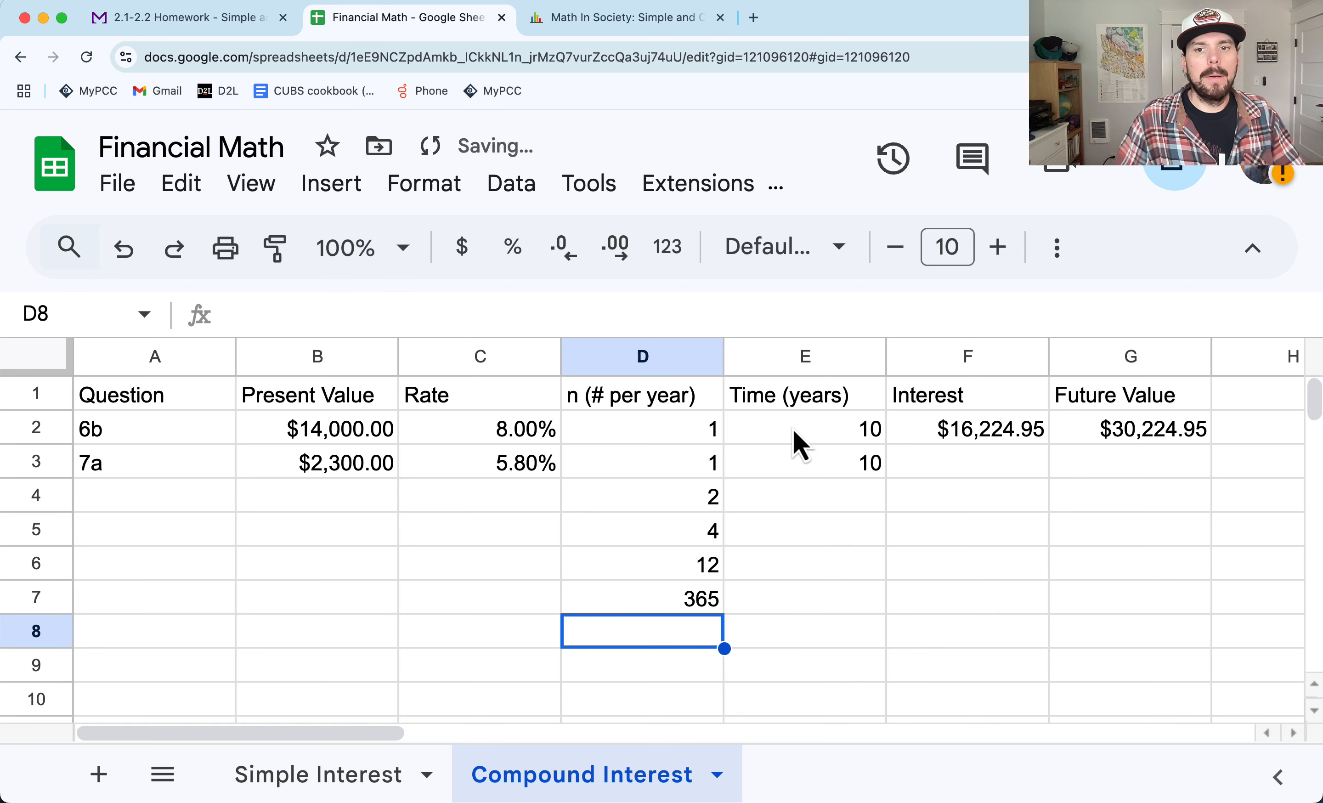
Step: Copy question 7a's present value of 2300, rate of 5.8% and time of 10 years down through row 7
left_click_drag(316, 464, 557, 596)
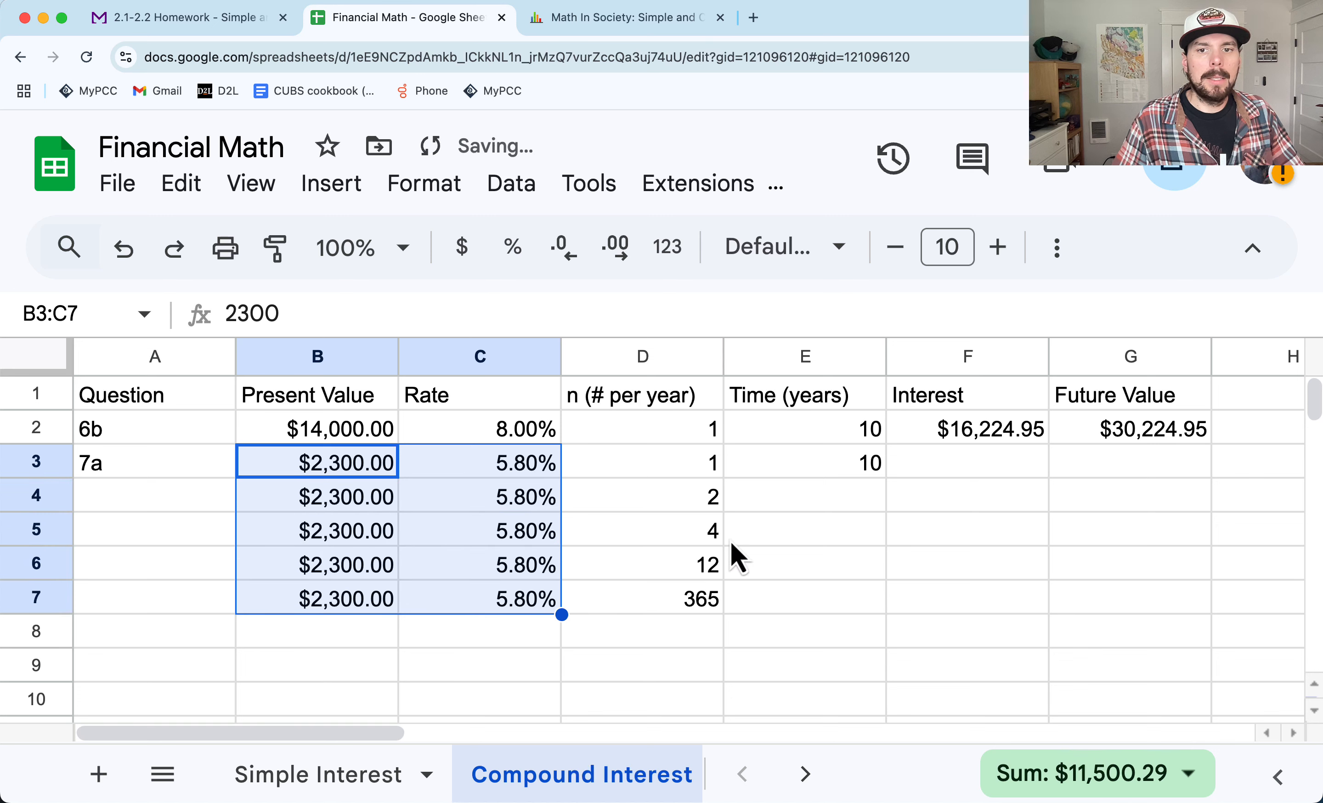
left_click(869, 461)
left_click_drag(885, 477, 889, 615)
left_click(352, 463)
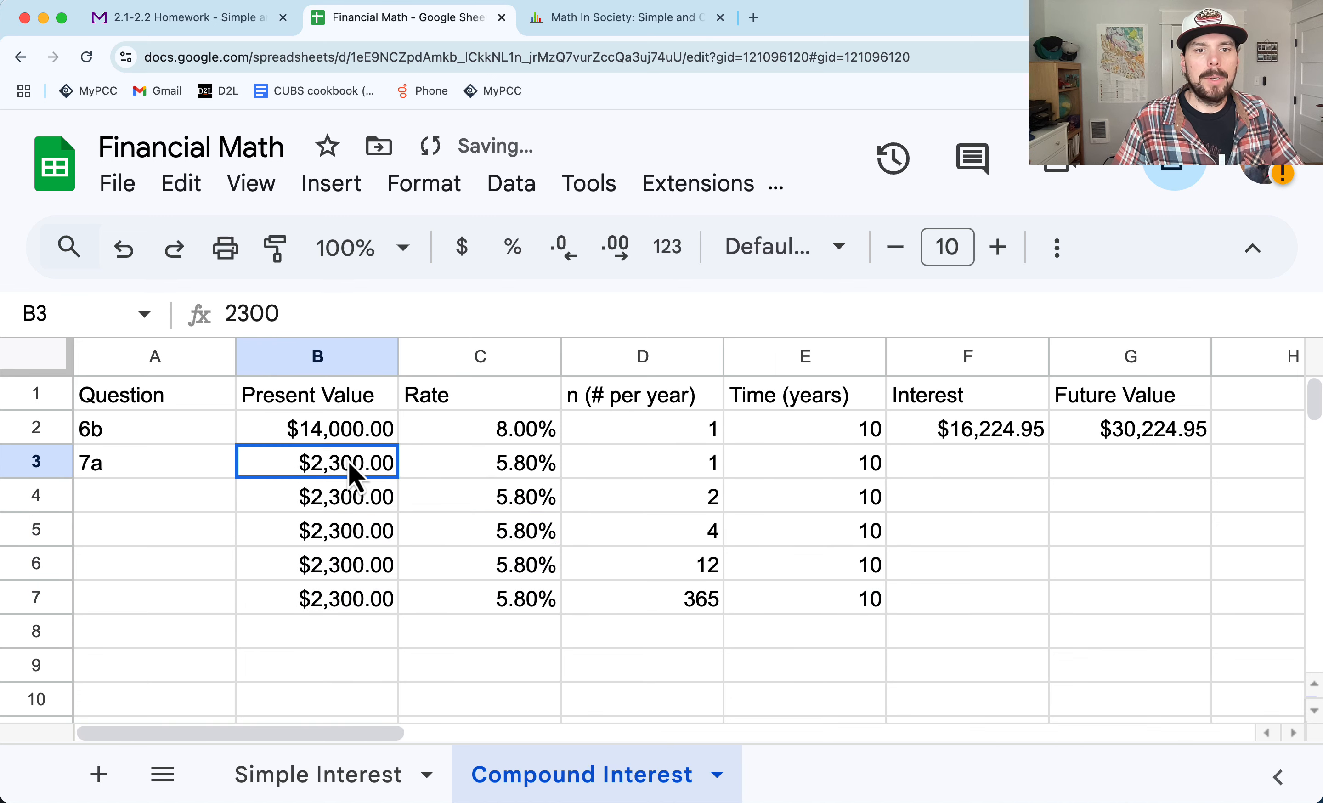
left_click_drag(399, 479, 399, 607)
Step: Label rows 4 to 7 in the Question column as 7b, 7c, 7d and 7e
left_click(158, 507)
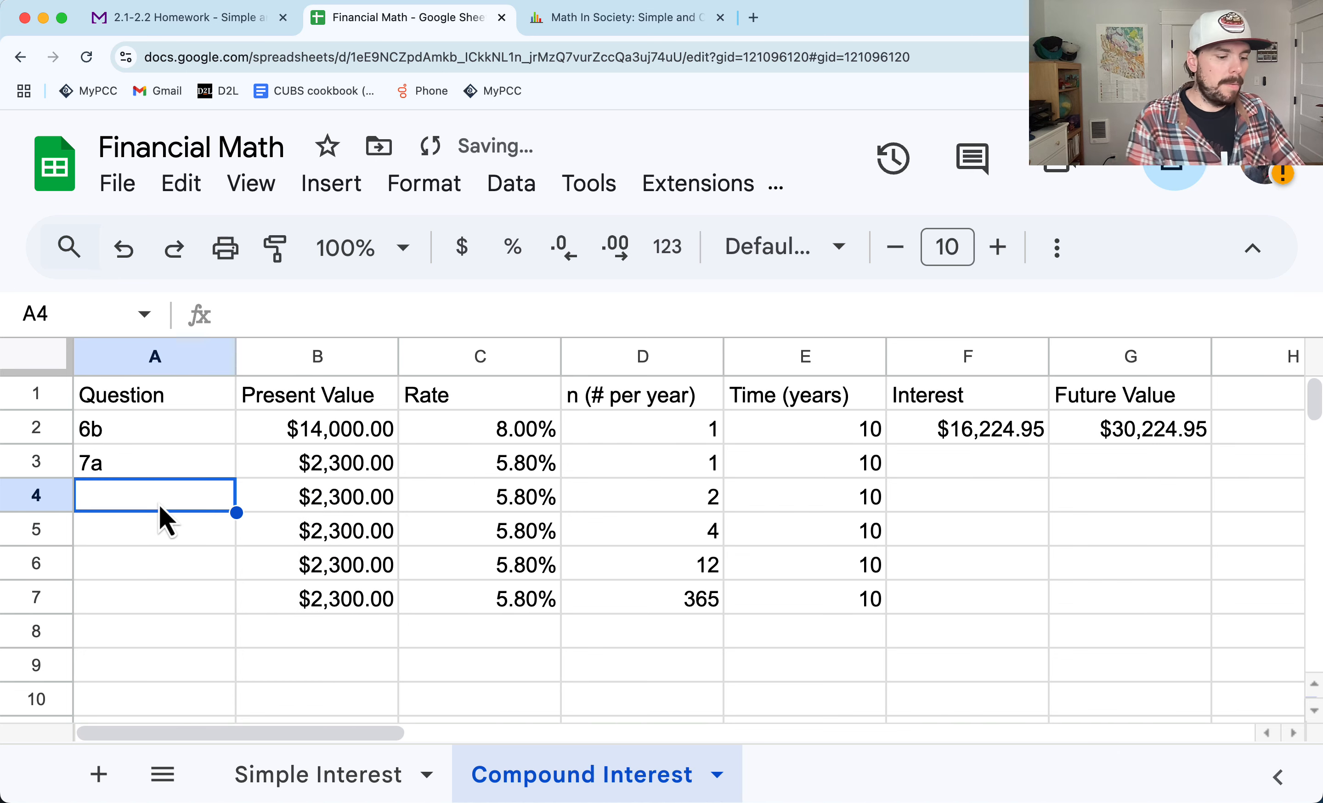
type("7b")
key("Return")
type("7d")
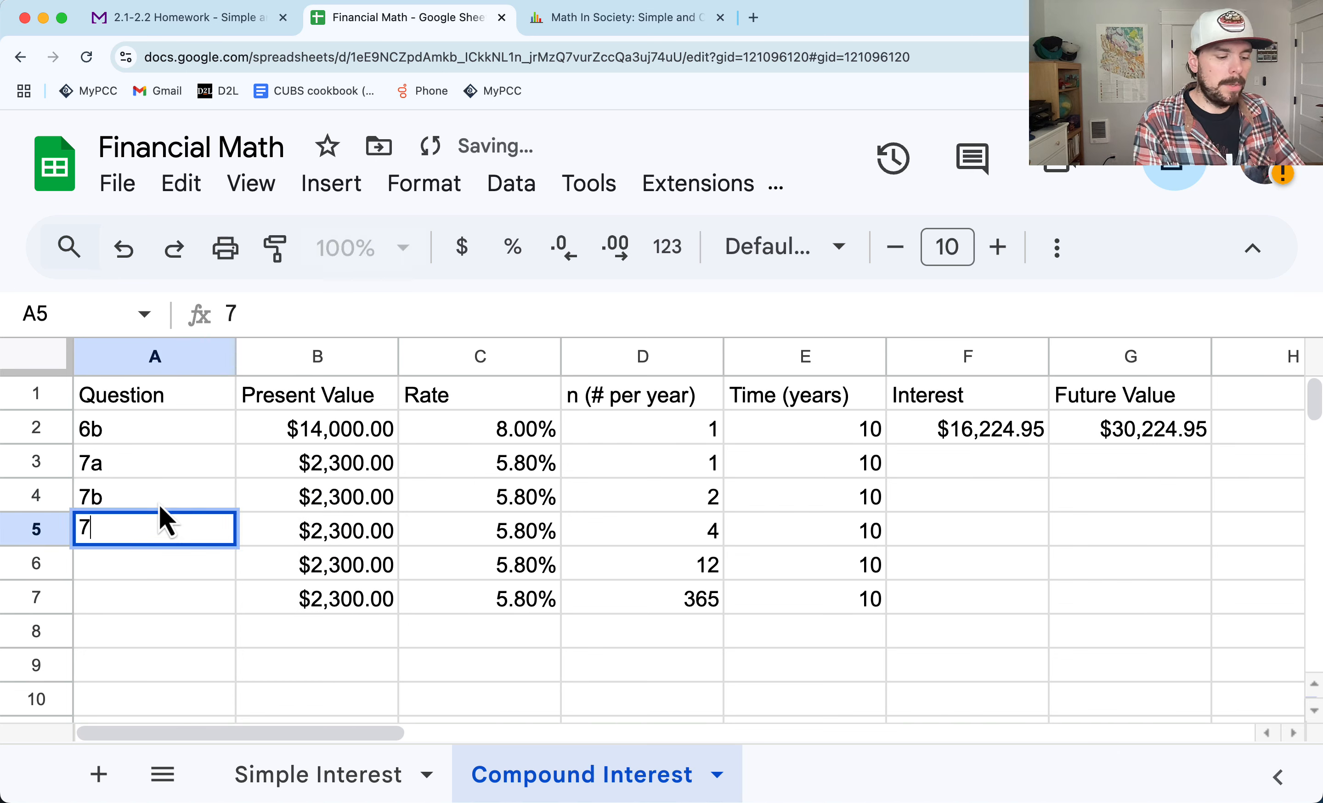
key("Return")
key("Up")
type("7c")
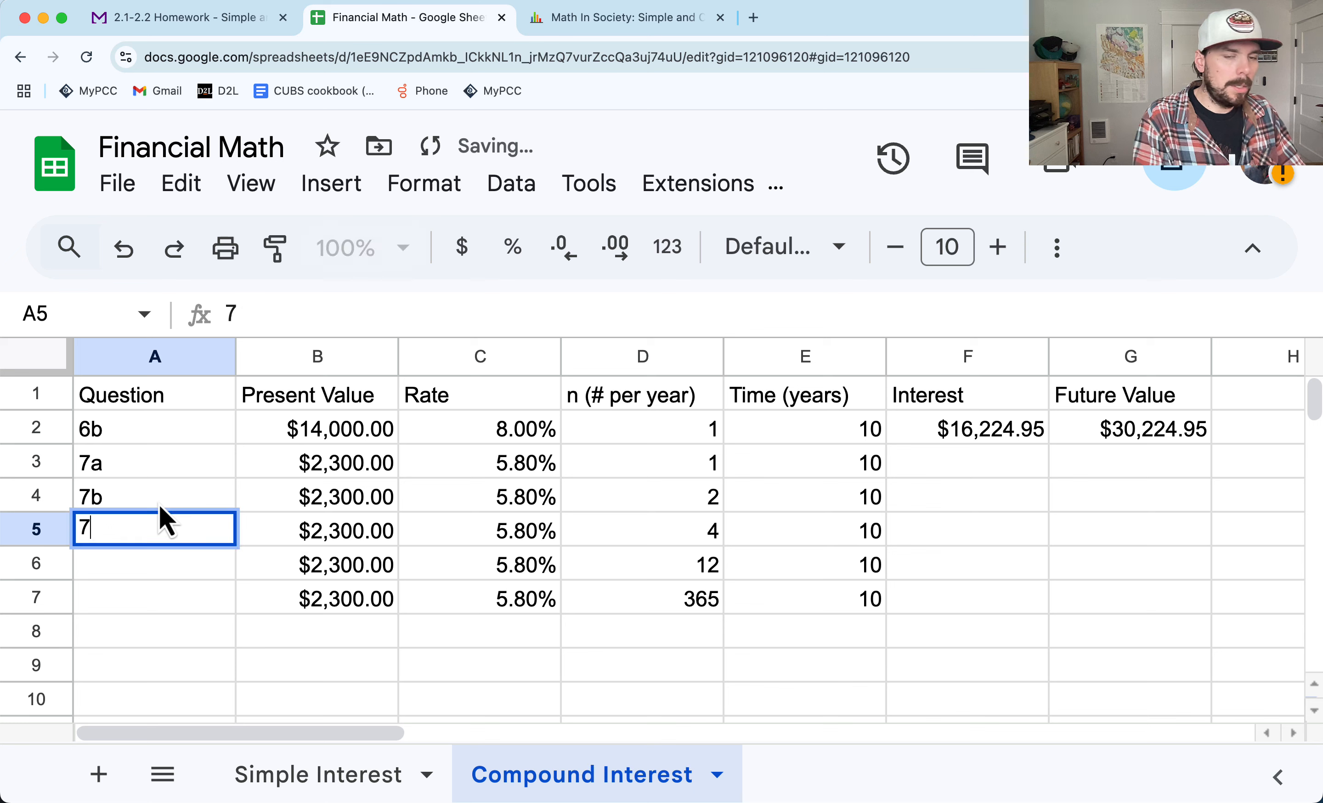
key("Up")
key("Down")
key("Down")
type("7")
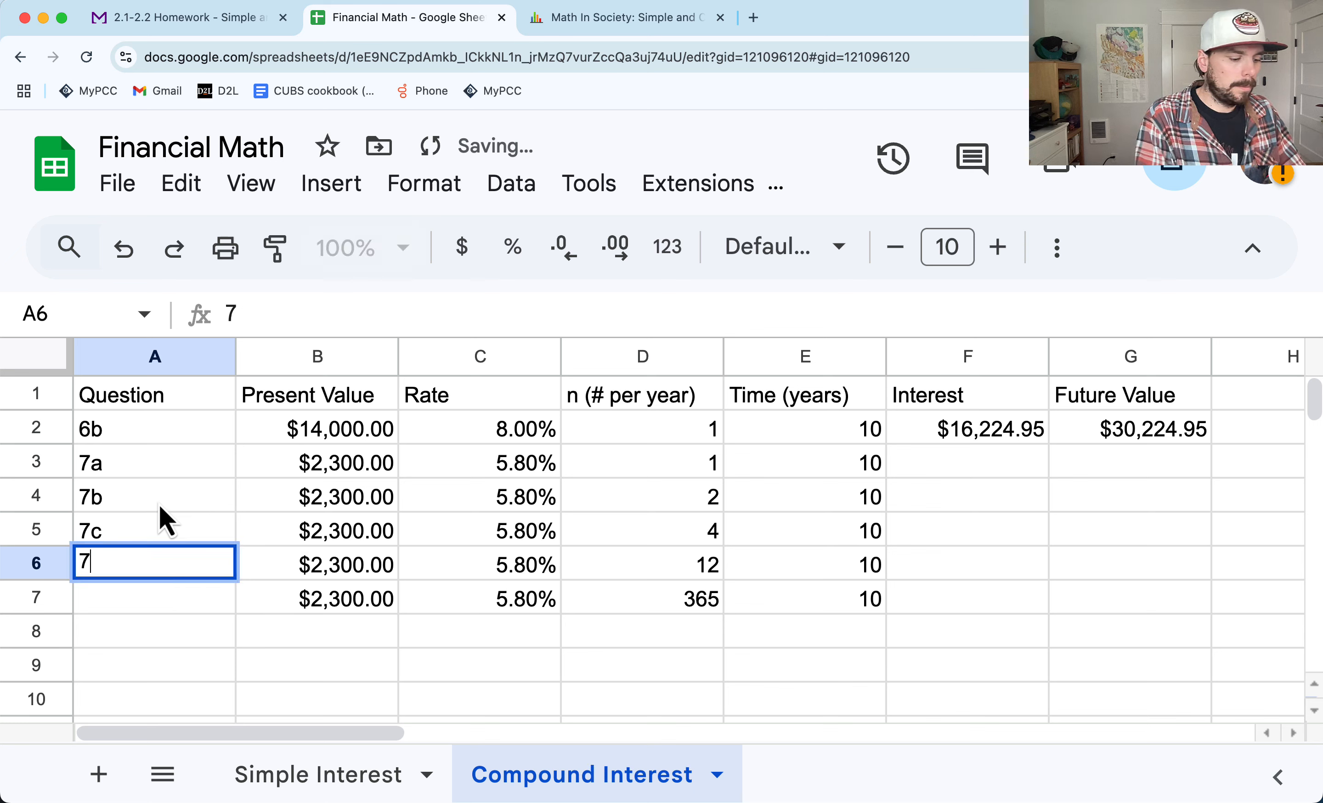
type("d")
key("Return")
key("Return")
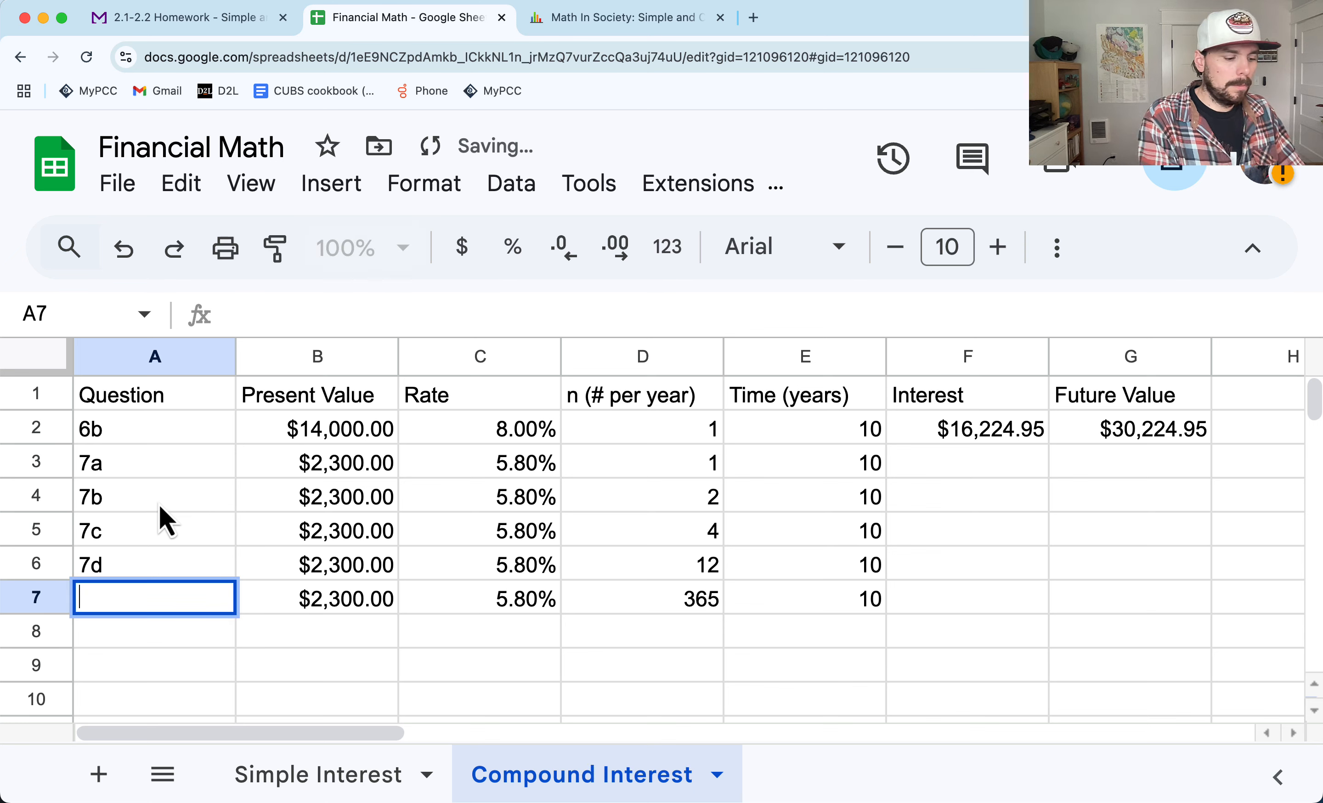
type("7e")
key("Return")
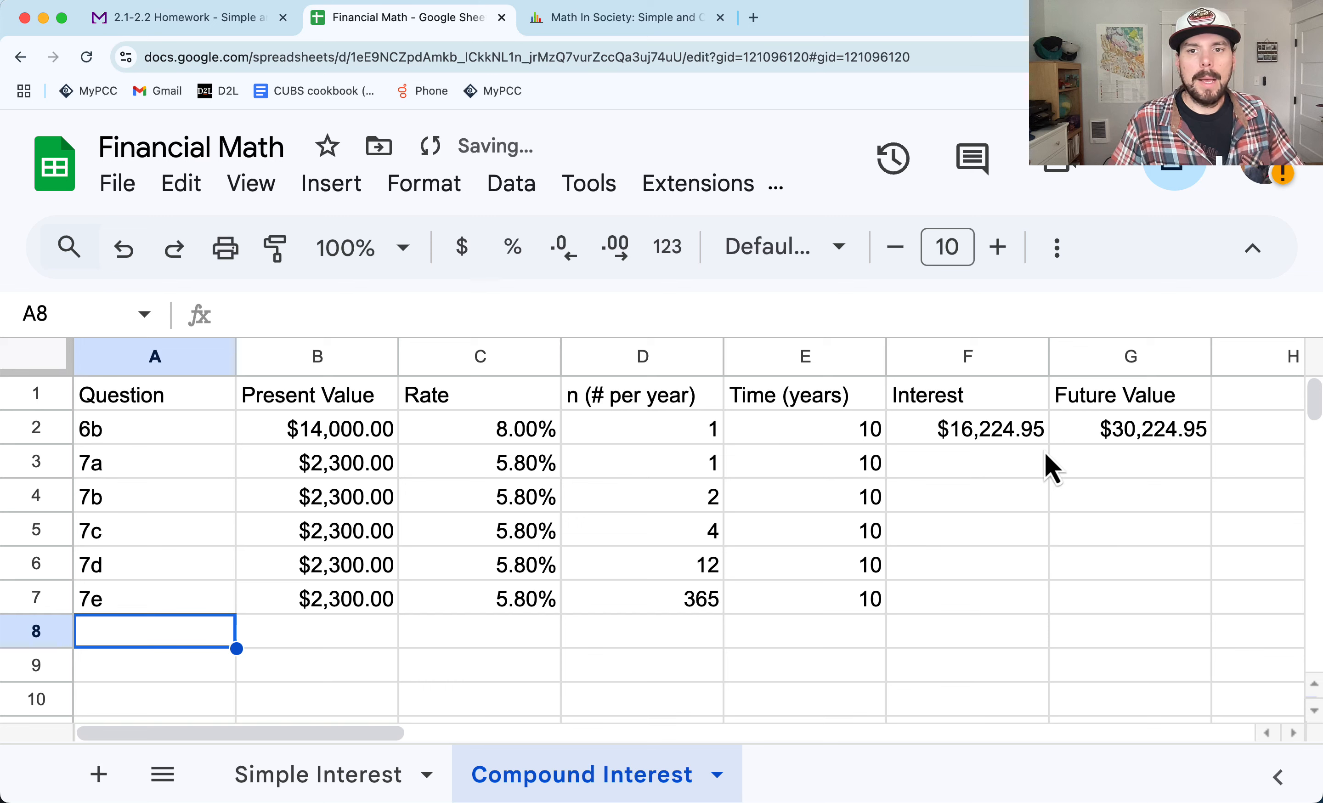
Step: Inspect the Interest formula in F2 and the Future Value formula in G2, keeping both formulas intact
left_click(951, 463)
left_click(962, 436)
double_click(961, 432)
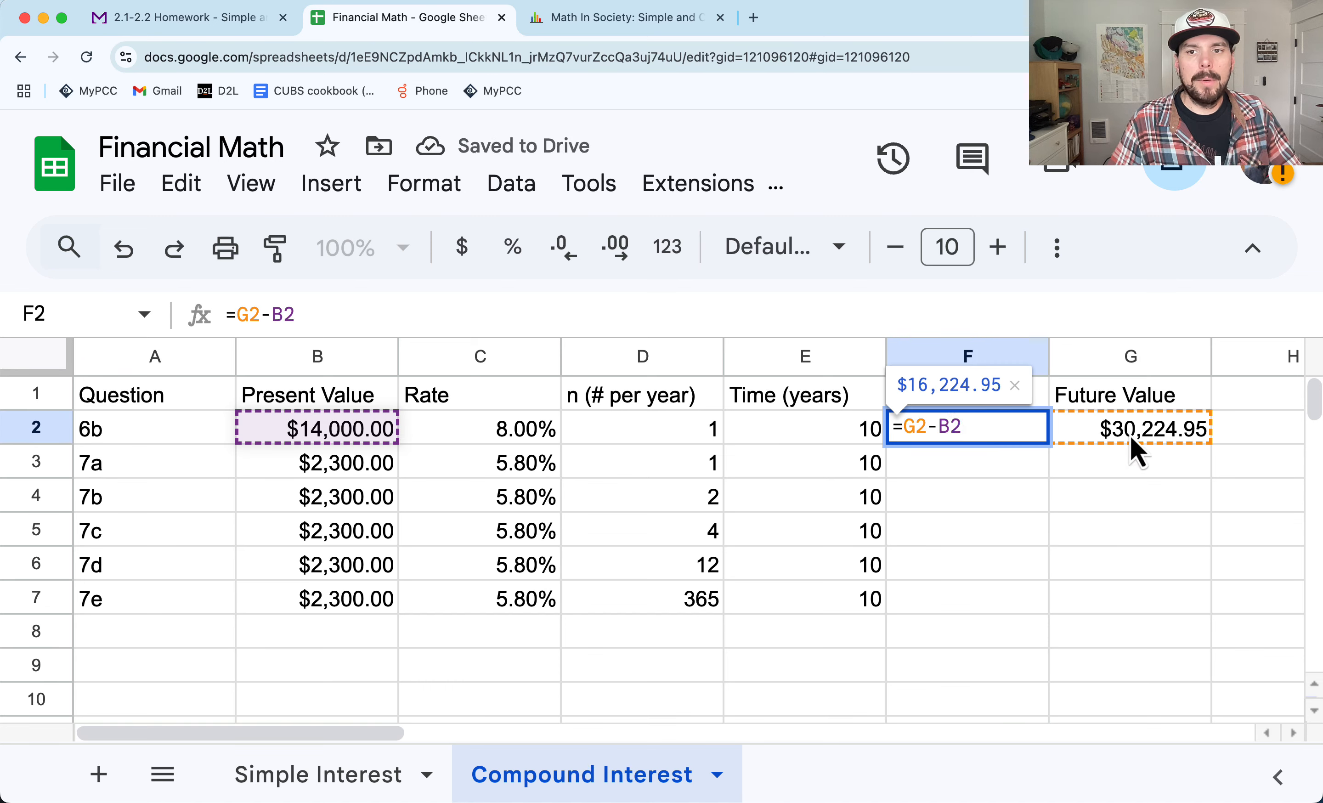
left_click(1150, 433)
double_click(952, 440)
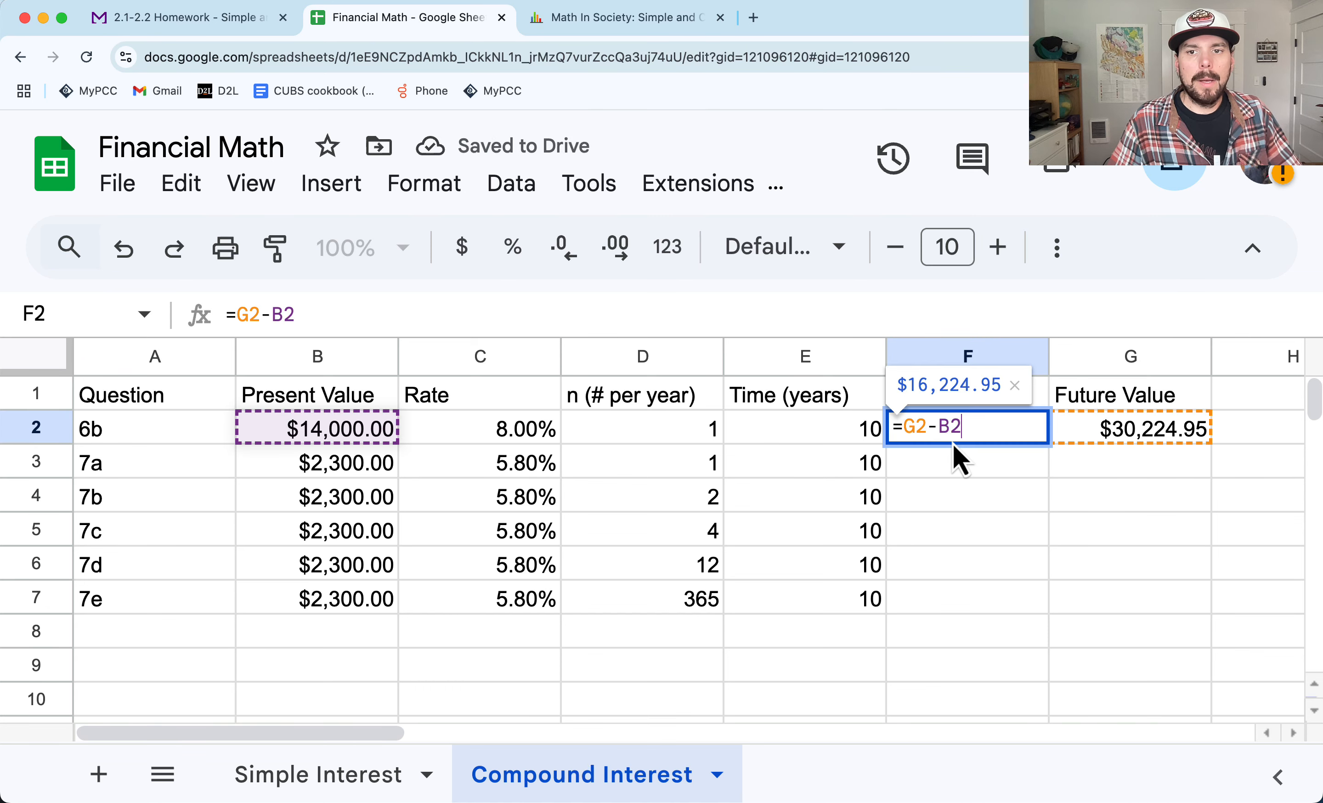
double_click(1170, 436)
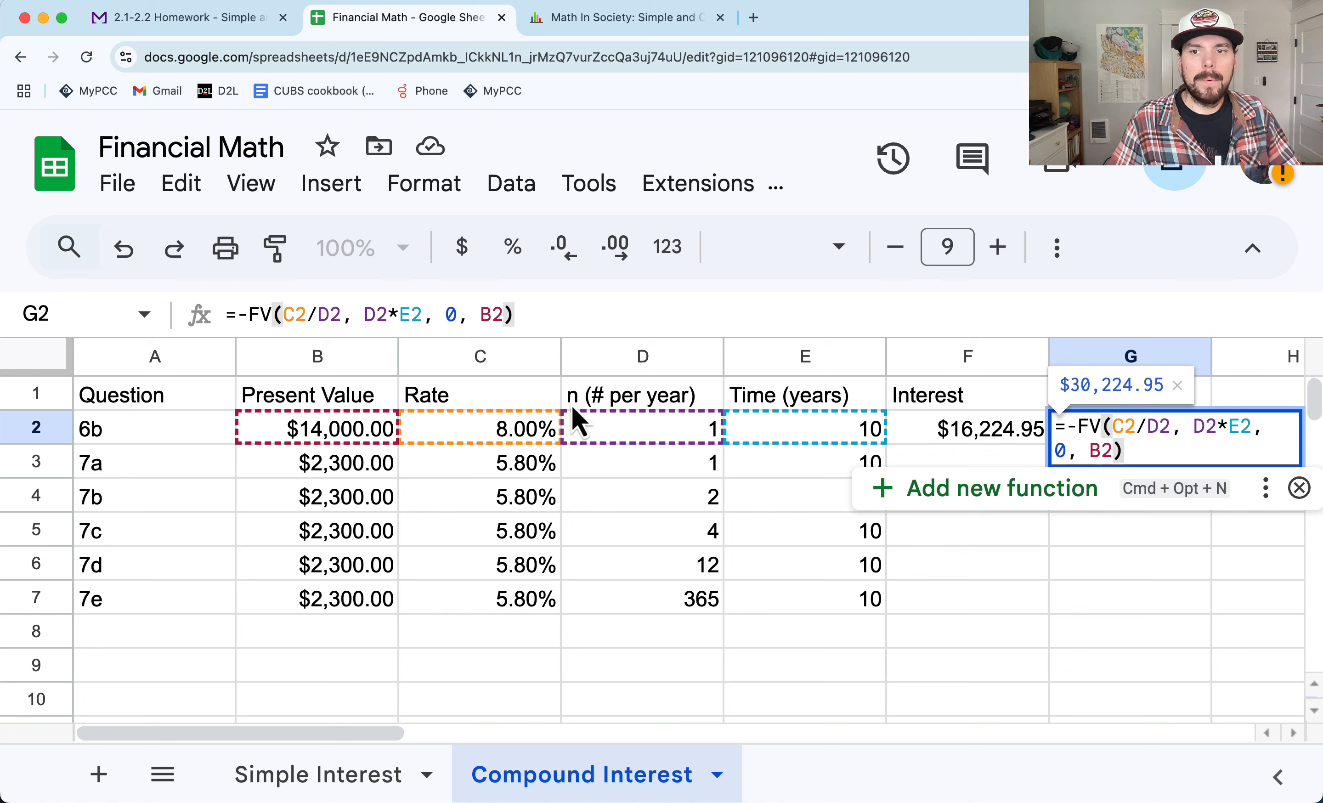
key("Return")
key("super+z")
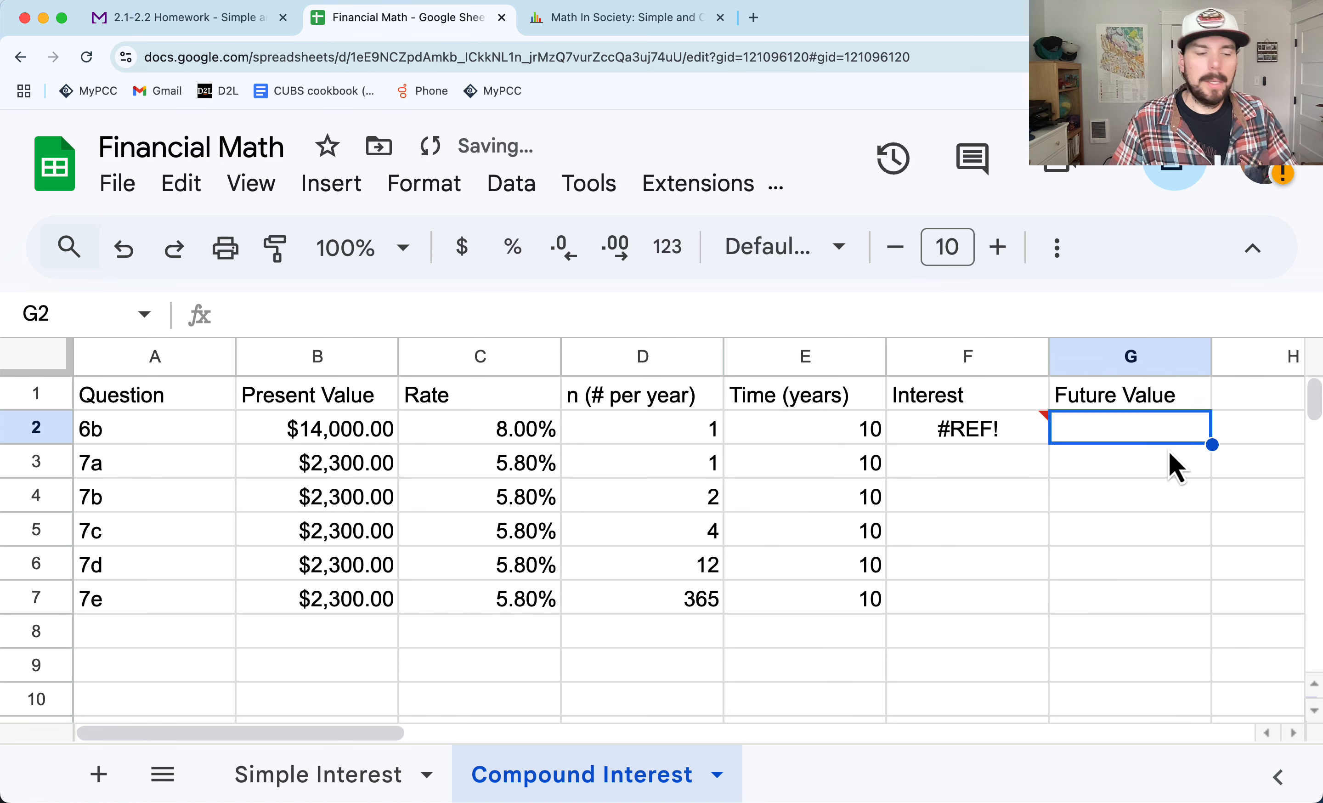
key("super+shift+z")
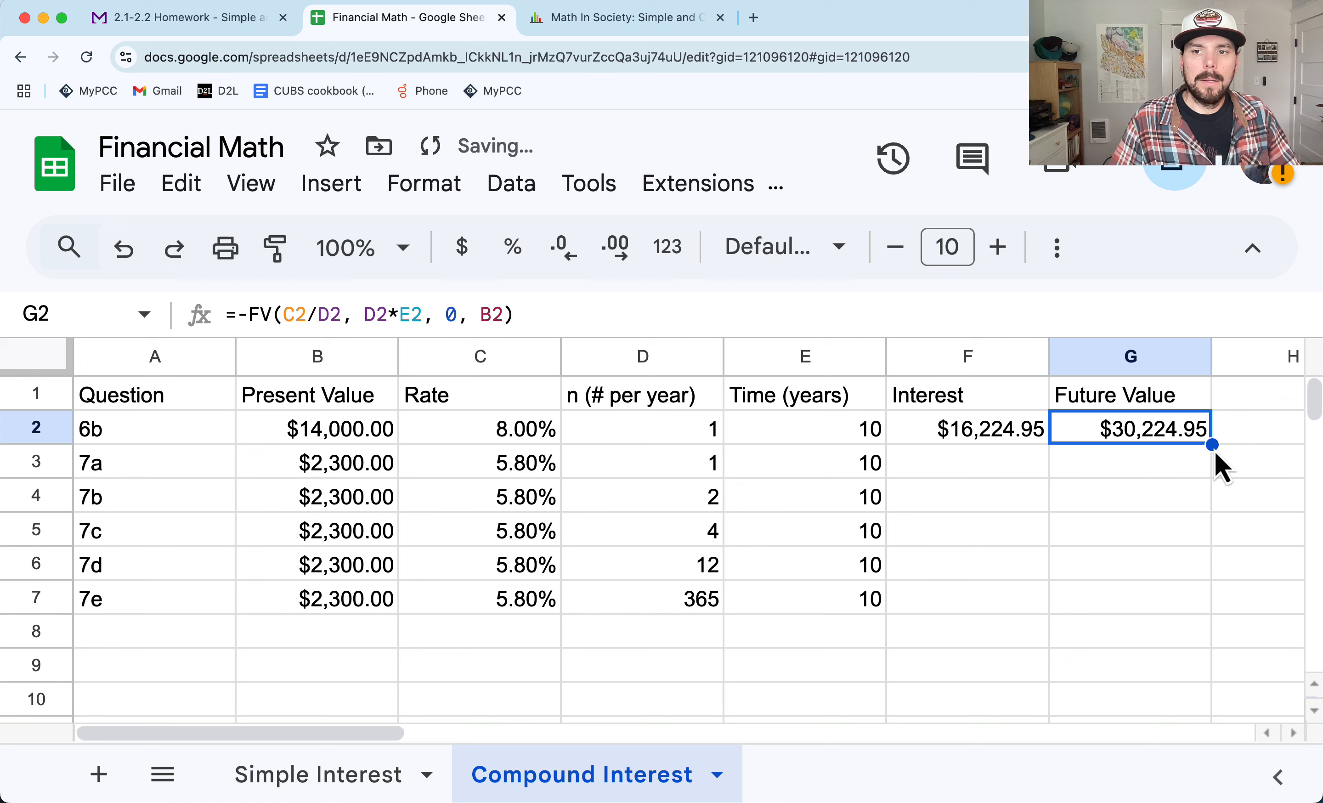
Step: Fill the Future Value and Interest formulas down to row 7 one column at a time, and undo both fills
left_click_drag(1212, 442, 1205, 614)
left_click(985, 441)
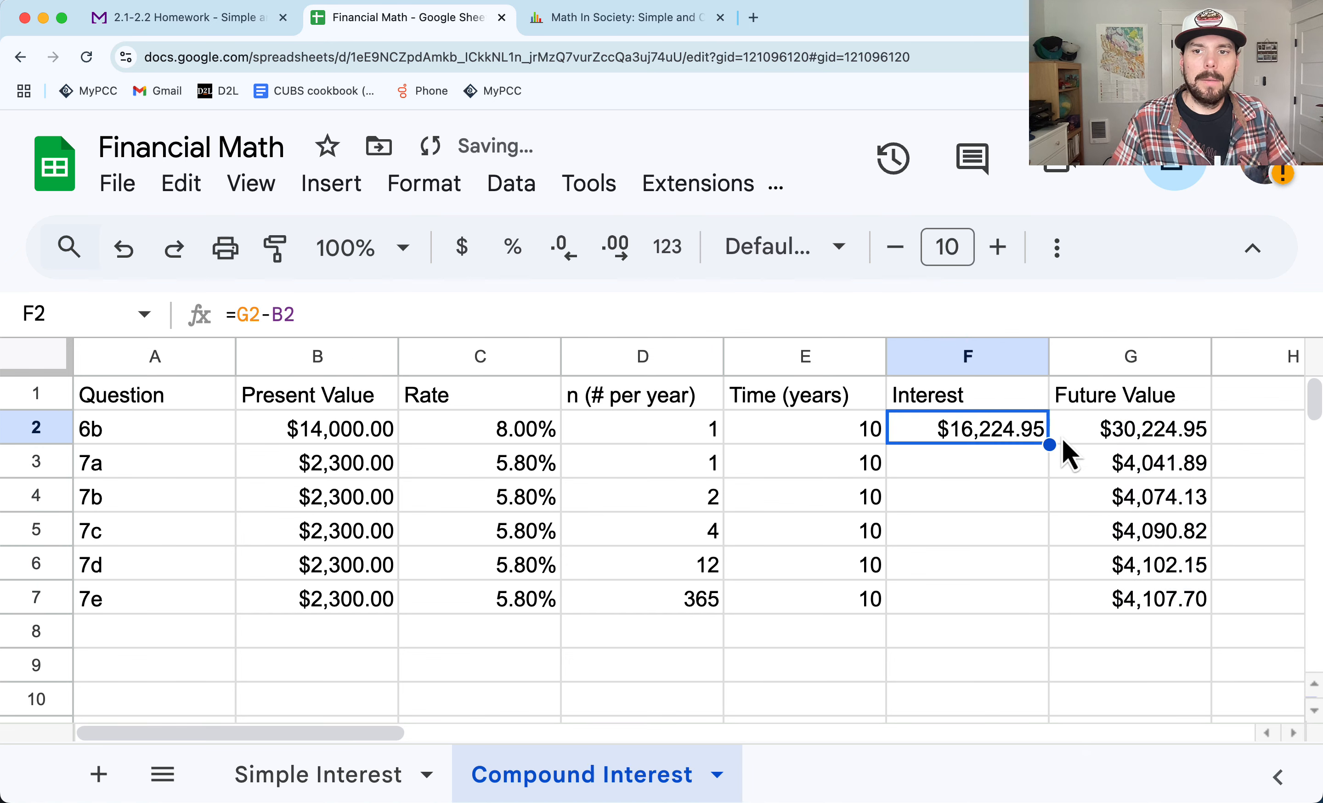
left_click_drag(1048, 445, 1016, 606)
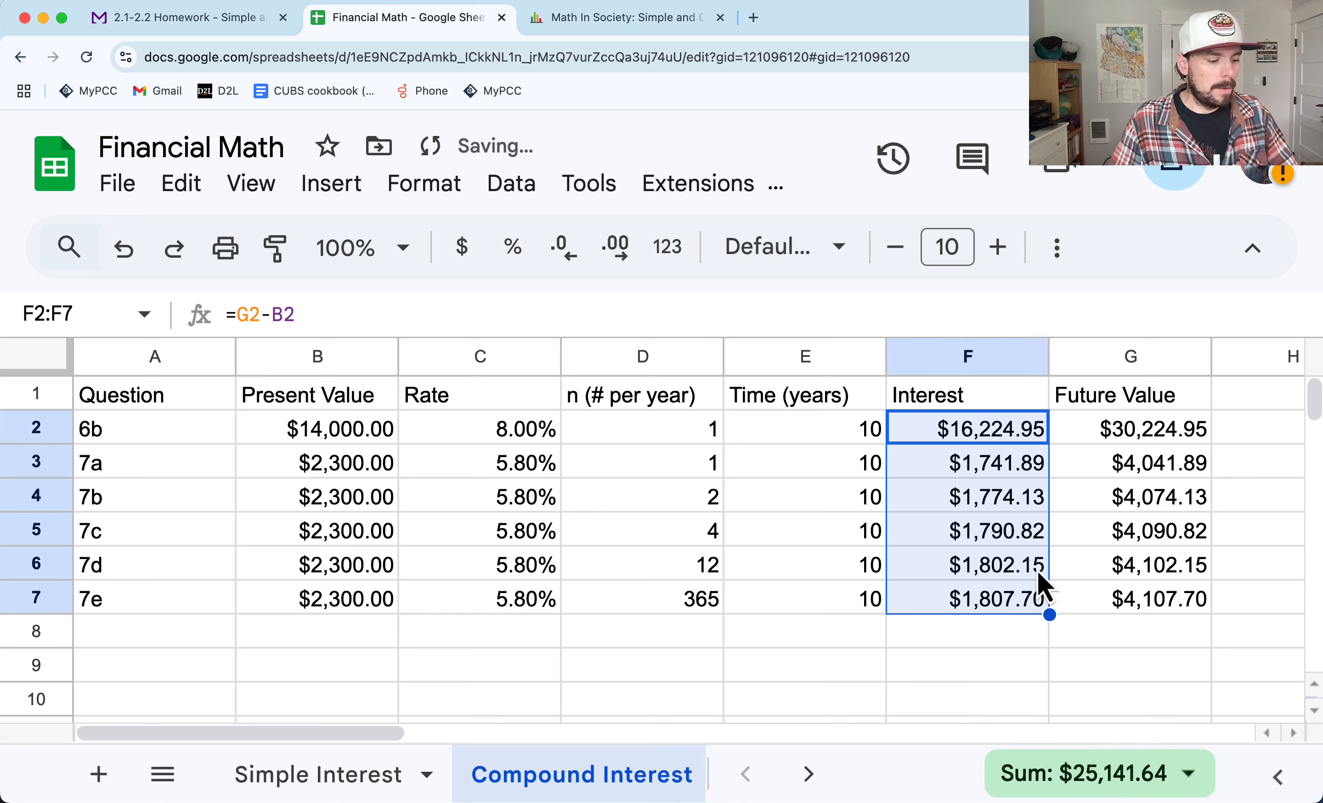
key("super+z")
key("super+z")
key("super+z")
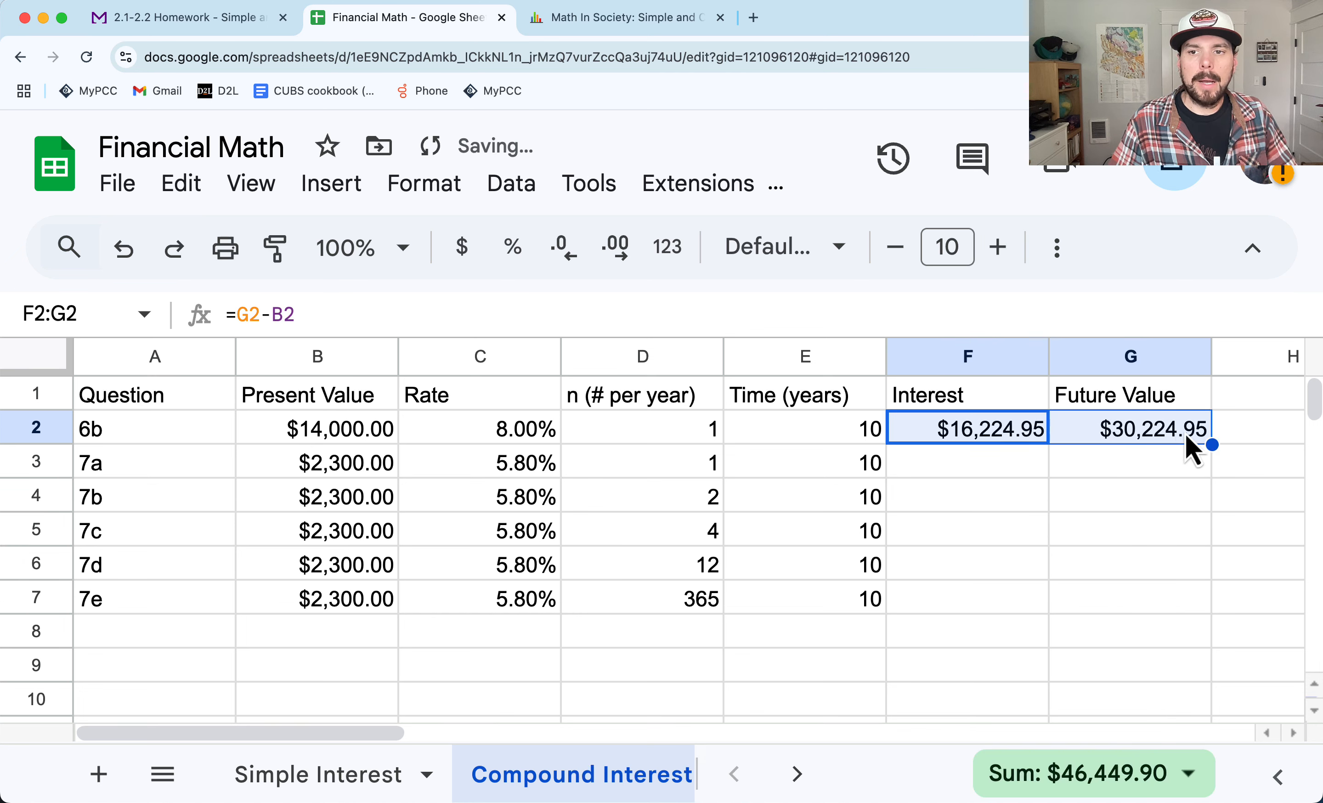
Step: Fill the F2:G2 Interest and Future Value formulas down together through row 7, and check the filled cells
mouse_move(1213, 445)
left_mouse_down()
mouse_move(1194, 629)
mouse_move(1208, 449)
left_mouse_up()
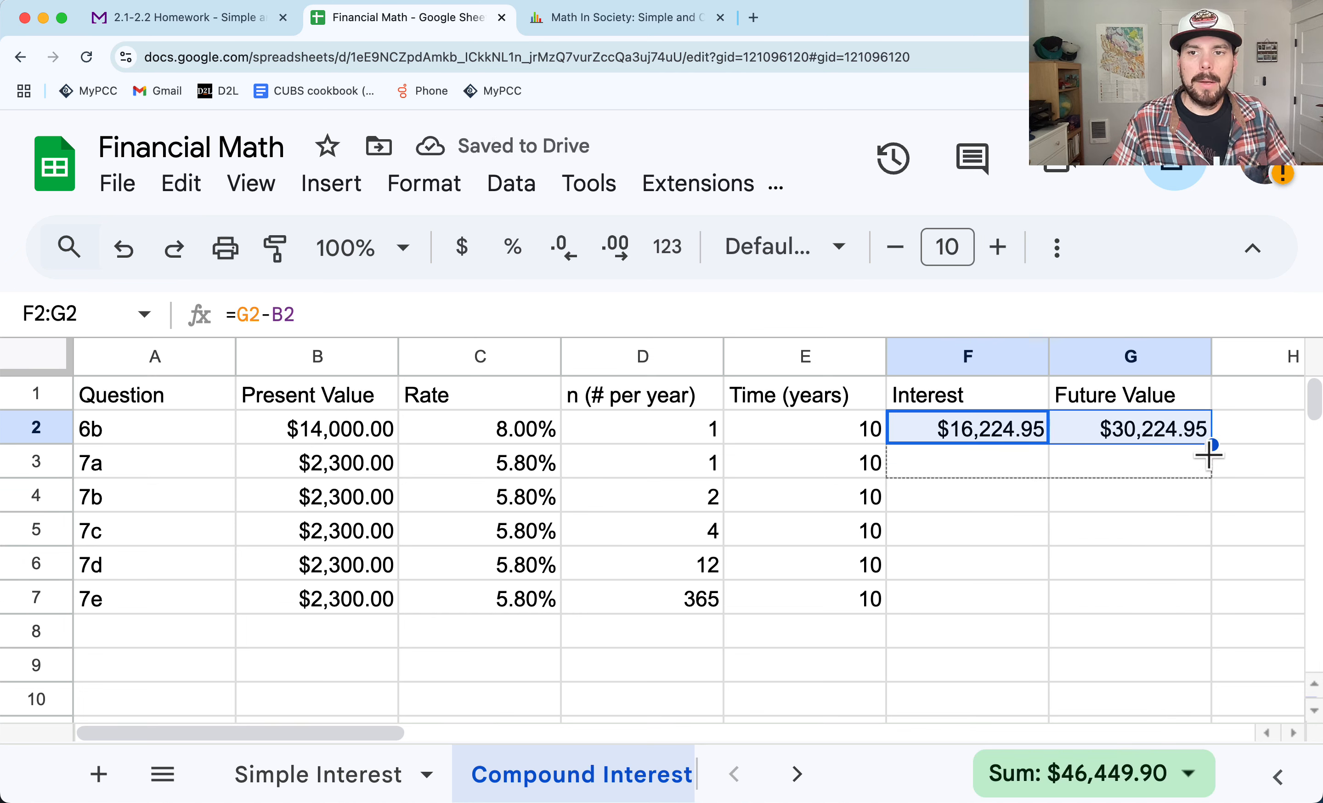
double_click(1213, 445)
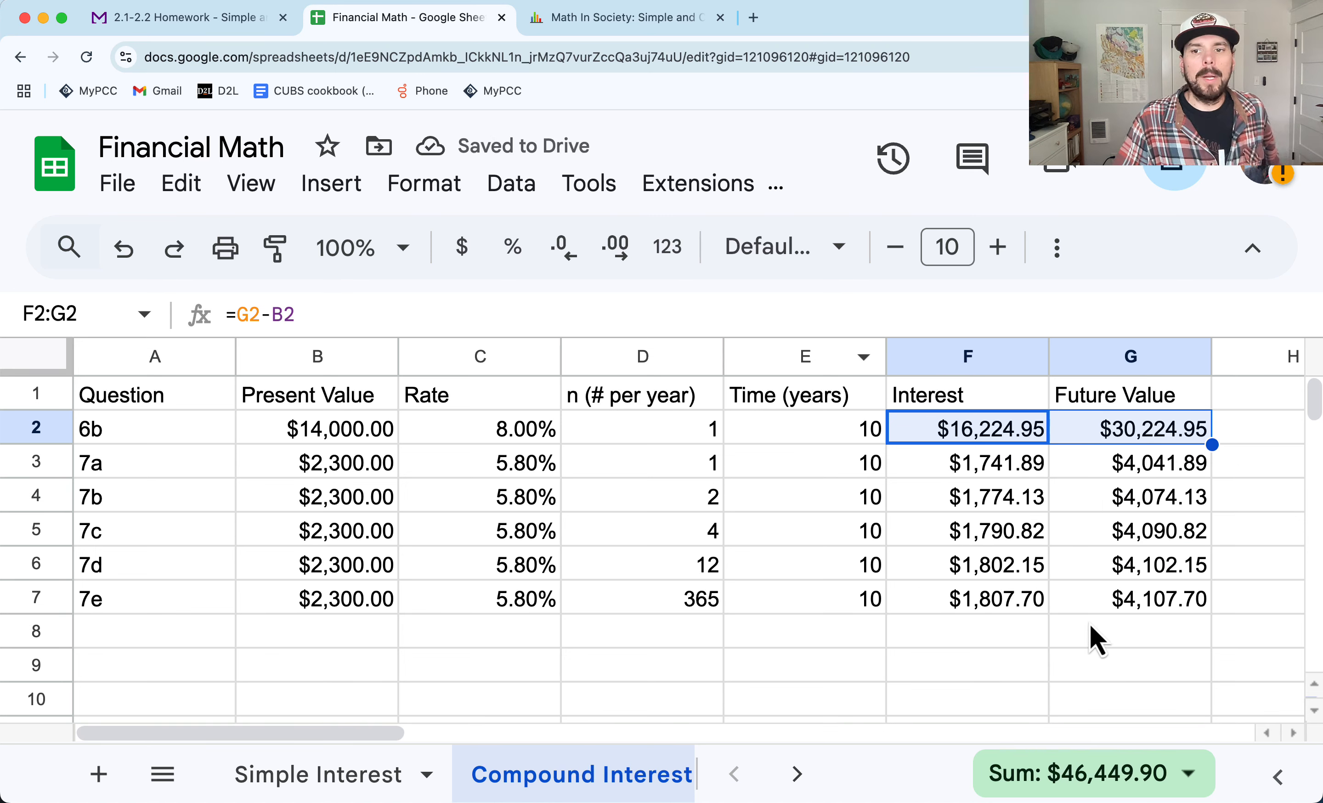
left_click(1173, 470)
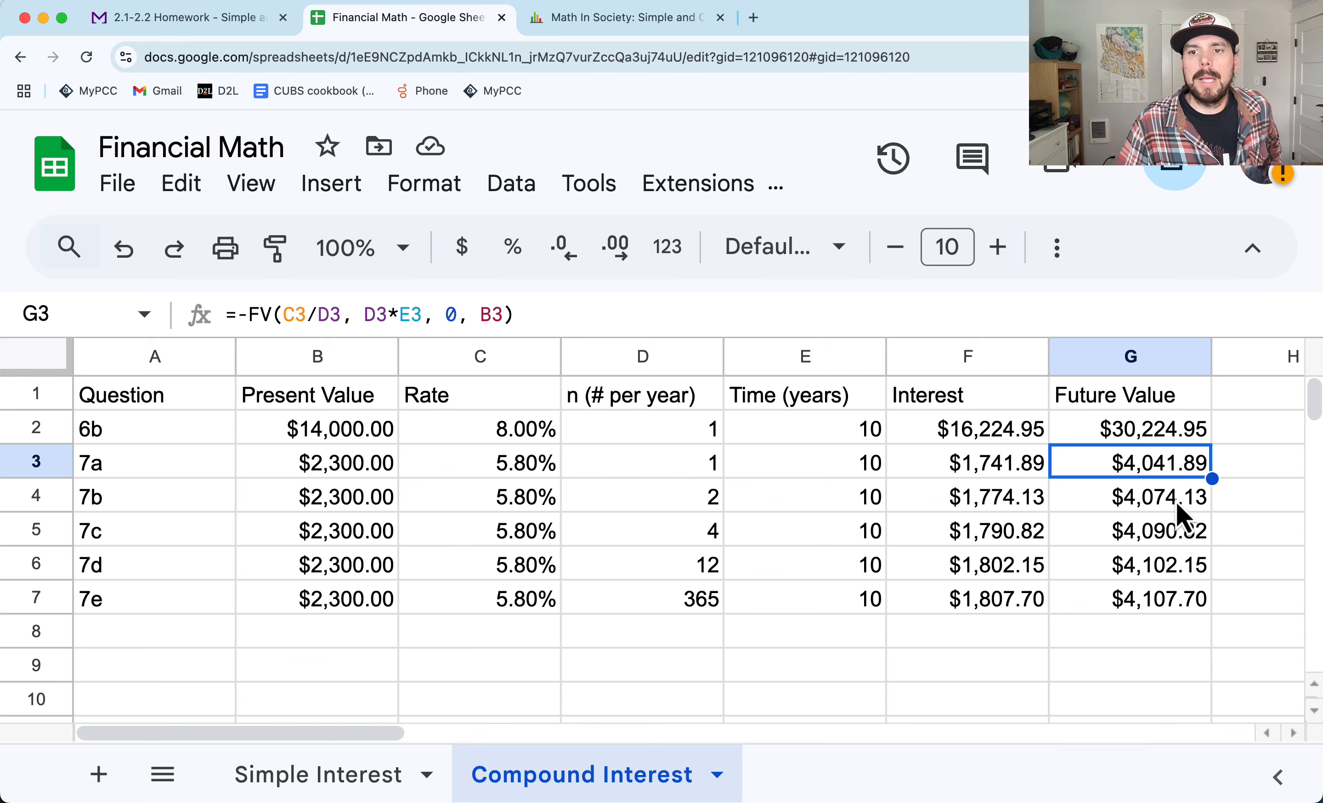
left_click(1179, 501)
left_click(1170, 542)
left_click(1165, 573)
left_click(1162, 602)
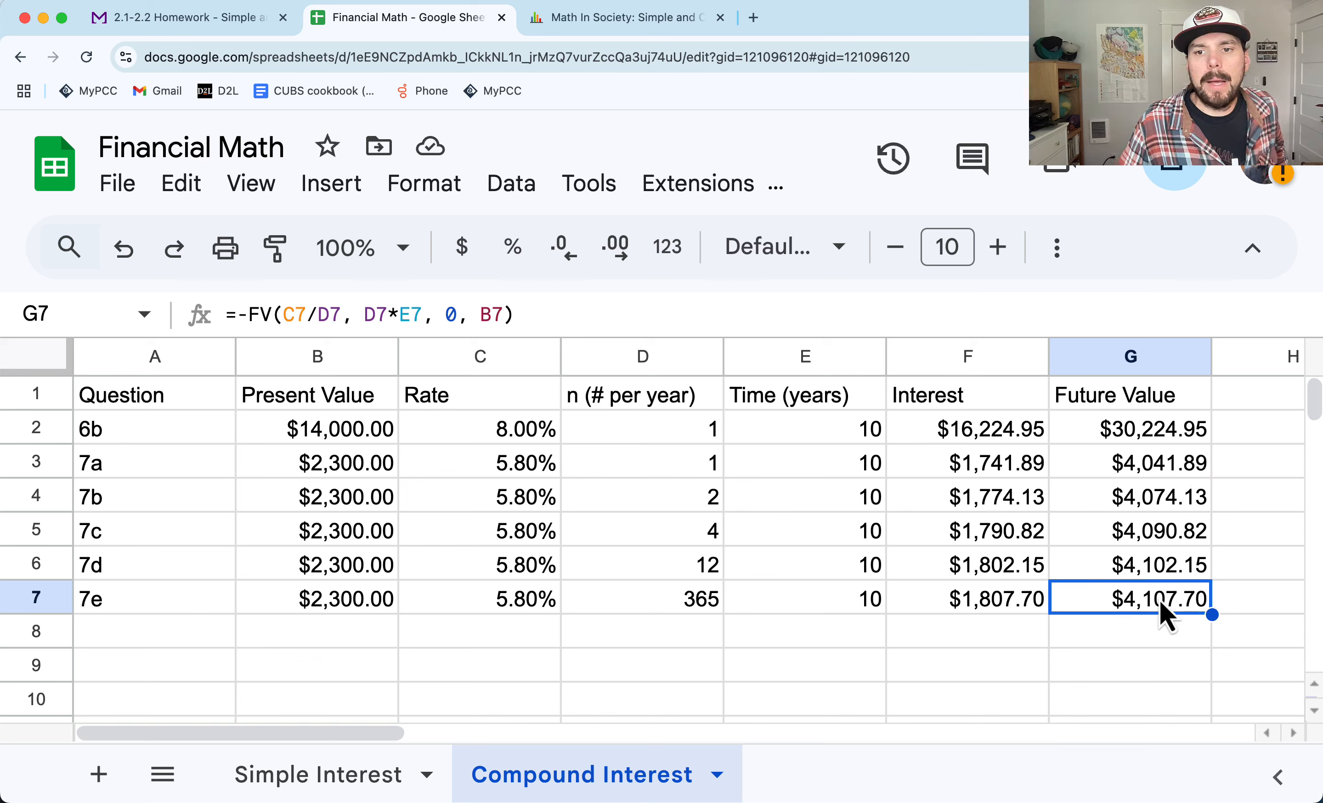
left_click_drag(967, 430, 977, 607)
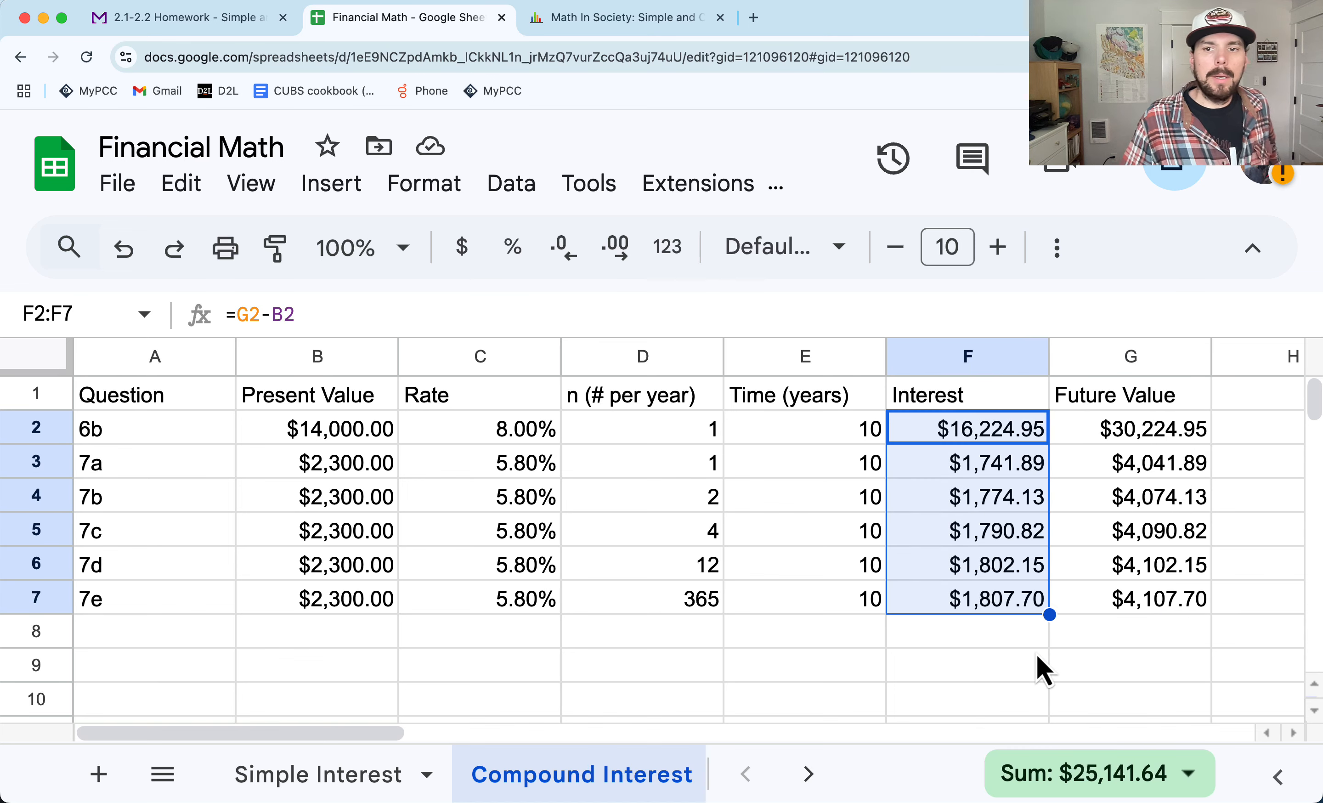
left_click(968, 639)
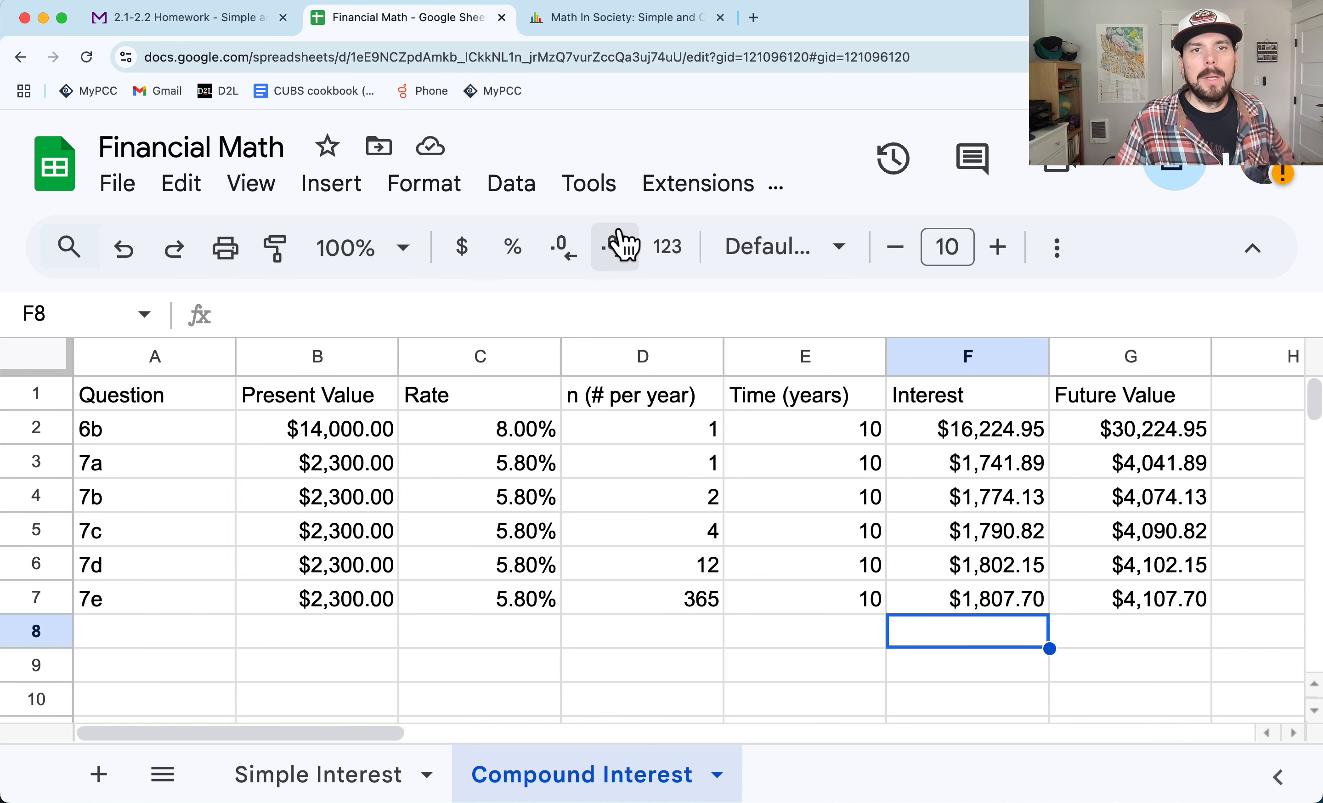
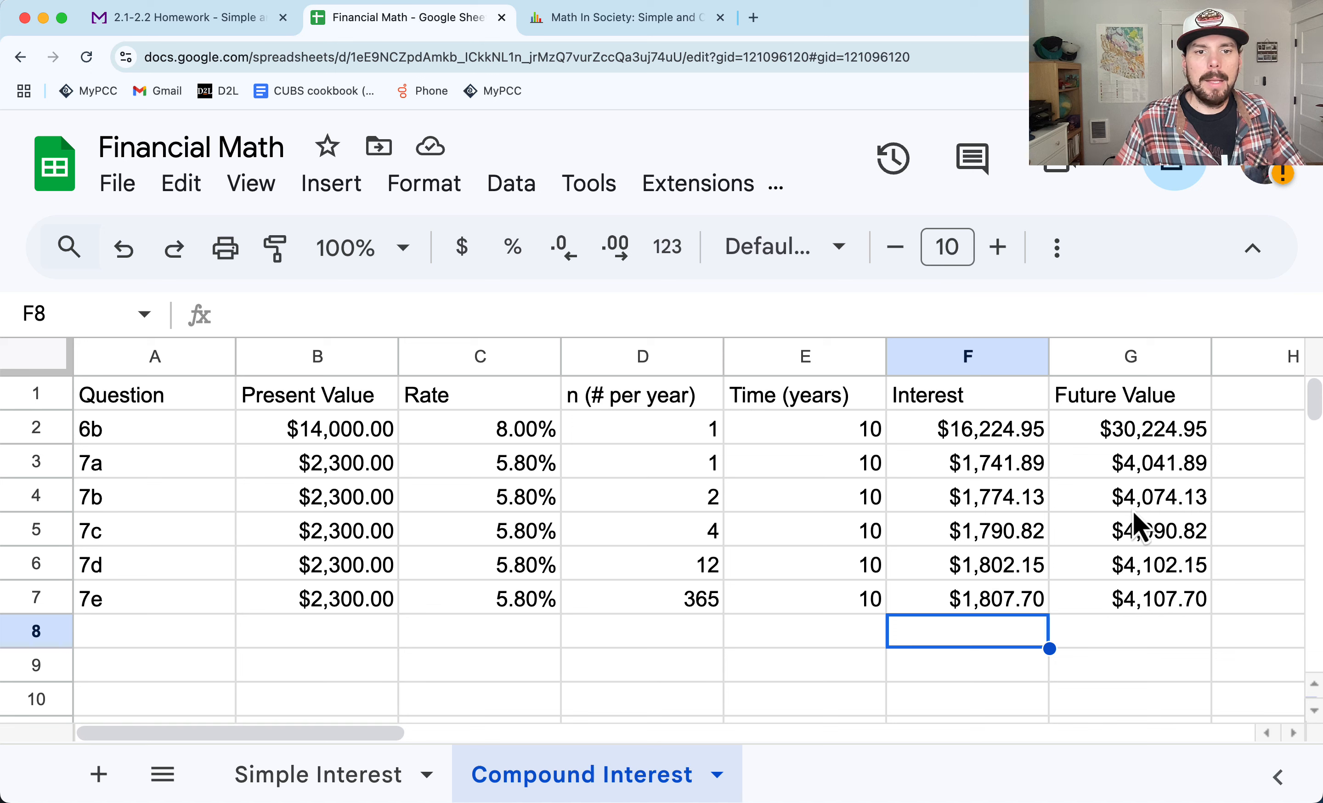
Step: Copy the future value for 7a, 4,041.89, into the annual compounding answer of Question 7
left_click(1146, 465)
double_click(1136, 463)
left_click_drag(1067, 417, 1156, 420)
key("super+c")
left_click(196, 24)
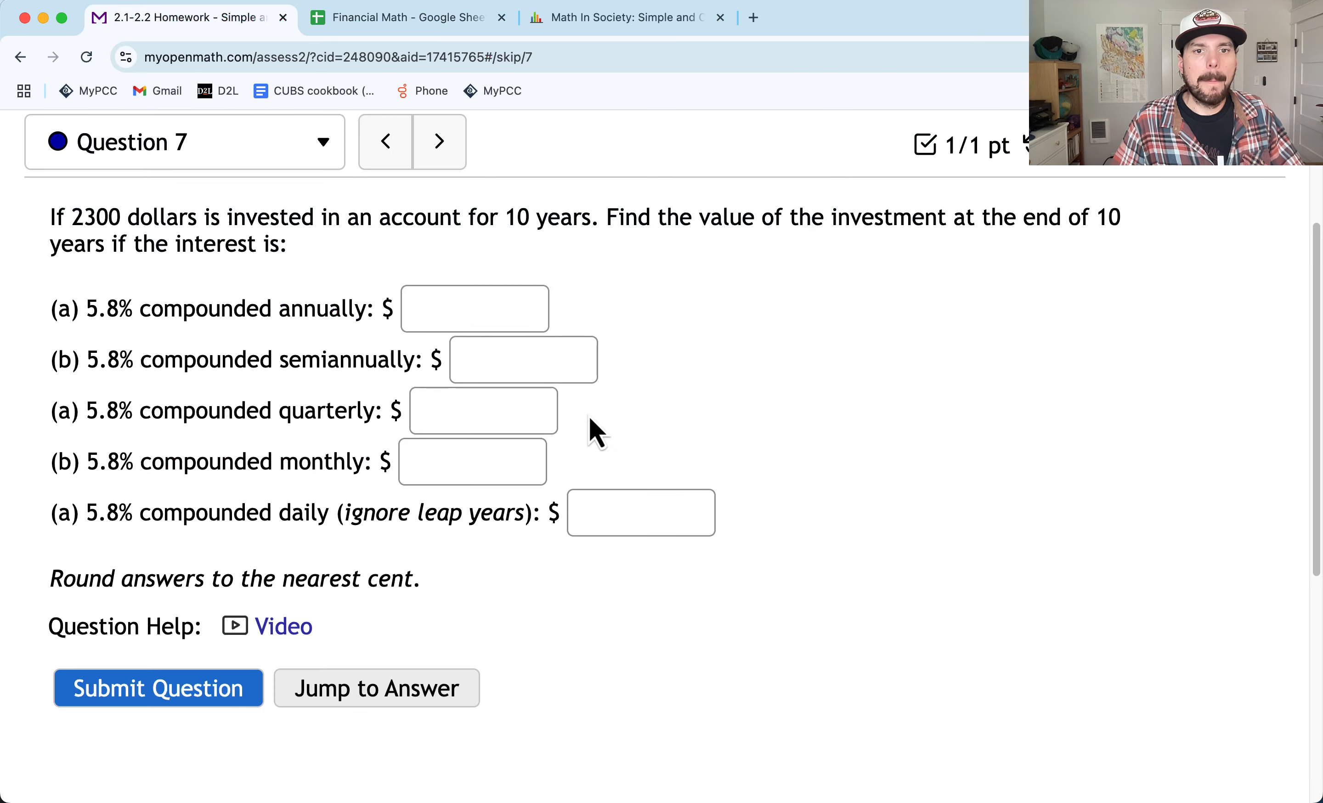
left_click(474, 309)
key("super+v")
Step: Copy the future value for 7b, 4,074.13, into the semiannual compounding answer of Question 7
left_click(379, 18)
key("Escape")
double_click(1136, 496)
left_click_drag(1071, 453, 1167, 464)
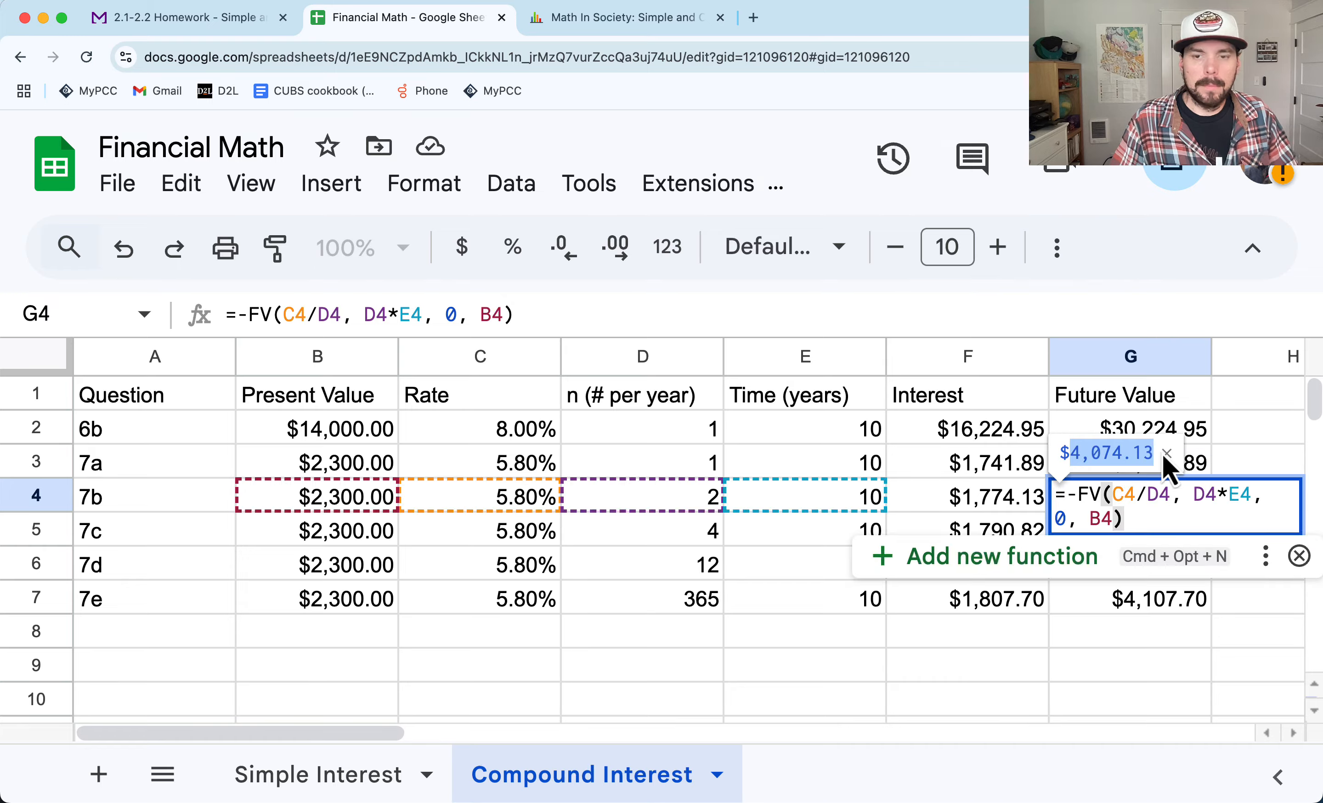
left_click(196, 17)
left_click(517, 358)
type("4,074.13")
Step: Copy the future value for 7c, 4,090.82, into the quarterly compounding answer of Question 7
left_click(378, 18)
double_click(1136, 530)
left_click_drag(1071, 487, 1150, 487)
left_click(196, 17)
left_click(483, 411)
type("4,090.82")
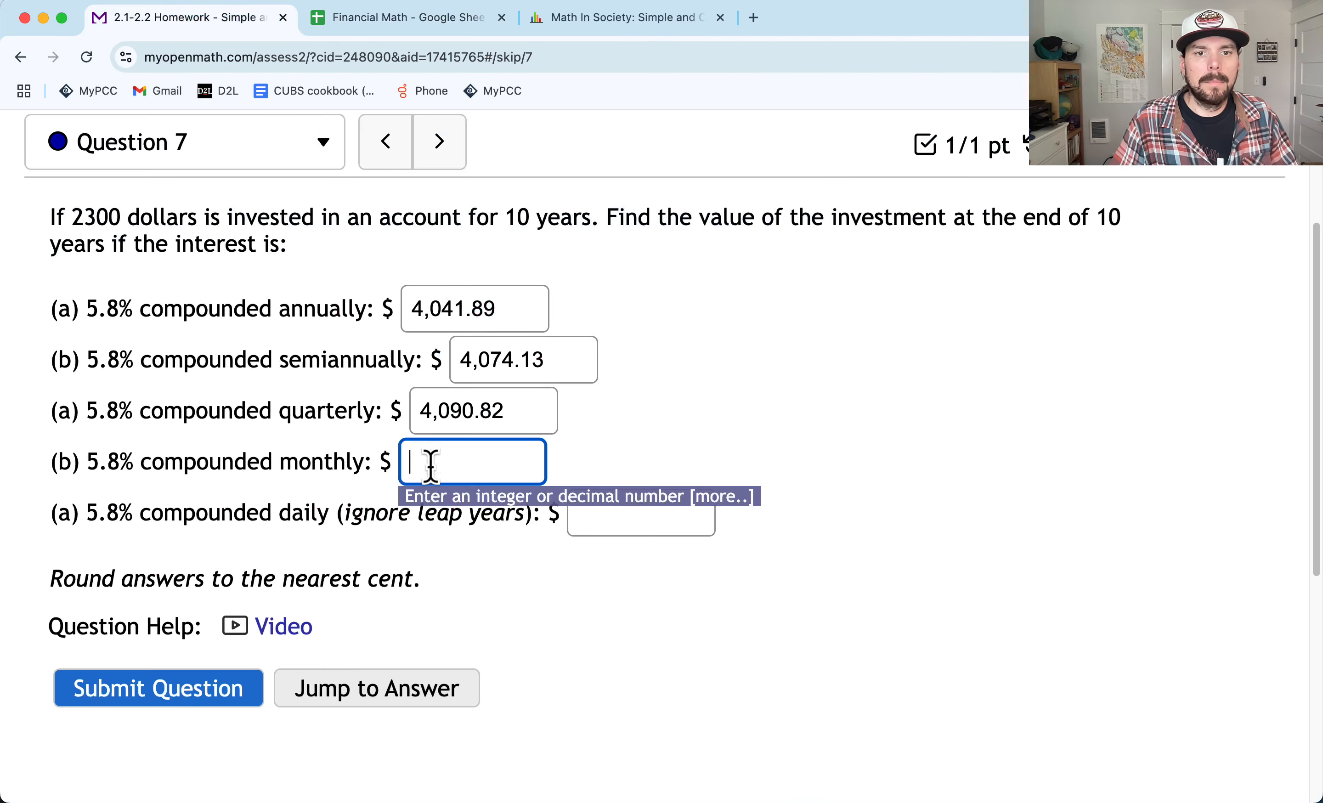
Step: Copy the future value for 7d, 4,102.15, into the monthly compounding answer of Question 7
left_click(379, 18)
double_click(1136, 563)
left_click_drag(1070, 521, 1150, 521)
left_click(196, 18)
type("4,102.15")
Step: Copy the future value for 7e, 4,107.70, into the daily compounding answer of Question 7
left_click(378, 17)
double_click(1136, 594)
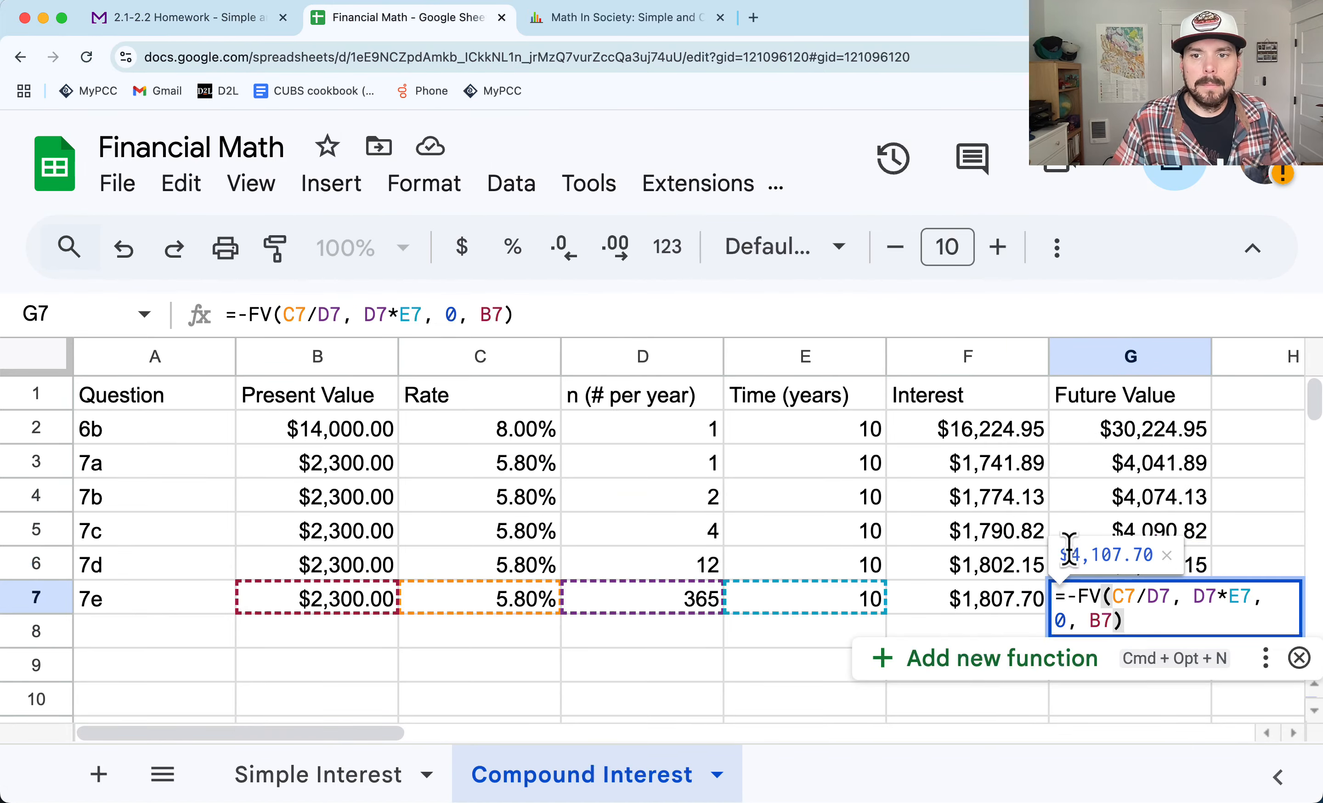
left_click_drag(1070, 552, 1150, 553)
key("super+c")
left_click(196, 17)
key("super+v")
Step: Submit the Question 7 answers and go on to Question 8
key("Return")
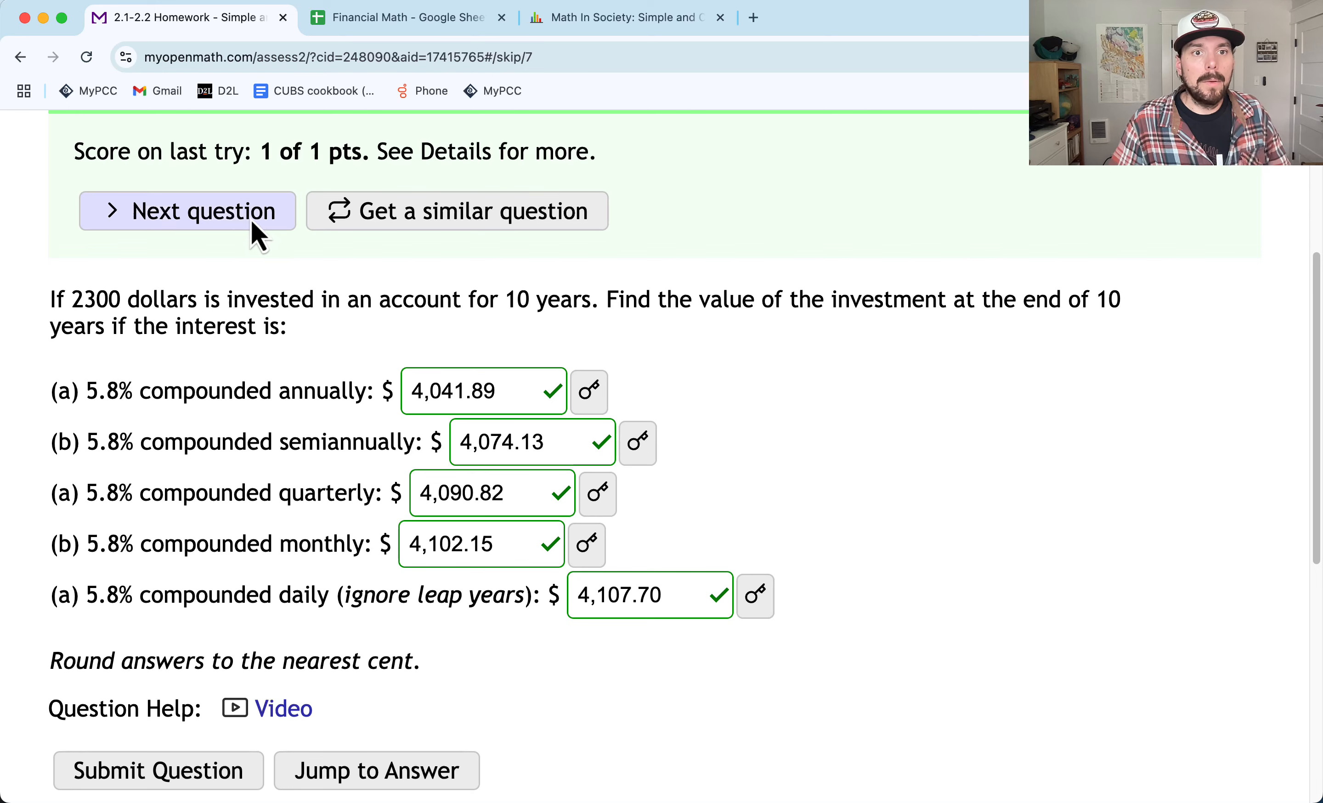
left_click(236, 210)
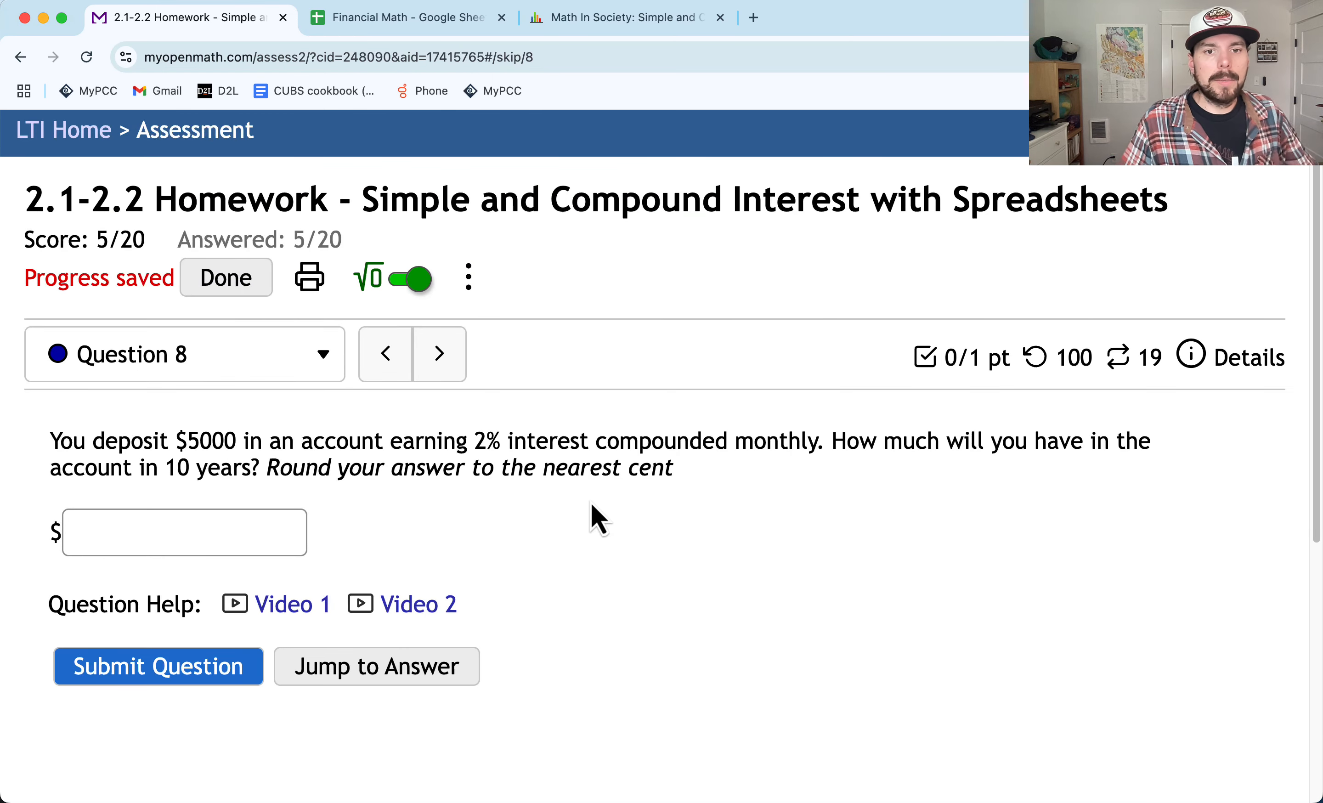
Step: Skip to Question 9, get a similar version of it, and switch back to the Financial Math spreadsheet
left_click(438, 363)
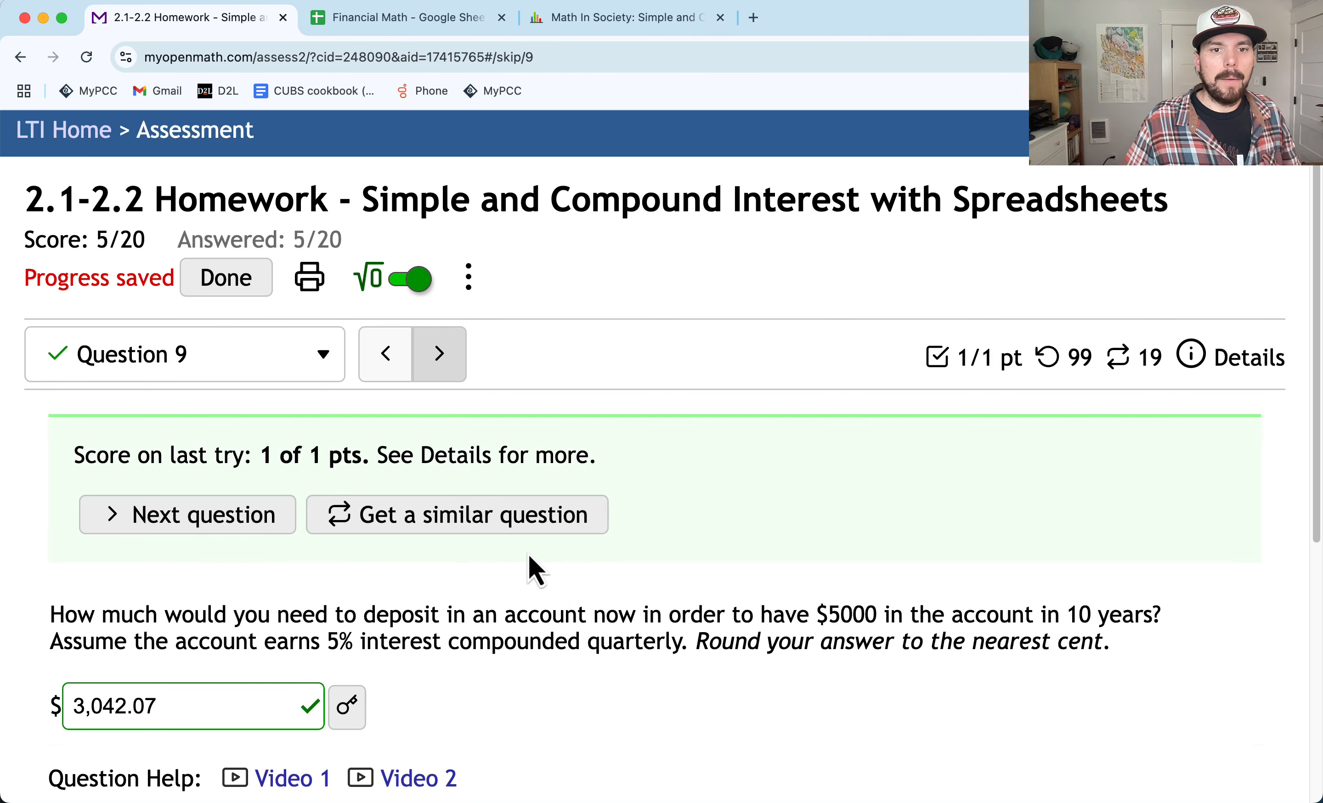
left_click(450, 521)
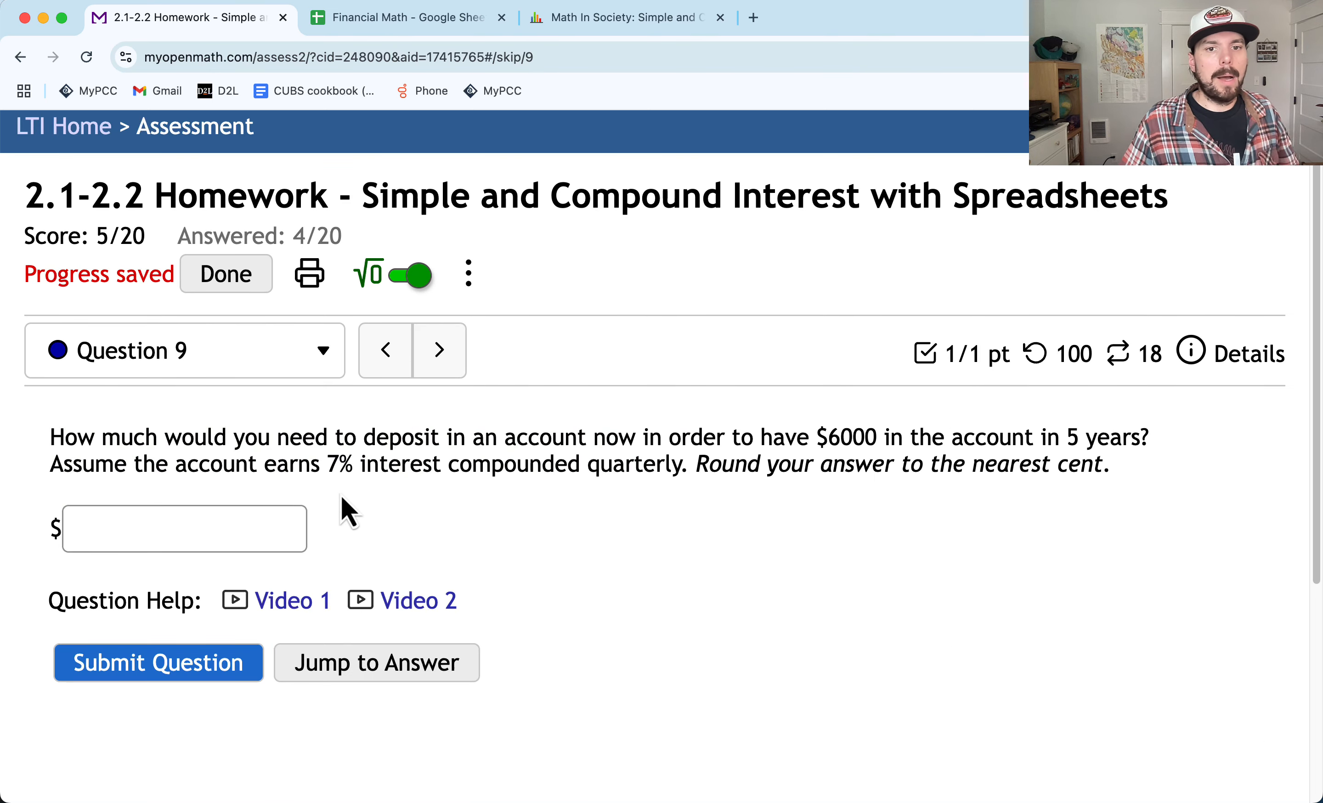
left_click_drag(466, 437, 905, 435)
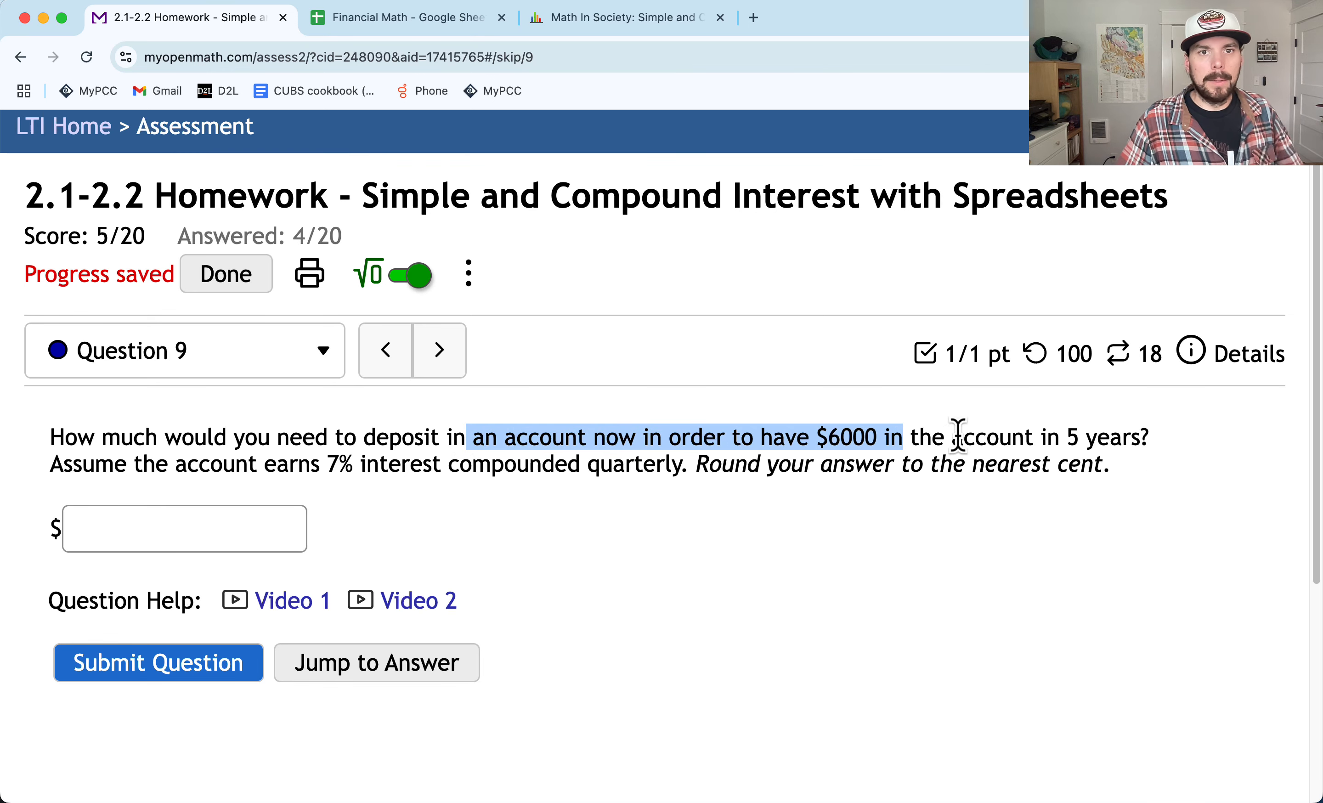
left_click(335, 19)
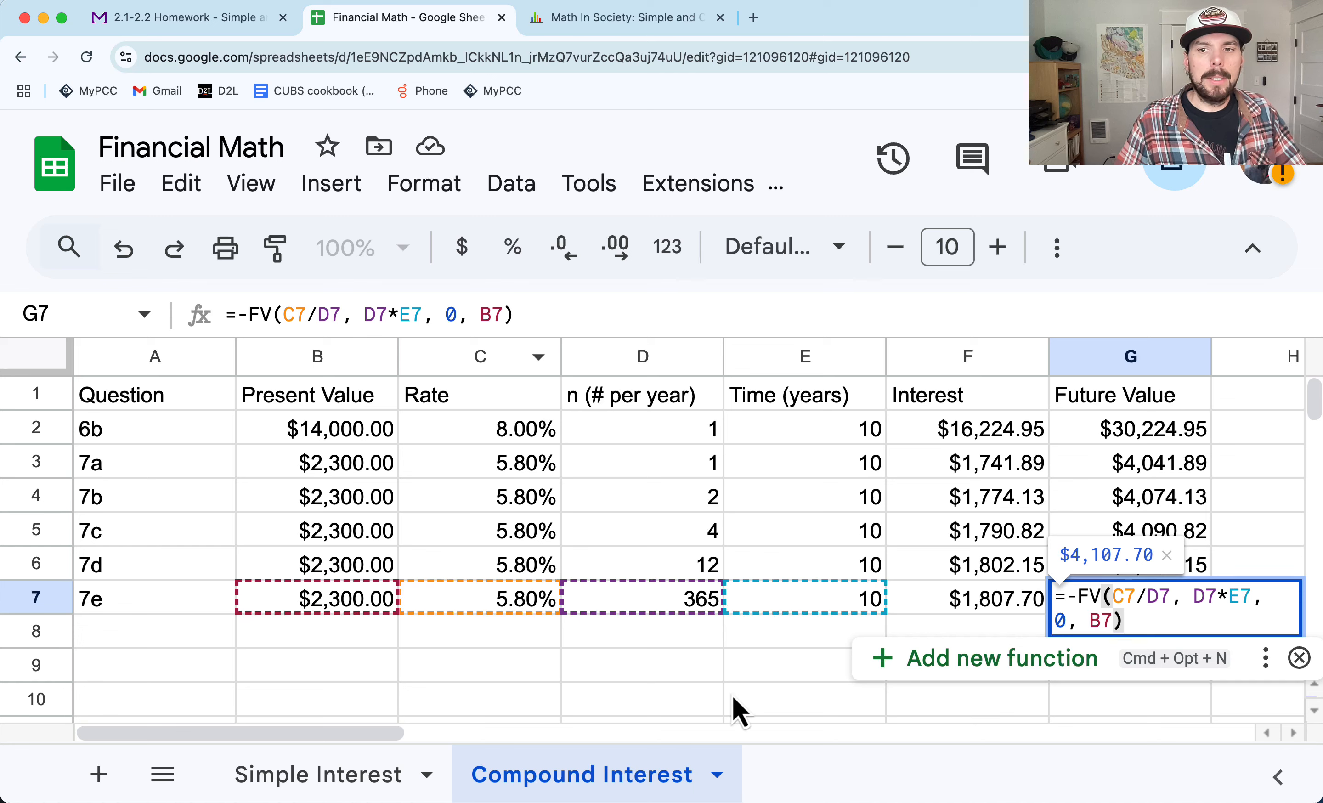
left_click(719, 663)
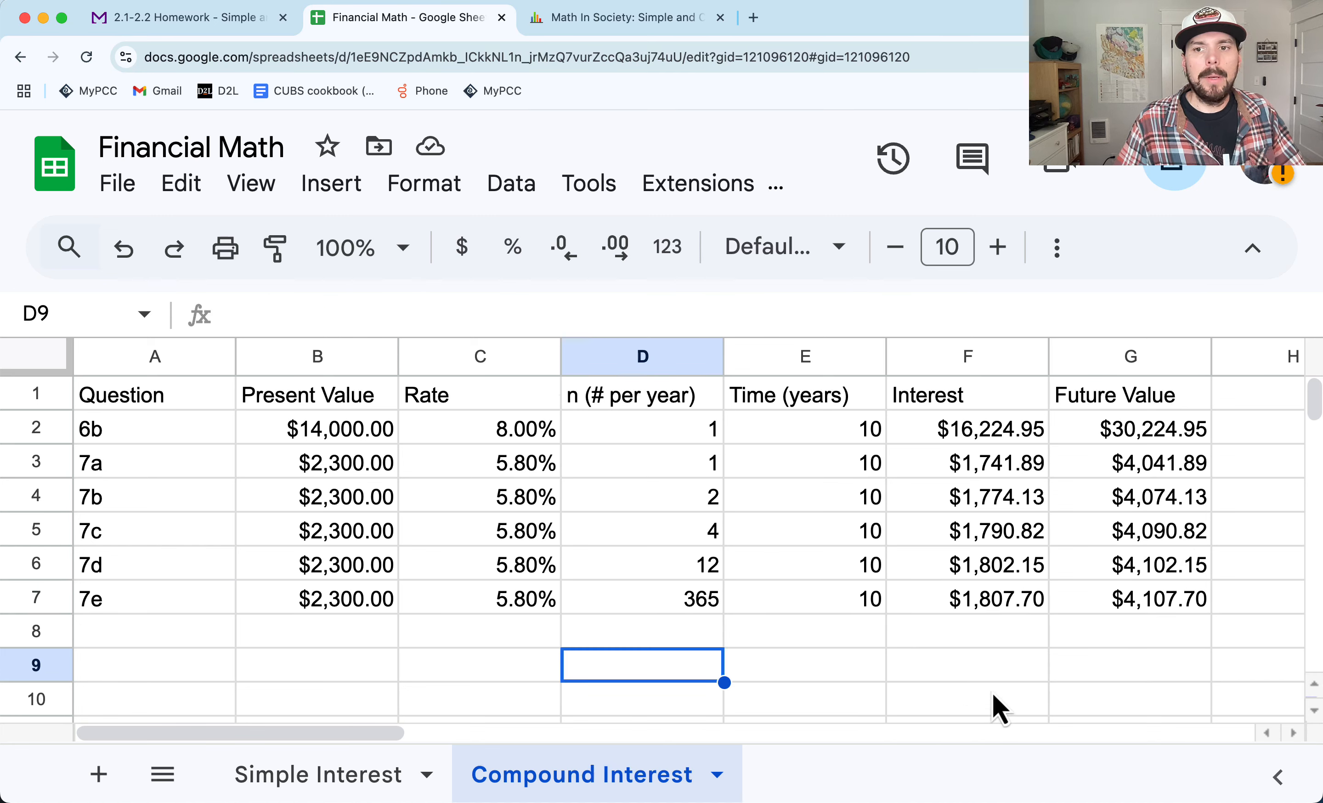
left_click(277, 634)
type("?")
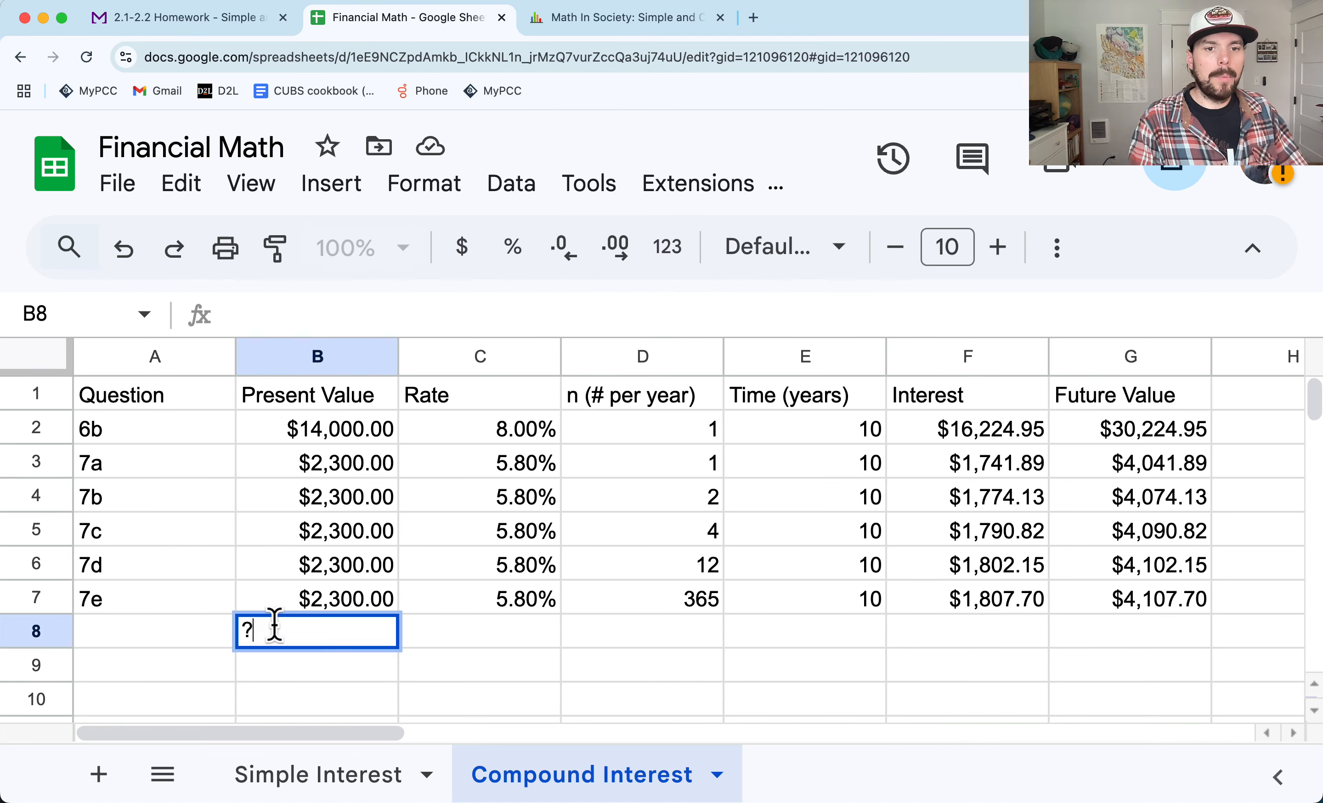
key("Return")
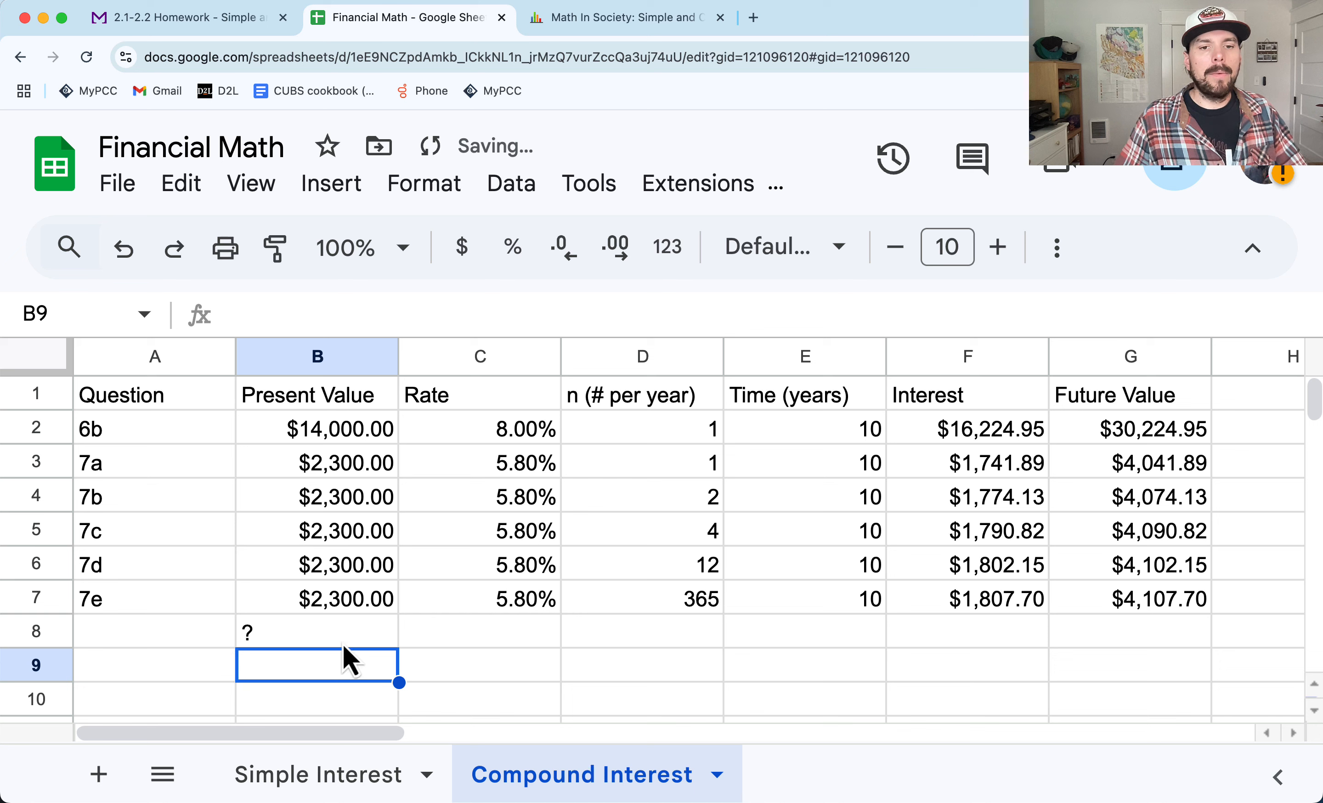
left_click(1180, 643)
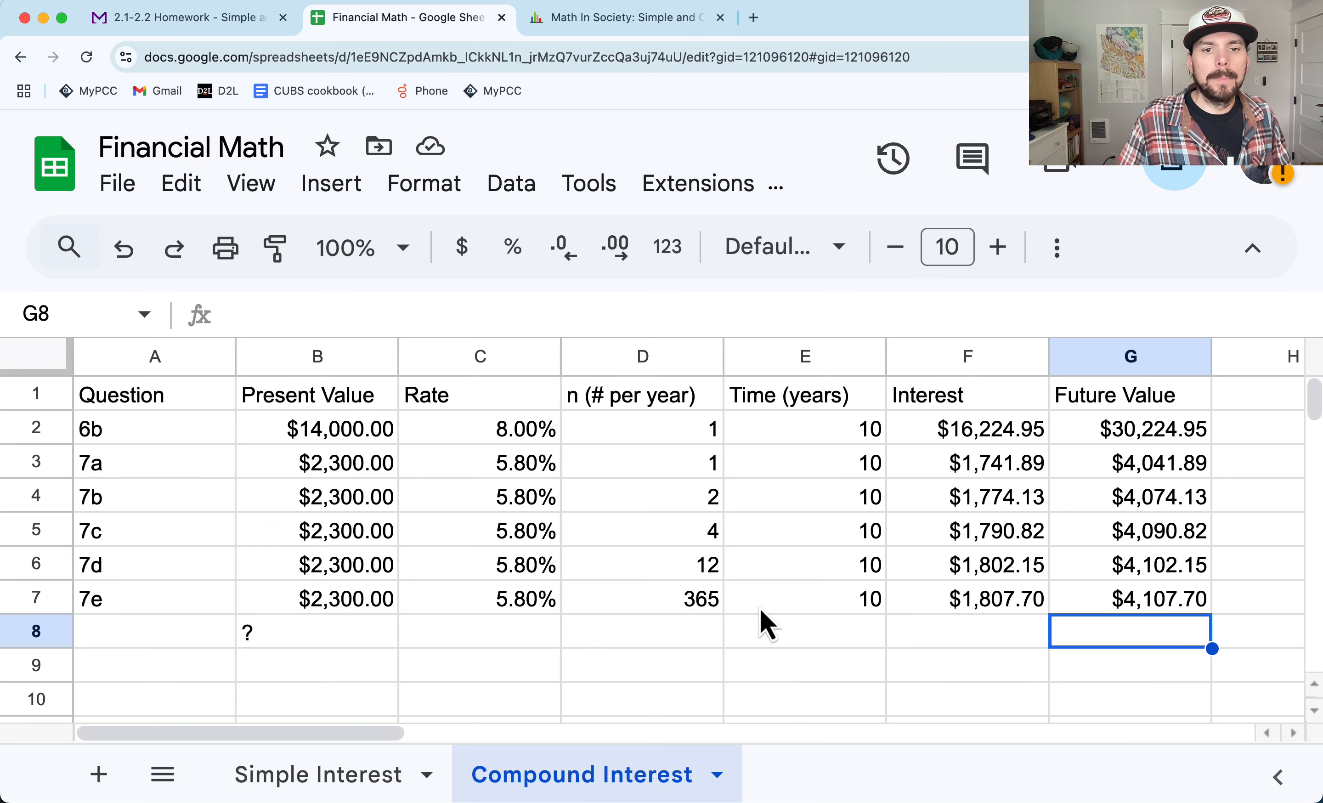
scroll(632, 645, "down", 2)
scroll(641, 685, "up", 2)
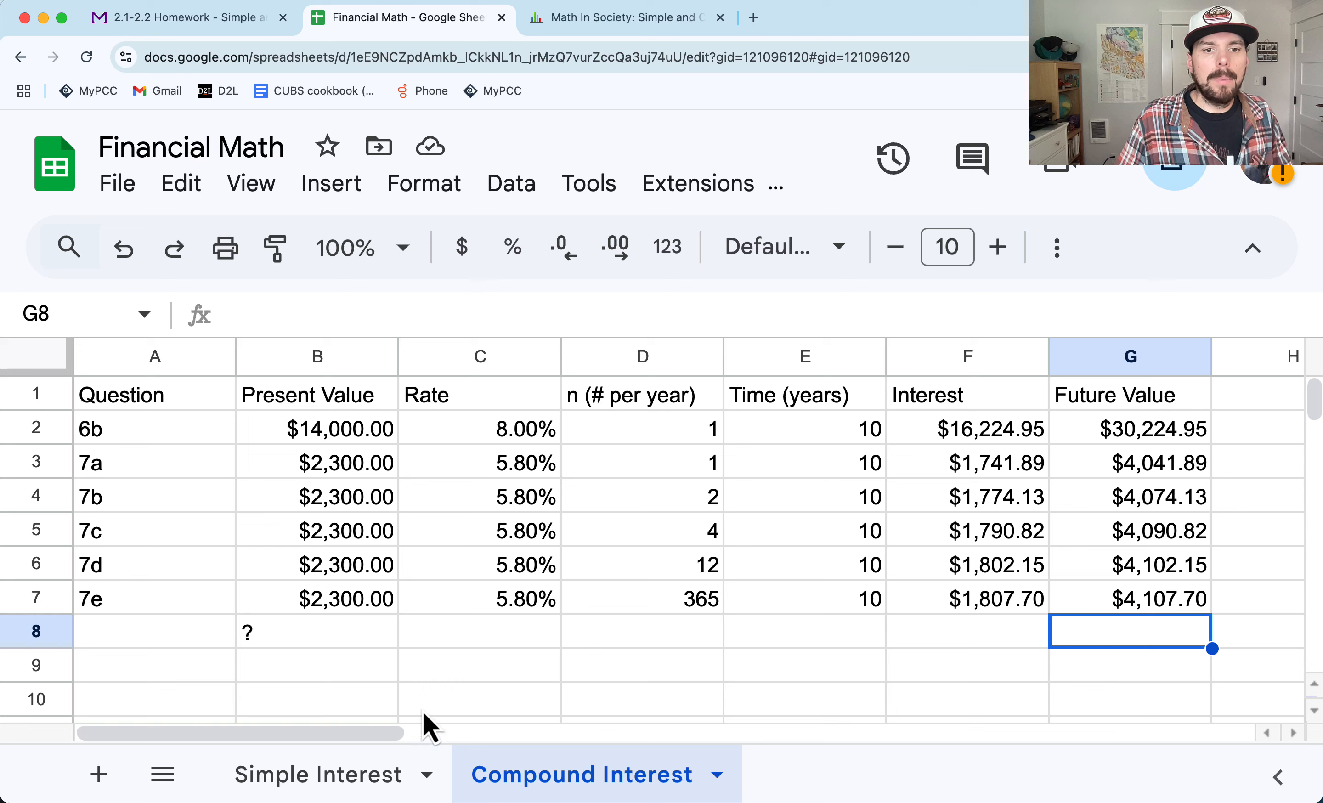
left_click(338, 636)
key("Delete")
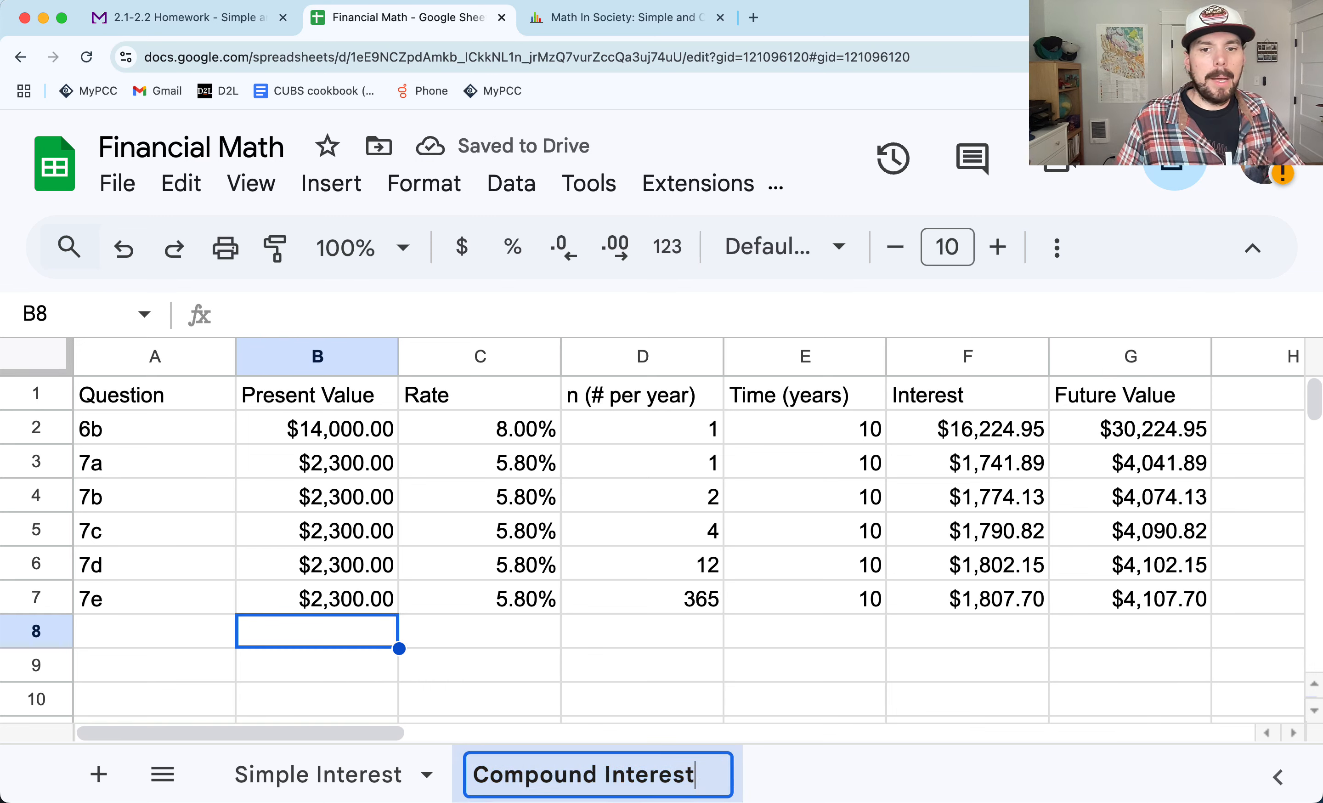
Step: Rename the Compound Interest sheet as "Compound Interest (find FV)"
mouse_move(765, 779)
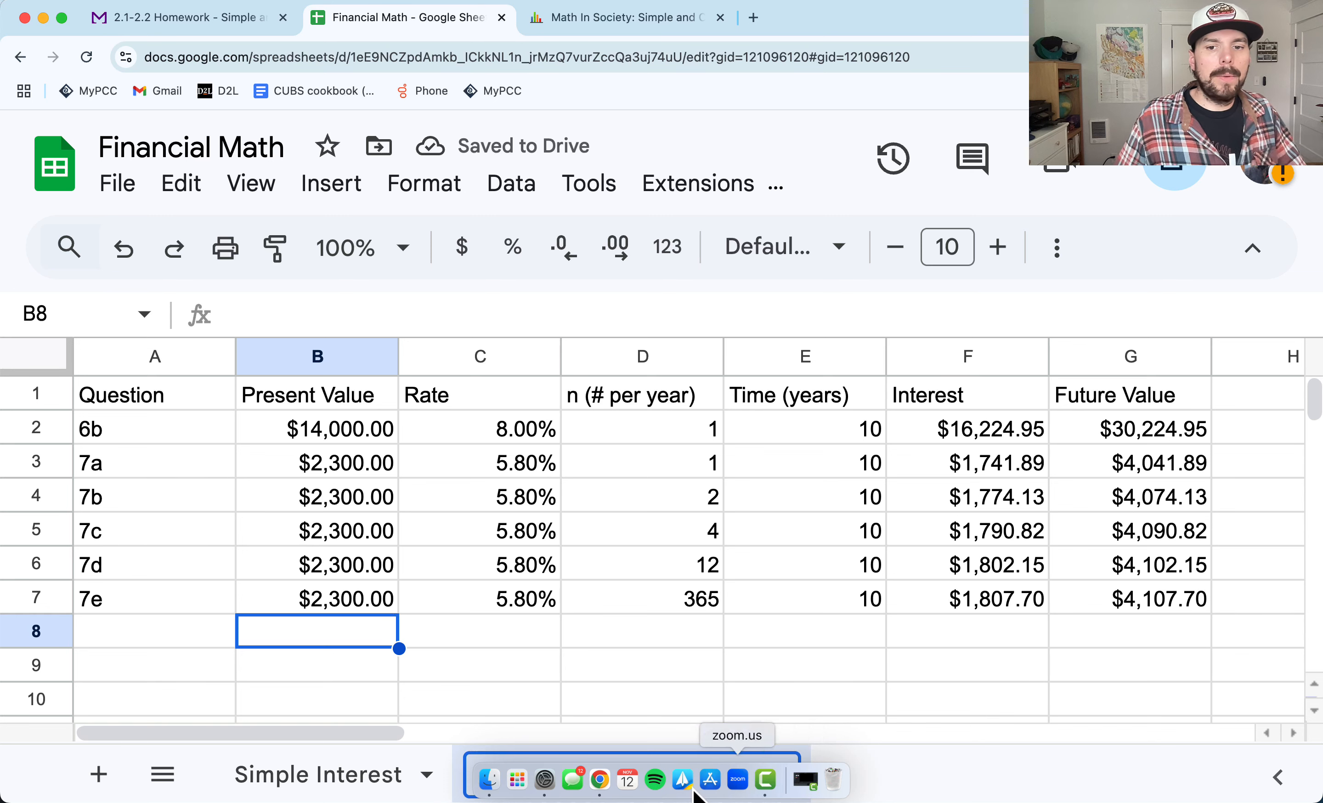
type("FG")
key("BackSpace")
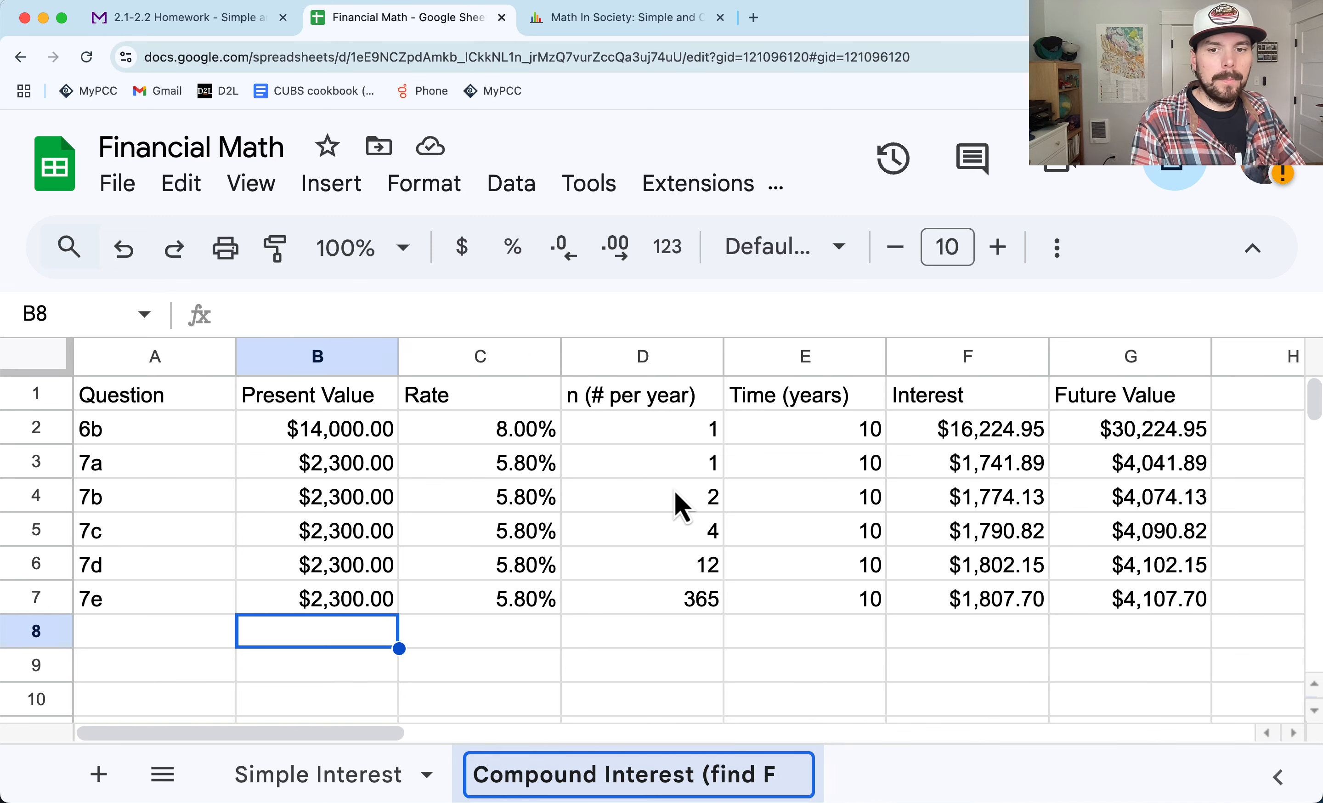
type("V)")
key("Return")
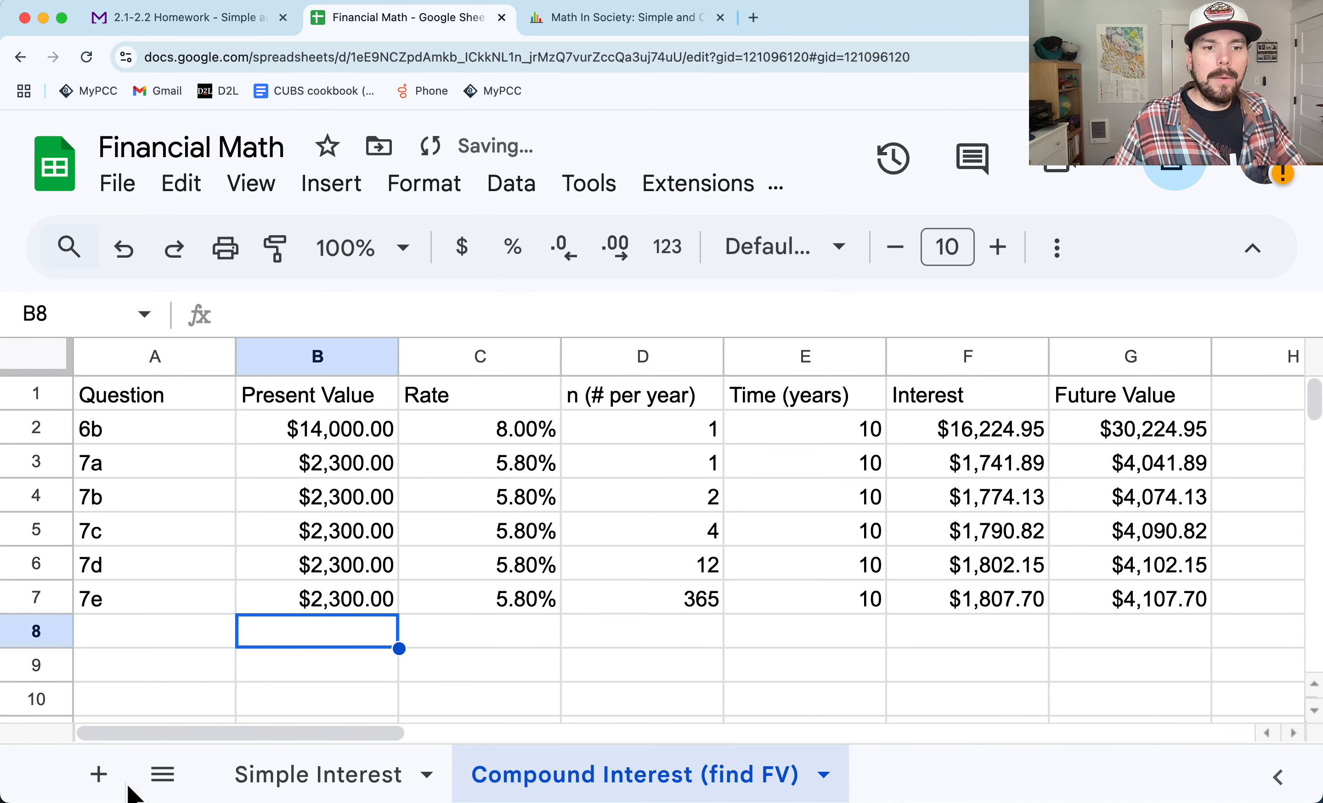
Step: Add a new sheet and name it "Compound Interest (find PV)"
left_click(98, 774)
double_click(876, 791)
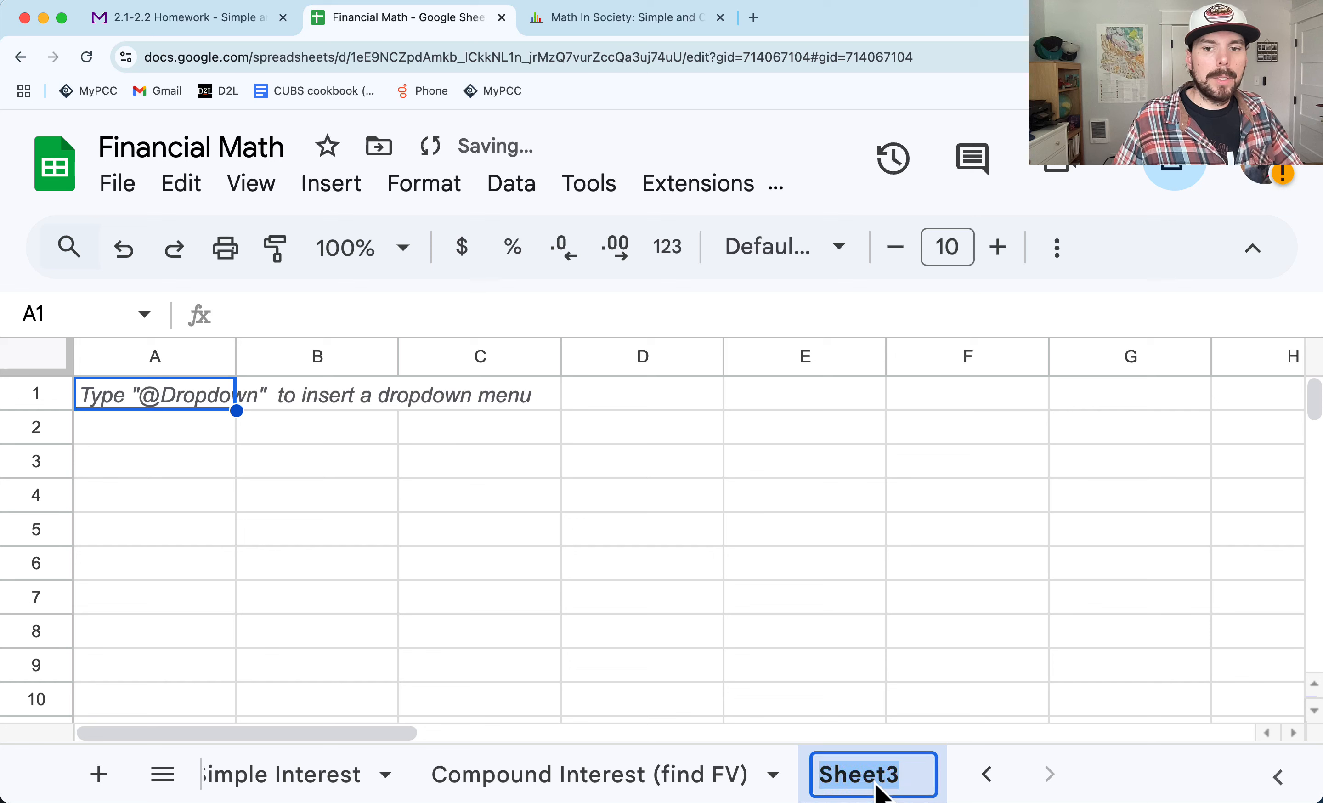
type("Compound ")
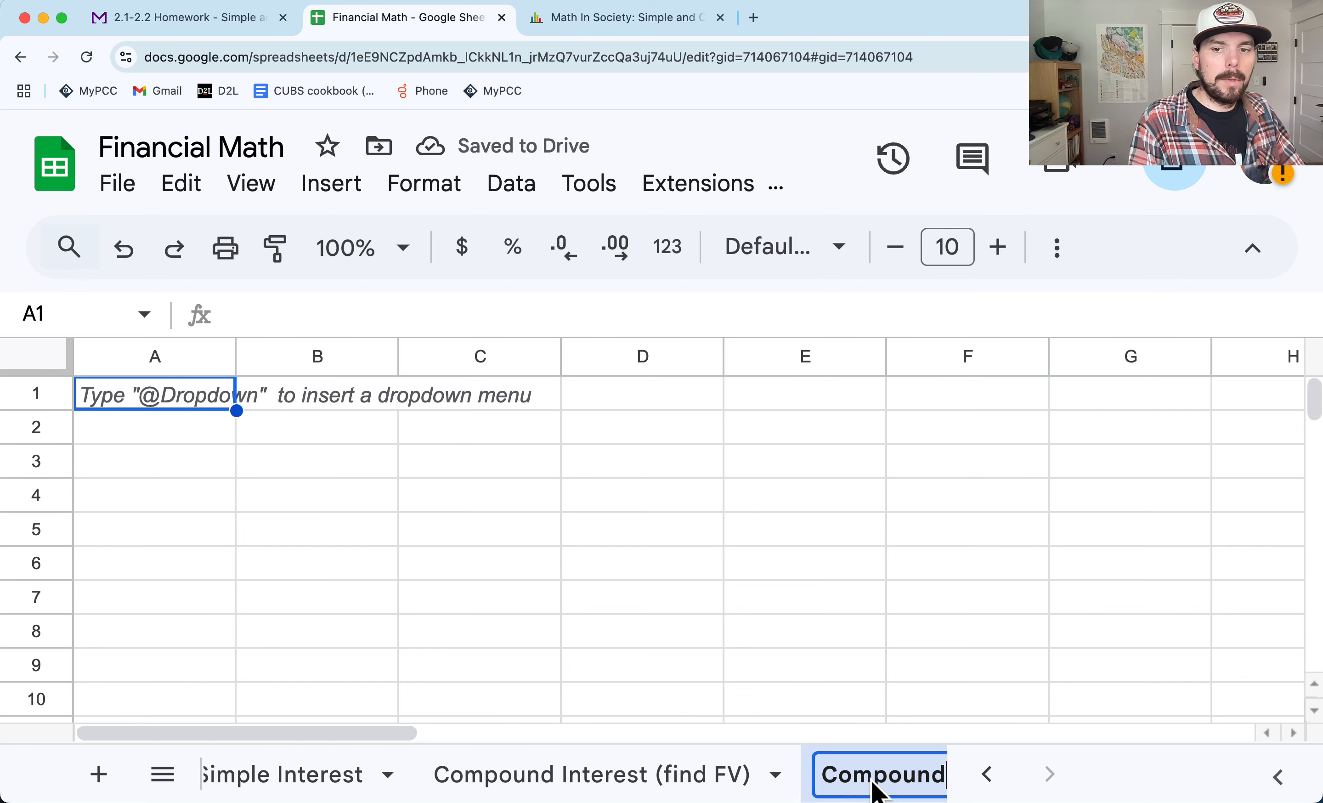
type("Intere")
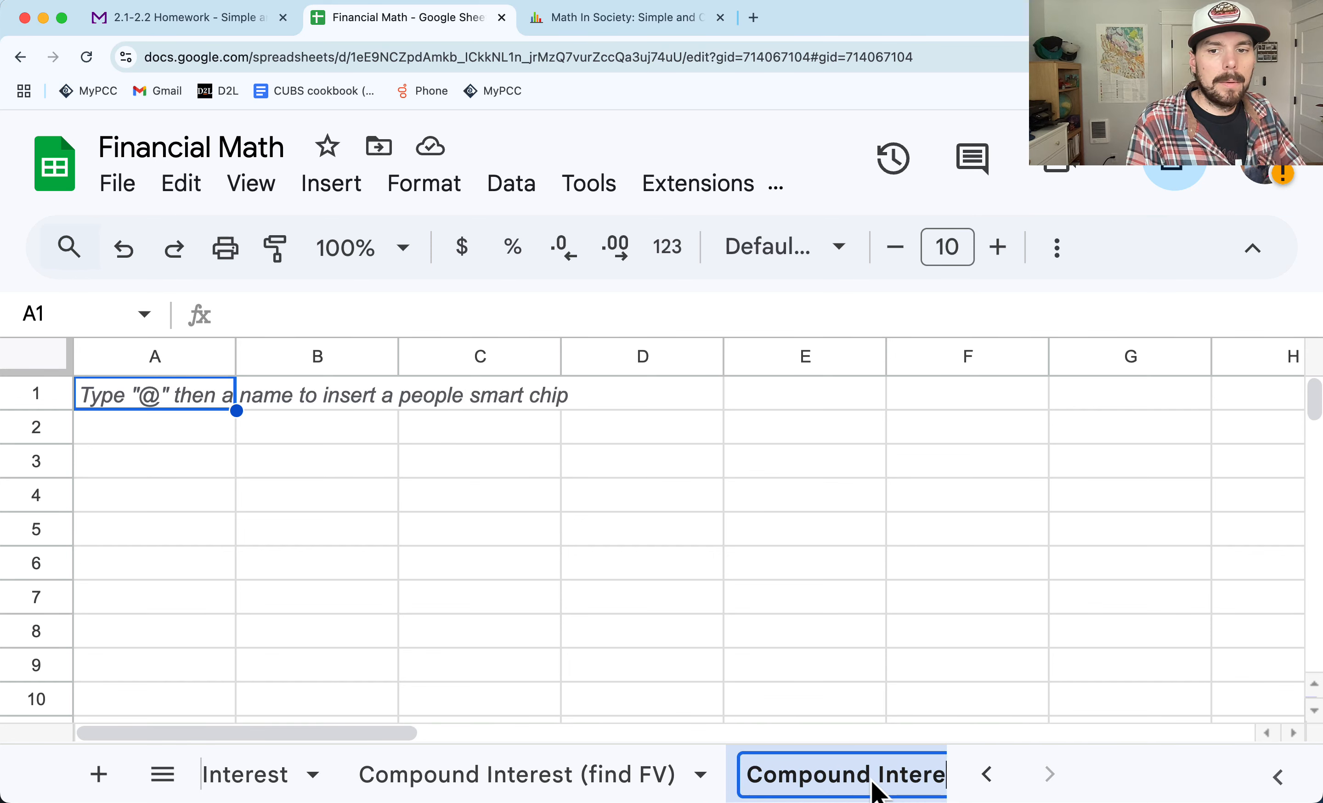
type("st (find PV)")
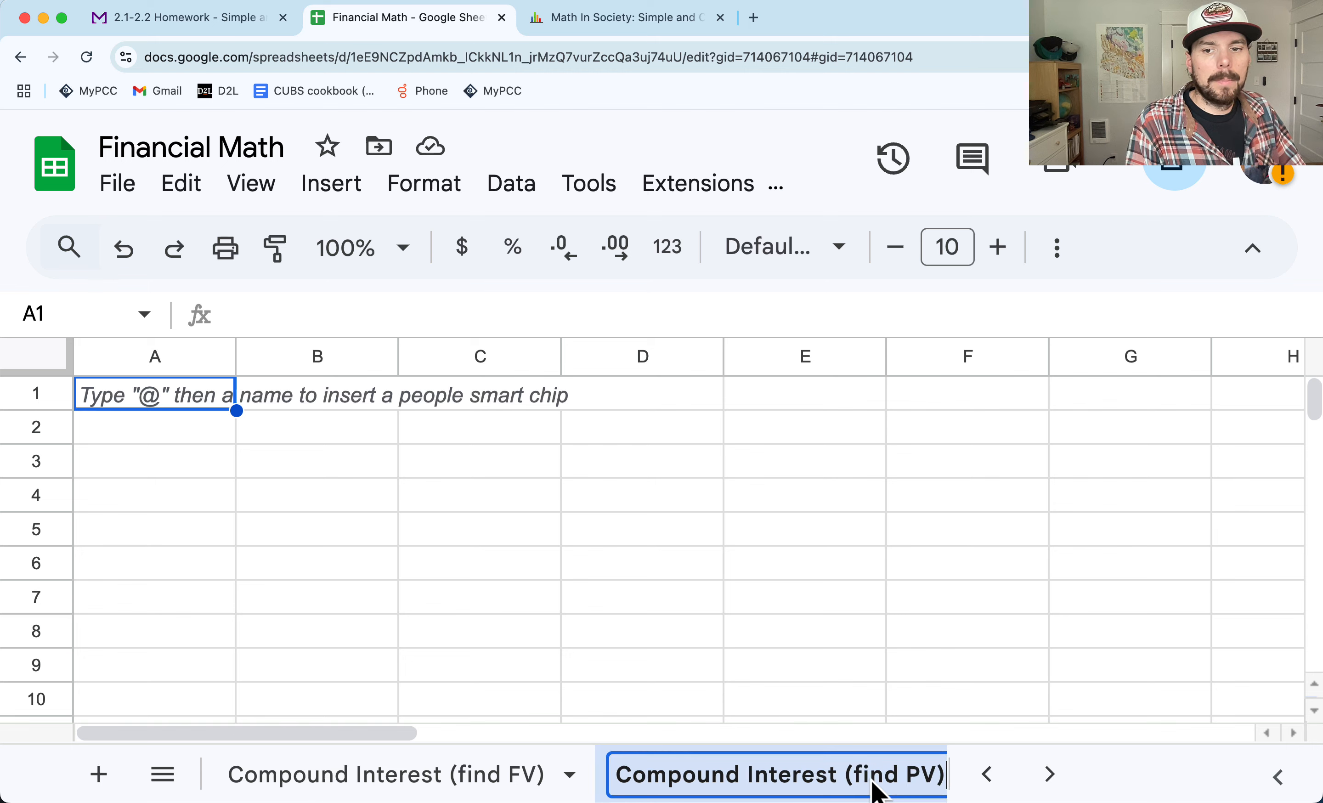
key("Return")
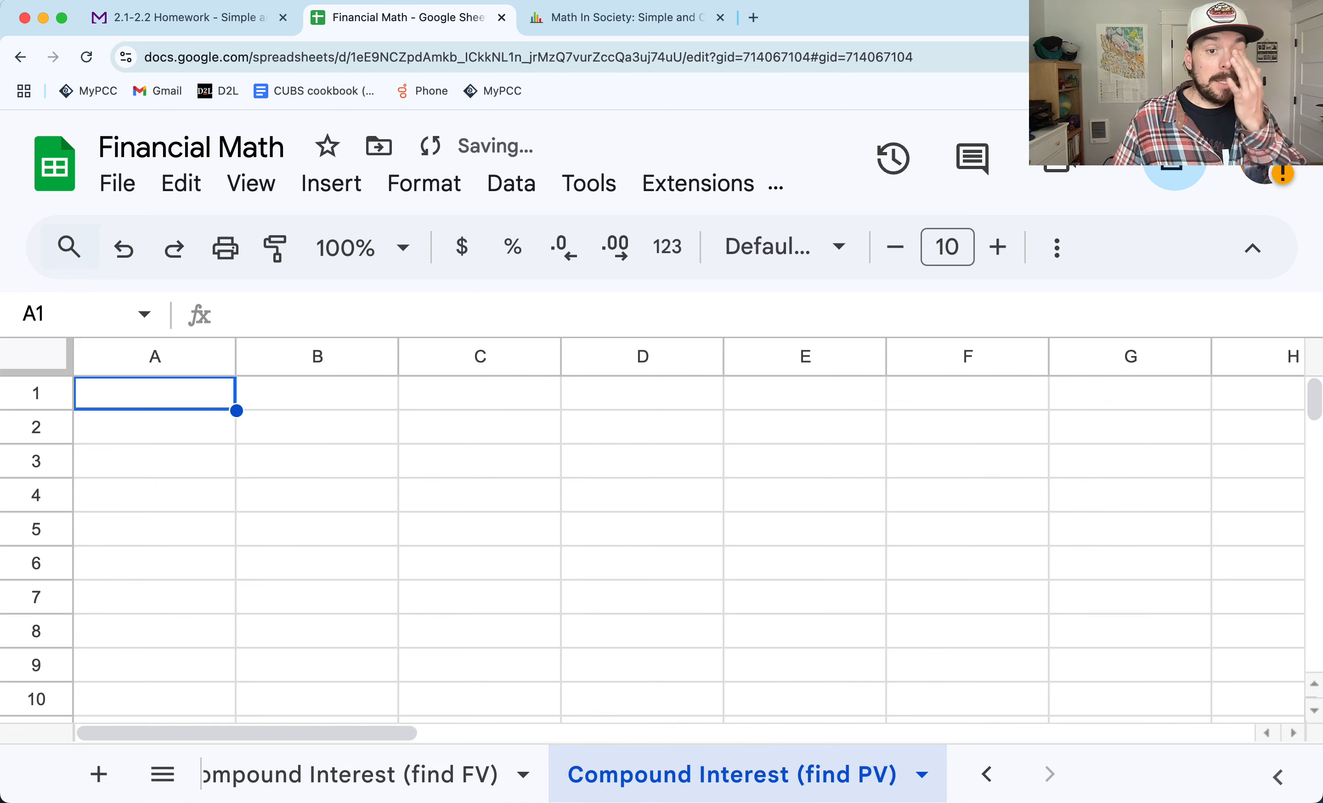
Step: Copy the header row and the 6b row, A1:G2, from the find FV sheet to A1 of the find PV sheet
left_click(287, 778)
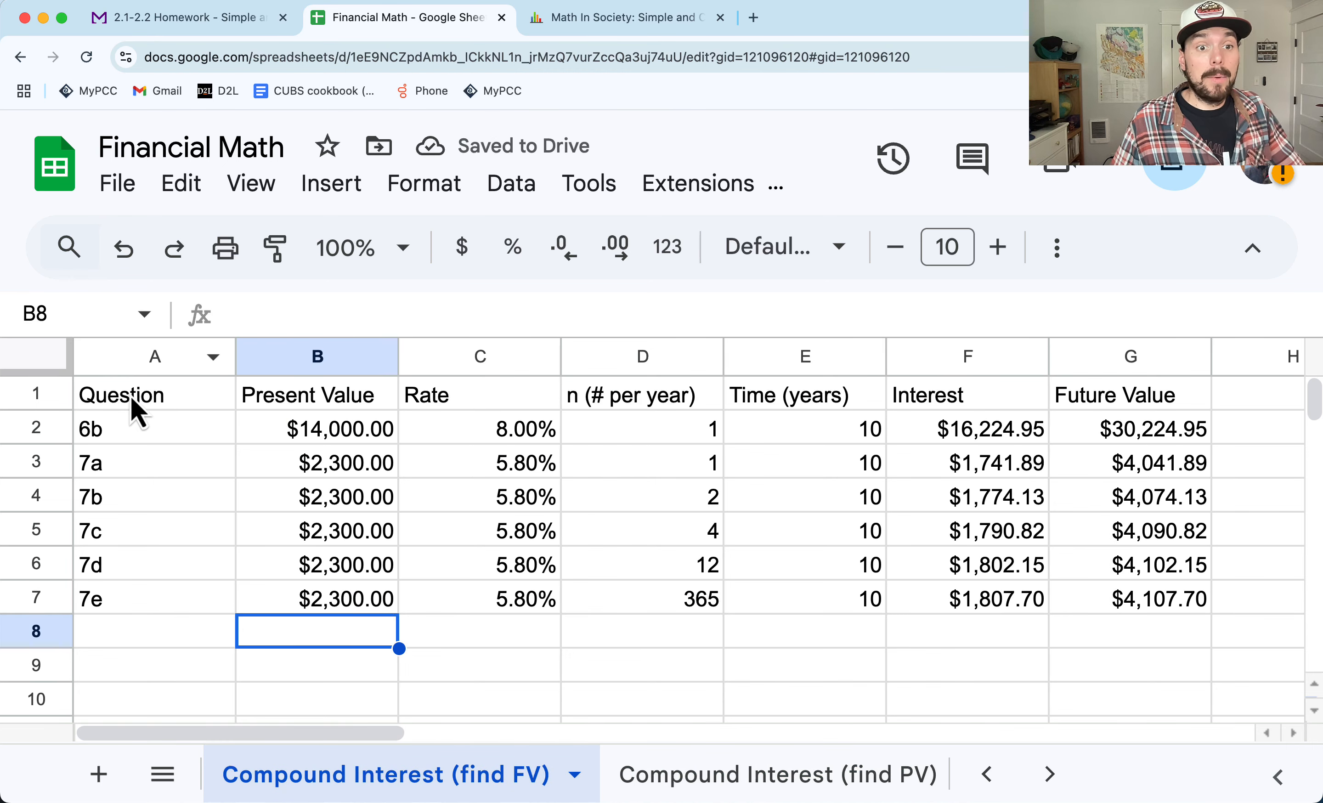
left_click_drag(131, 396, 1208, 433)
key("super+c")
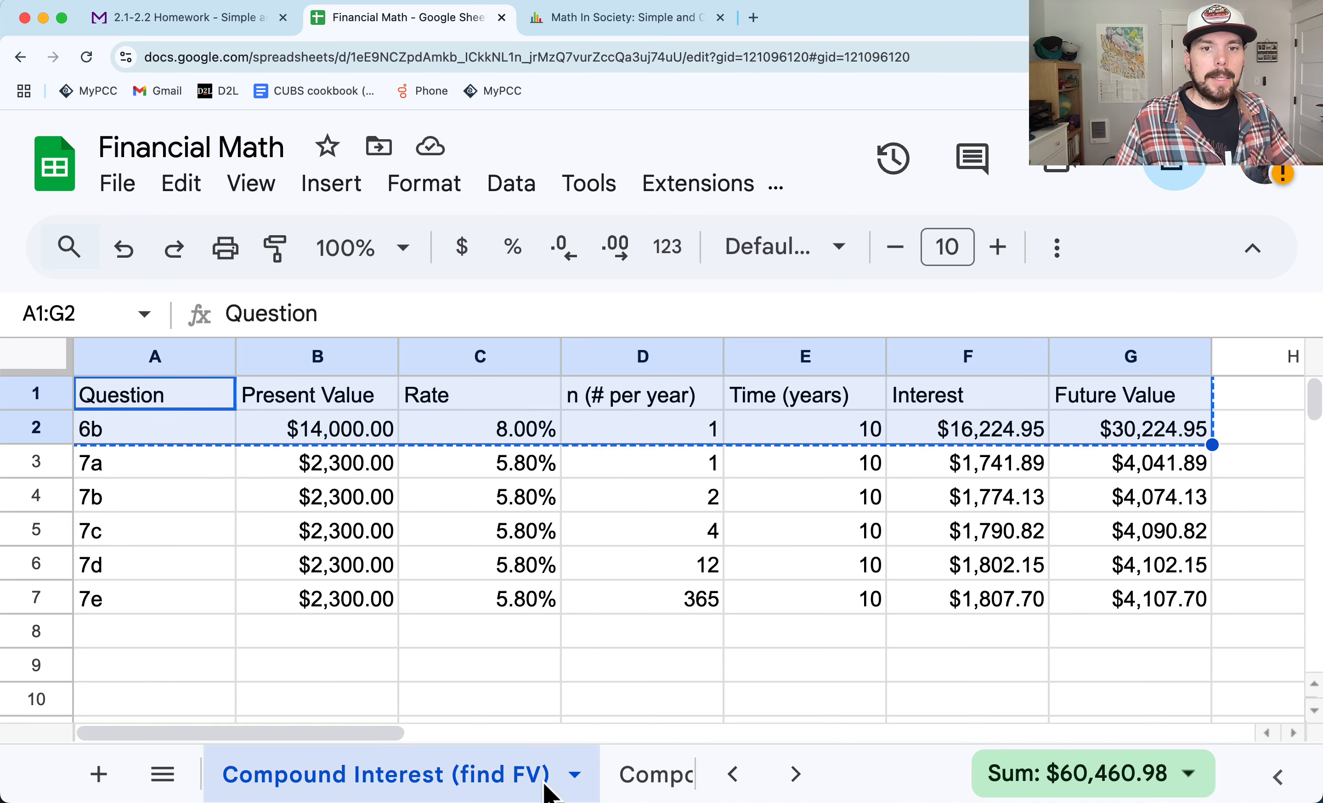
left_click(649, 780)
key("super+v")
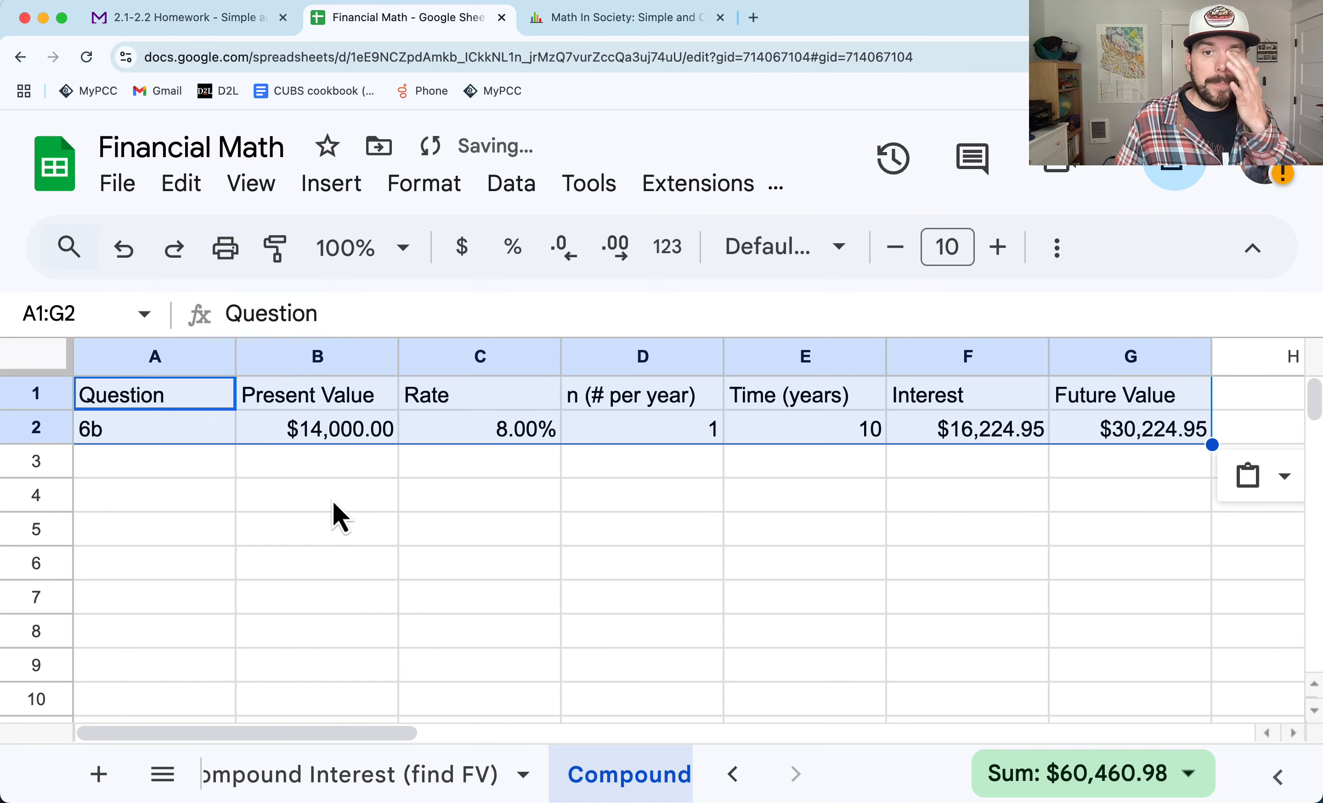
left_click(647, 473)
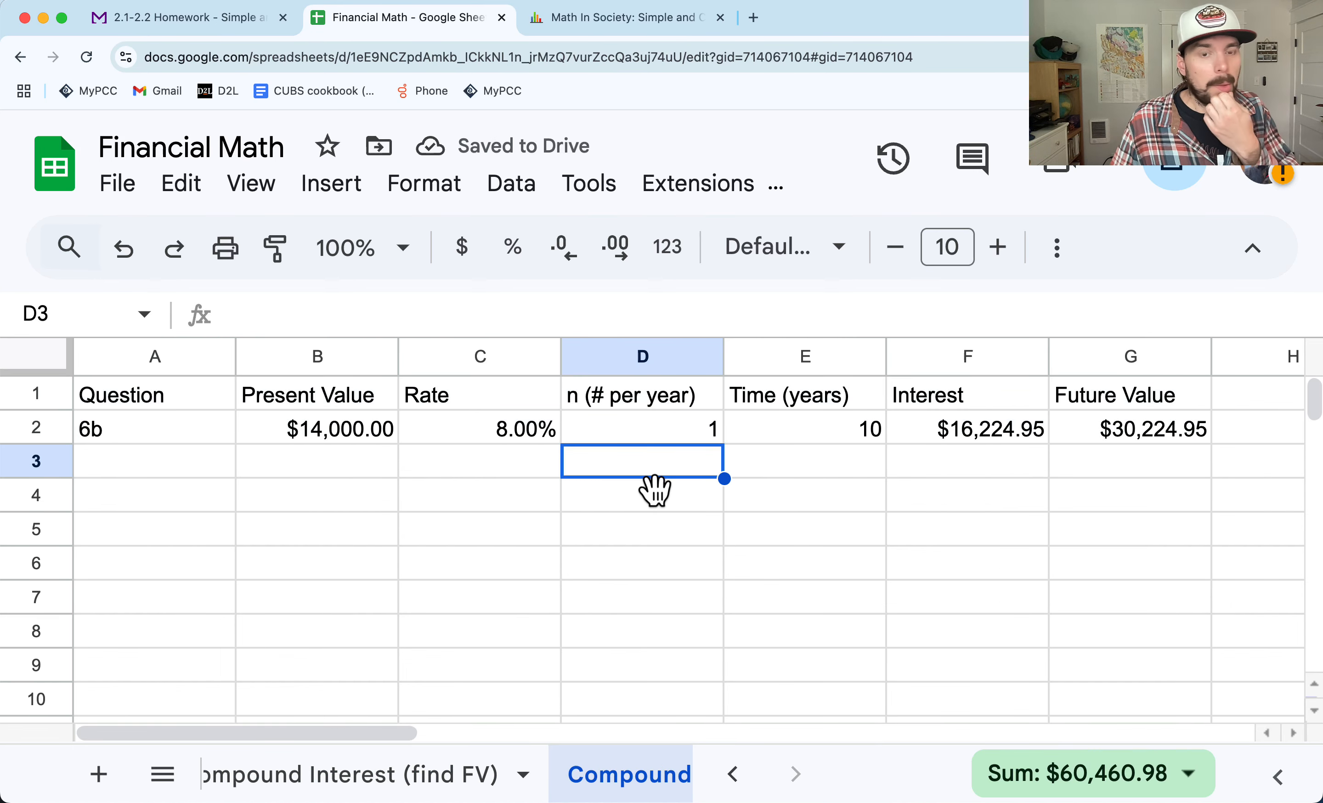
Step: Change the header in B1 of the find PV sheet to "Future Value"
left_click(304, 404)
type("Fu")
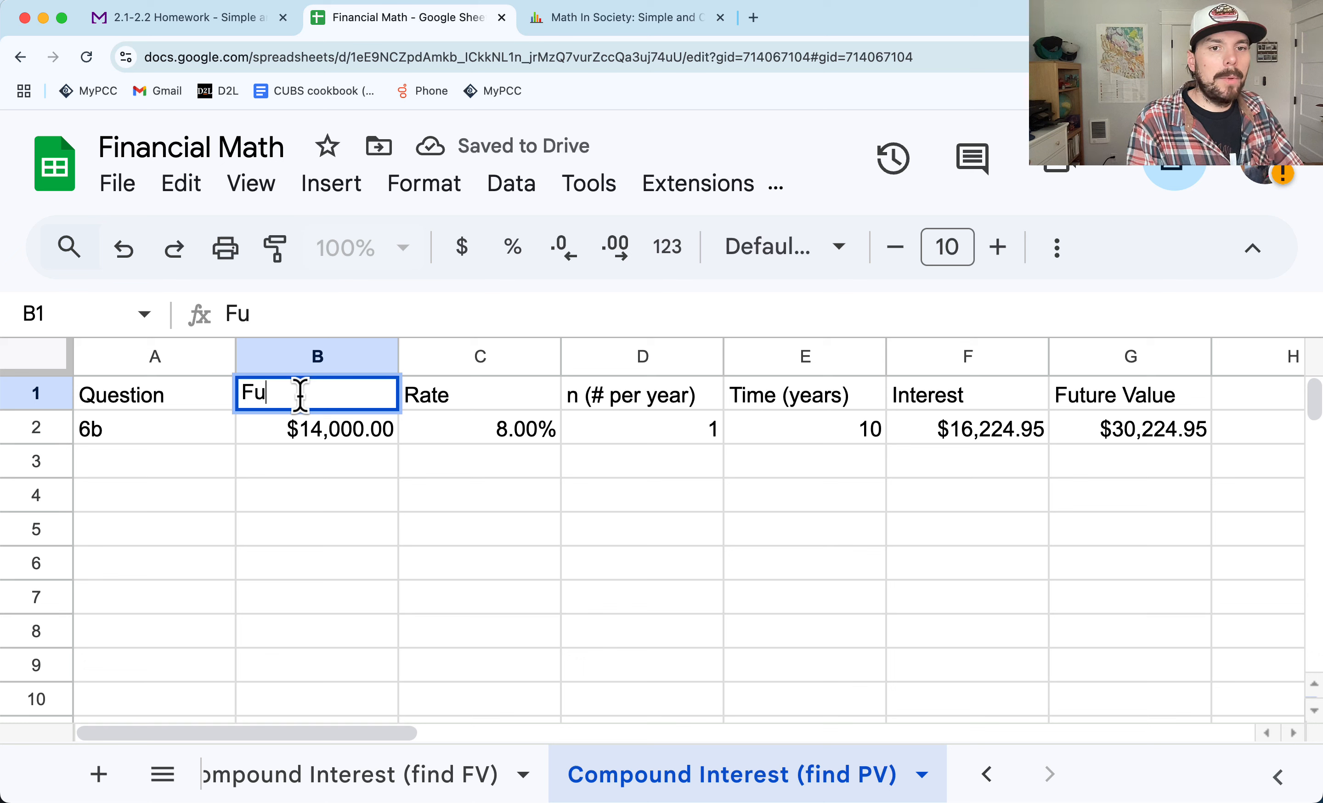
type("ture Value")
key("Tab")
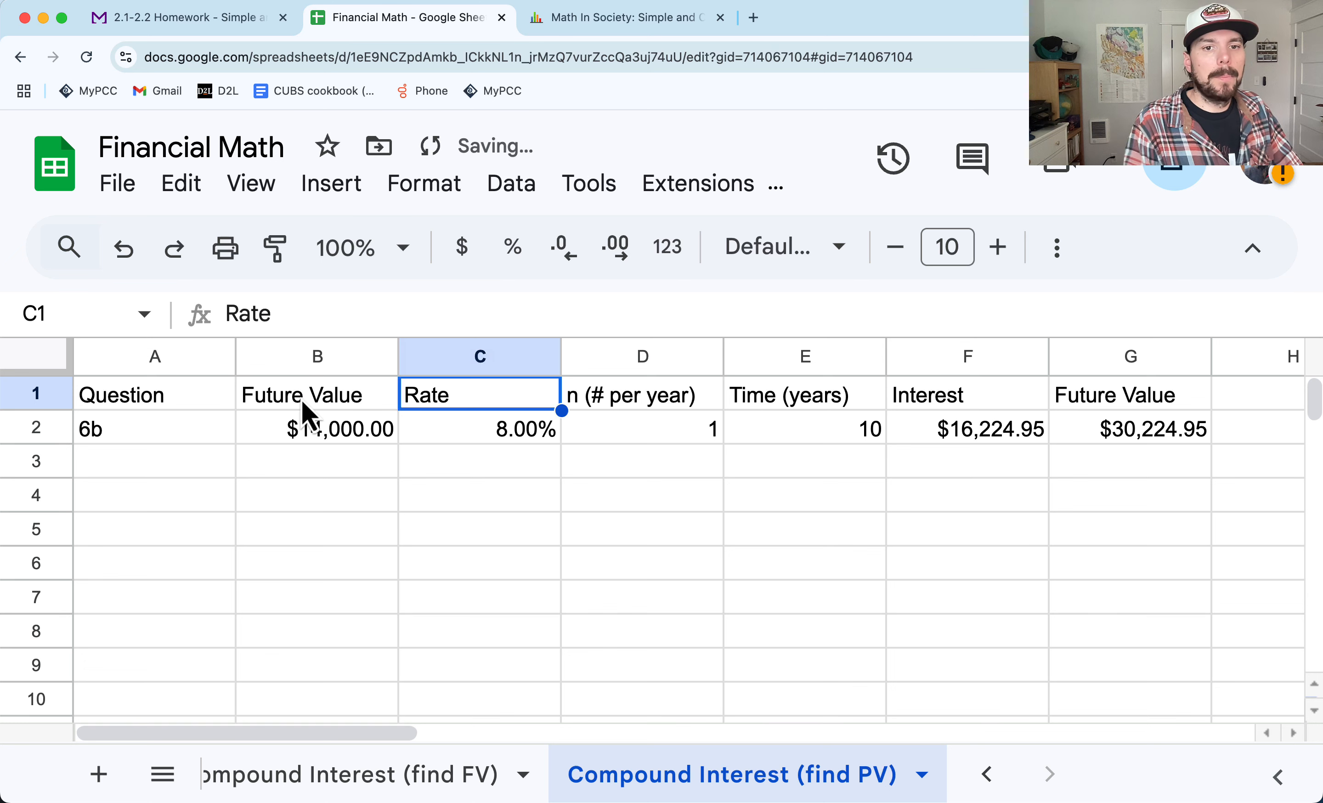
Step: Change the header in F1 to "Present Value"
key("Tab")
key("Tab")
left_click(1019, 407)
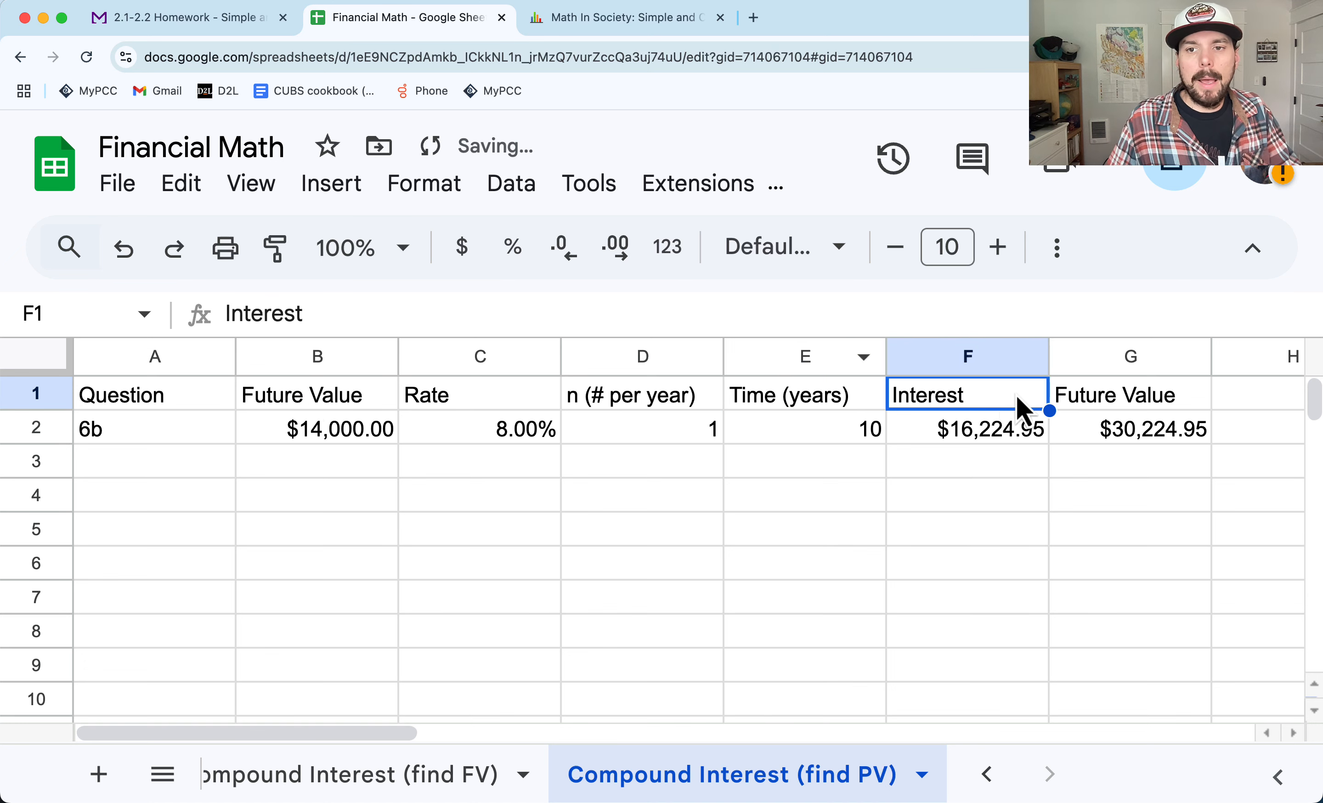
type("Pr")
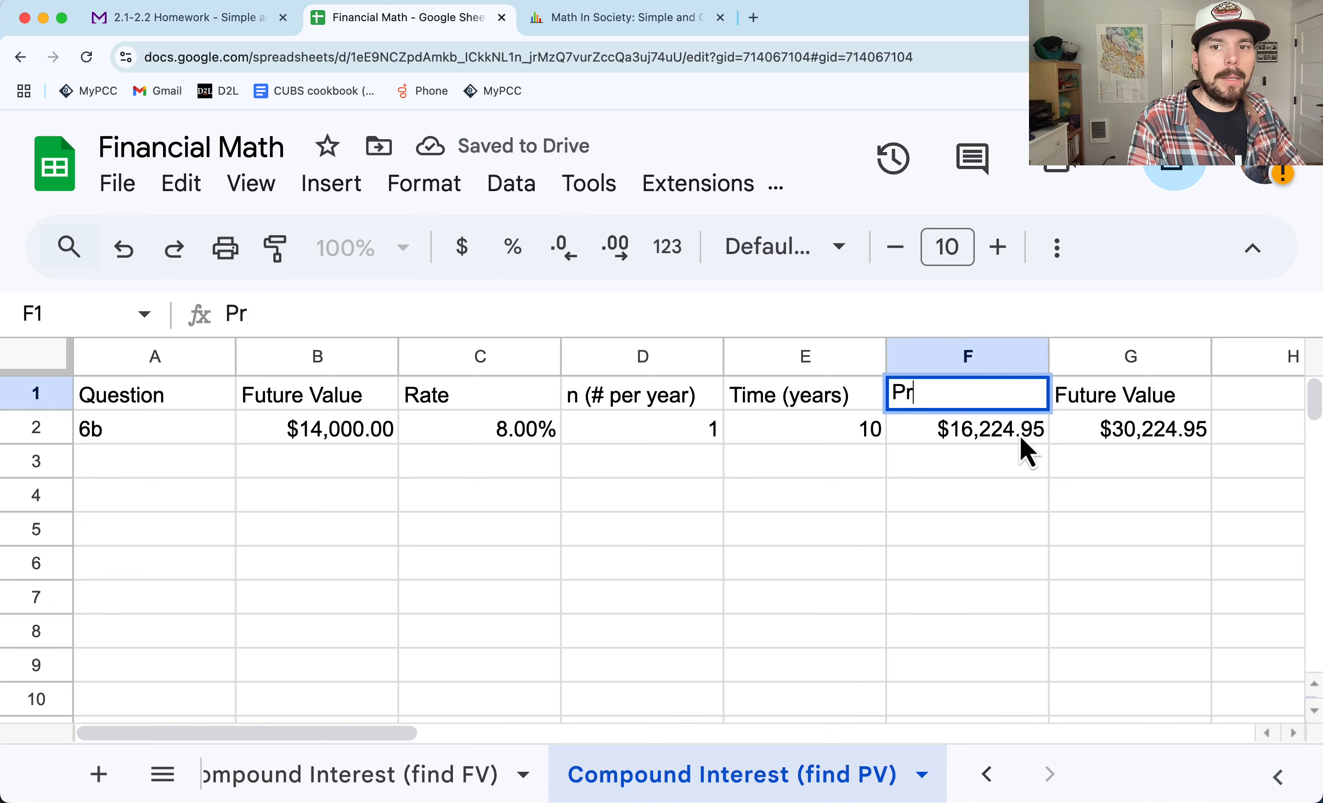
type("esent")
key("Tab")
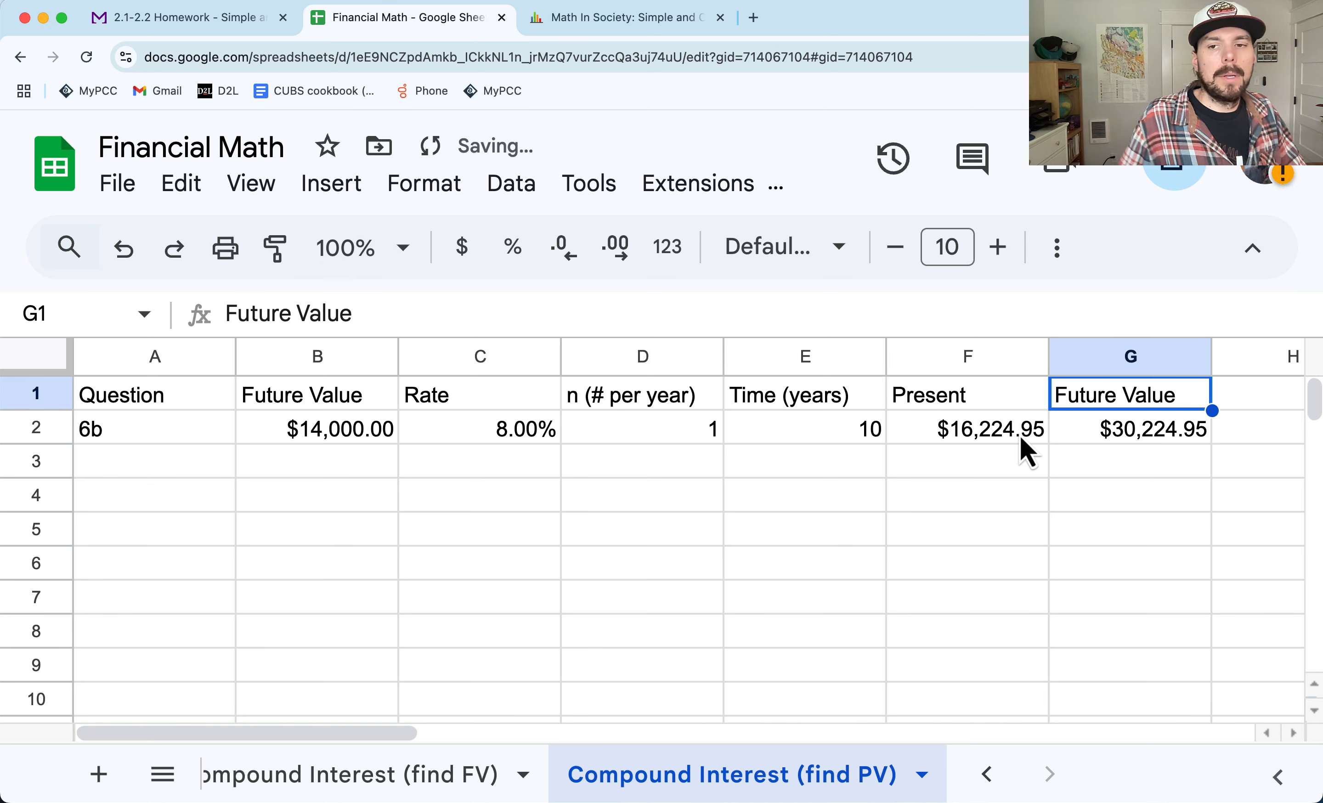
left_click(1014, 404)
double_click(1008, 390)
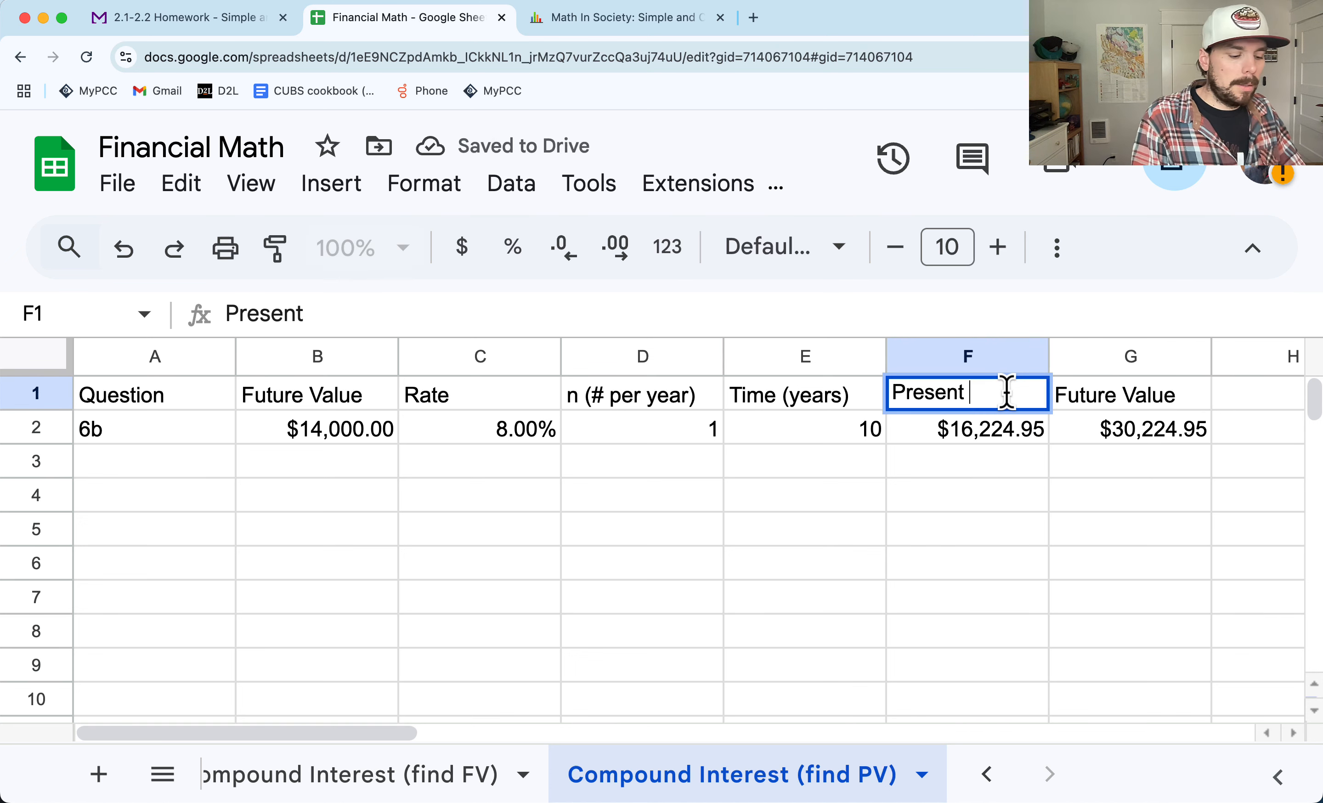
type("Value")
key("Return")
Step: Change the header in G1 to "Interest"
left_click(1010, 398)
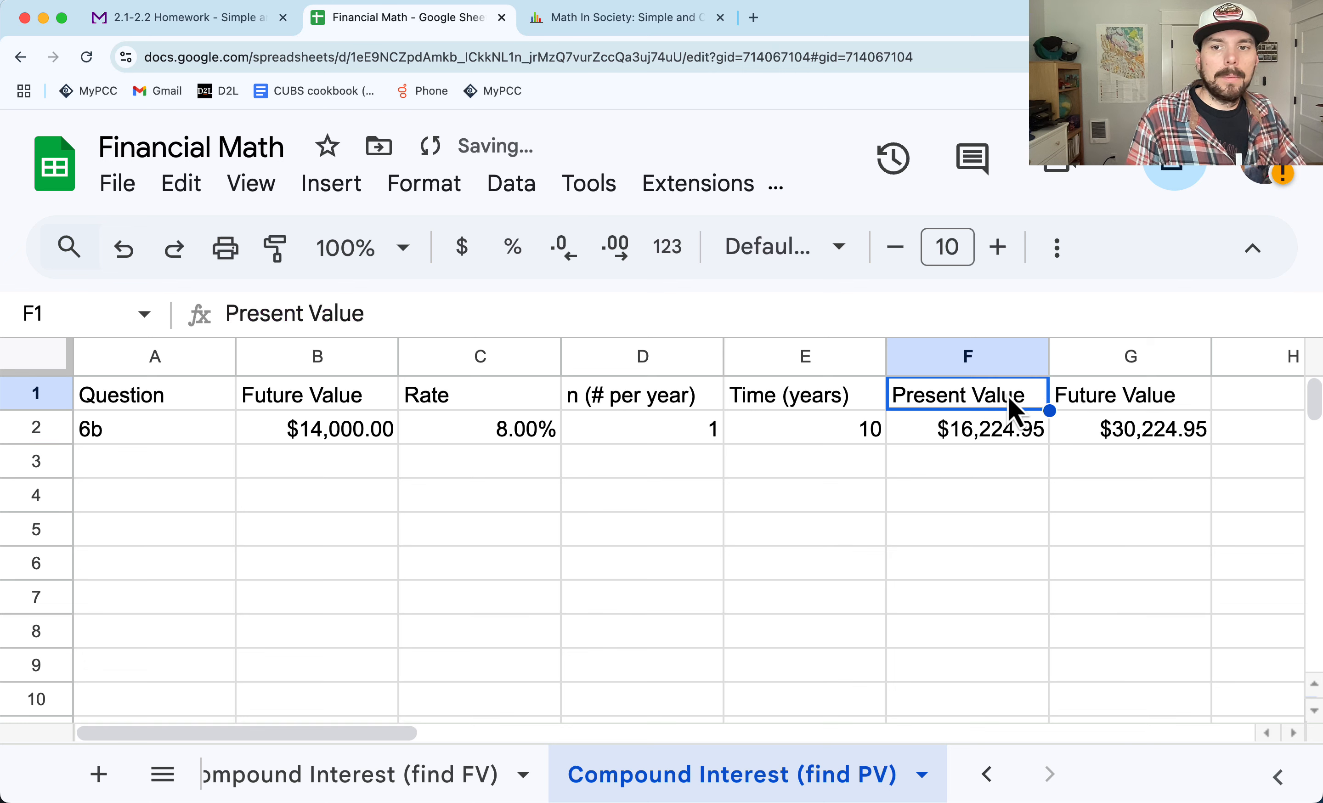
key("Tab")
type("Interest")
key("Return")
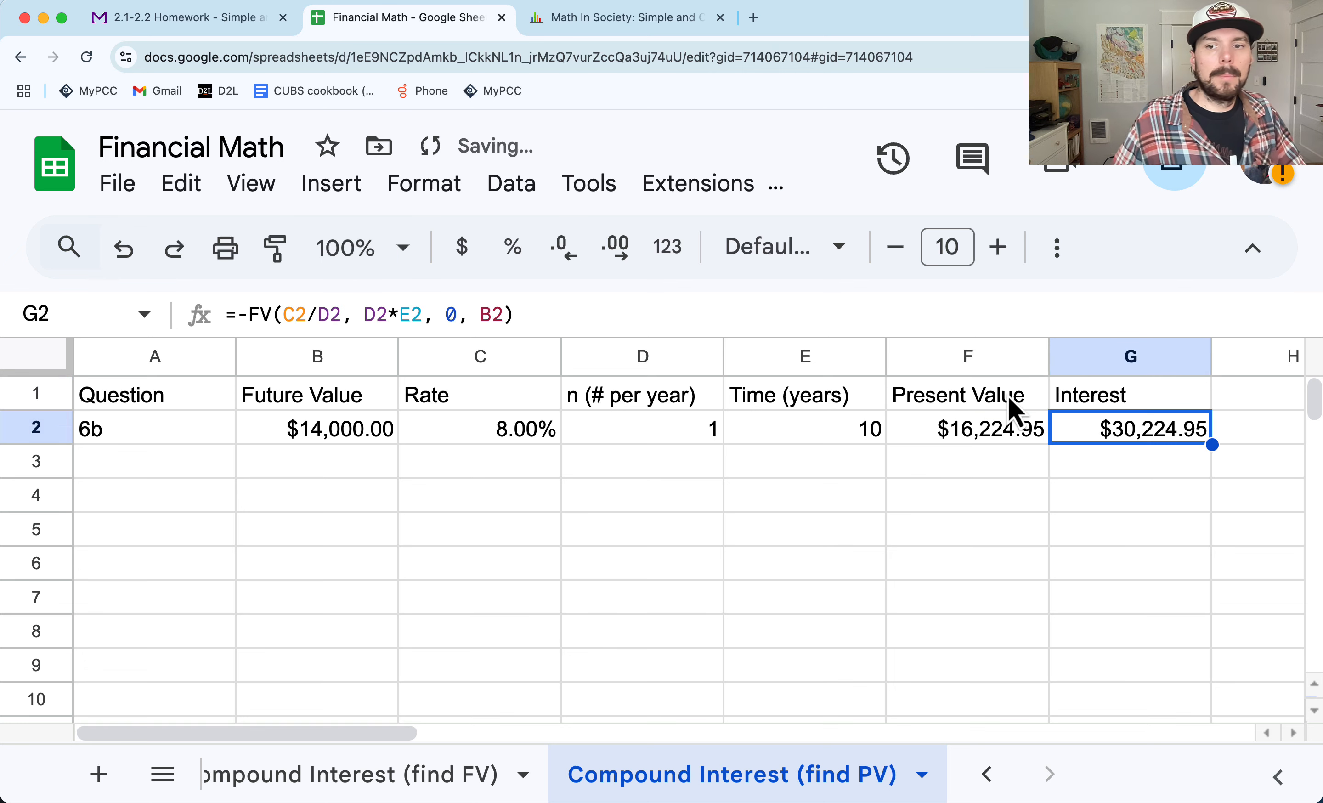
Step: Clear the copied formulas from F2 and G2 under the Present Value and Interest headers
left_click(971, 441)
key("BackSpace")
left_click(1104, 438)
key("BackSpace")
left_click(921, 541)
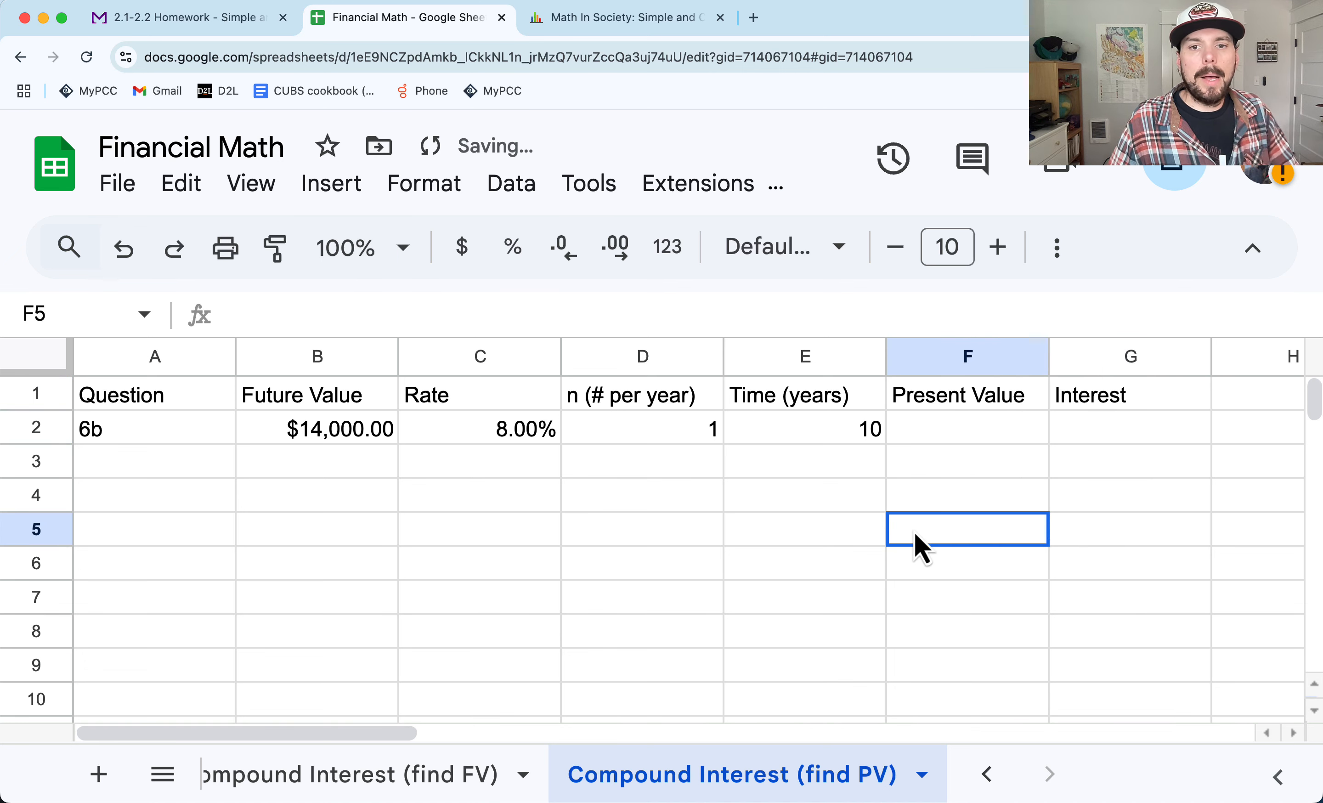
Step: Set row 2's question number to 9 and its future value to 6000, as given in the homework problem
left_click(159, 441)
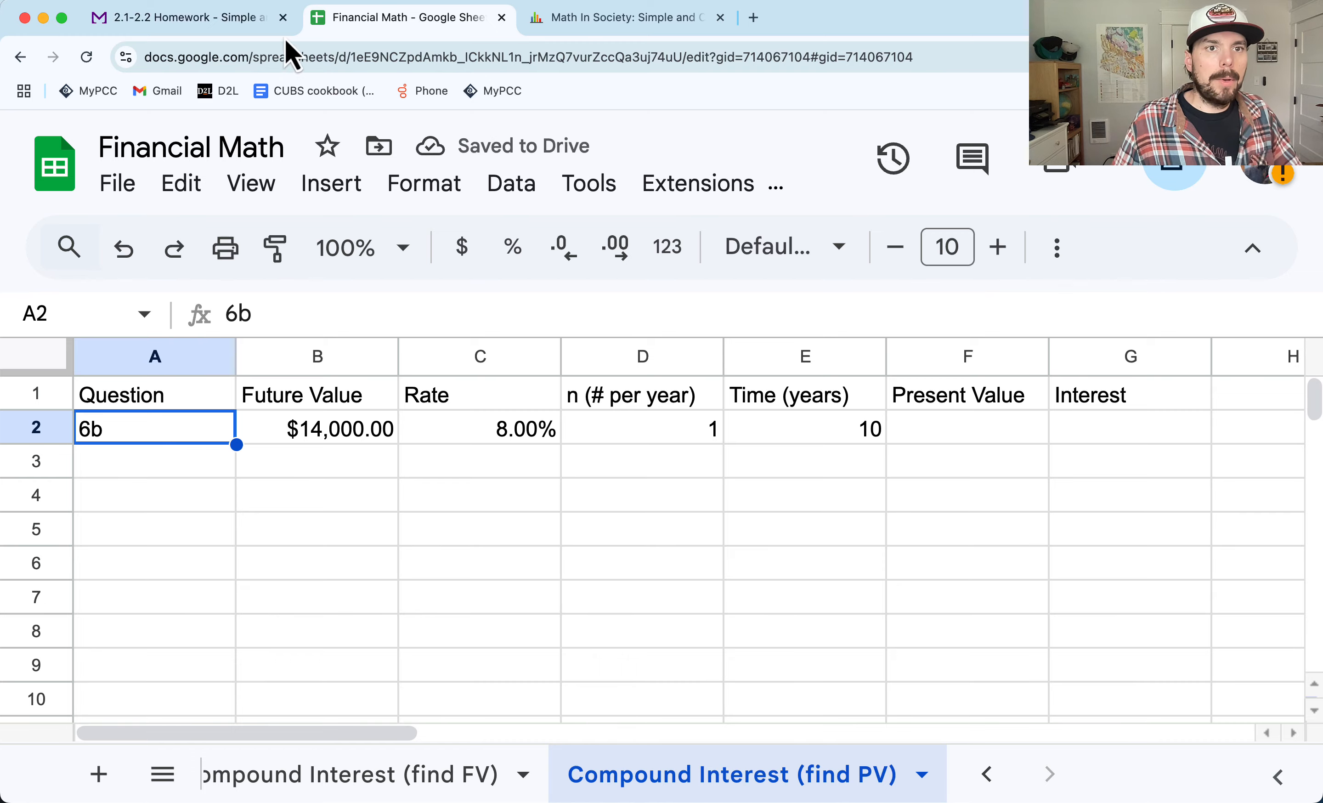
left_click(222, 21)
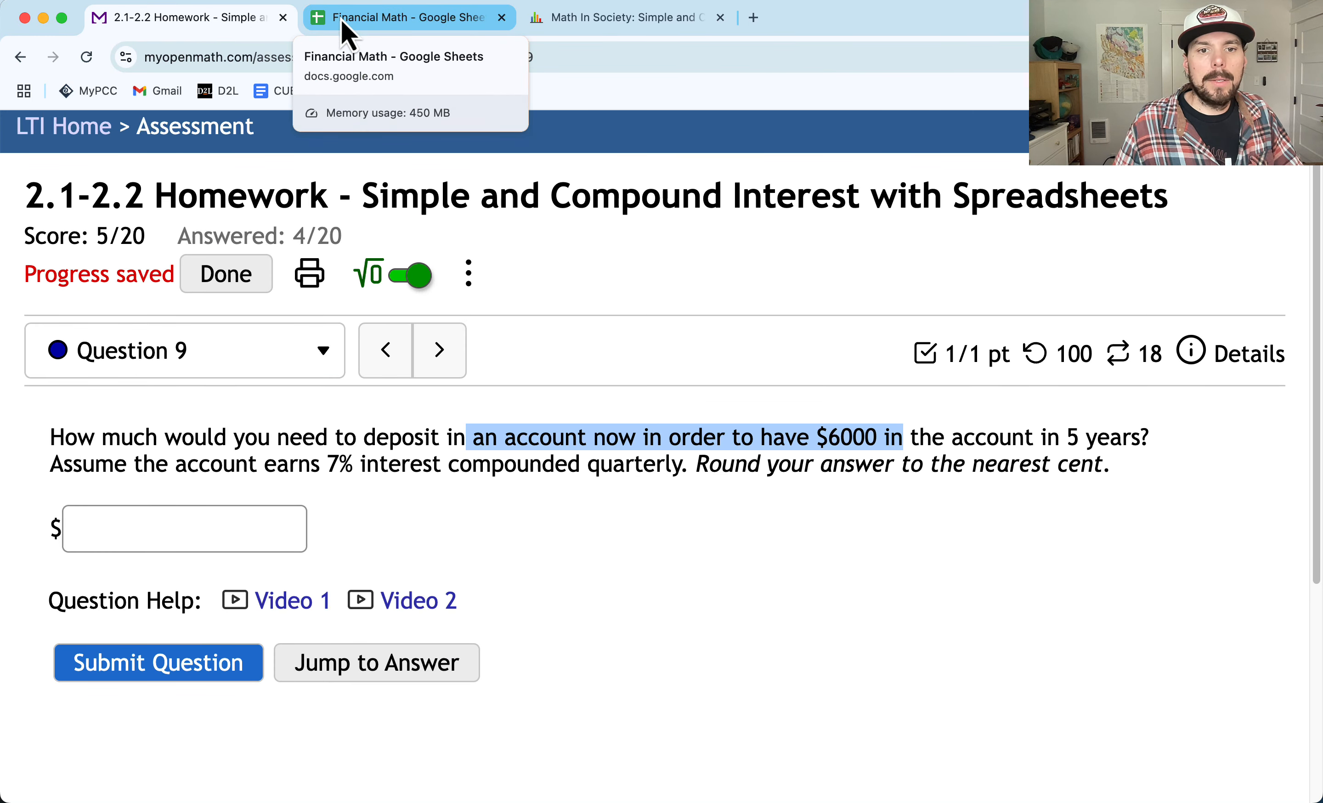
left_click(412, 20)
type("9")
key("Tab")
type("6000")
key("Tab")
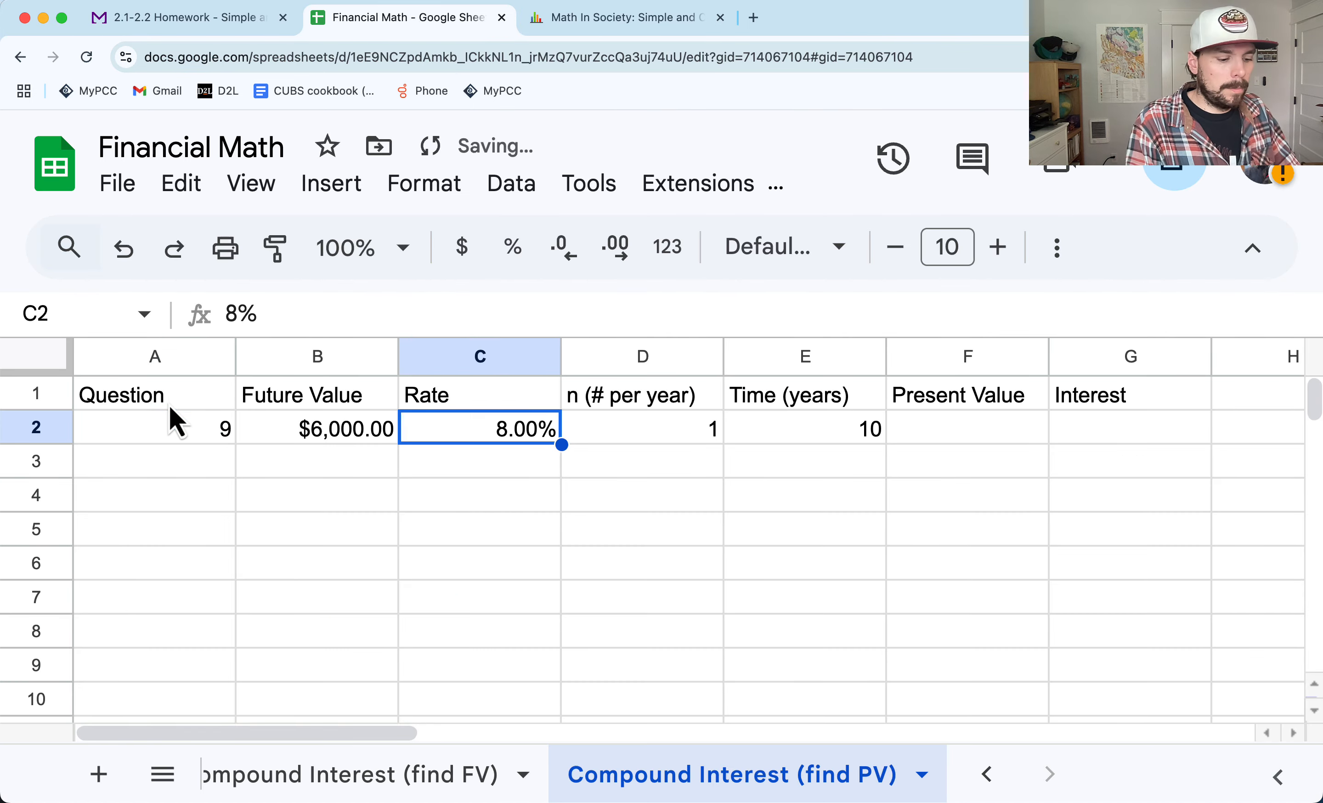
Step: Set row 2's rate to 7%, its compounding periods per year to 4 and its time to 5 years
type("7")
key("Tab")
type("4")
key("Tab")
left_click(273, 22)
left_click(400, 19)
type("5")
key("Tab")
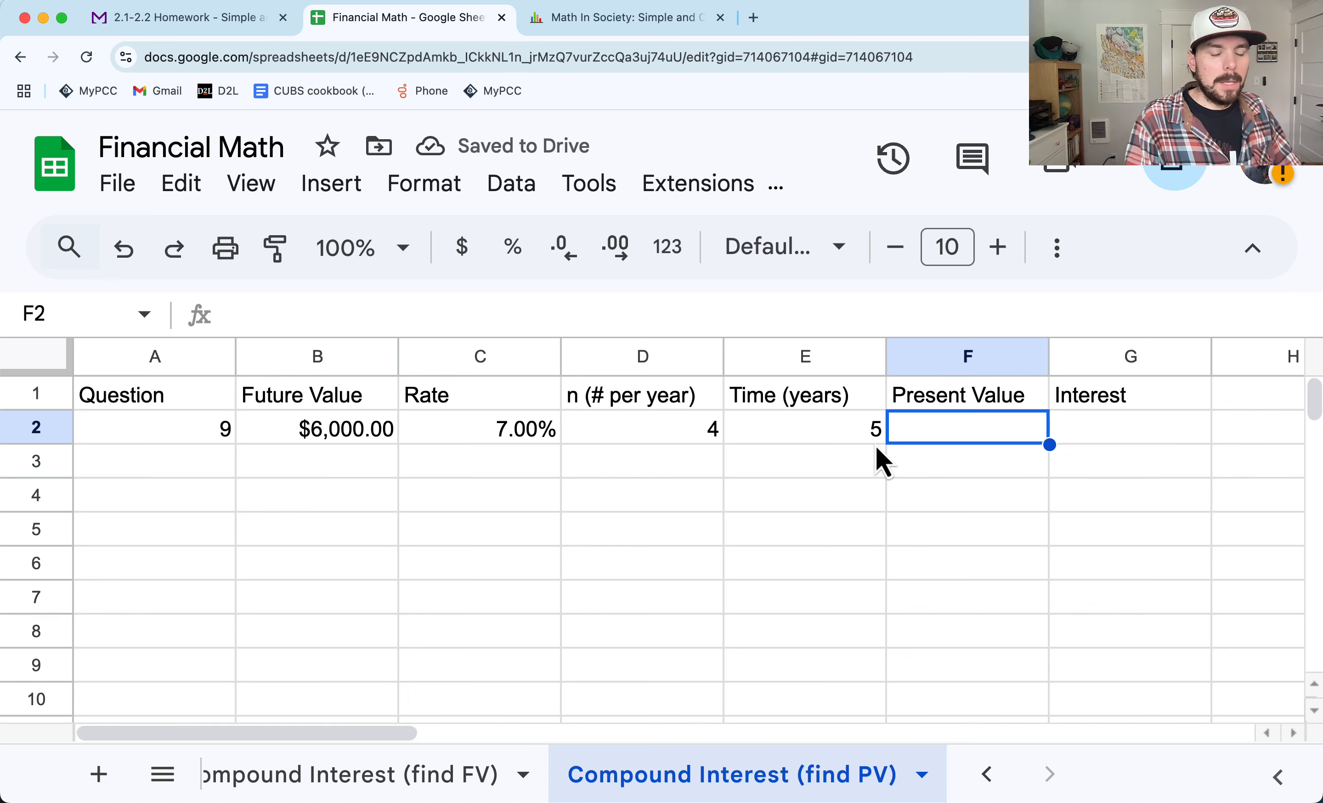
Step: Enter the present value formula =PV(C2/D2, D2*E2, 0, B2) in F2
type("=PV")
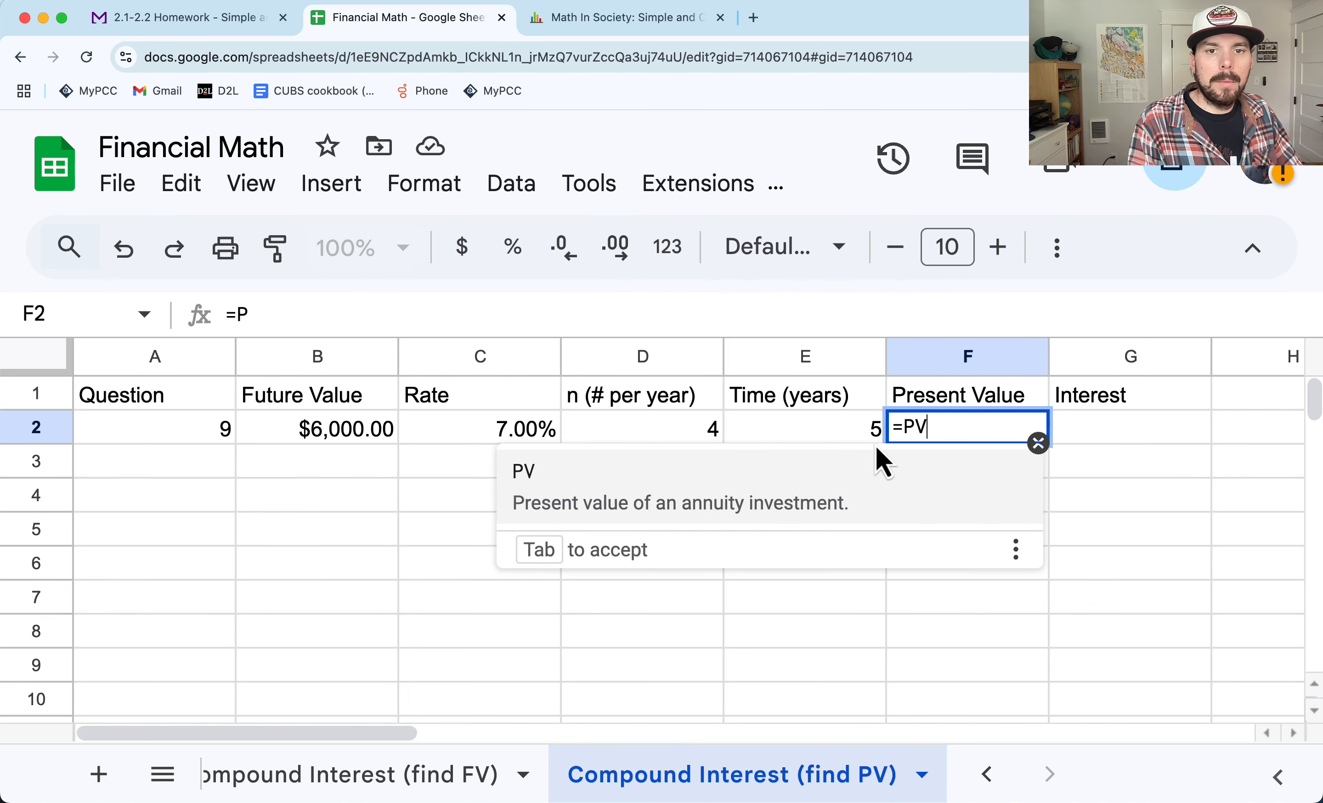
type("(")
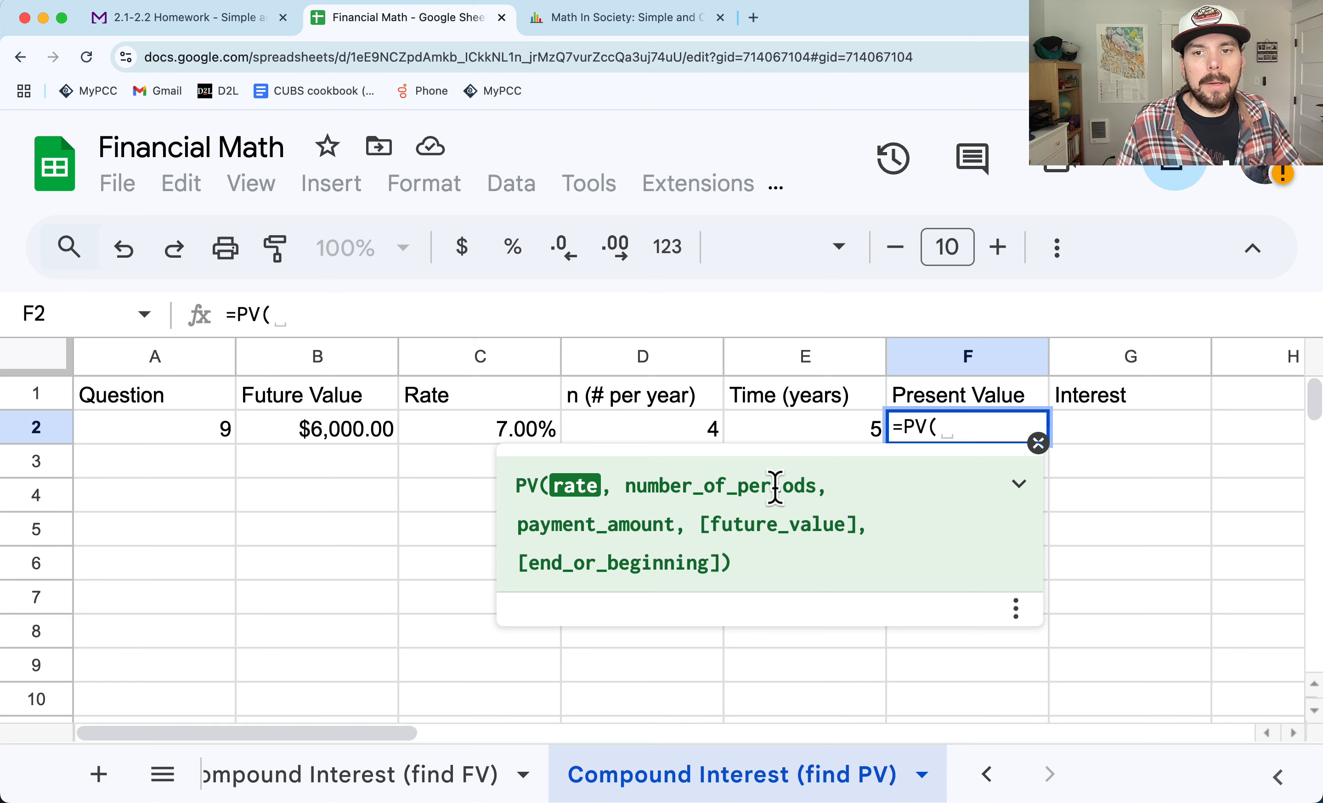
left_click(463, 442)
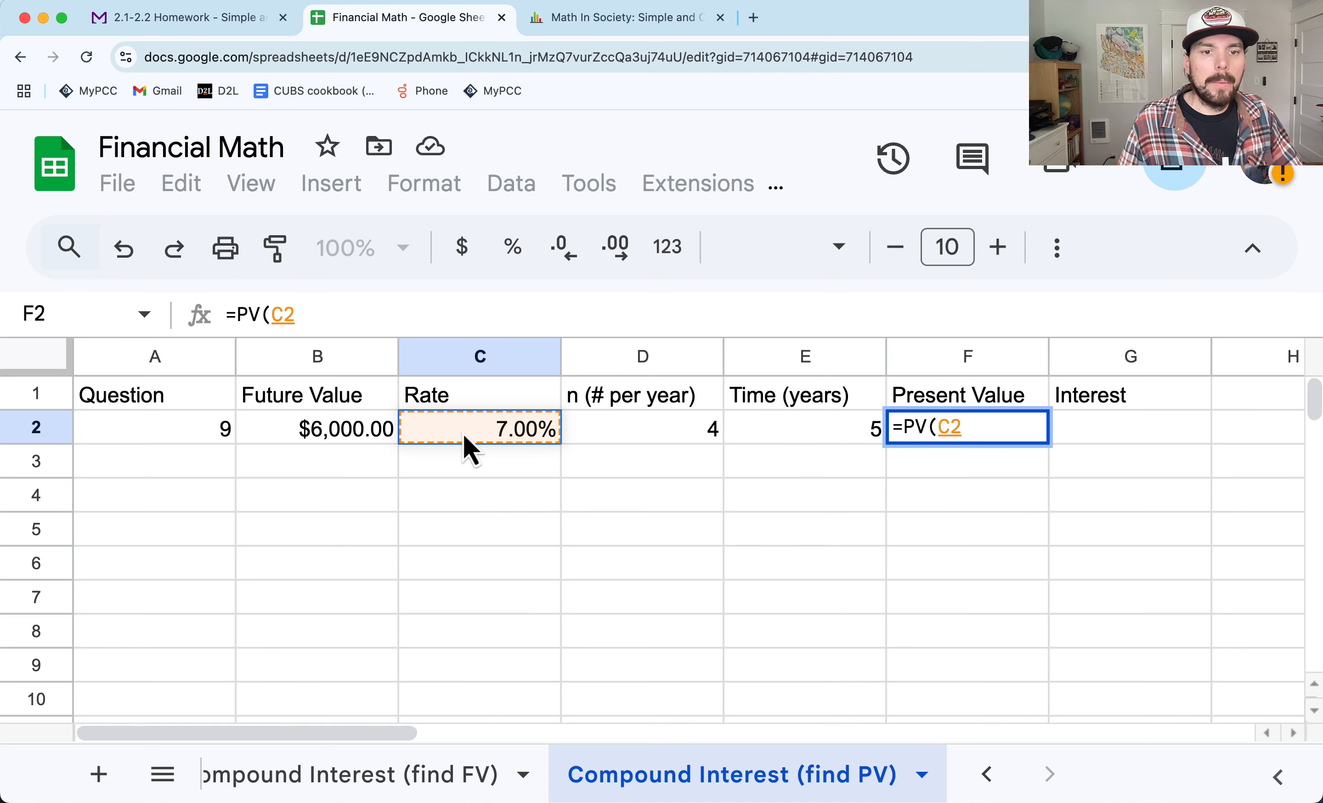
type("/")
left_click(604, 443)
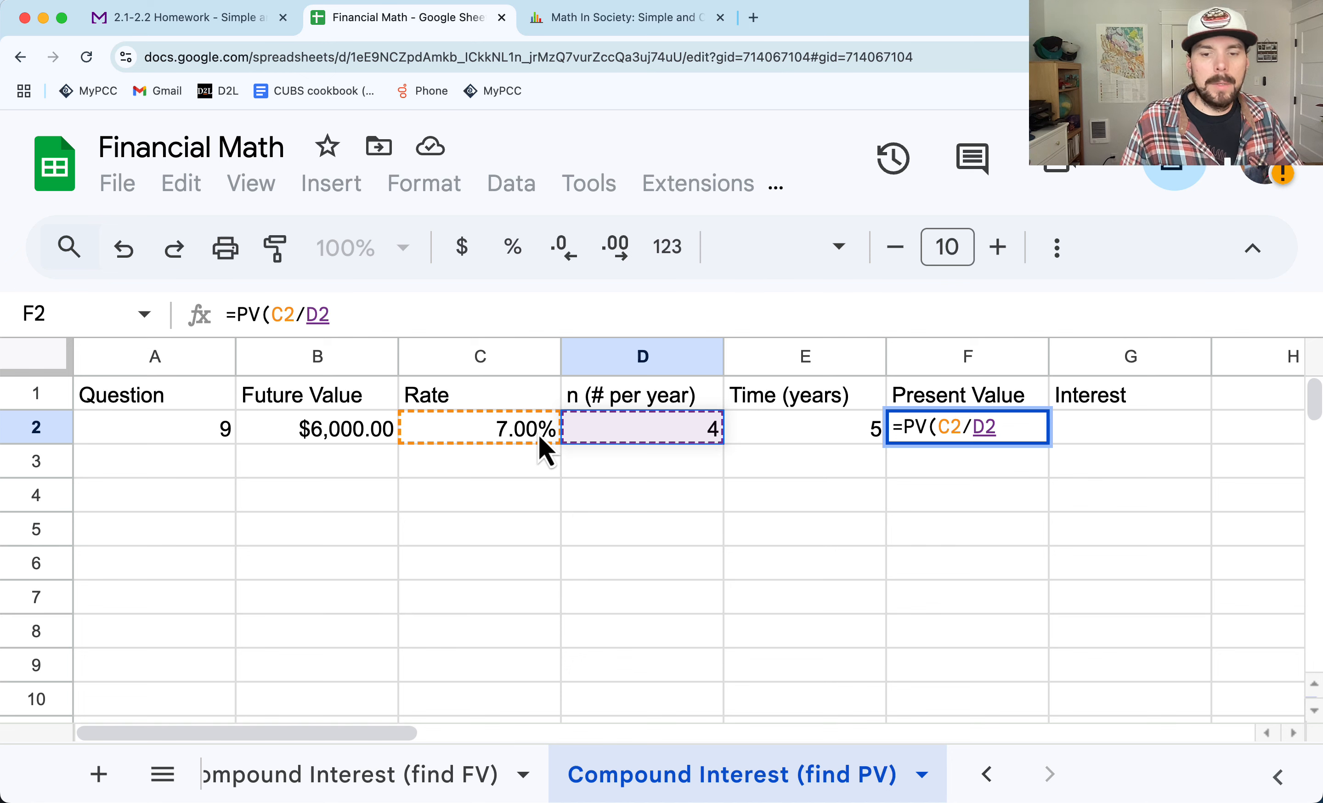
type(",")
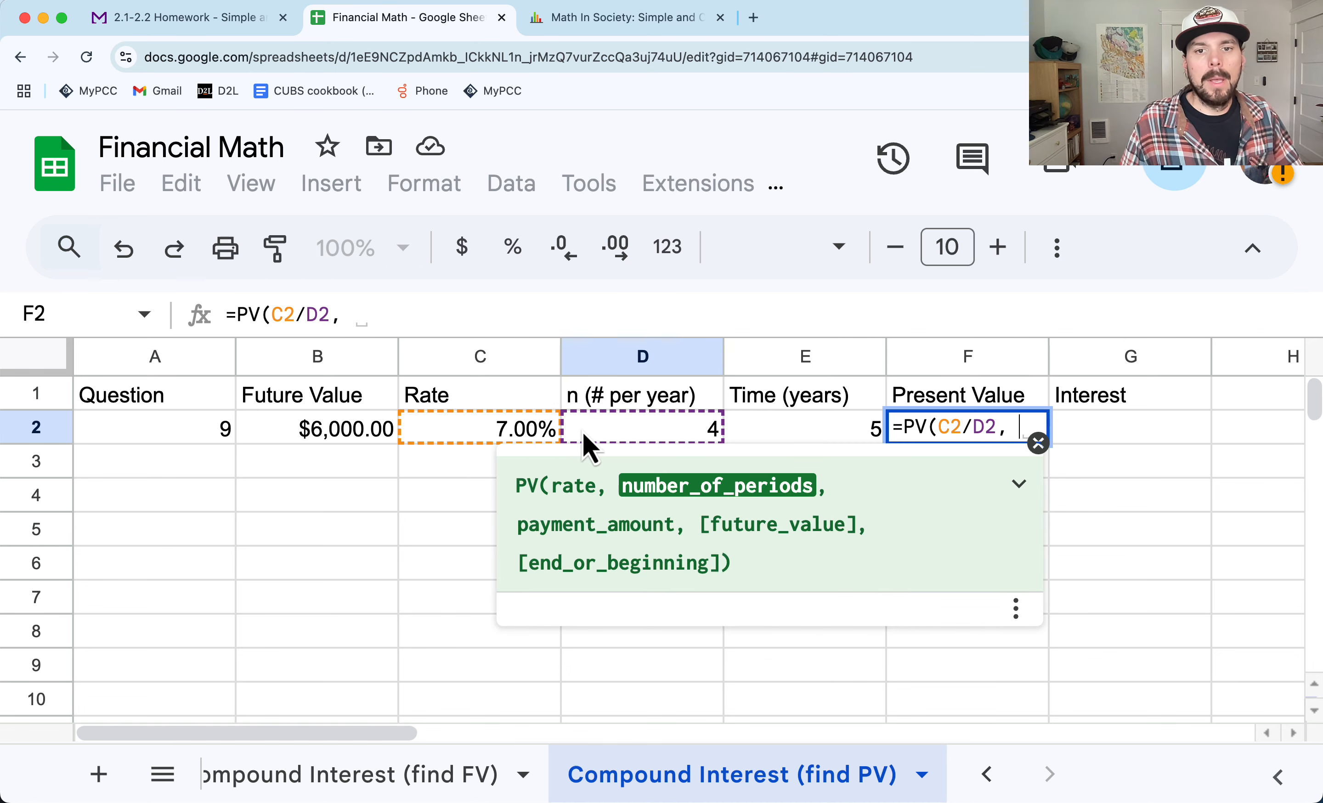
left_click(617, 441)
type("*")
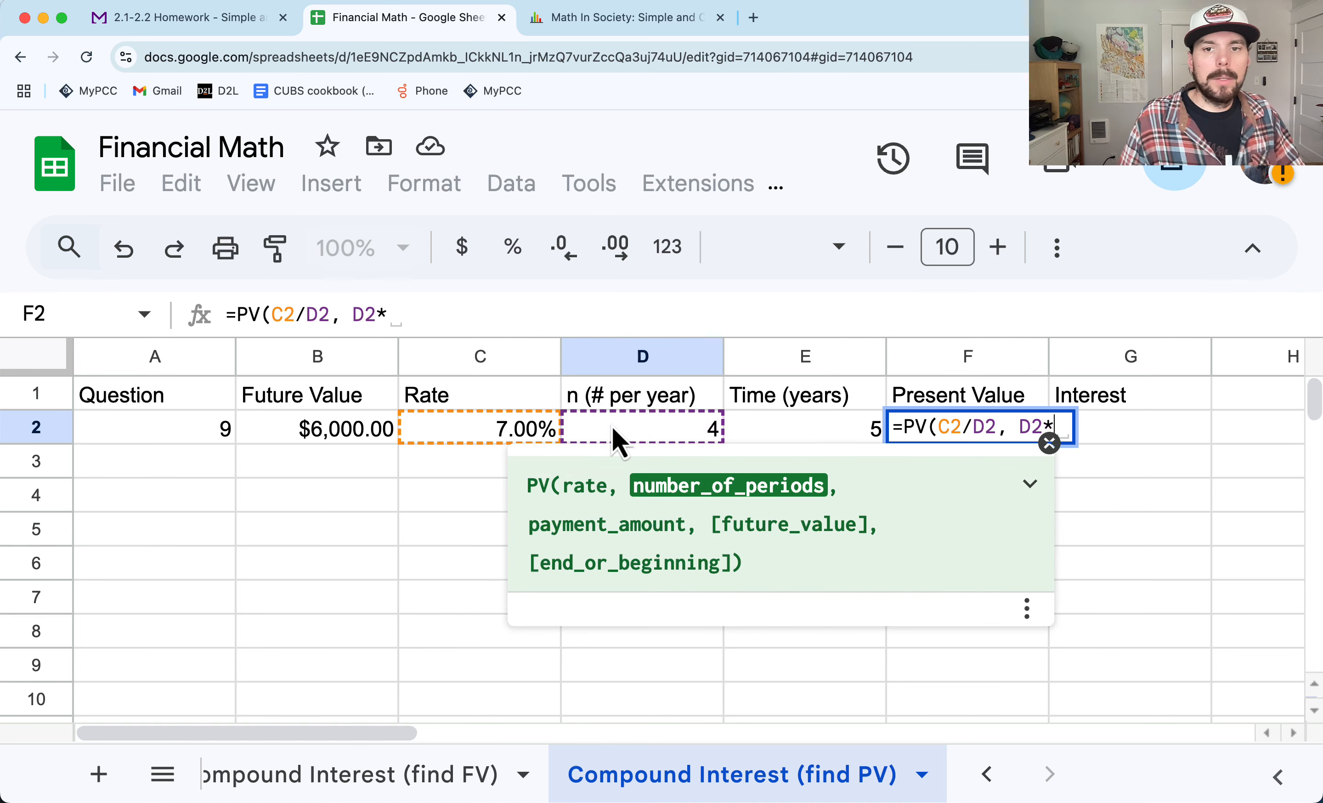
left_click(800, 428)
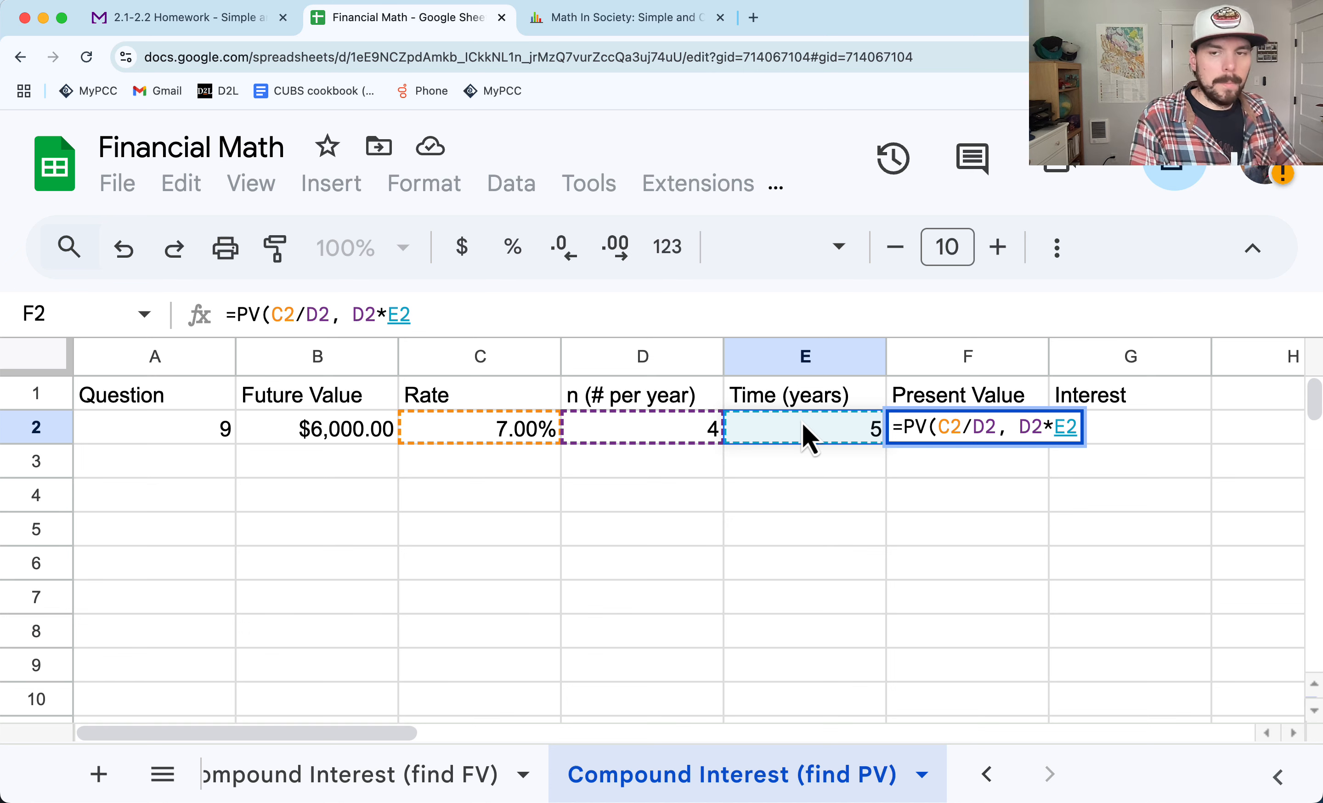
type(", ")
type("0,")
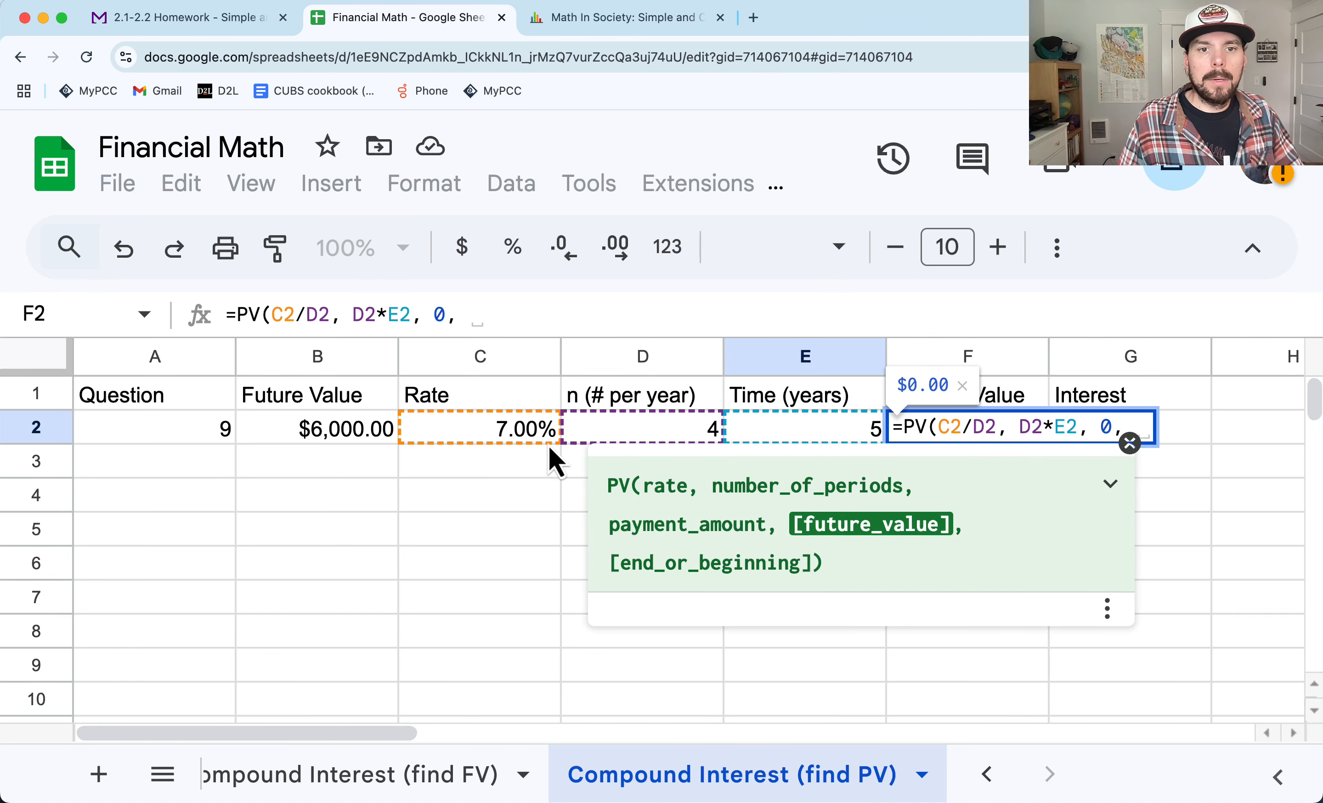
left_click(299, 430)
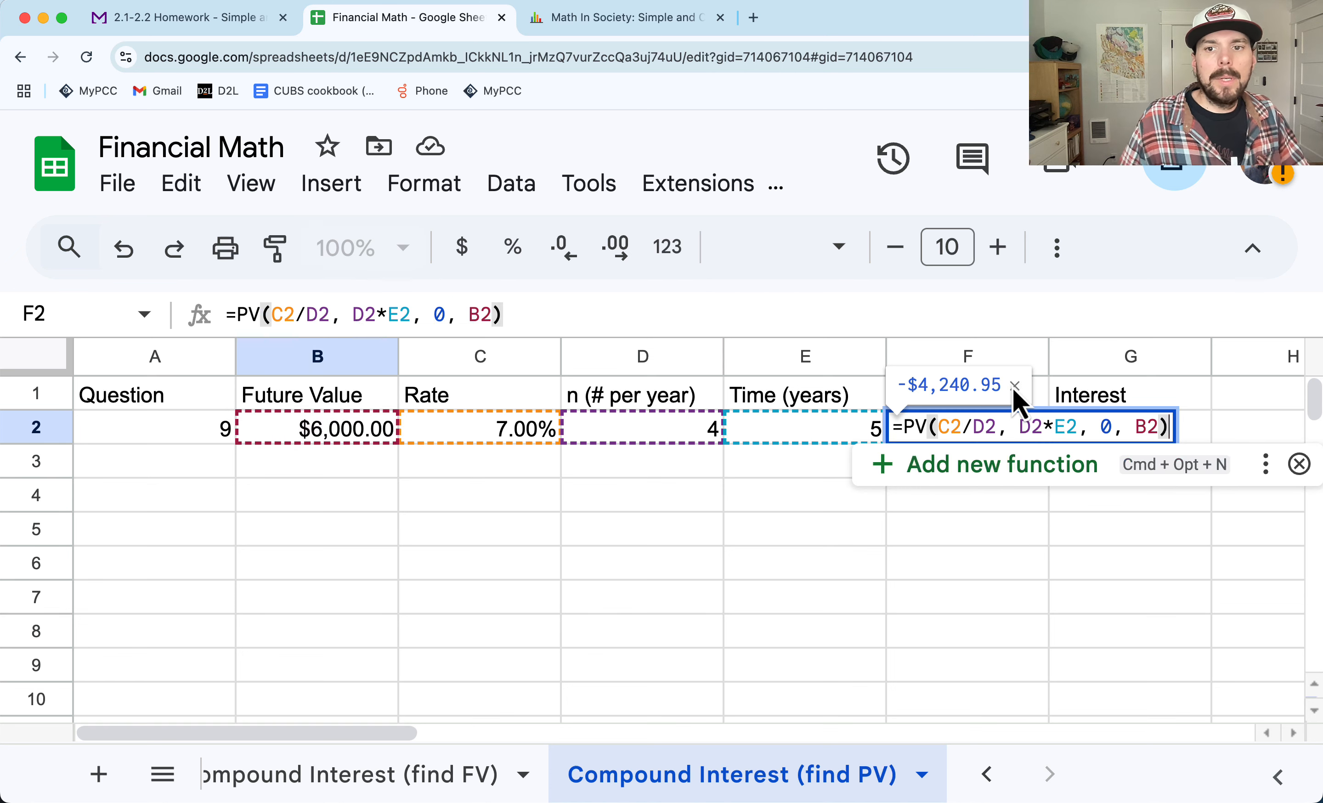
Step: Put a minus sign in front of the PV function in F2 and commit the entry
left_click(903, 428)
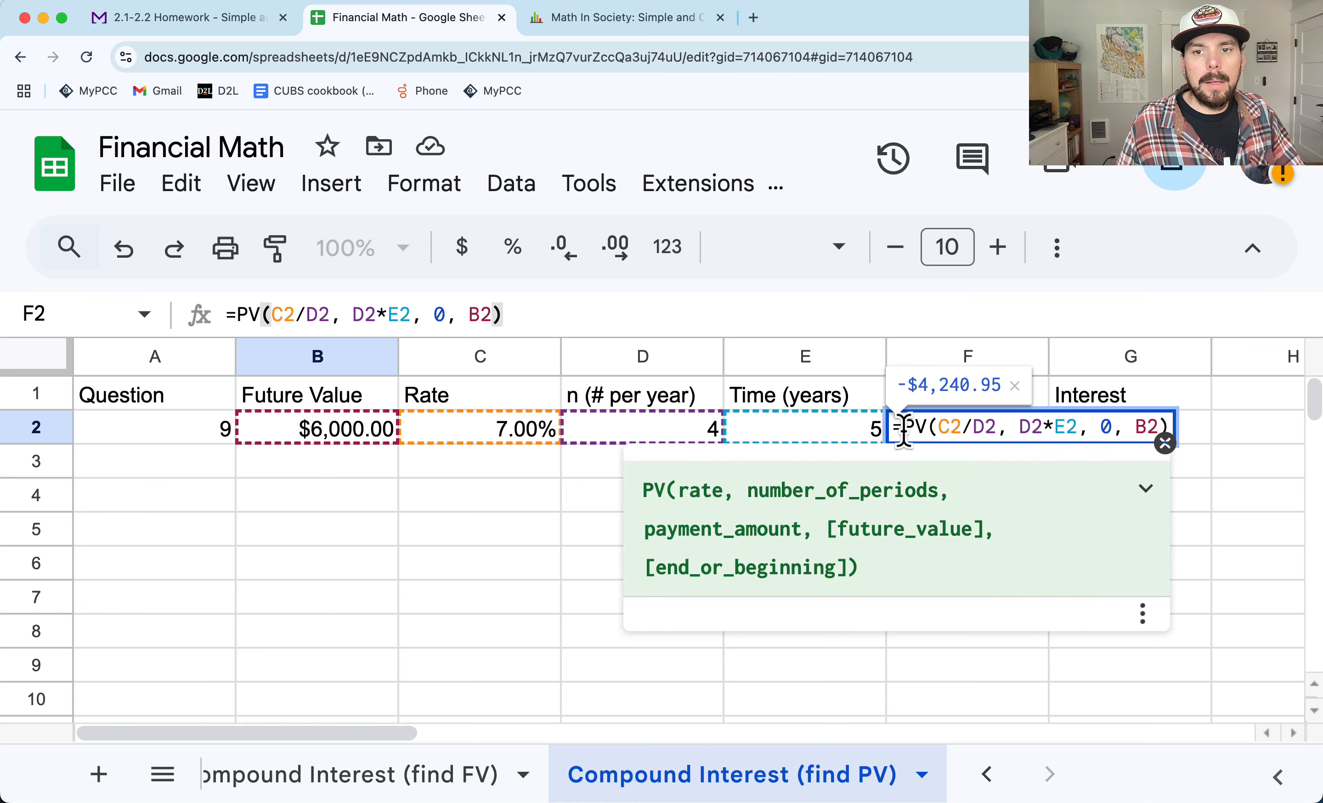
type("-")
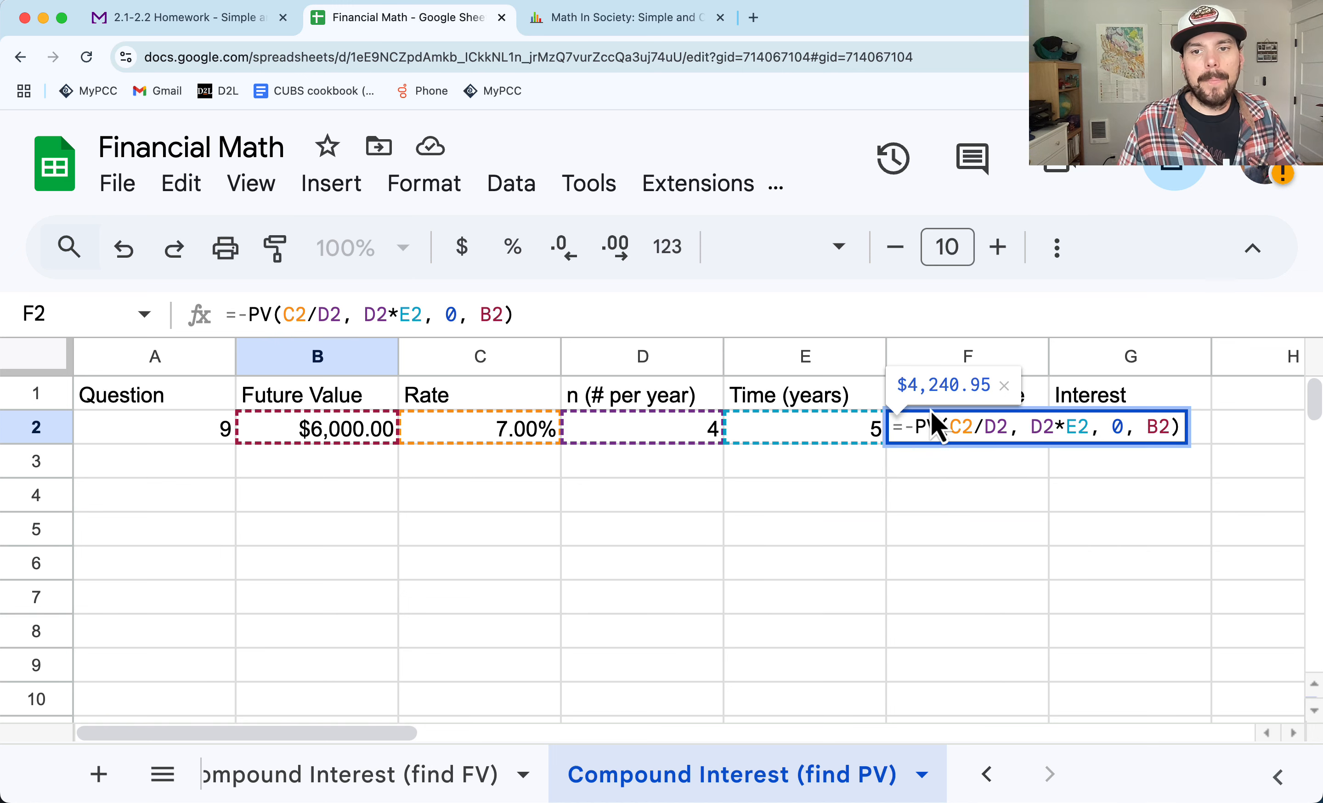
left_click_drag(914, 381, 995, 399)
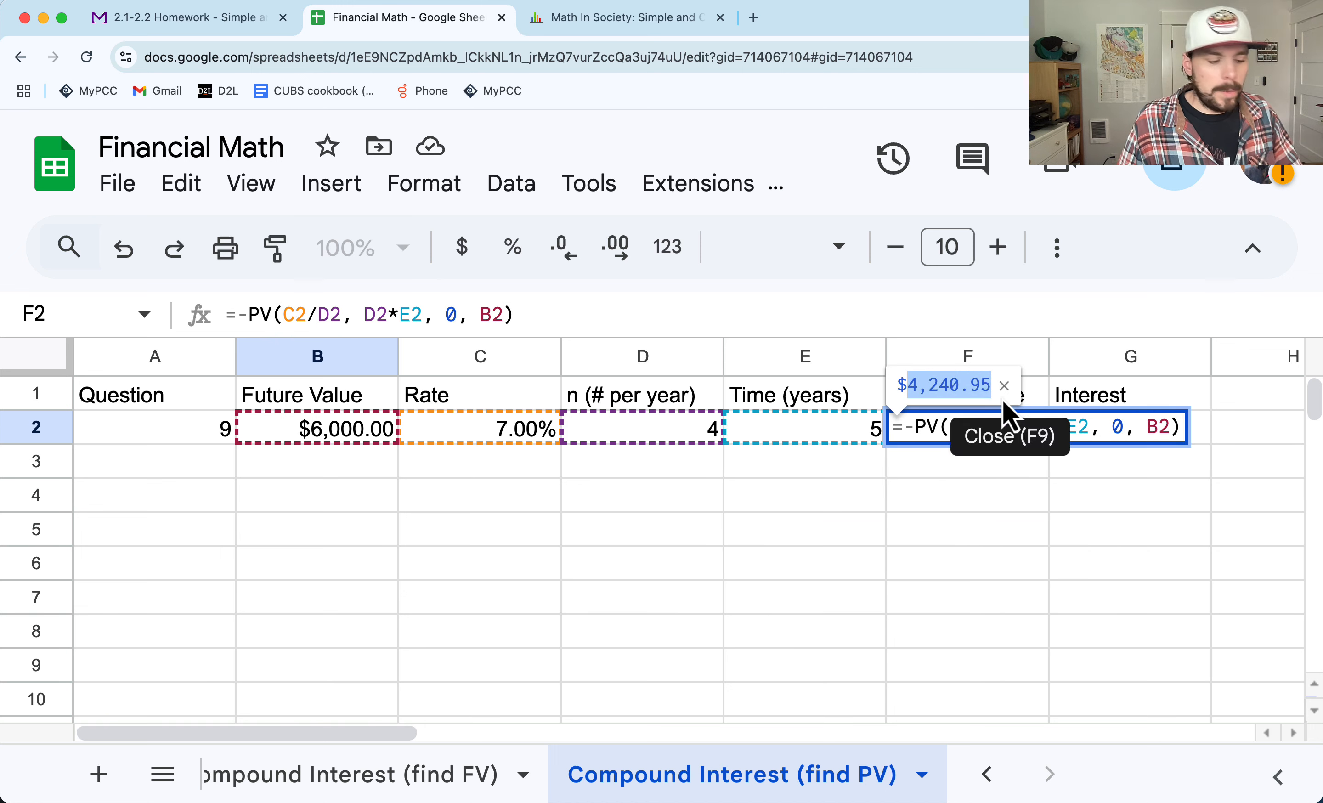
left_click(954, 464)
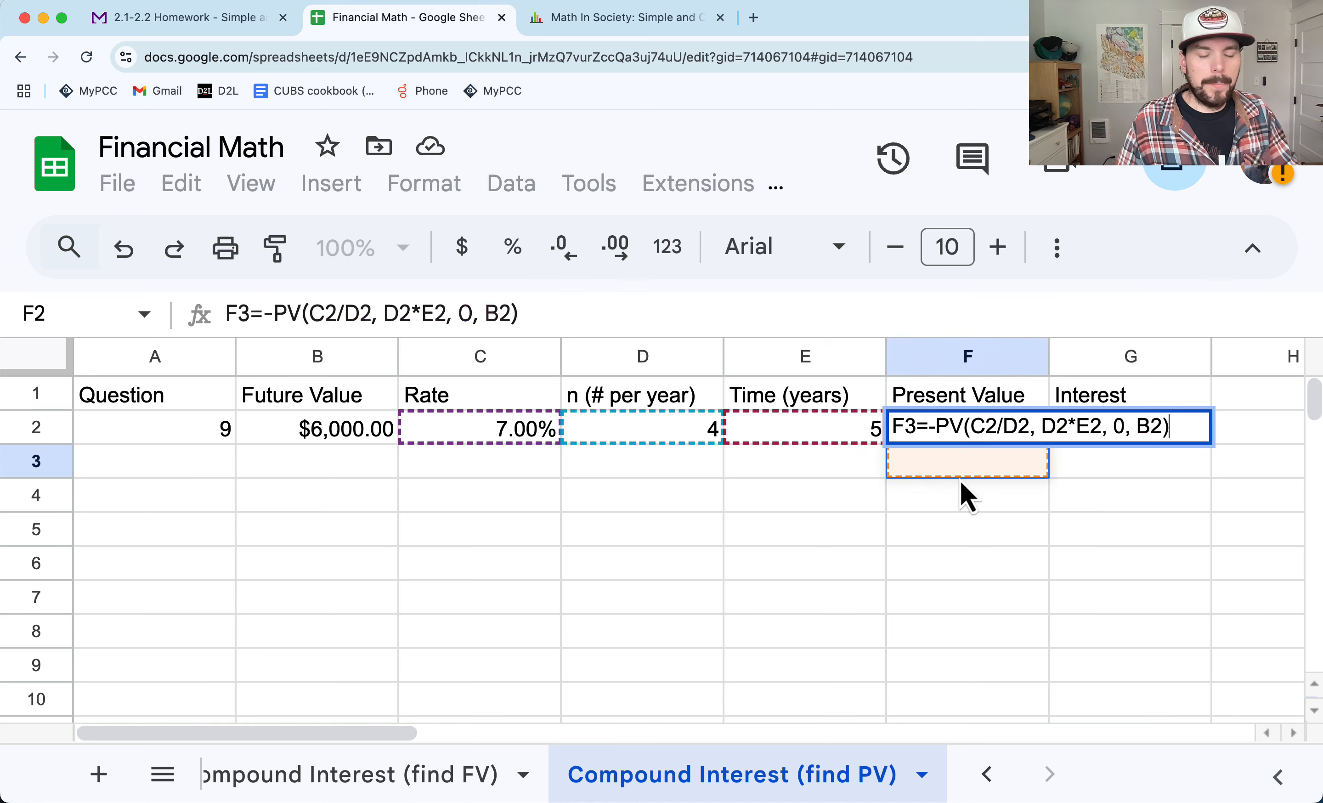
key("Return")
left_click(987, 437)
key("Delete")
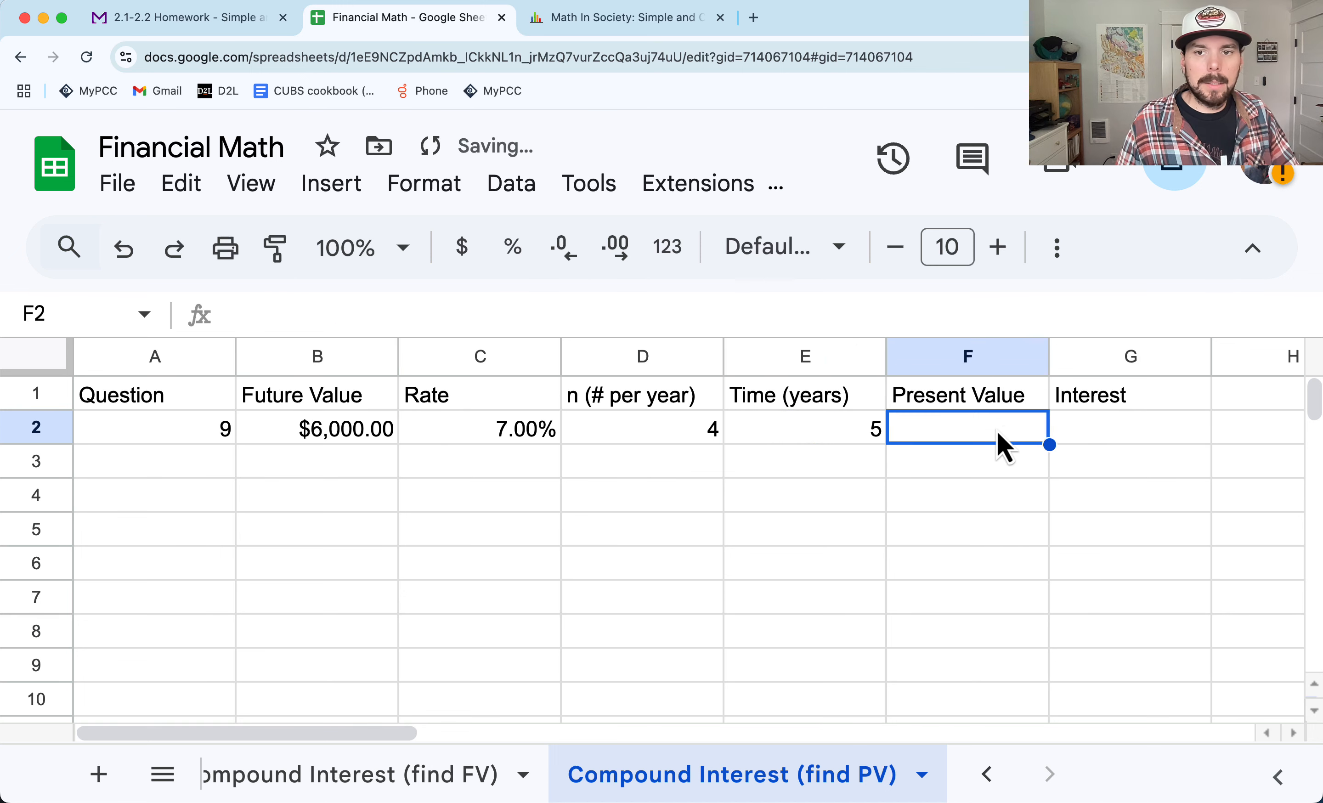
left_click(972, 471)
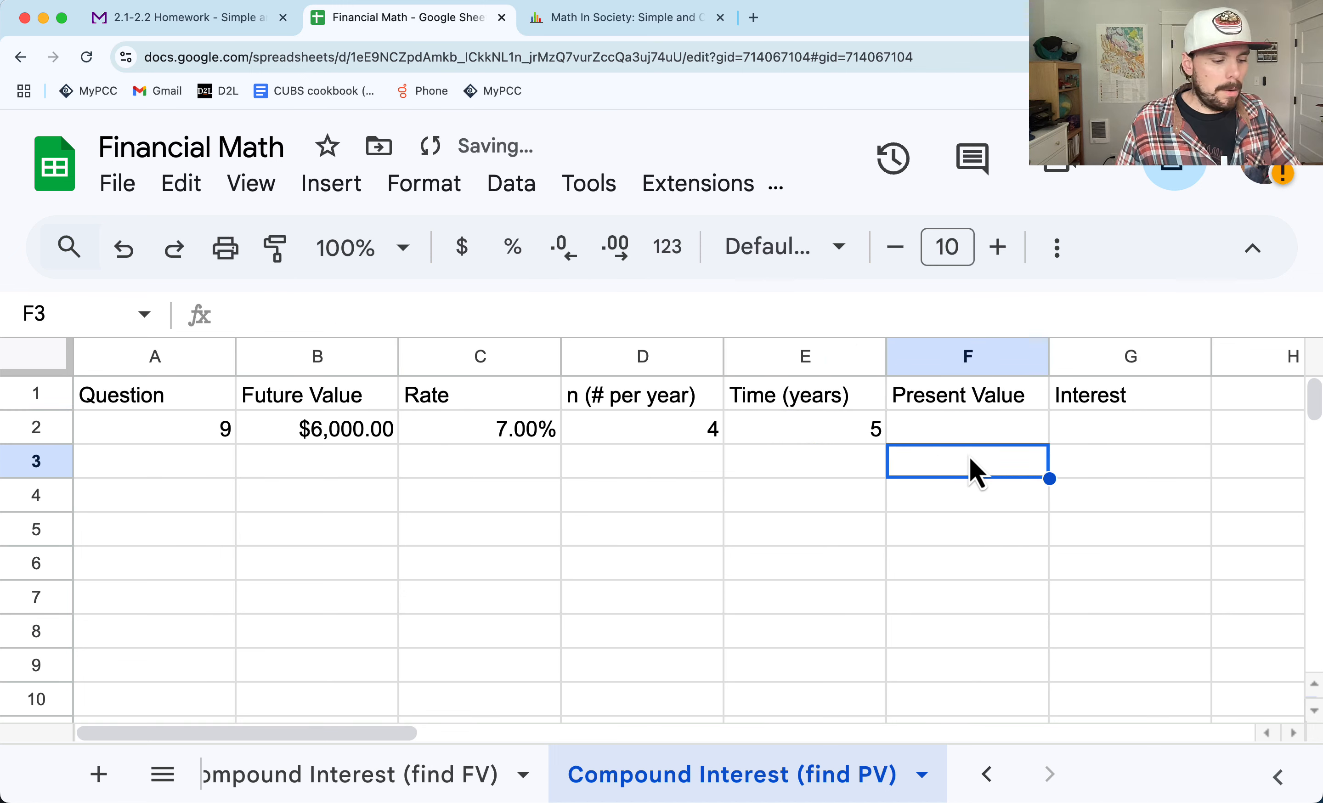
key("super+z")
Step: Remove the stray F3 reference before the equals sign in F2, leaving =-PV(C2/D2, D2*E2, 0, B2)
double_click(940, 431)
left_click_drag(917, 430, 894, 431)
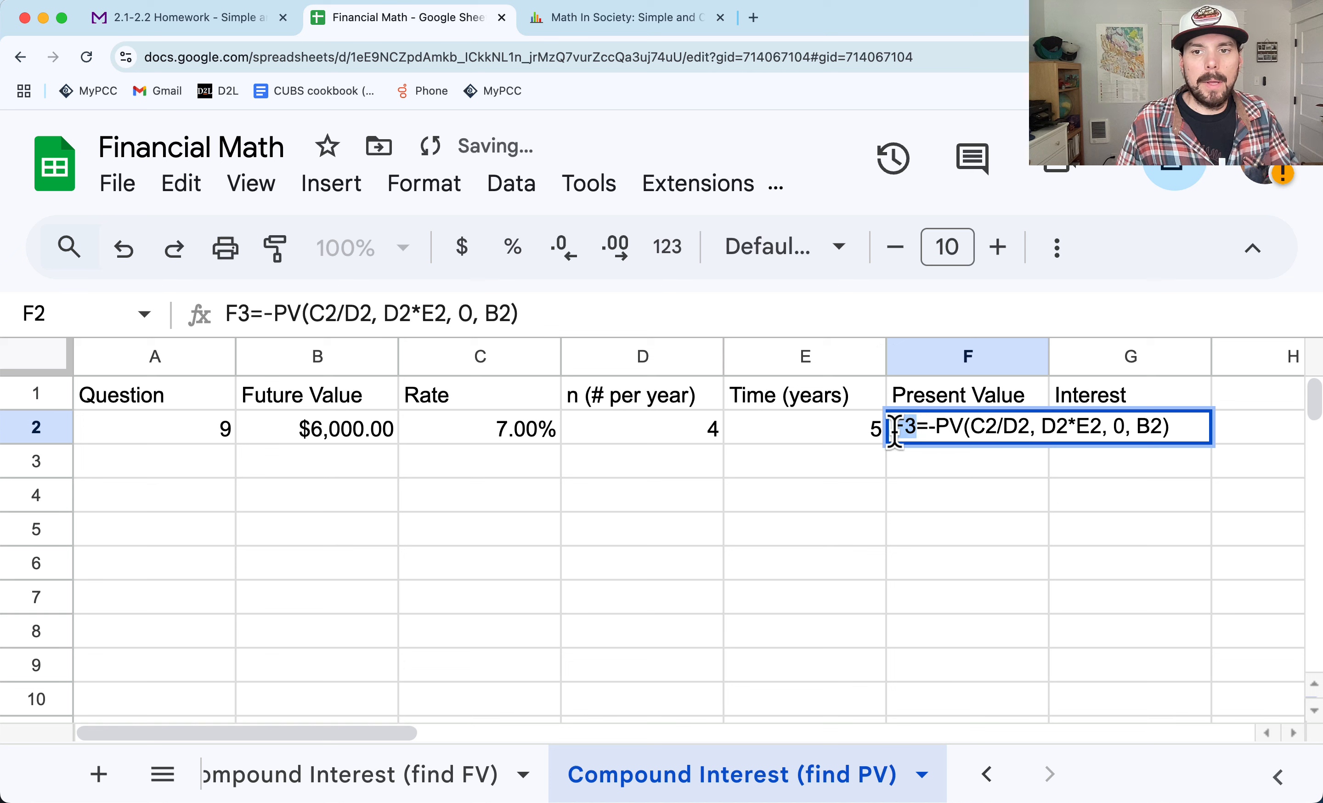
key("BackSpace")
key("Return")
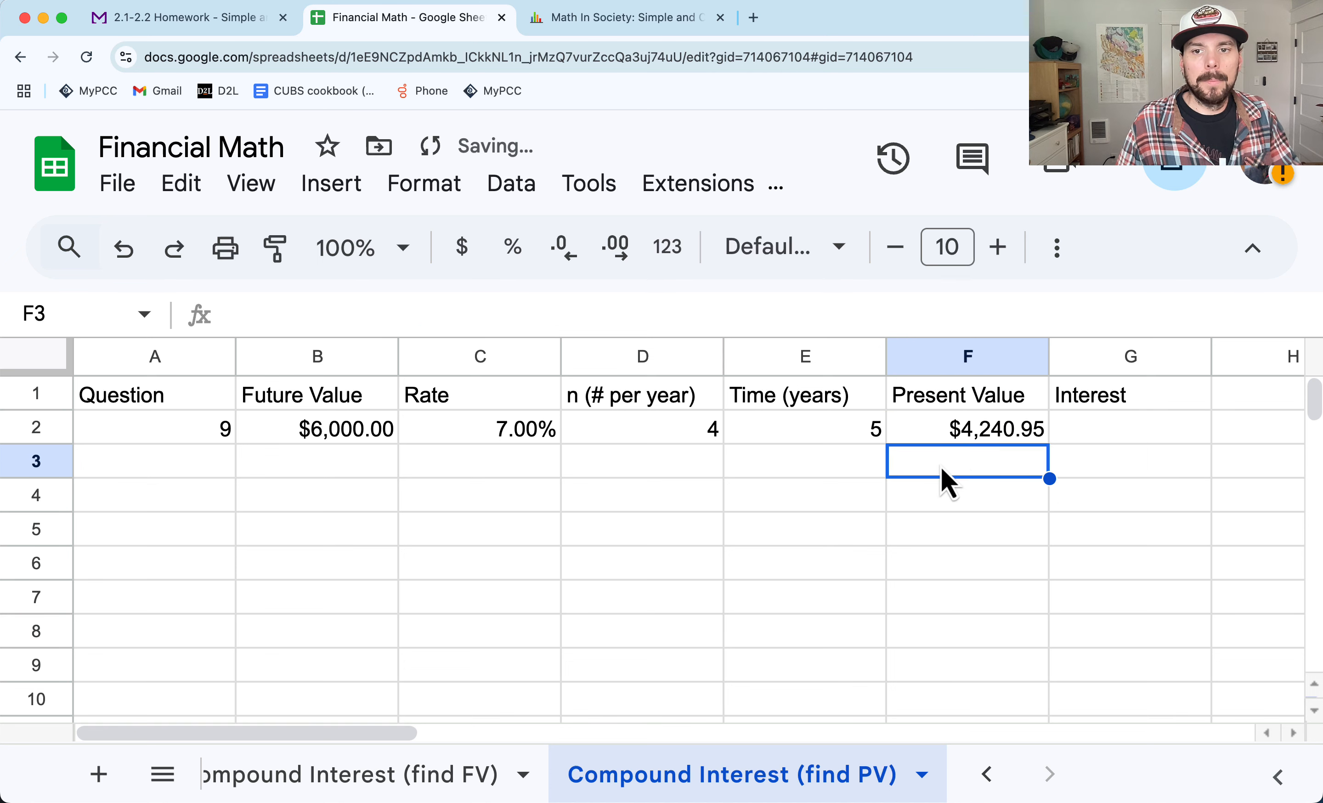
Step: Clear the present value formula from F2
left_click(966, 435)
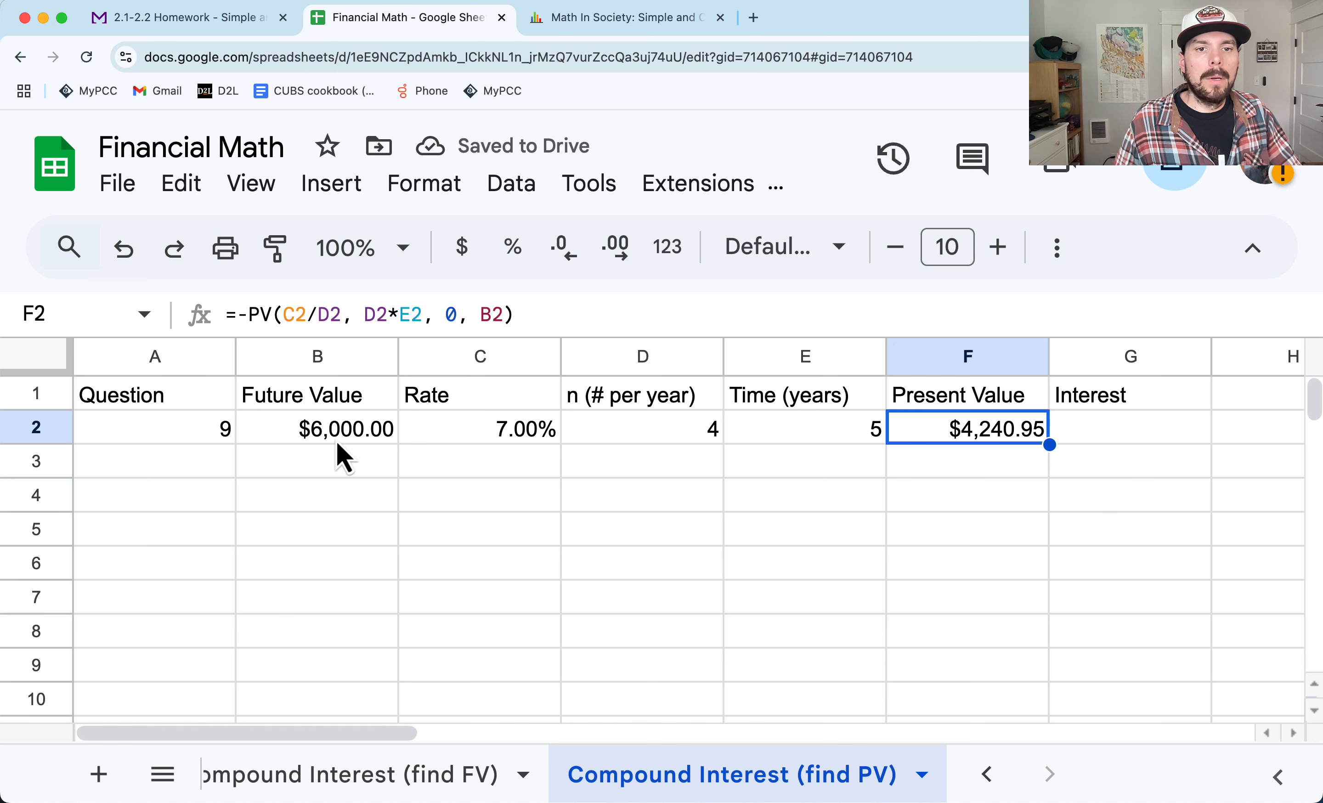
key("BackSpace")
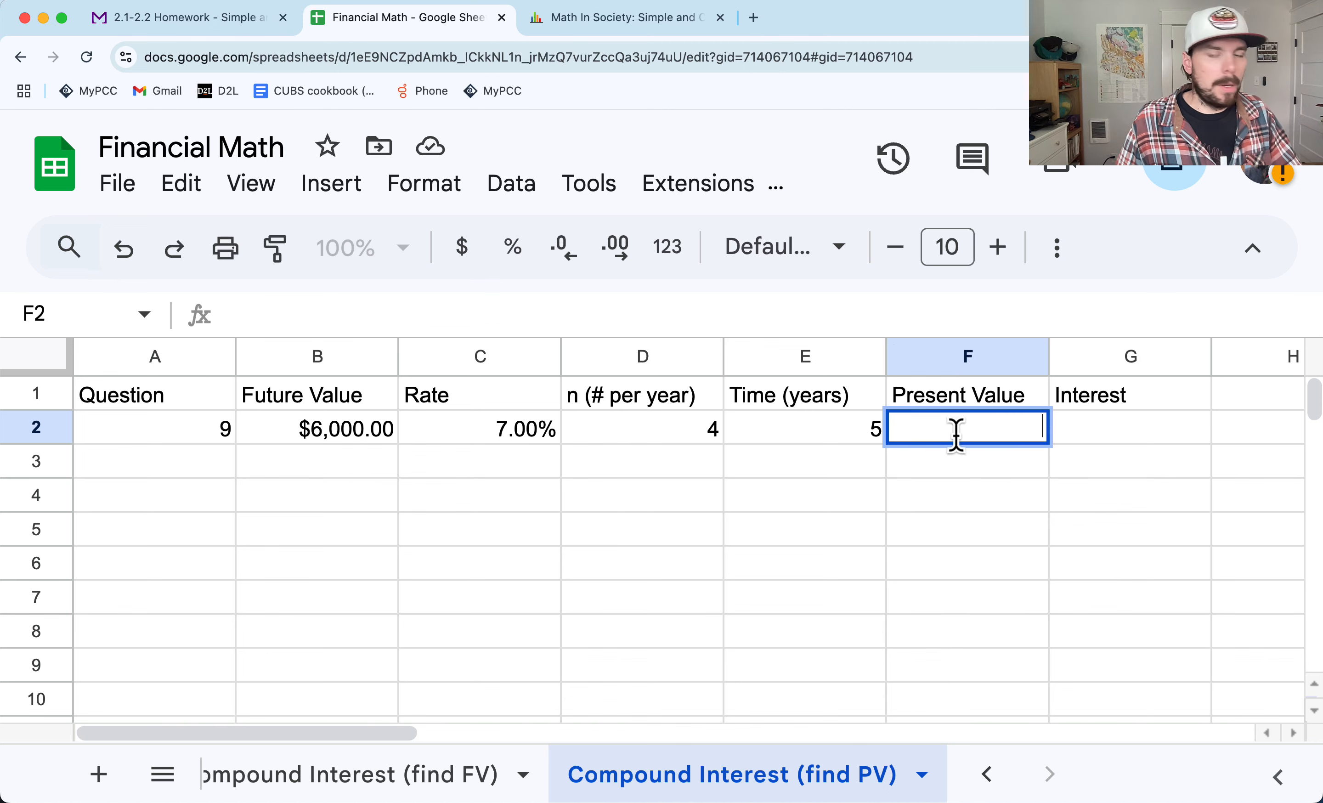
key("Return")
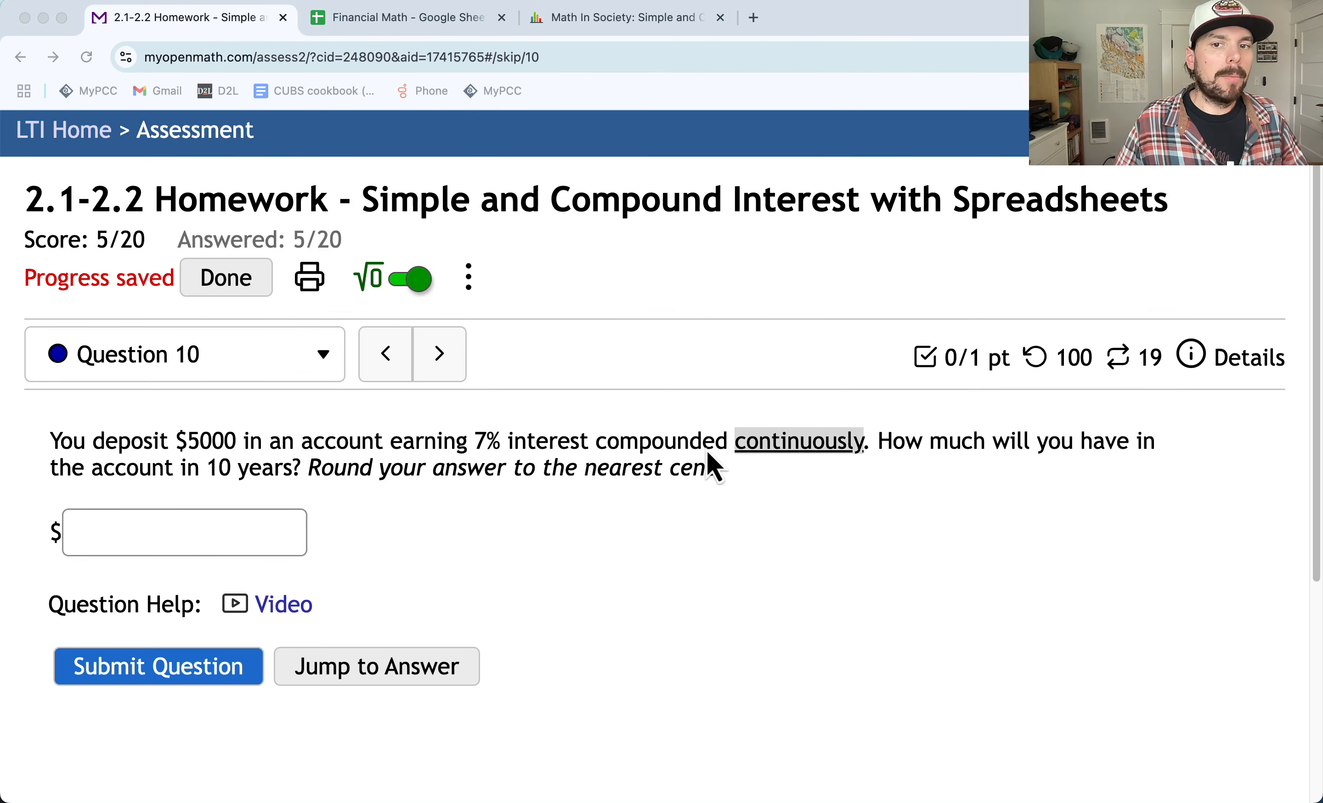
Step: Read homework question 10 on continuous compounding and examine the textbook's continuously compounded interest formulas and EXP function in section 2.2.8
left_click(753, 441)
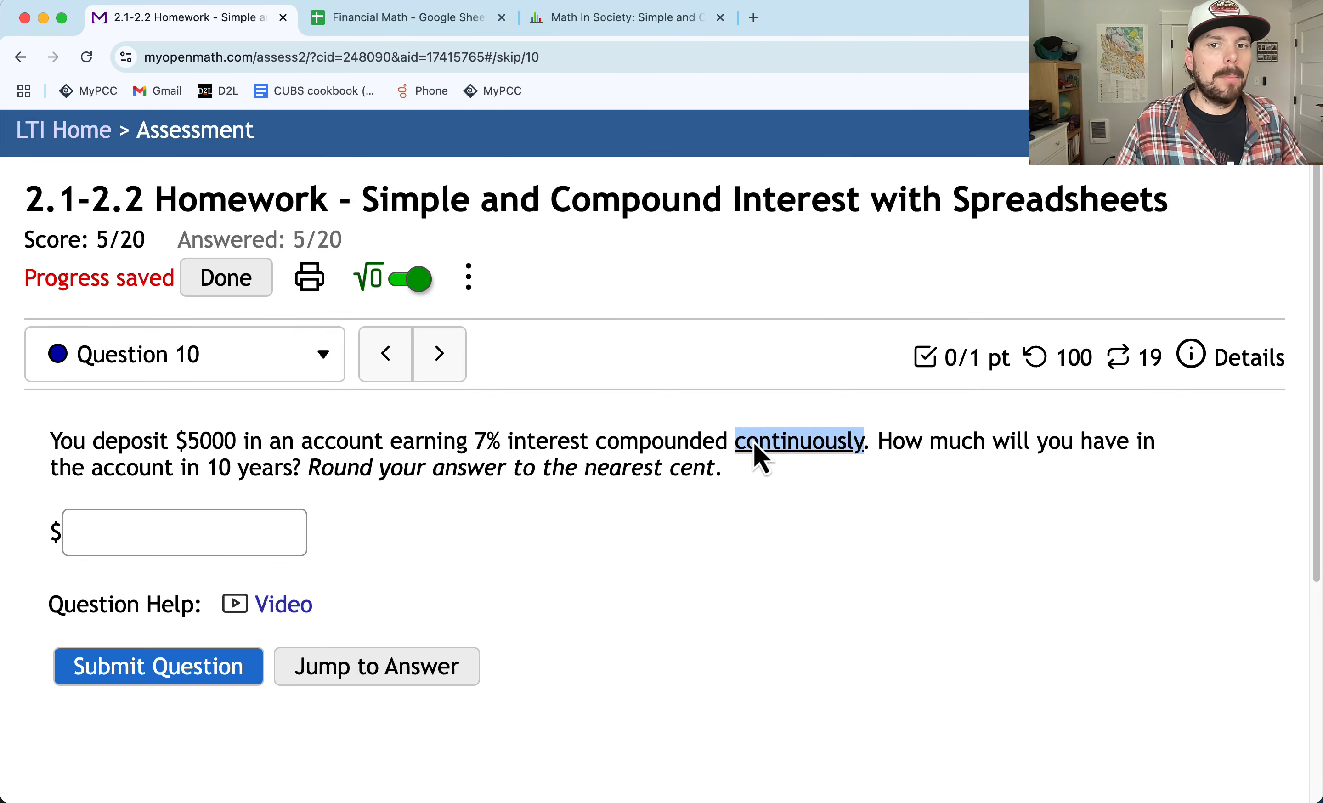
left_click(669, 22)
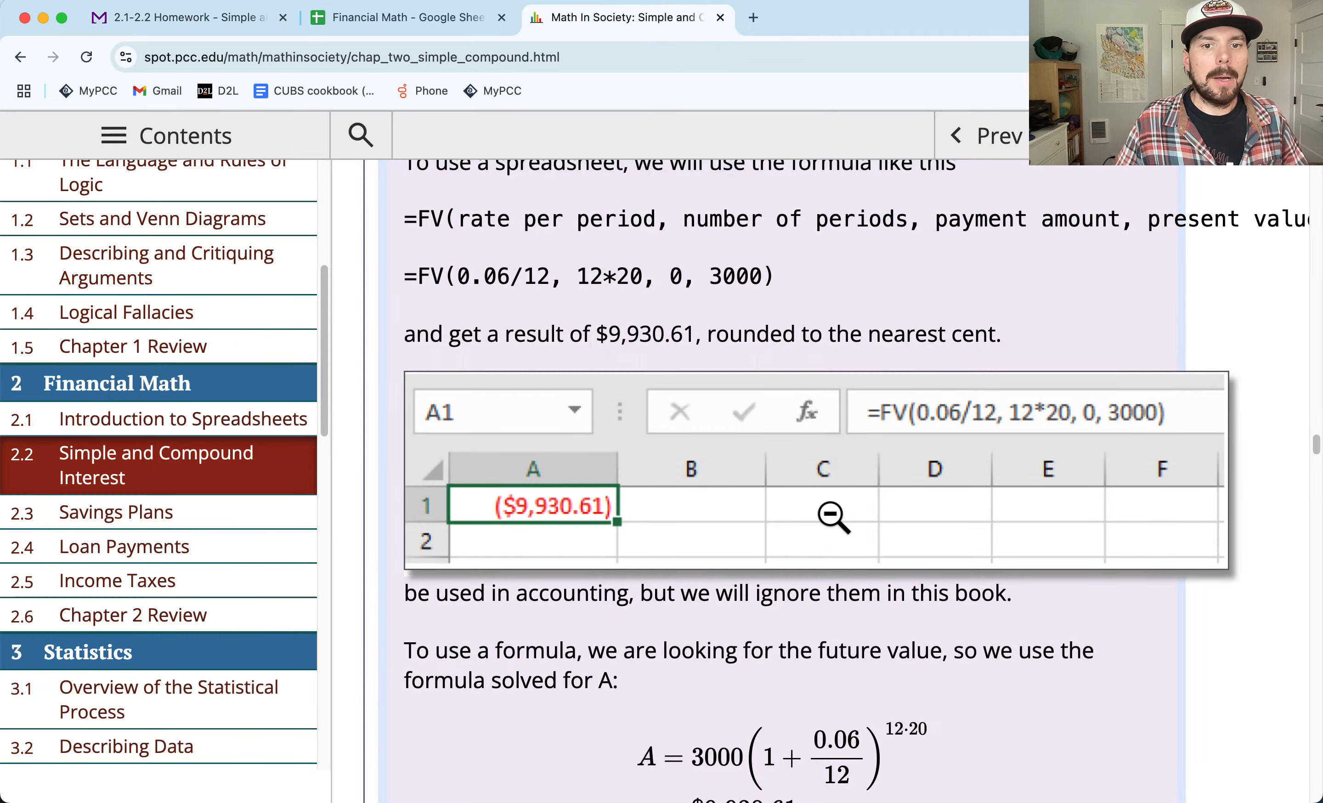
scroll(888, 542, "down", 15)
scroll(887, 541, "down", 15)
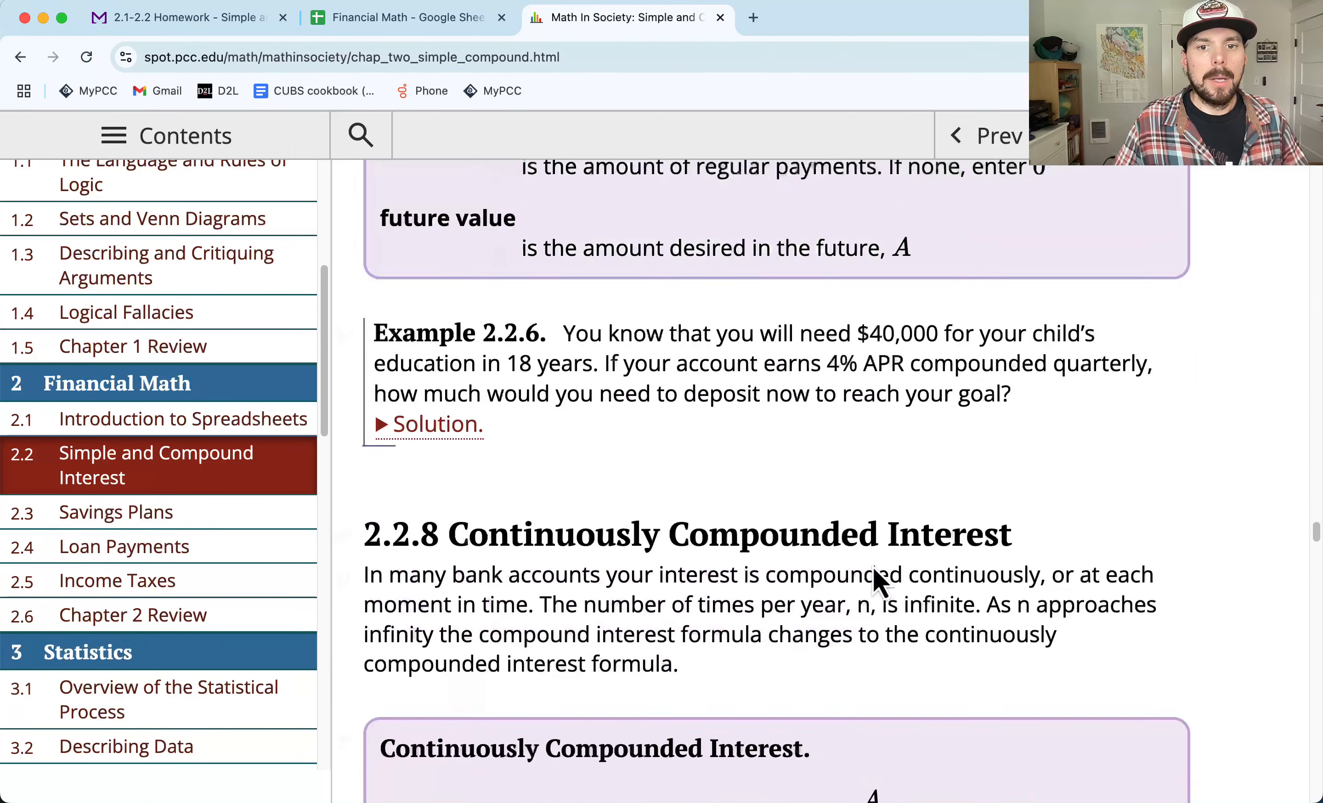
scroll(821, 435, "up", 3)
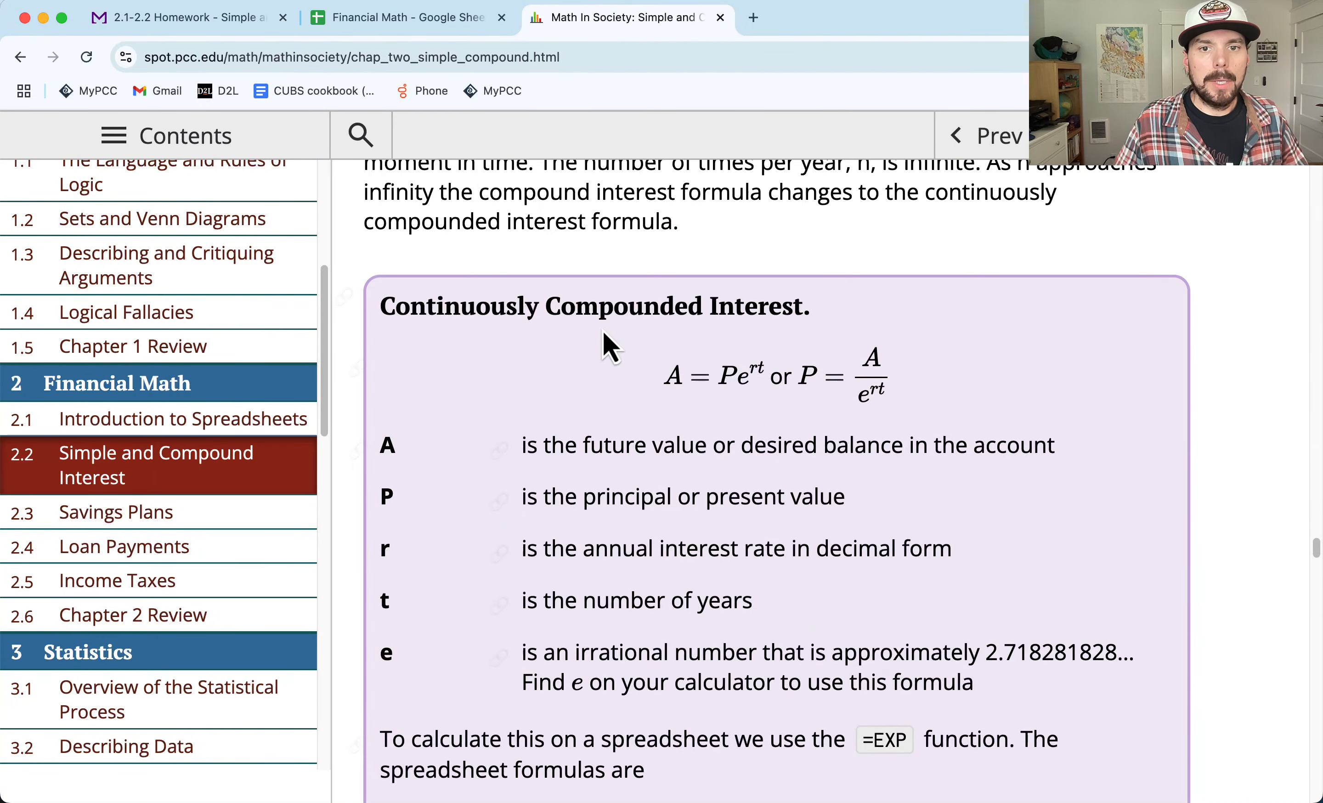
scroll(649, 349, "down", 3)
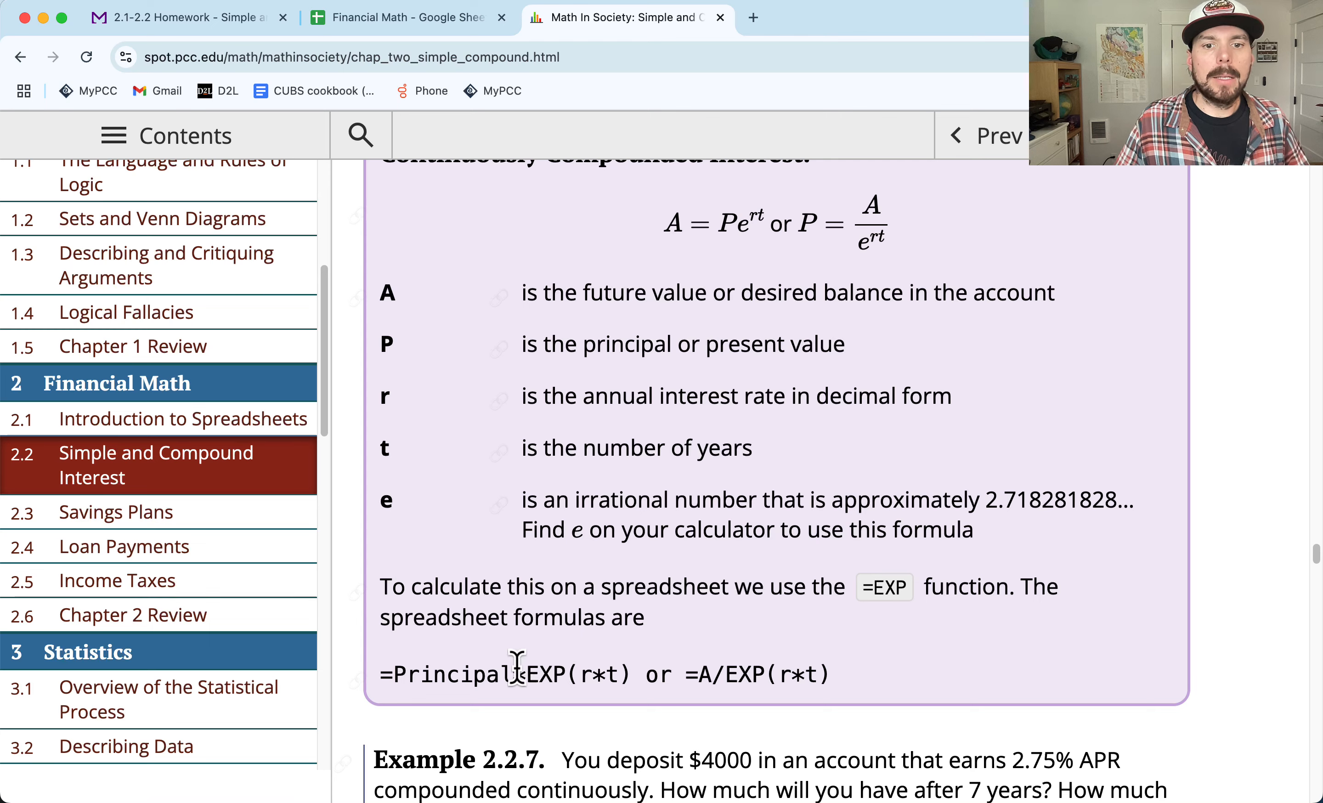
left_click_drag(528, 677, 568, 679)
scroll(628, 644, "up", 1)
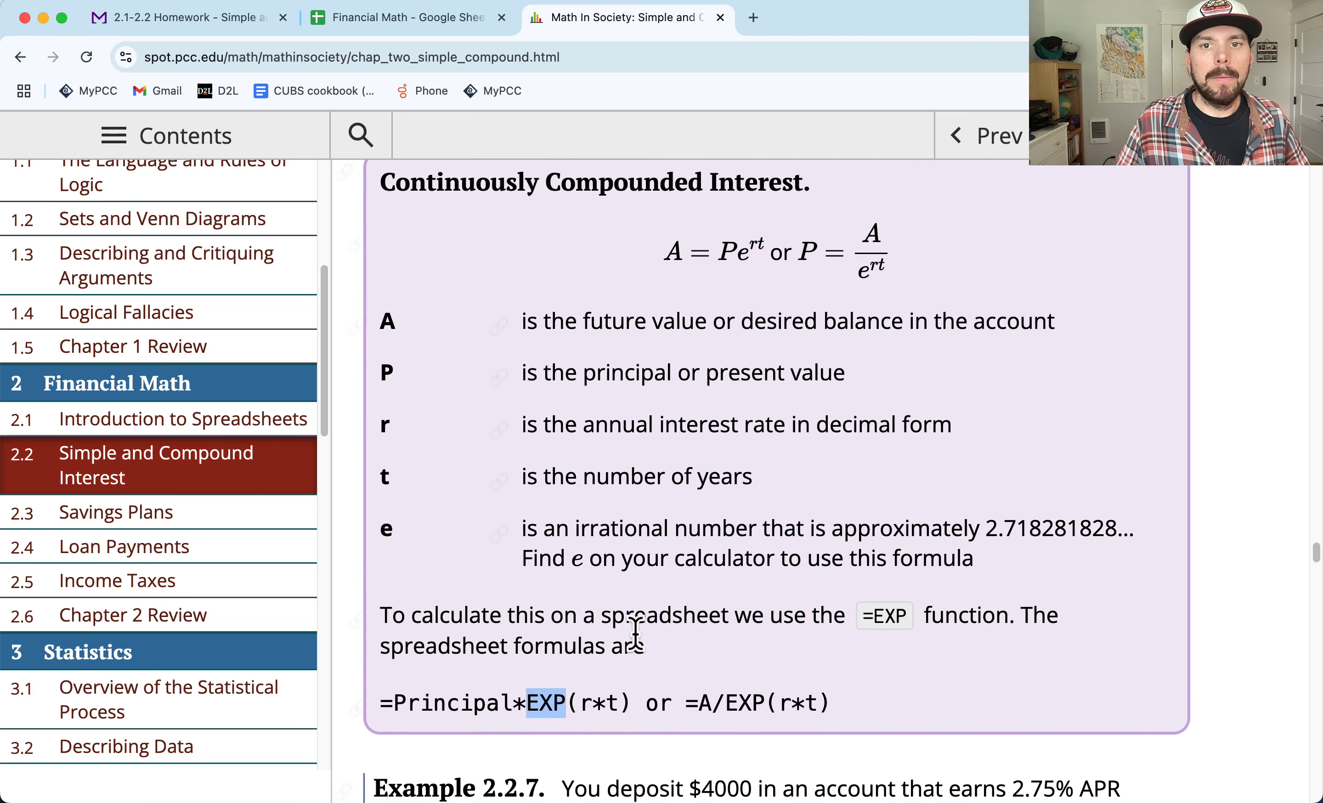
left_click(742, 259)
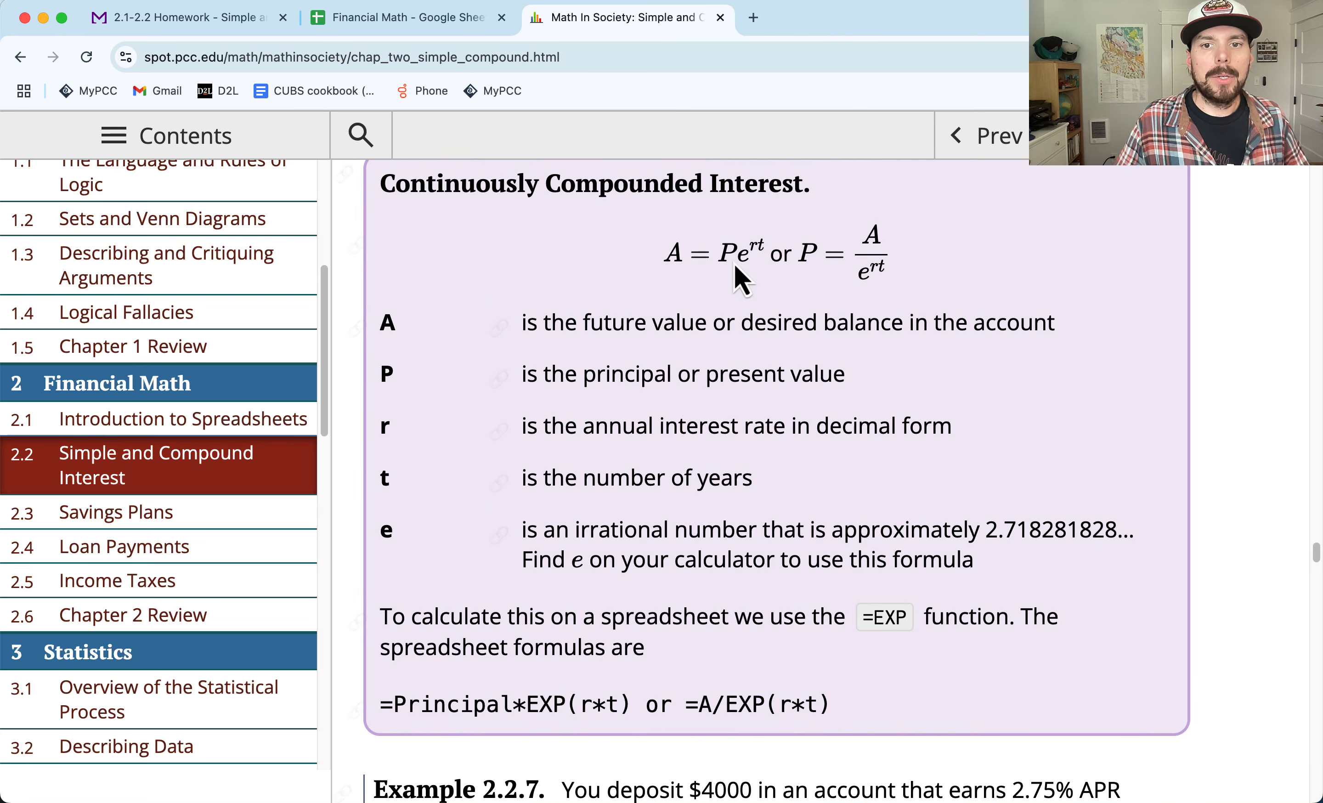